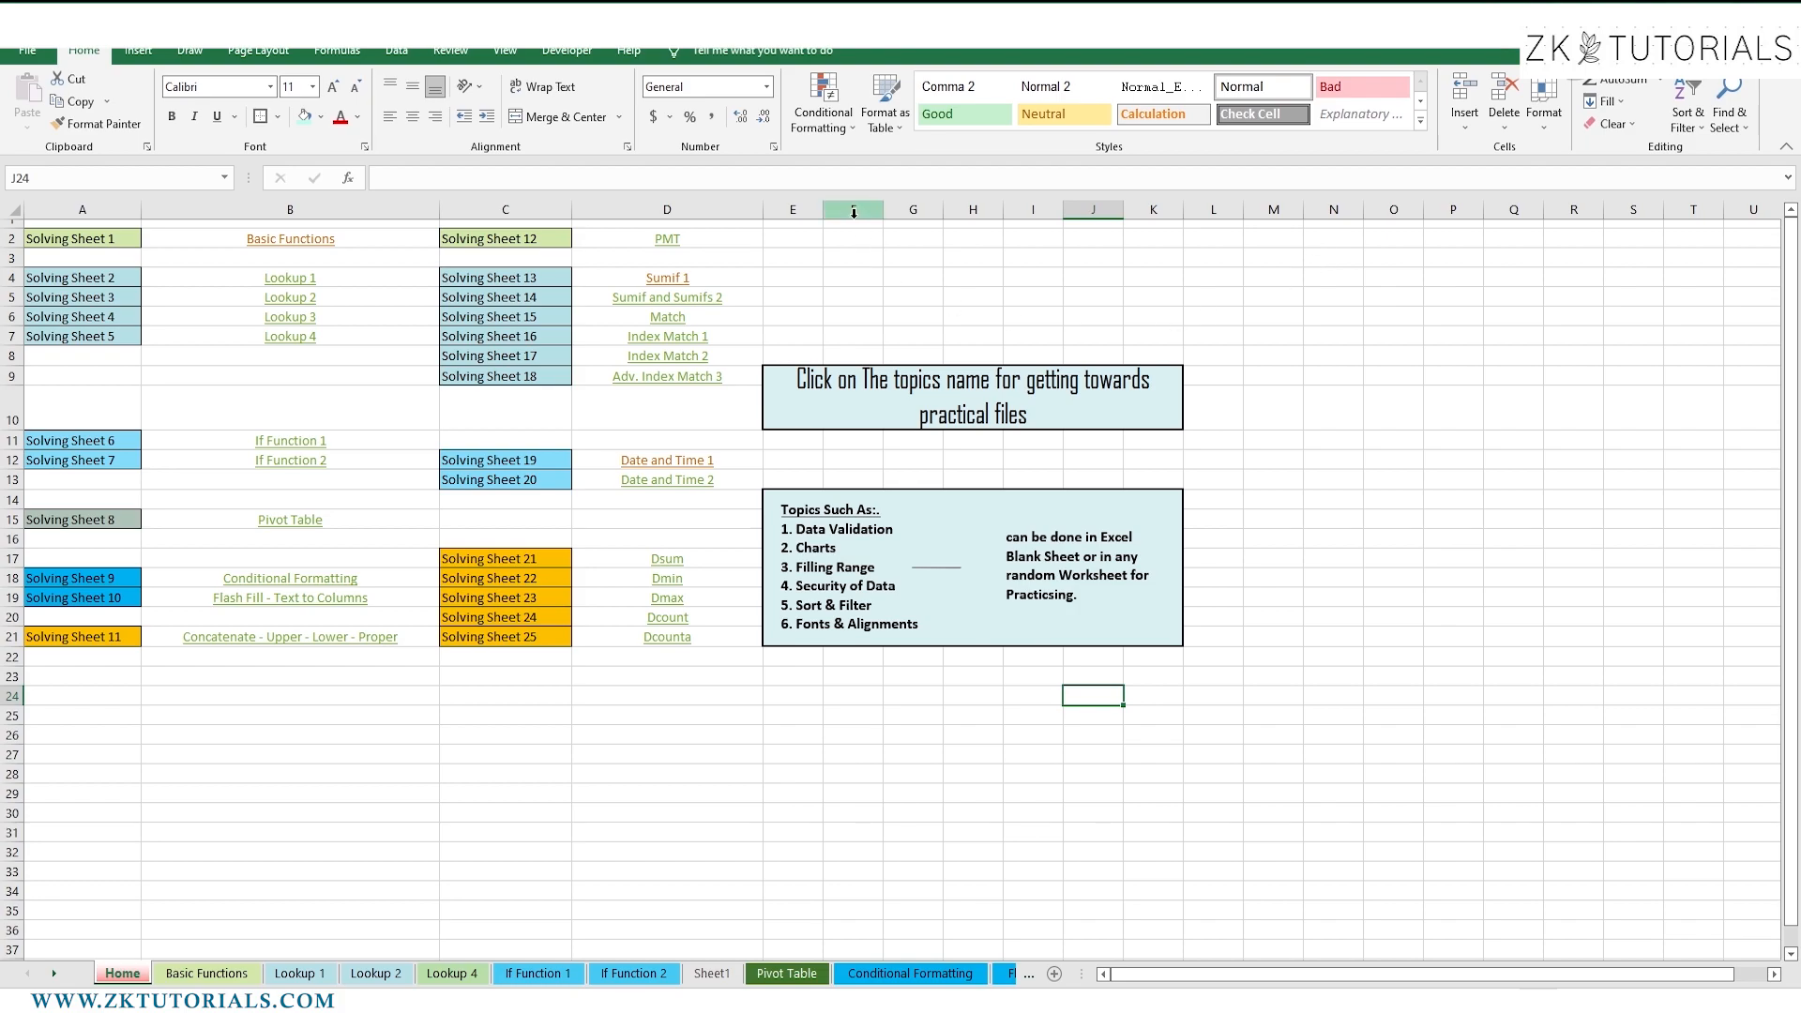
# Open the Basic Functions sheet and clear the "if - sample" results in cells O4:O17.
pyautogui.click(295, 240)
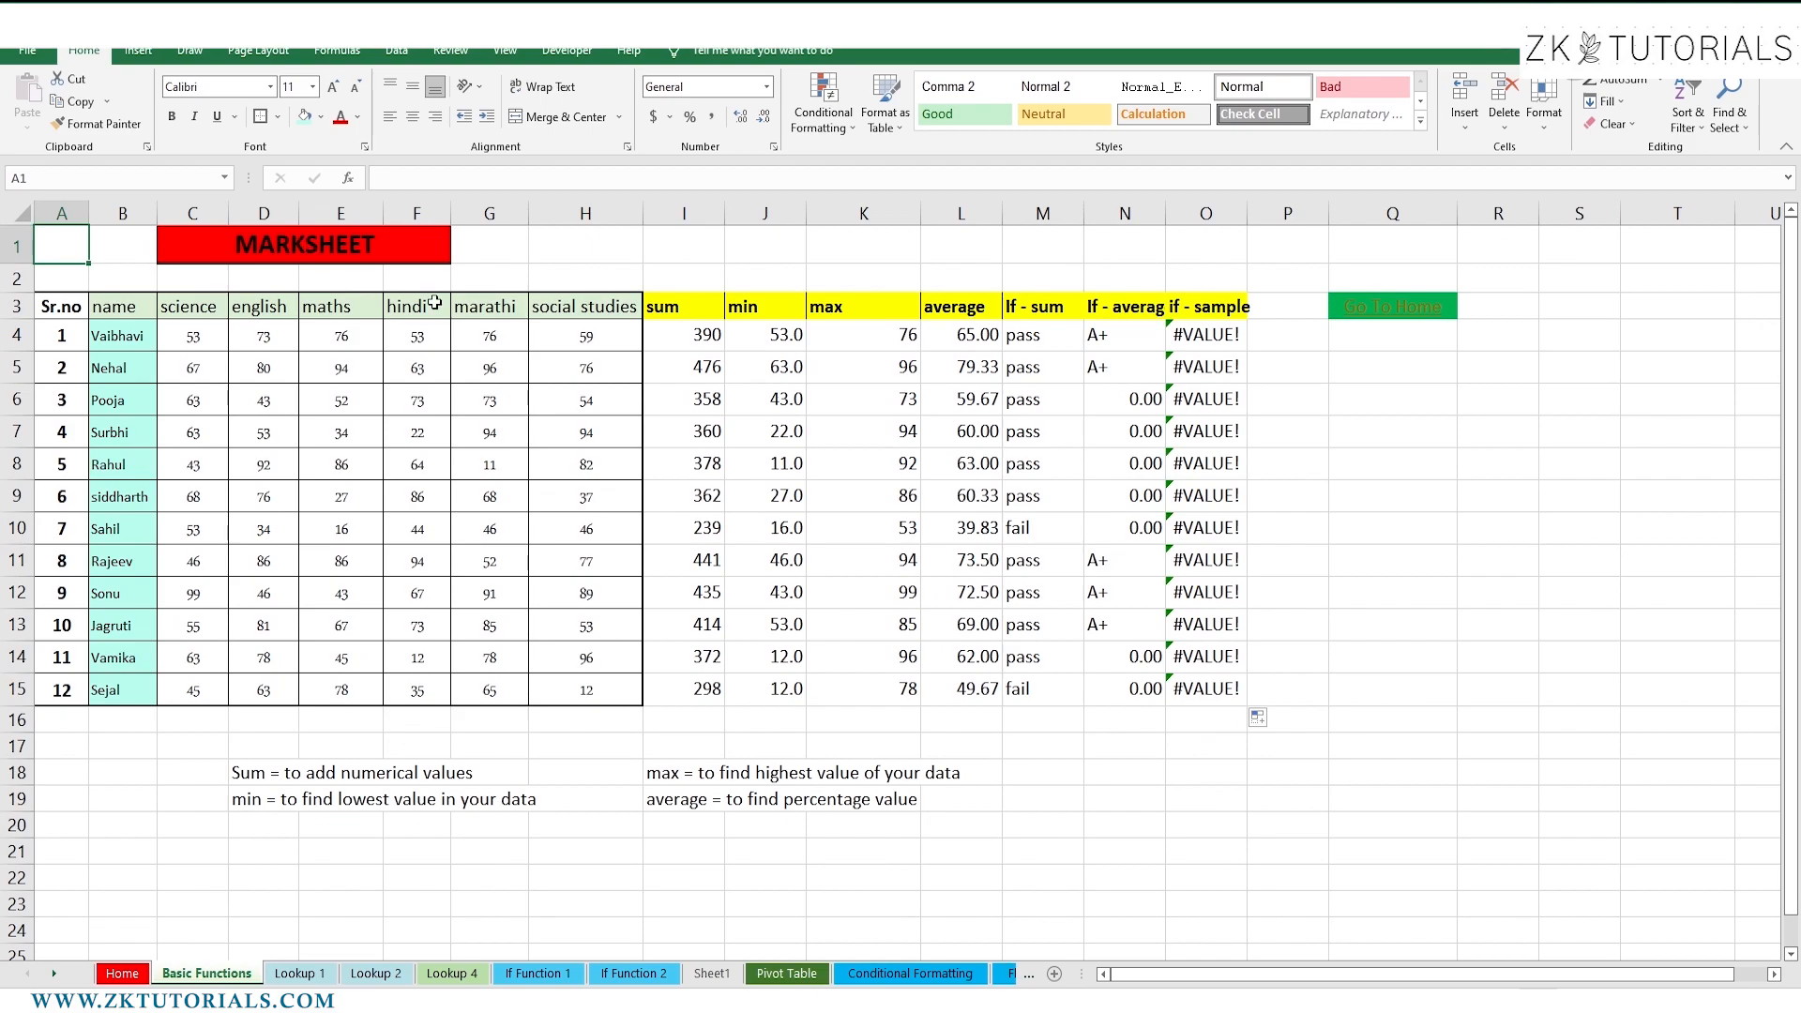
pyautogui.click(1208, 302)
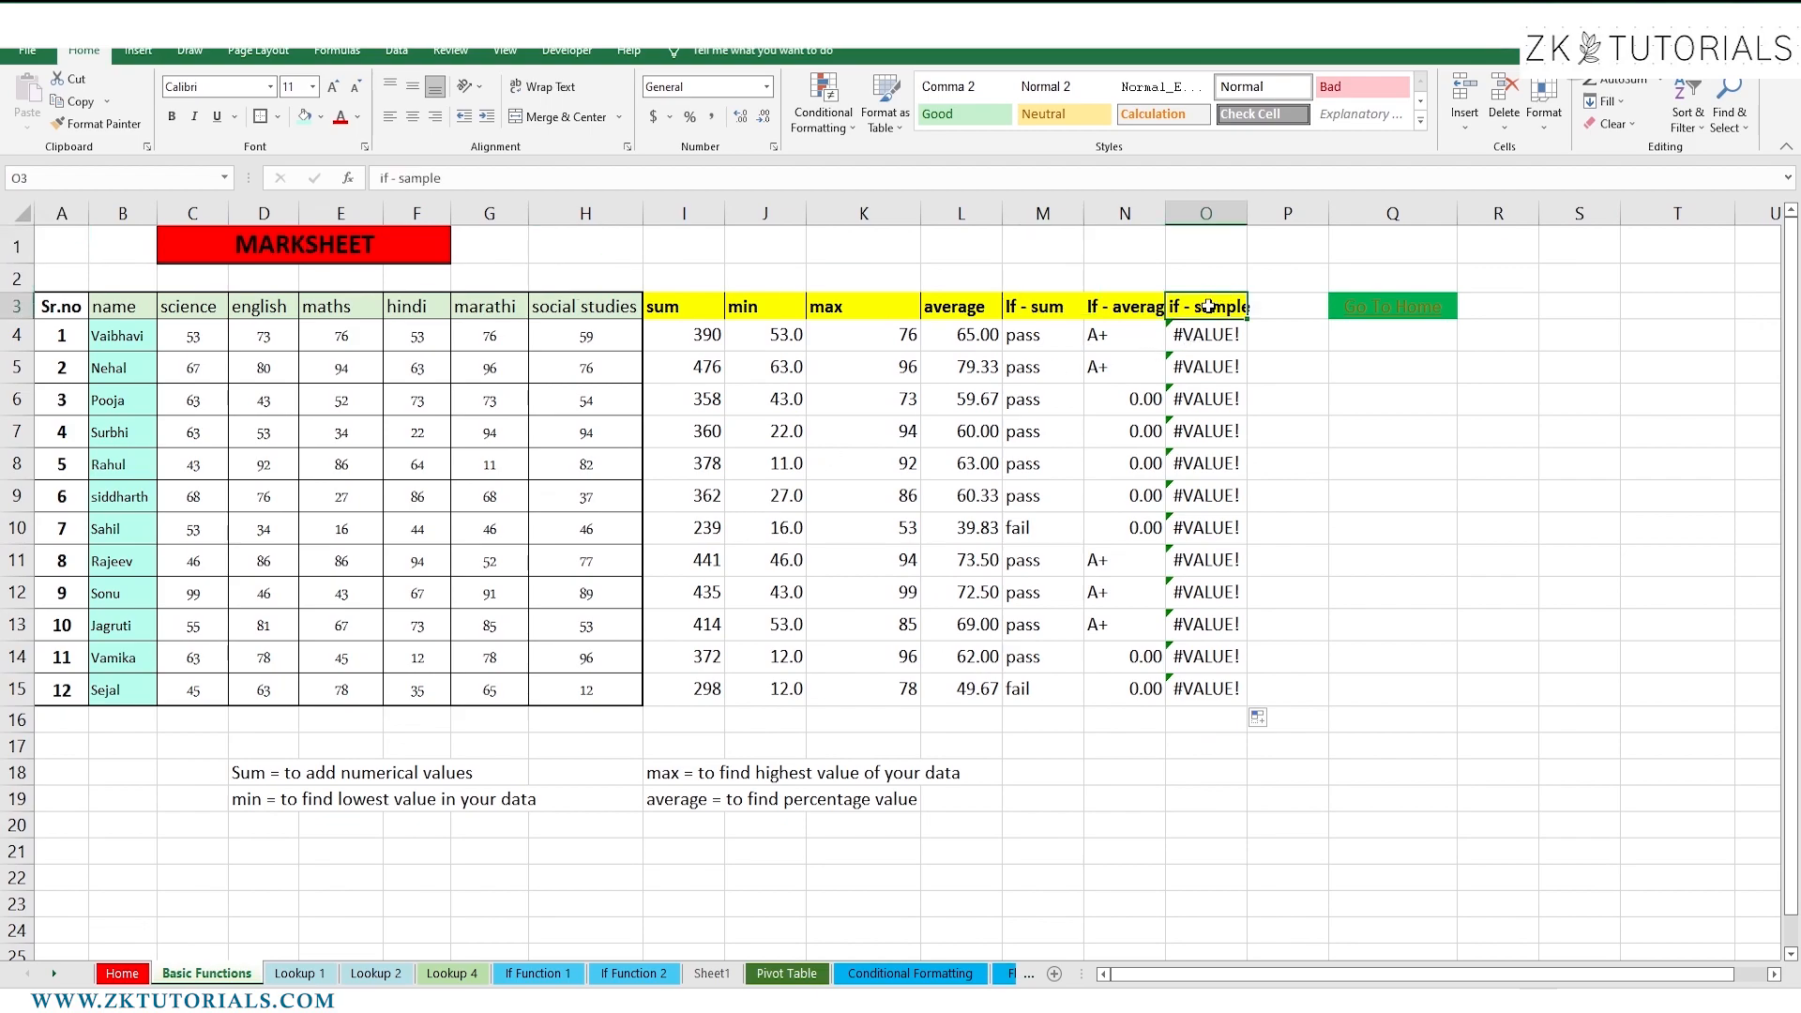
pyautogui.moveTo(1197, 331); pyautogui.dragTo(1185, 733)
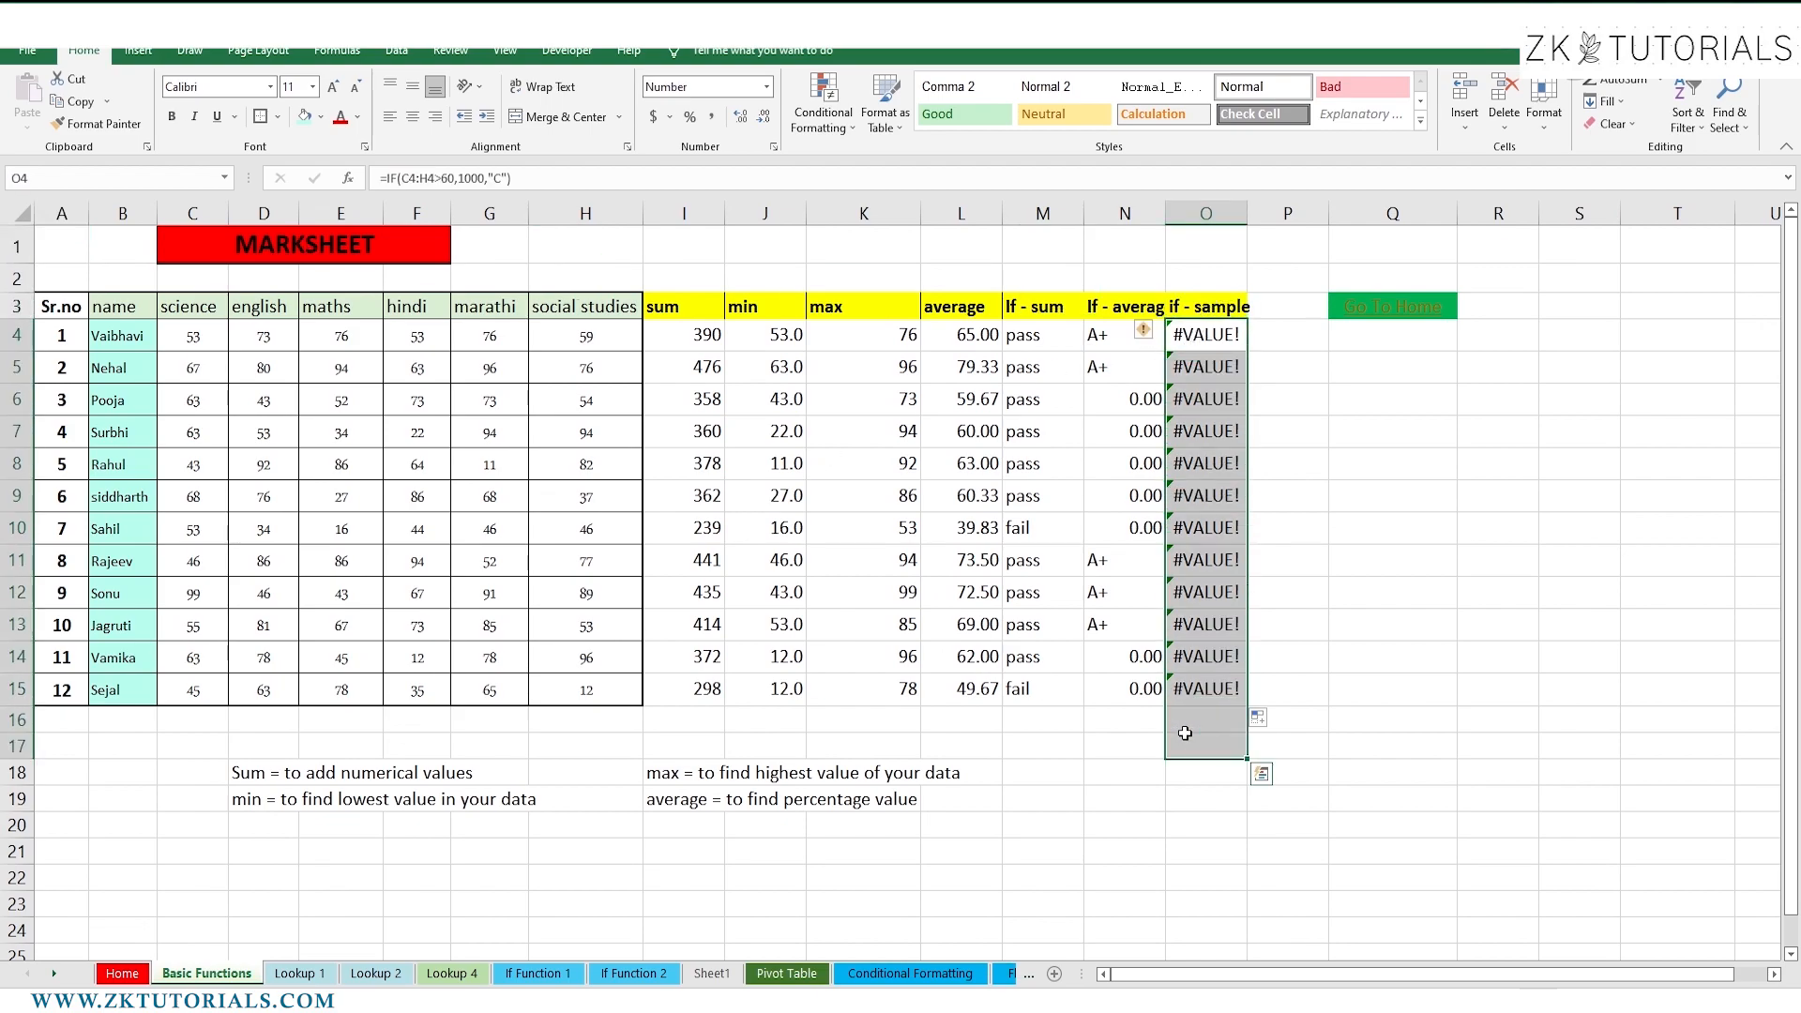
pyautogui.press('Delete')
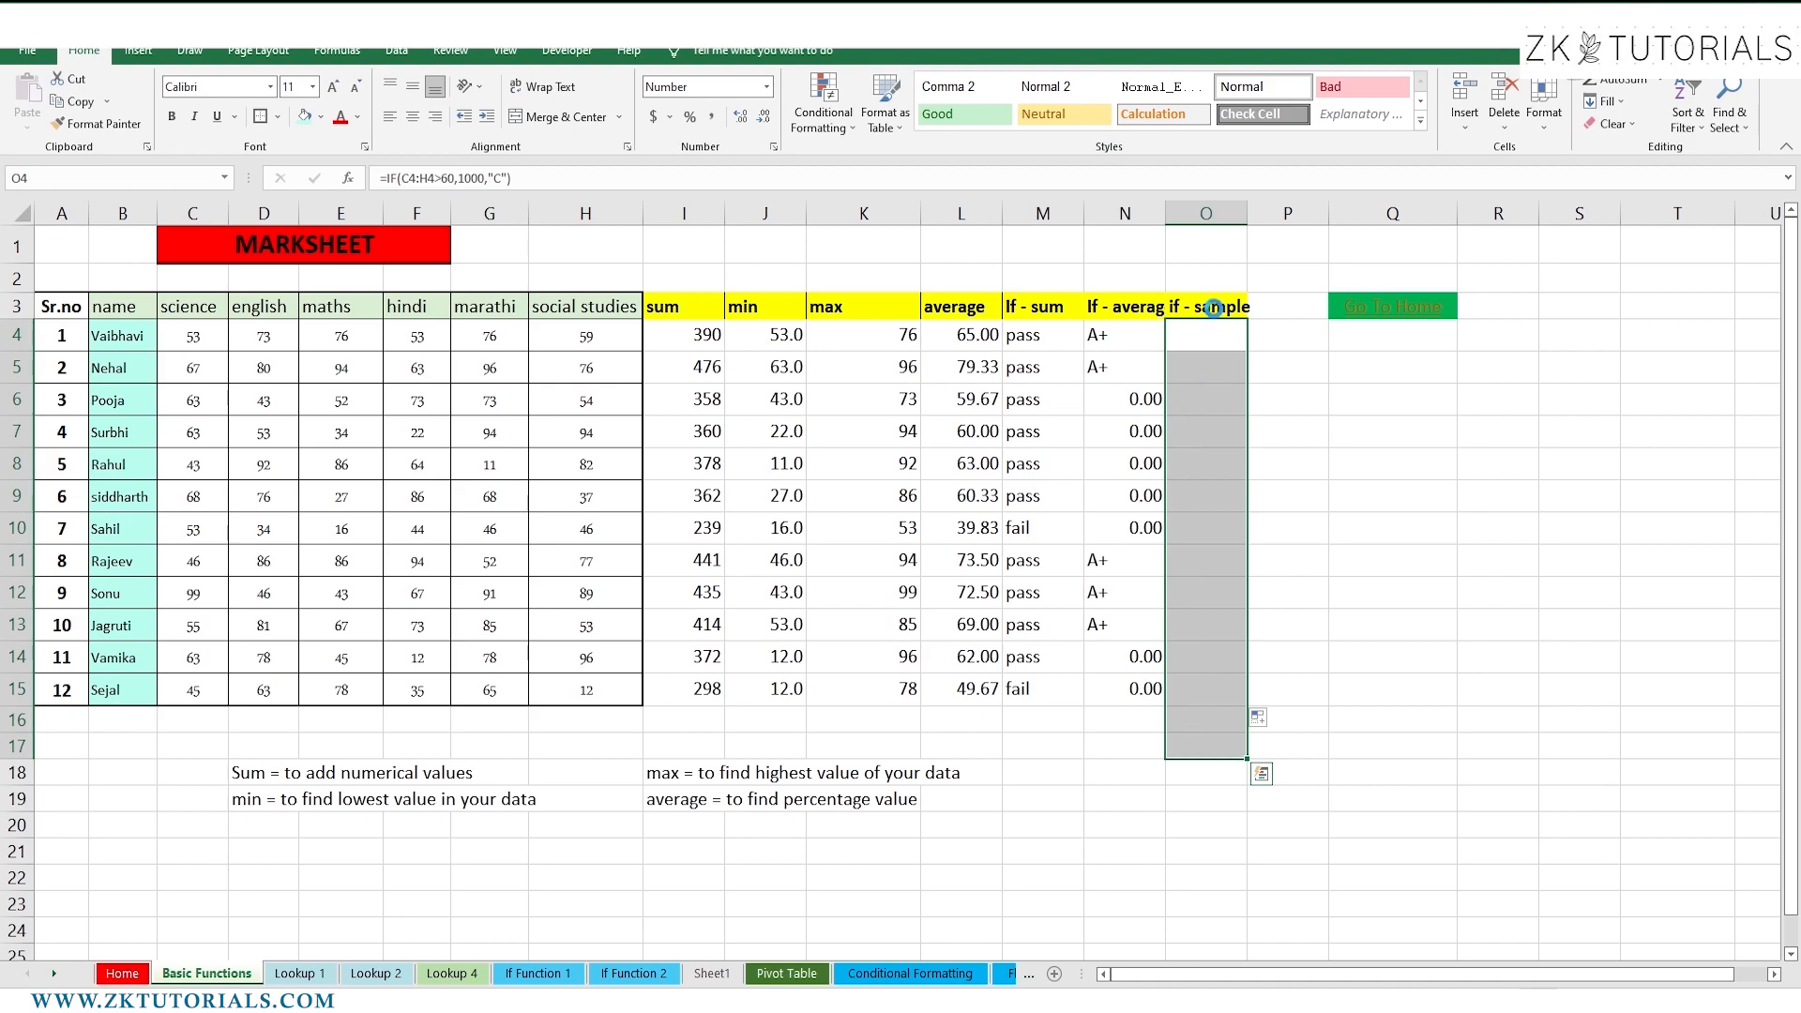
# Replace the "if - sample" heading in cell O3 with "SUMIF".
pyautogui.click(1211, 312)
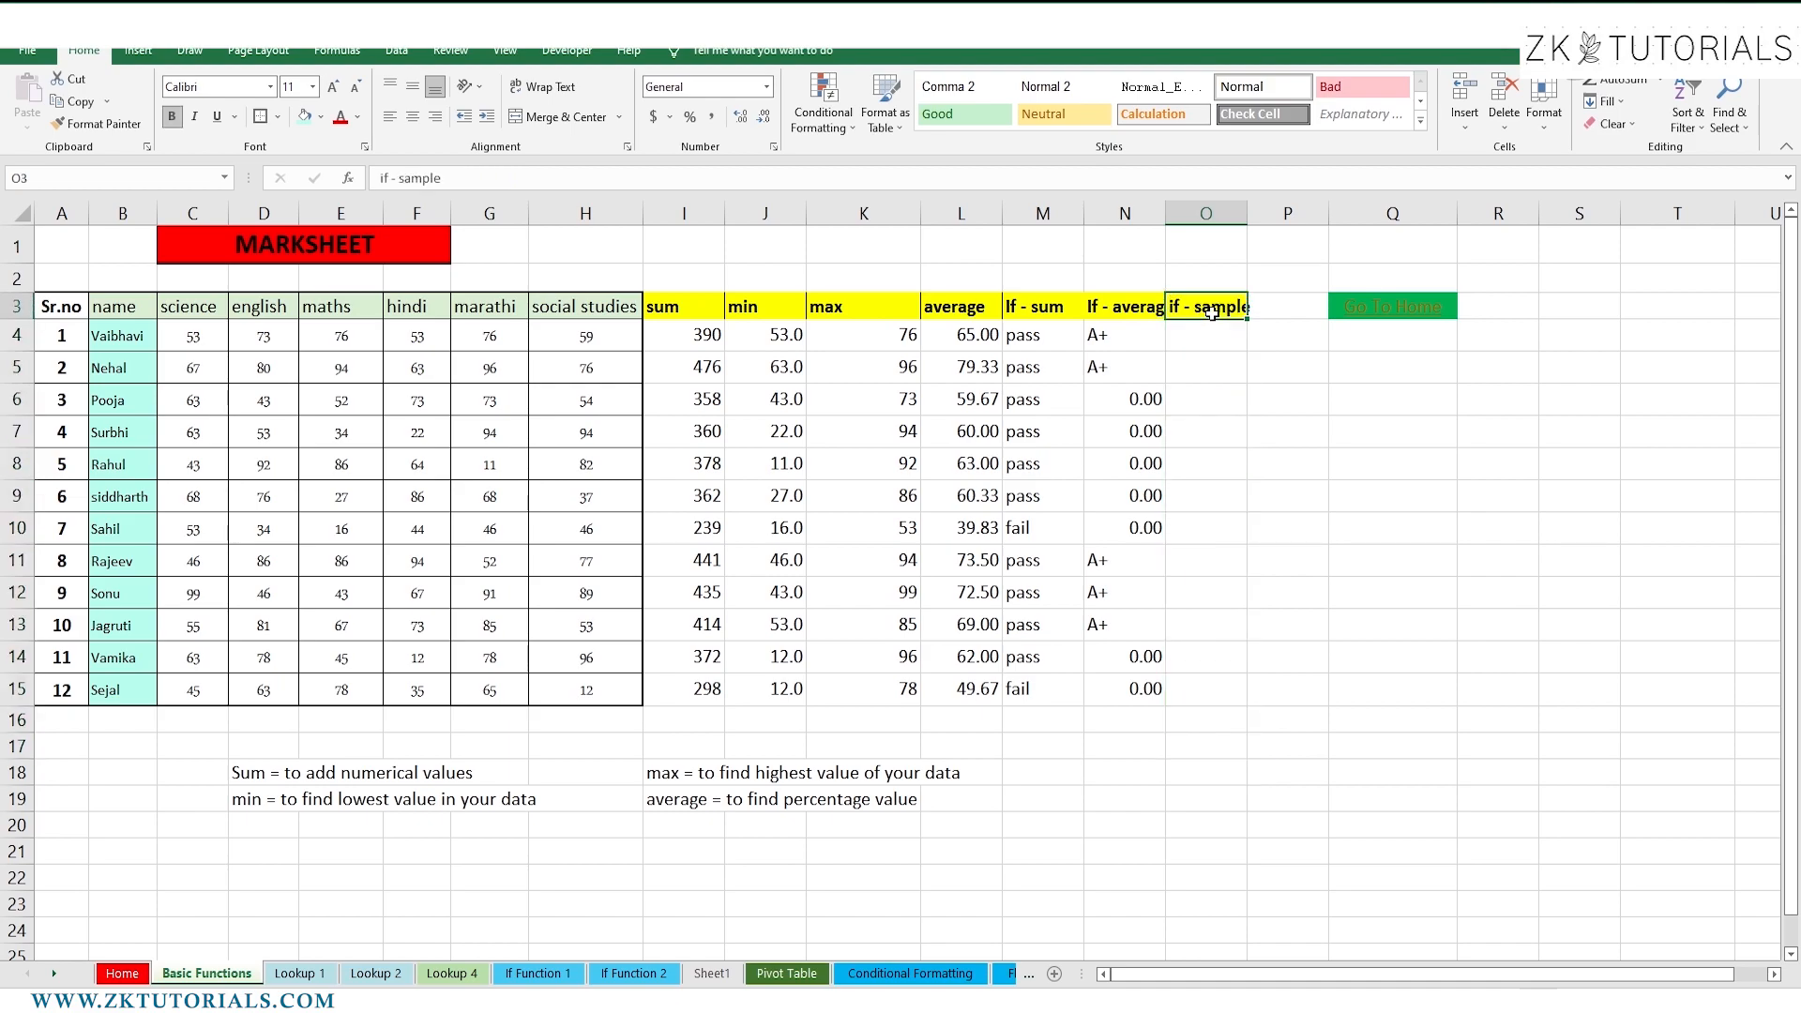
pyautogui.write('SUMIF')
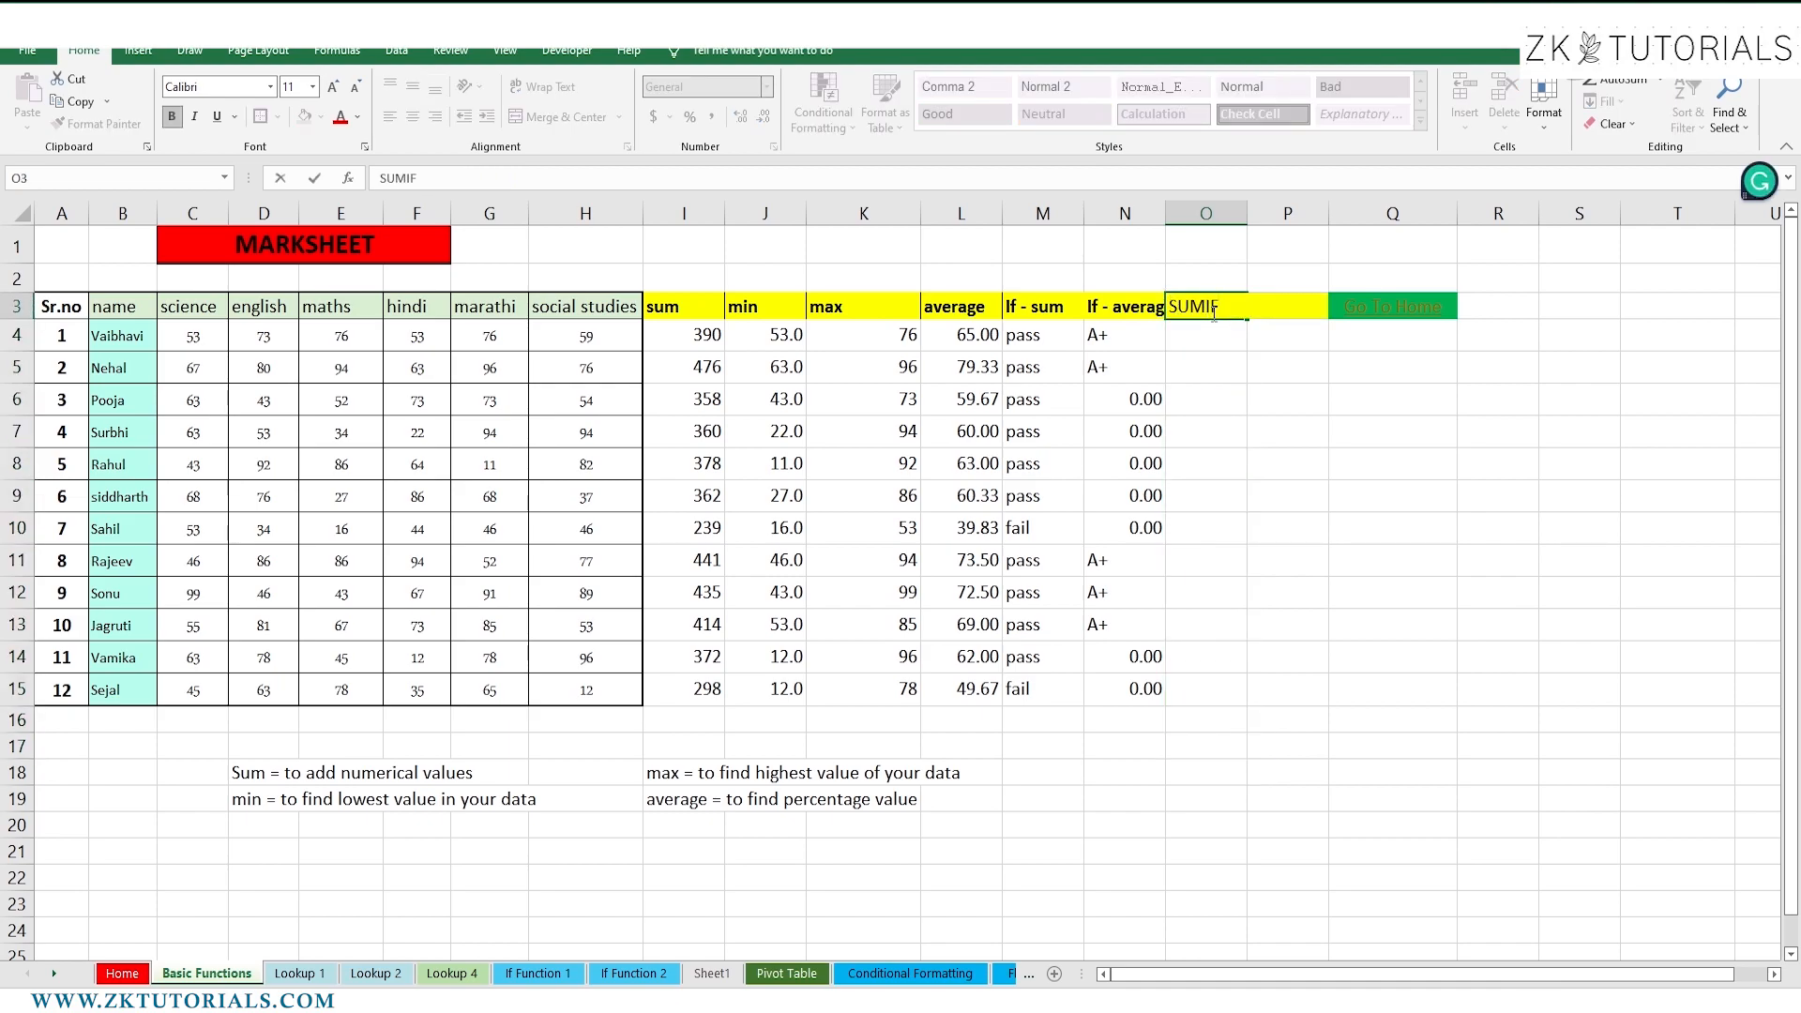
pyautogui.hotkey('ctrl', 'Return')
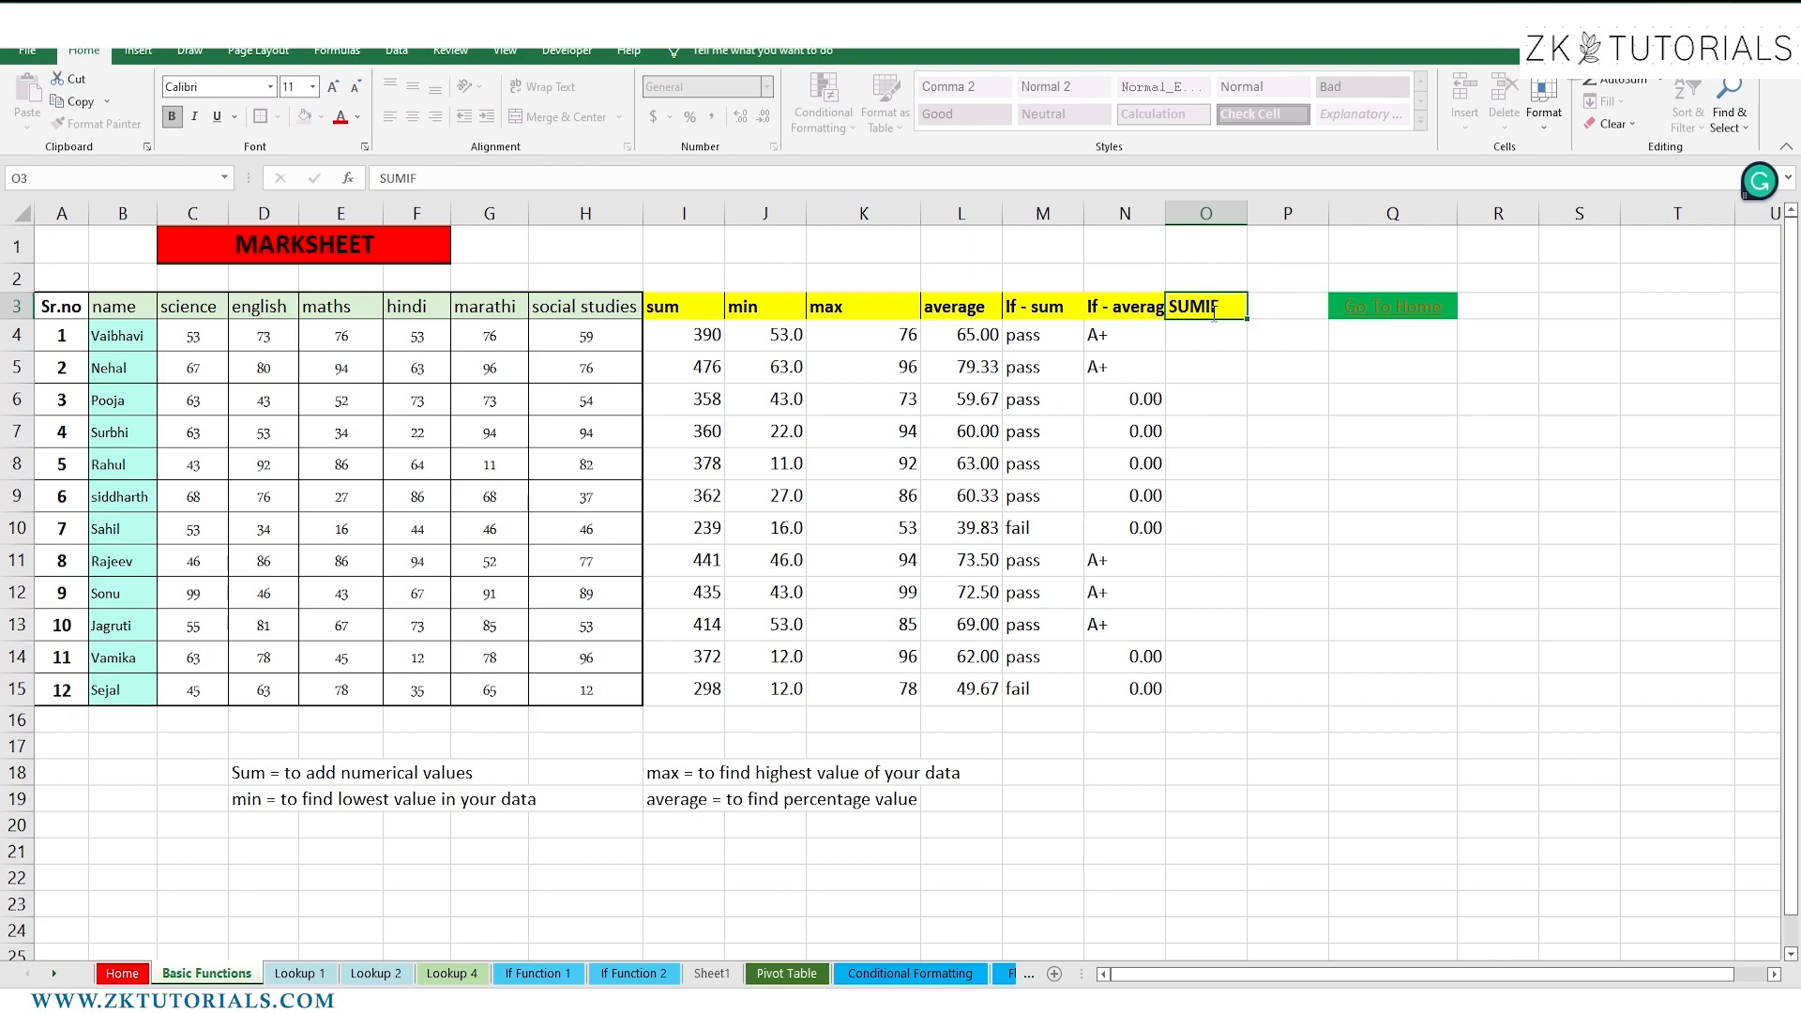
pyautogui.press('Return')
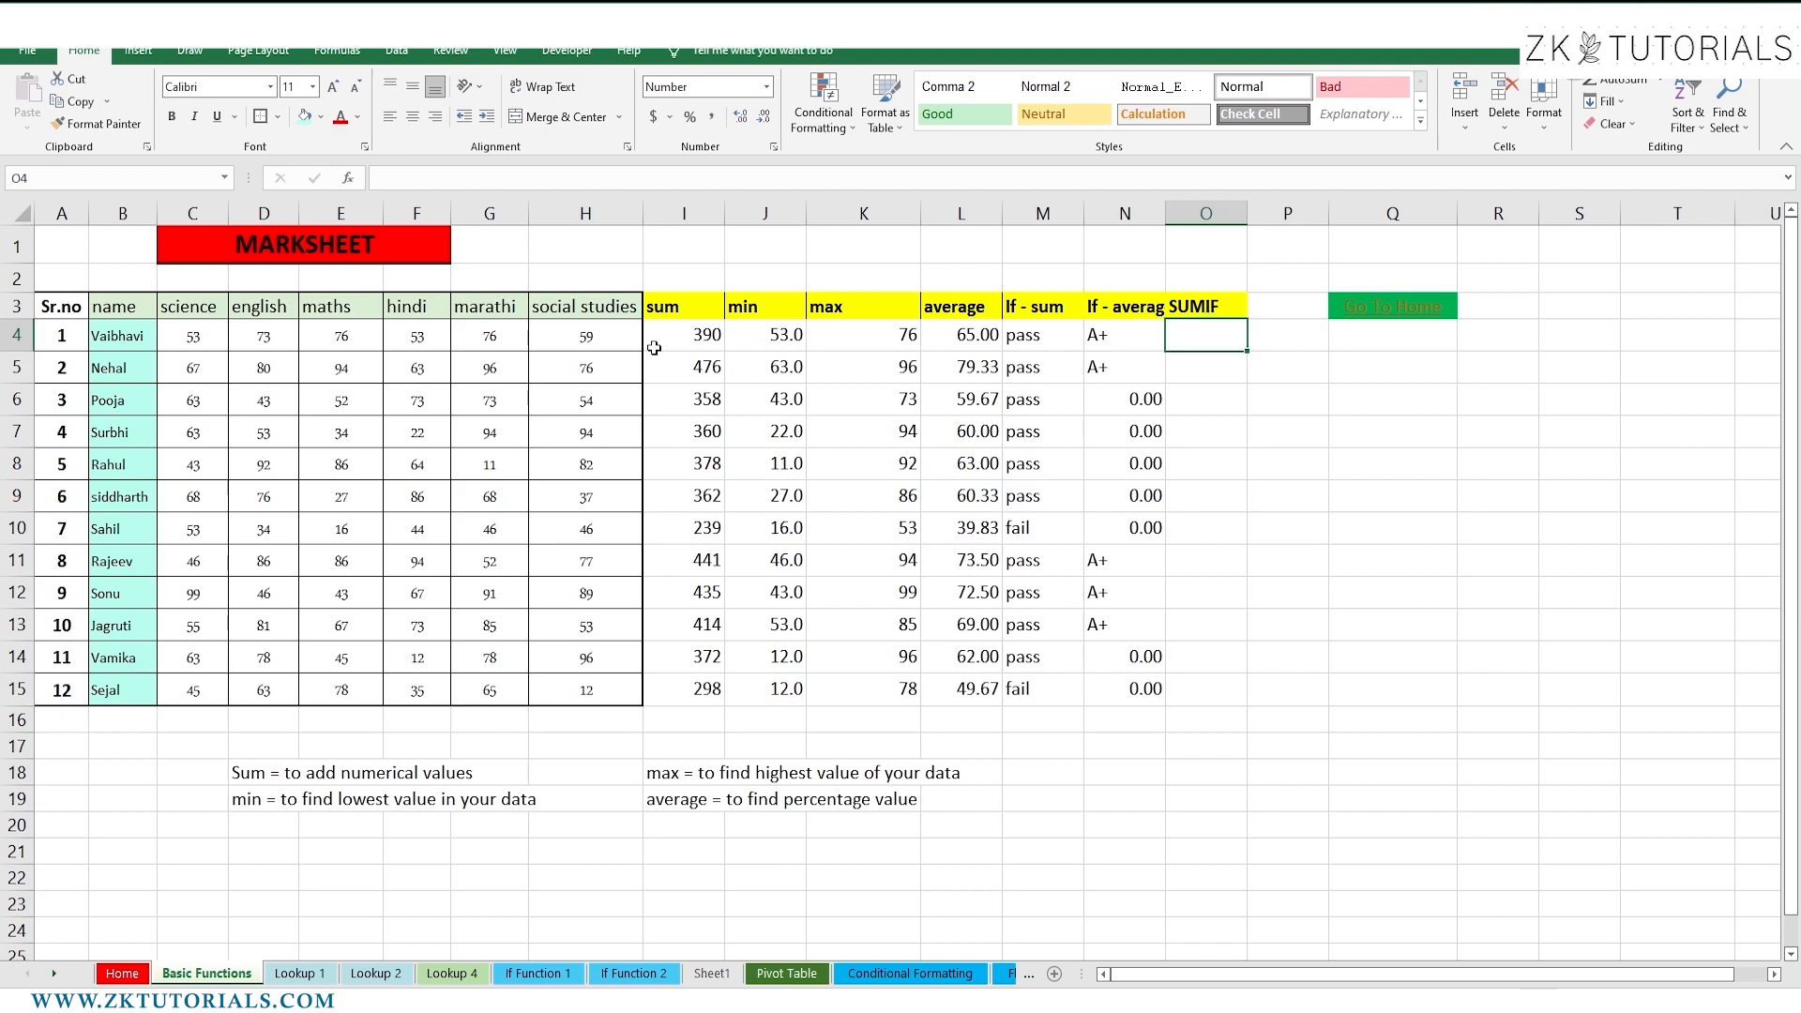
# Review the sum formula in I4, and enter =SUMIF(C4:H4,">55") in O4 to add only marks above 55.
pyautogui.doubleClick(683, 338)
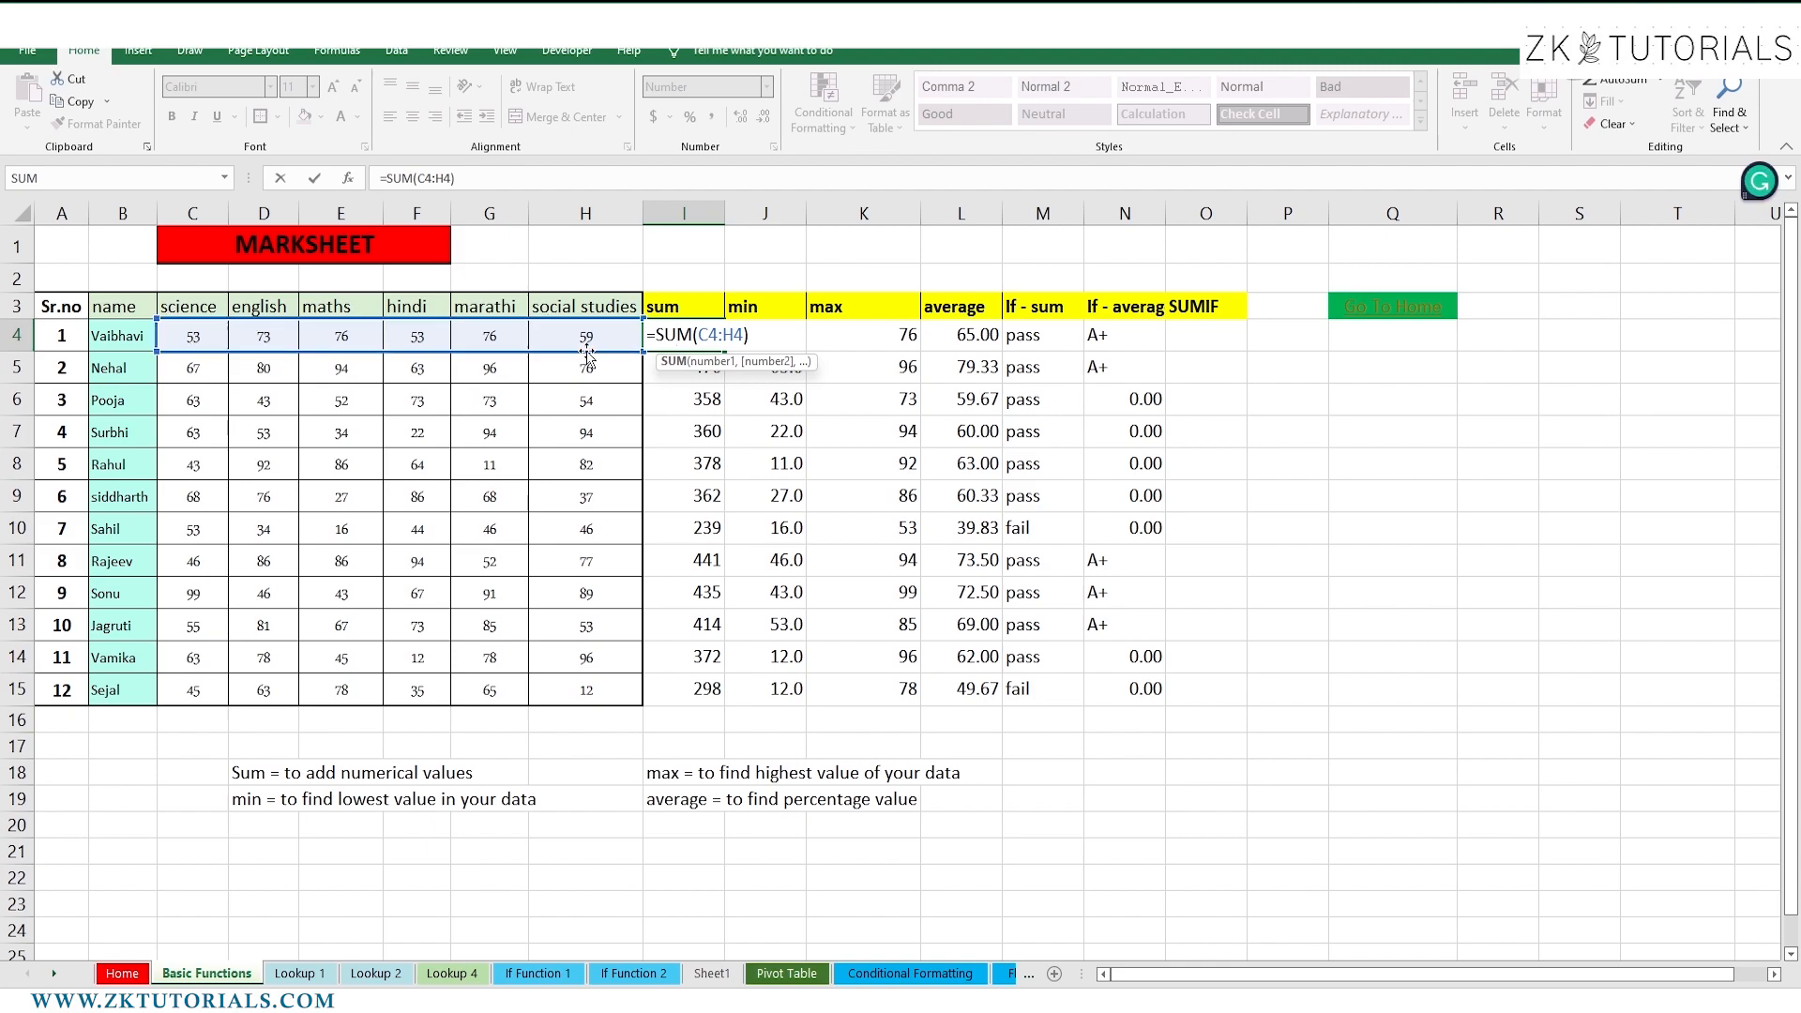
pyautogui.hotkey('ctrl', 'Return')
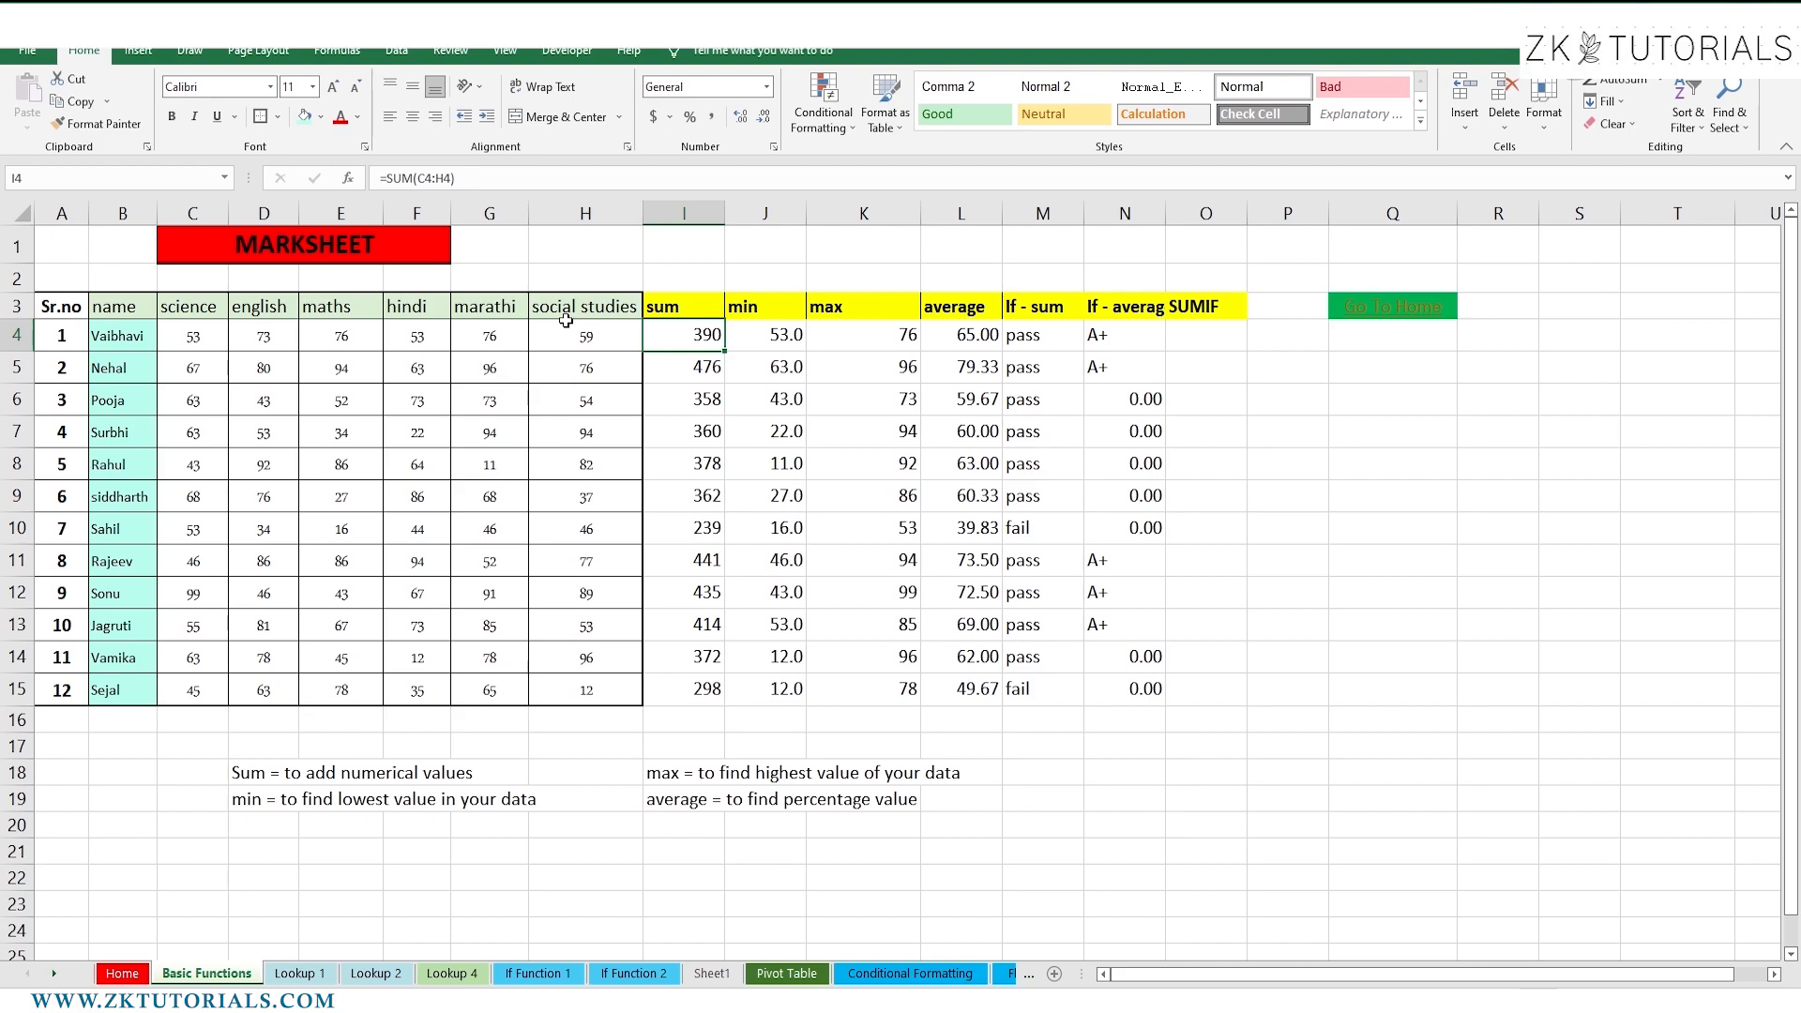
pyautogui.click(1172, 342)
pyautogui.write('=sumif')
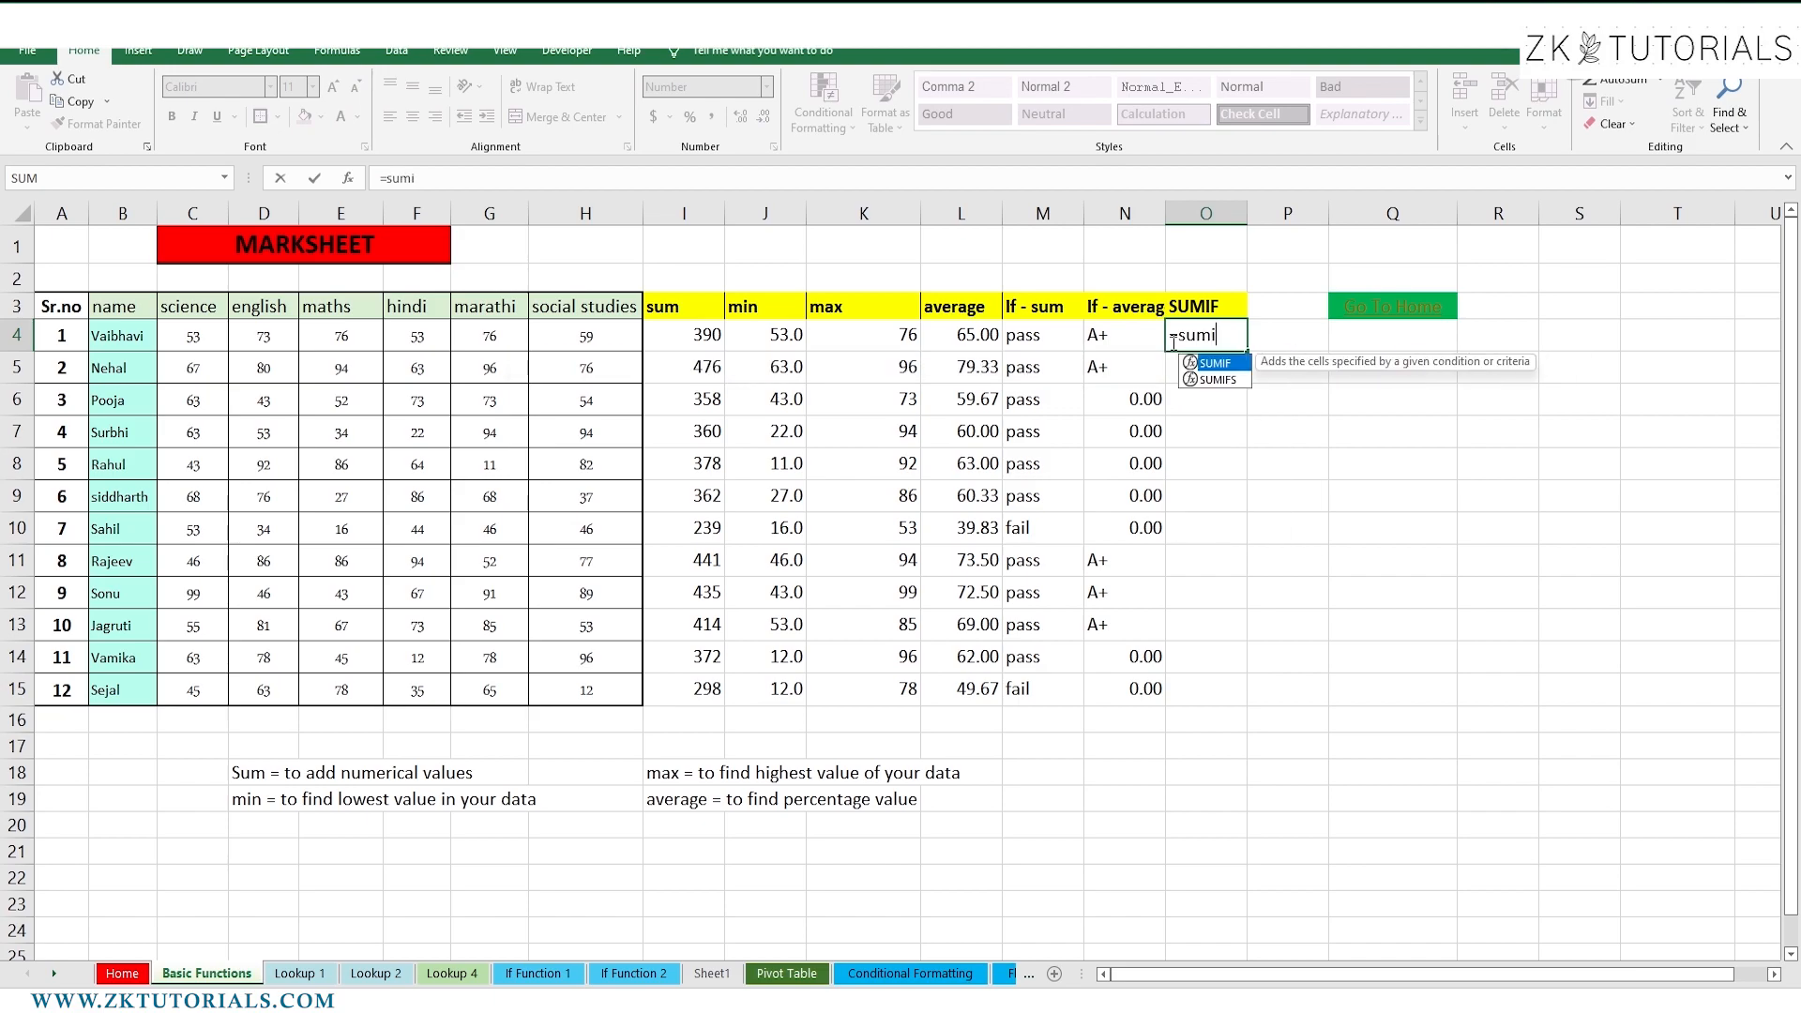
pyautogui.press('Tab')
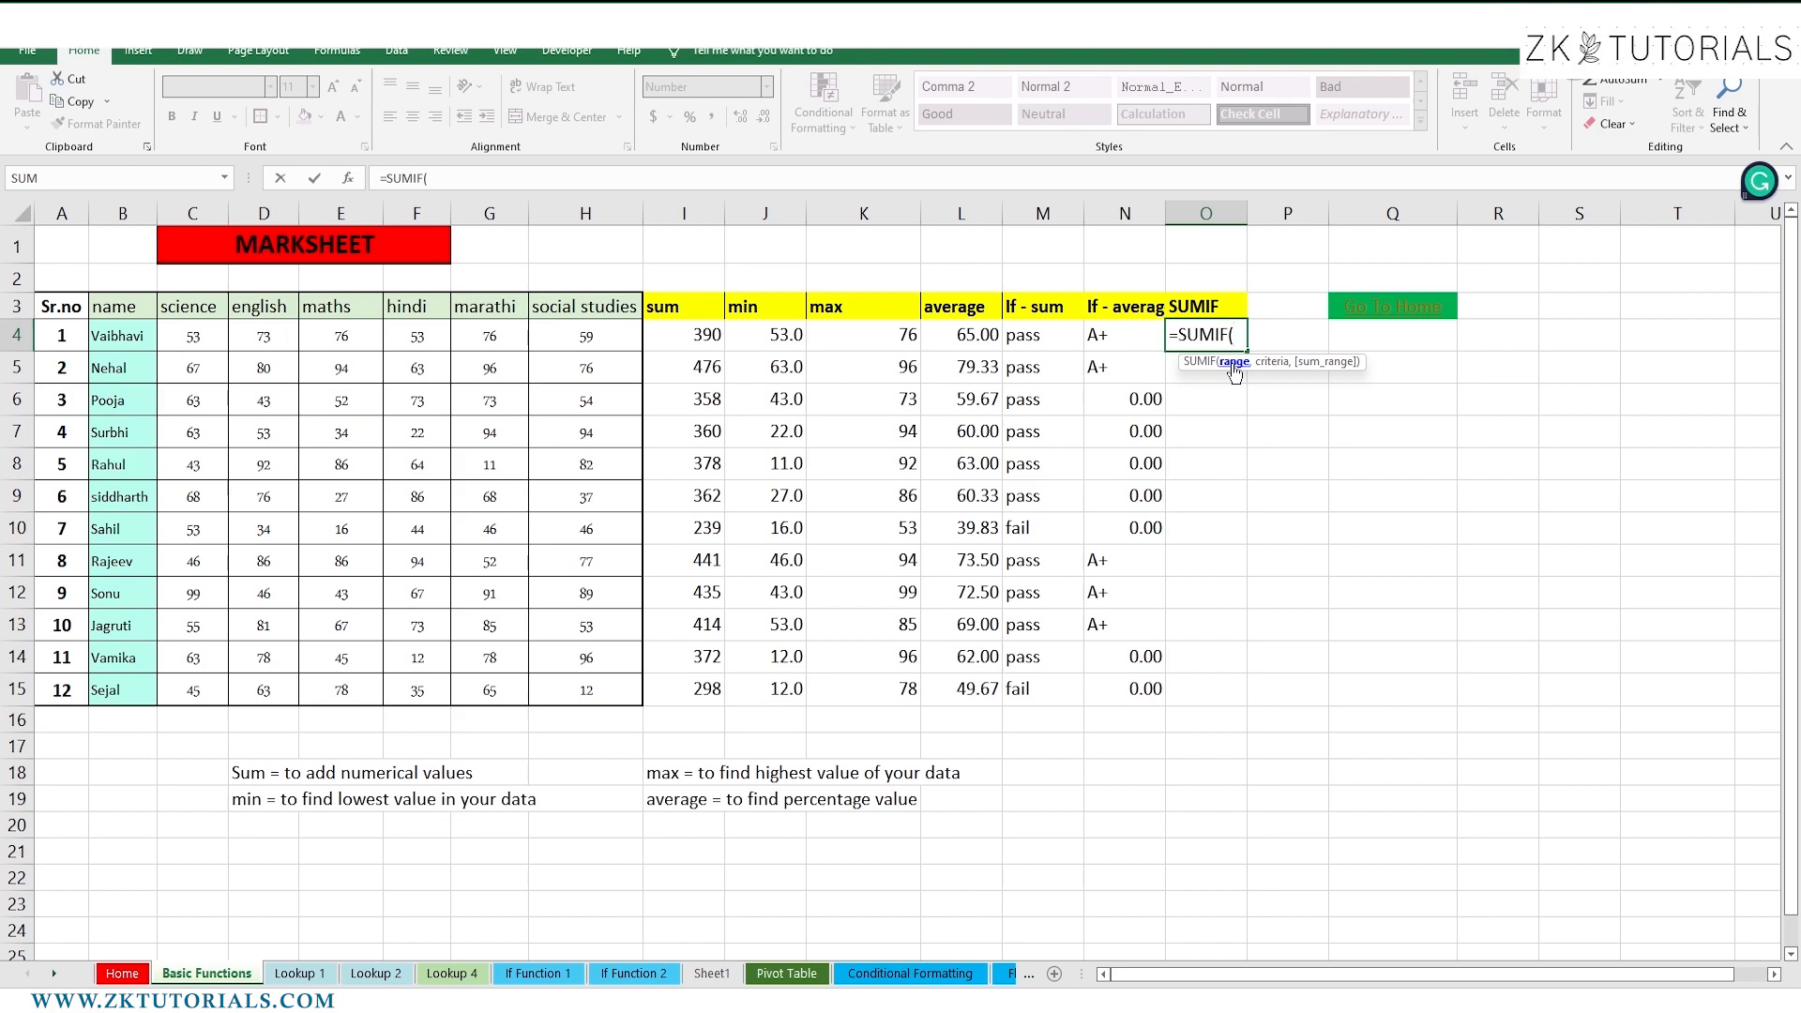
pyautogui.moveTo(187, 336); pyautogui.dragTo(569, 335)
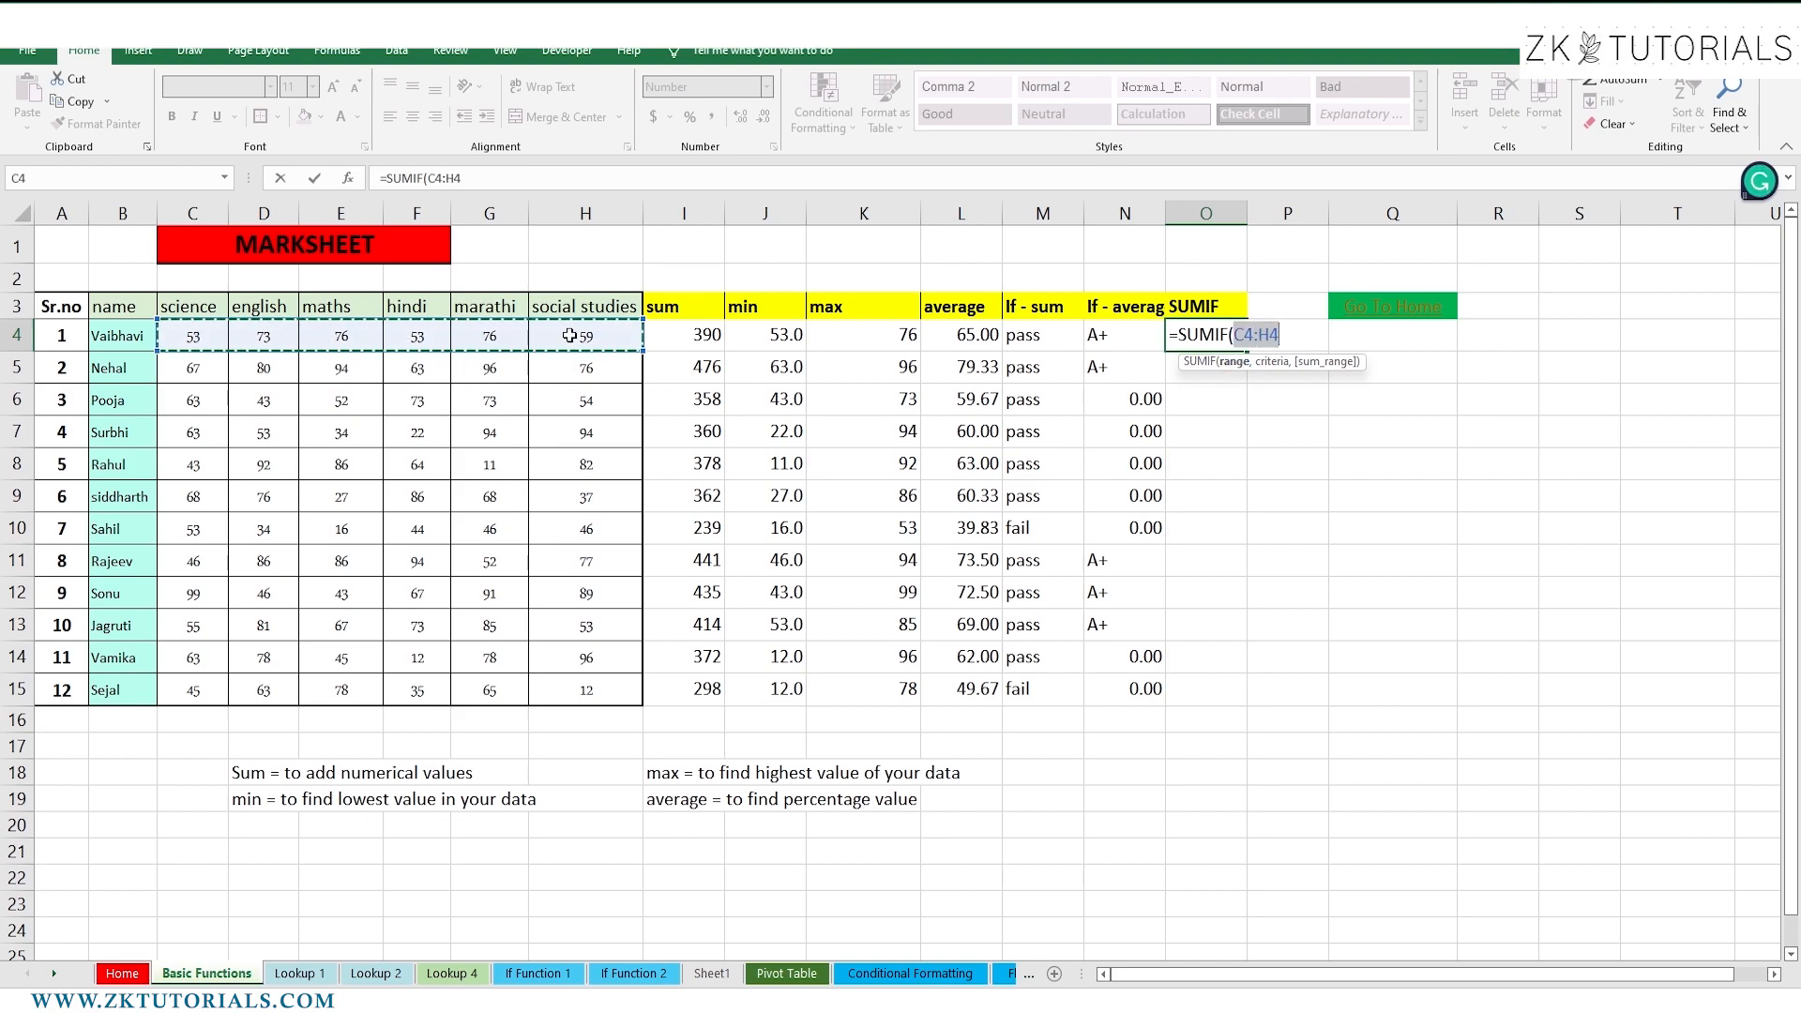
pyautogui.write(',')
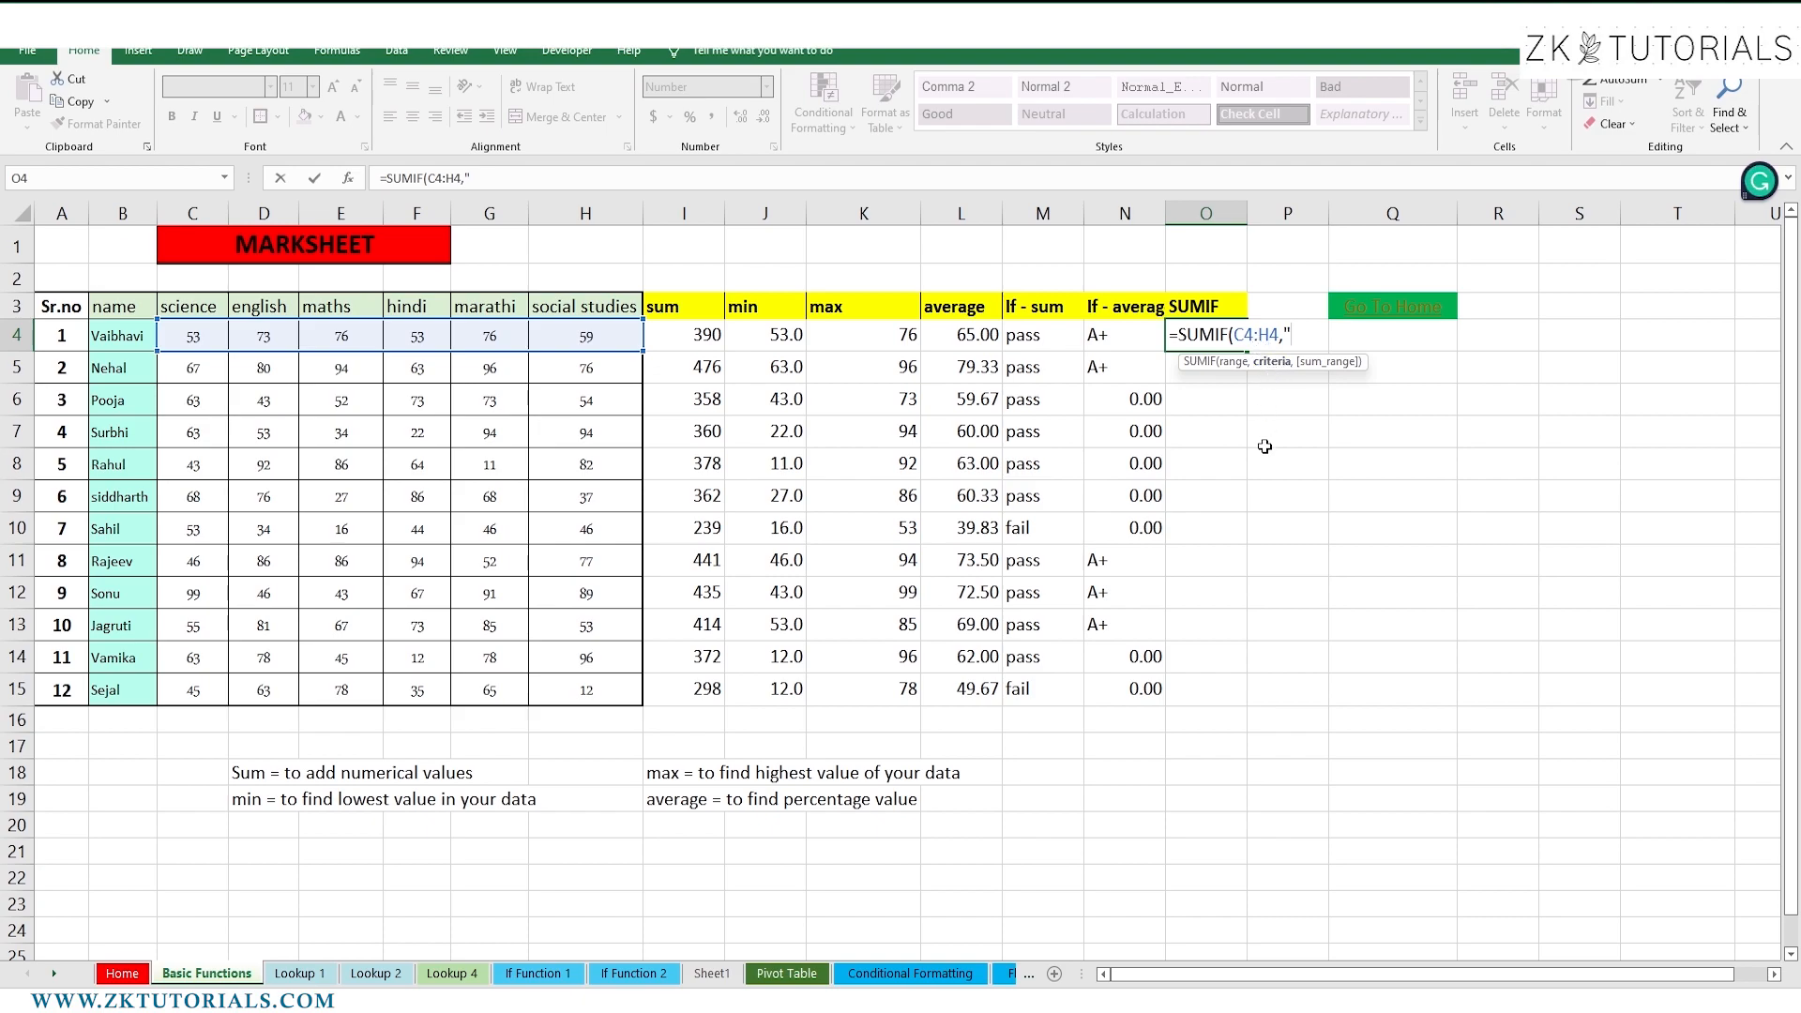
pyautogui.write('>55"')
pyautogui.write(')')
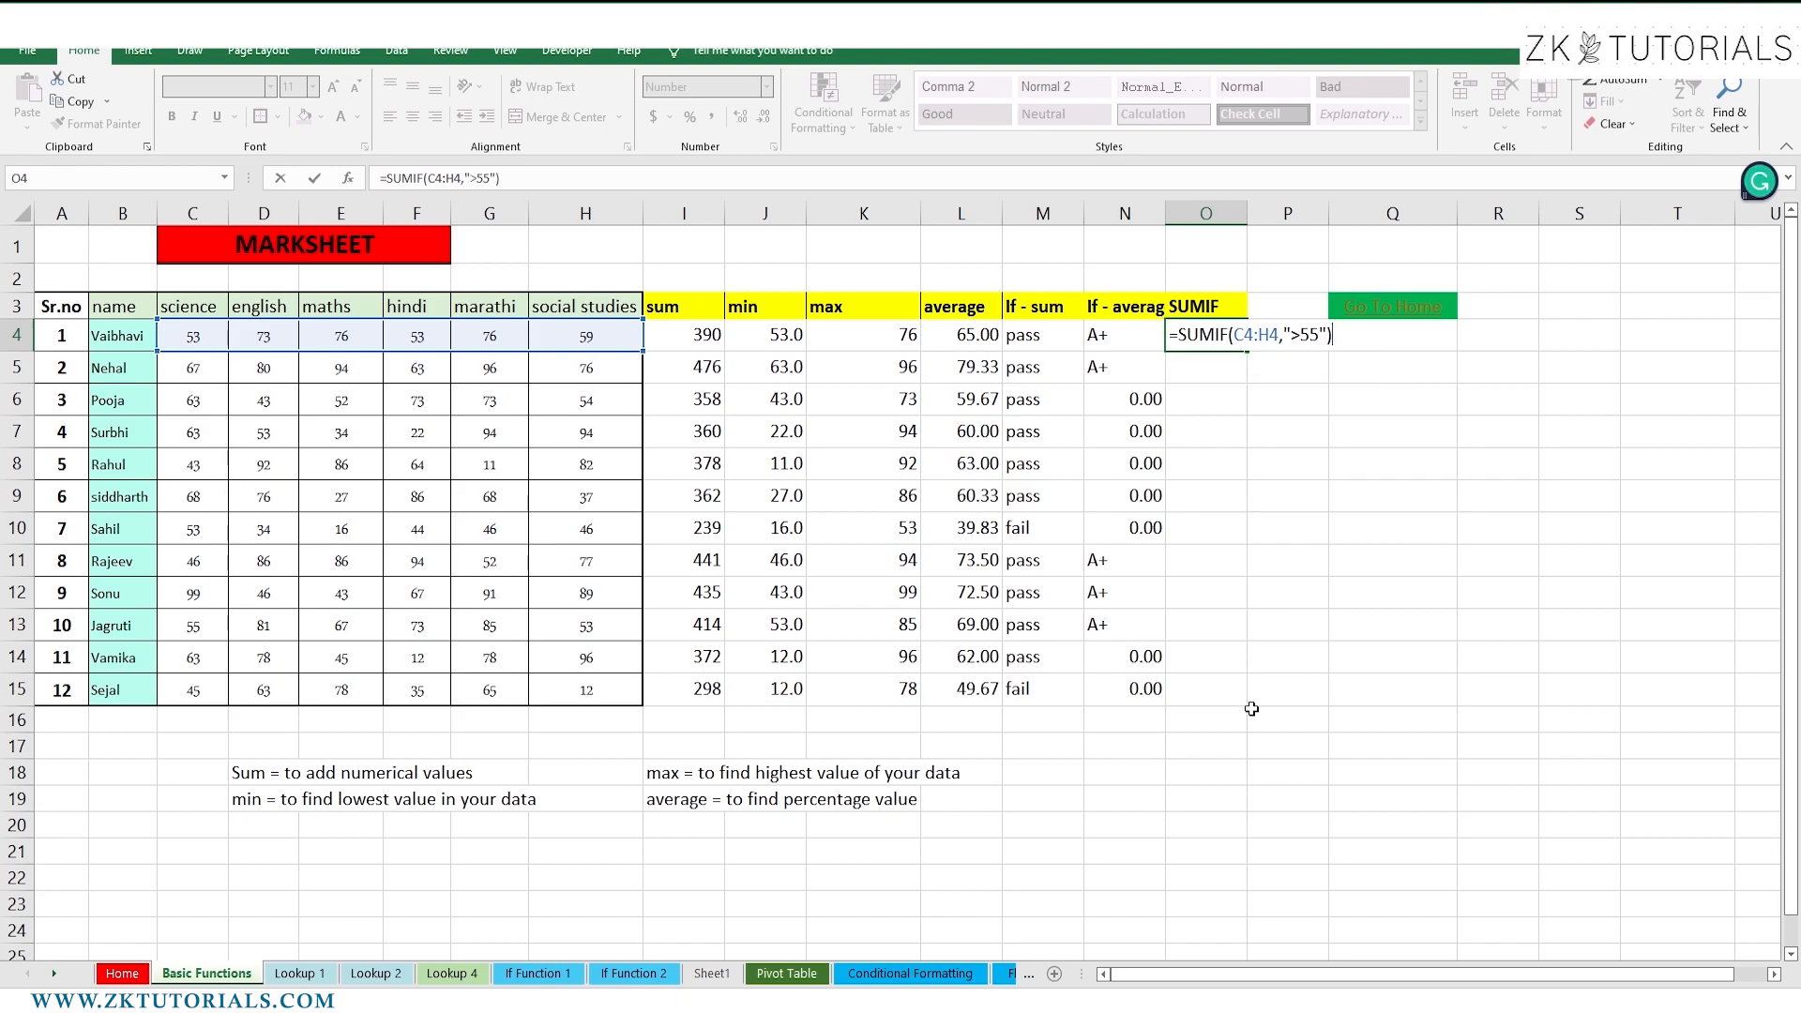
pyautogui.press('Return')
# Check the first student's marks above 55 in D4:E4 and G4:H4 against the SUMIF formula in O4.
pyautogui.click(1213, 342)
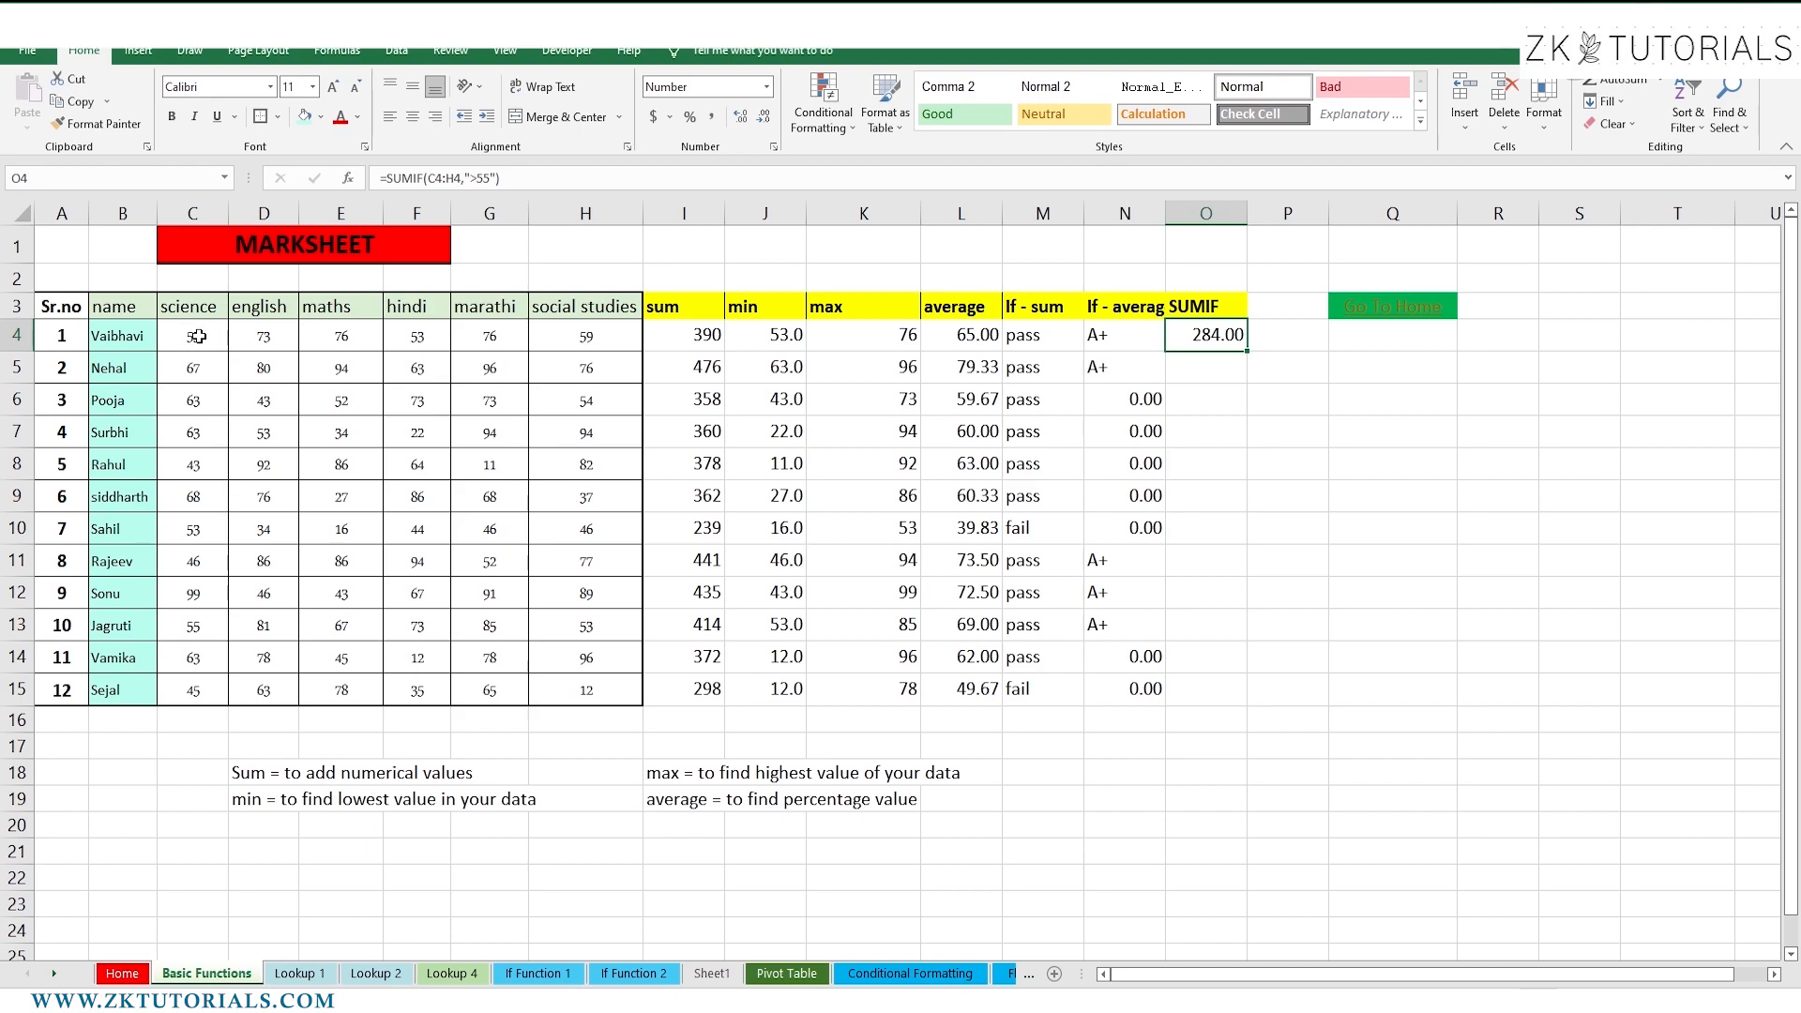
pyautogui.click(194, 336)
pyautogui.click(266, 340)
pyautogui.moveTo(266, 339); pyautogui.dragTo(334, 338)
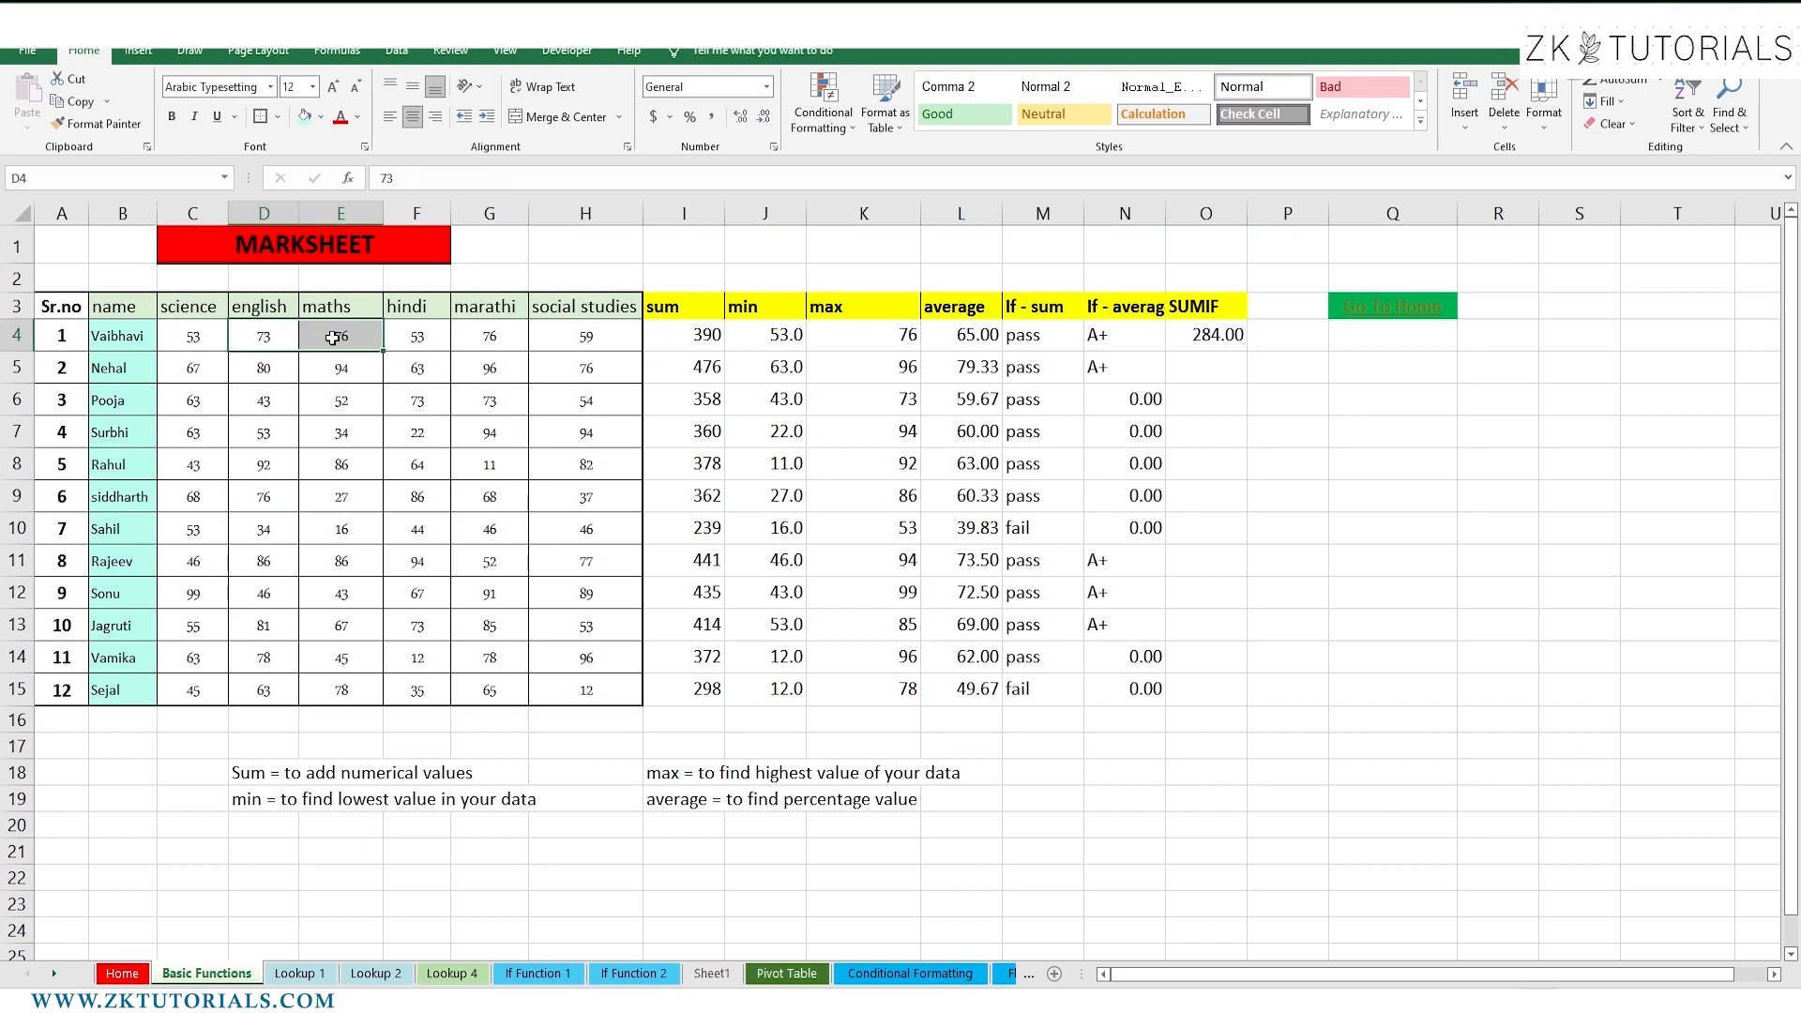
pyautogui.keyDown('ctrl'); pyautogui.click(489, 332); pyautogui.keyUp('ctrl')
pyautogui.moveTo(488, 332); pyautogui.dragTo(565, 334)
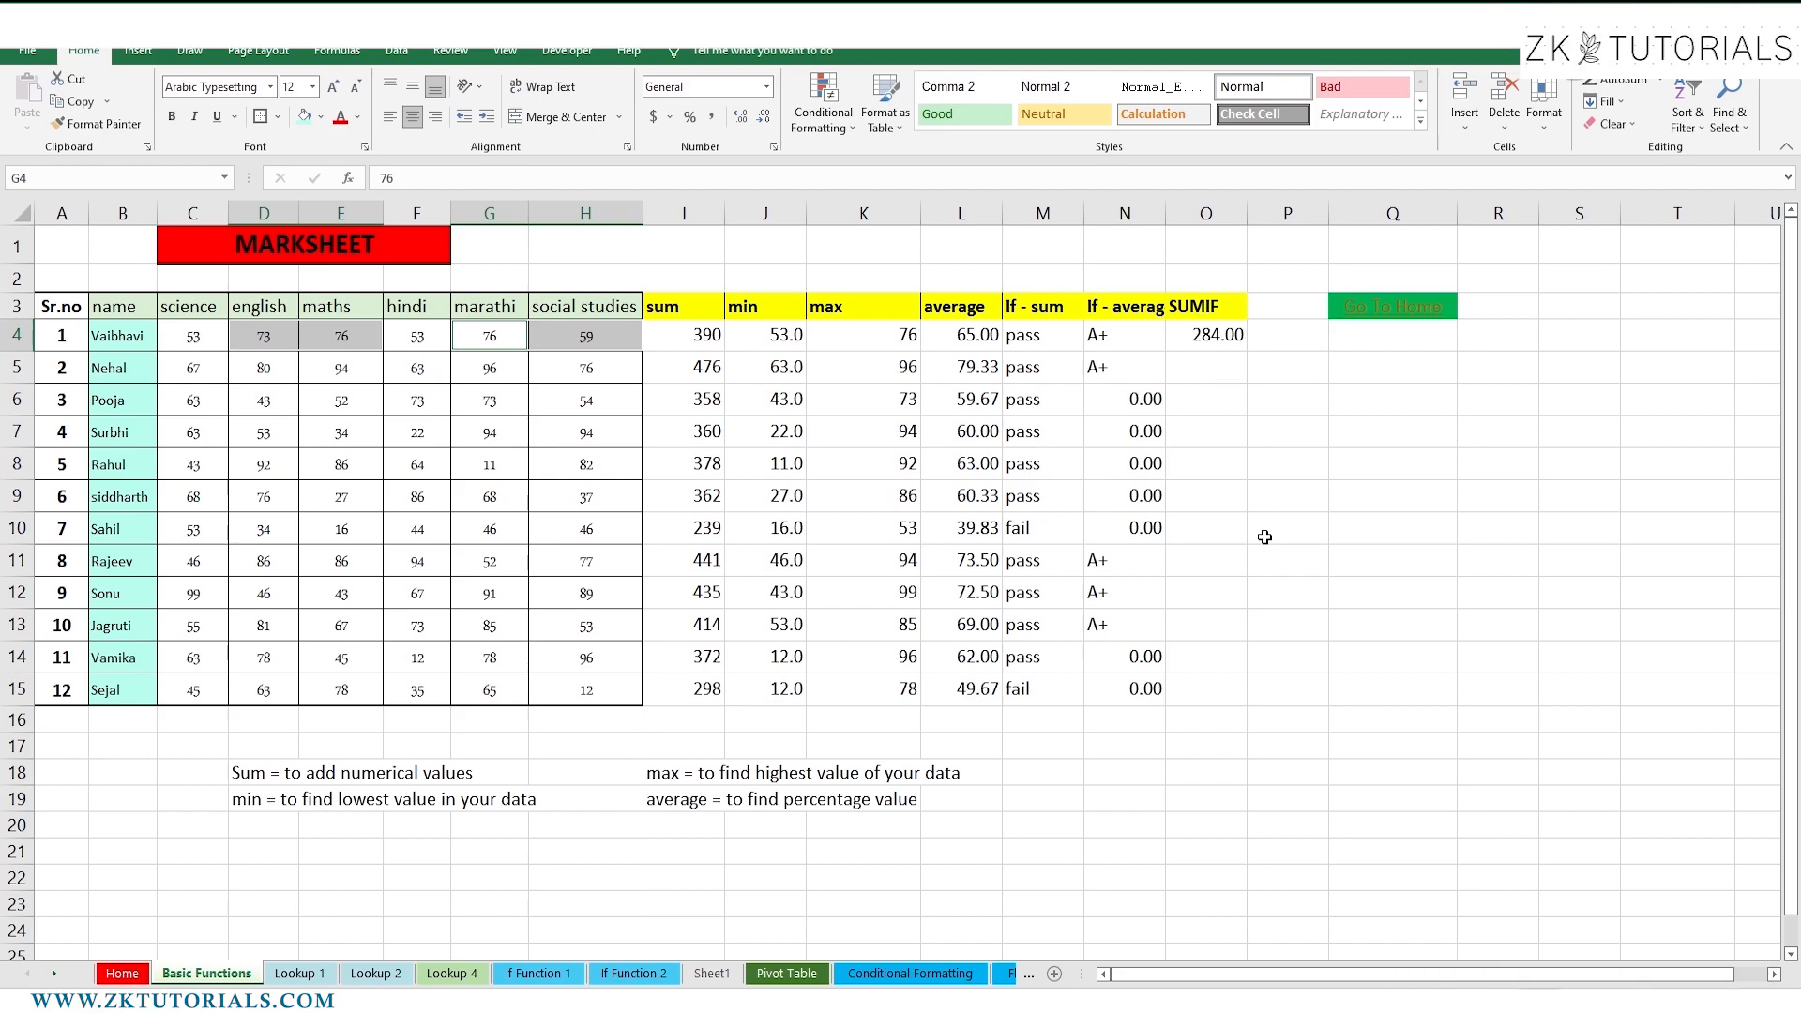
# Fill the SUMIF formula from O4 down to O15 for all the remaining students.
pyautogui.click(1222, 330)
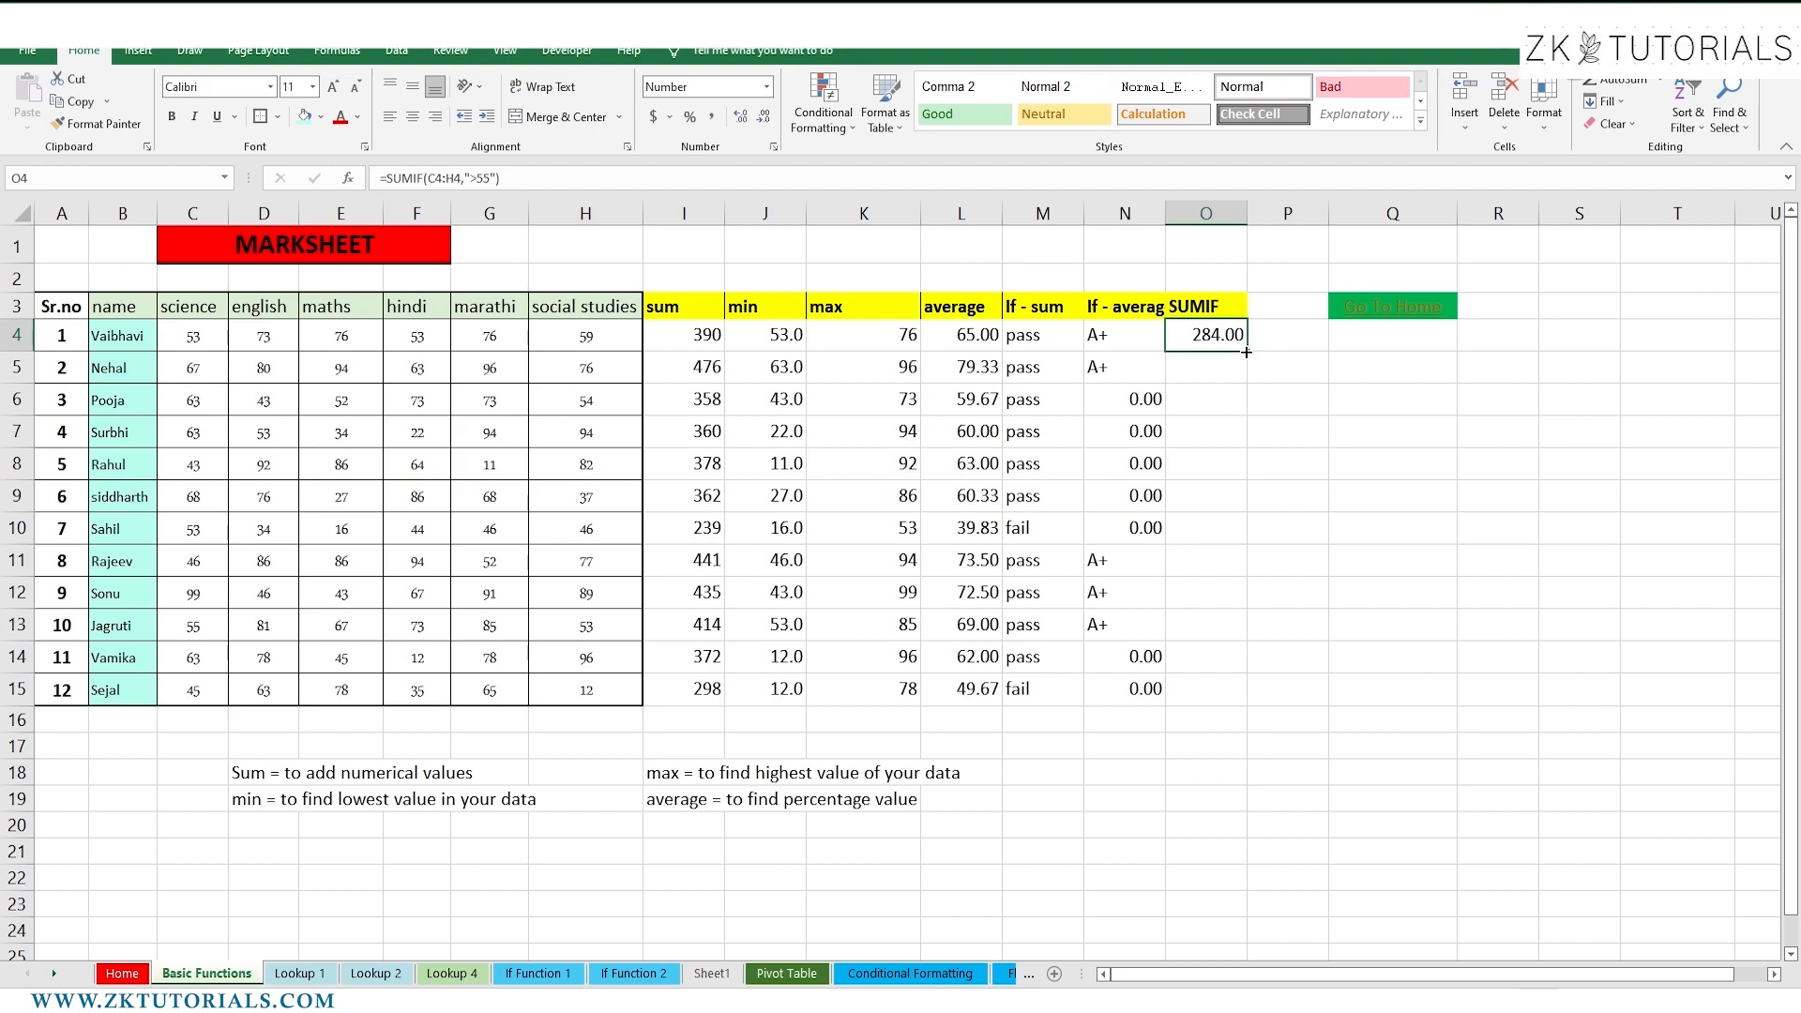
pyautogui.doubleClick(1246, 352)
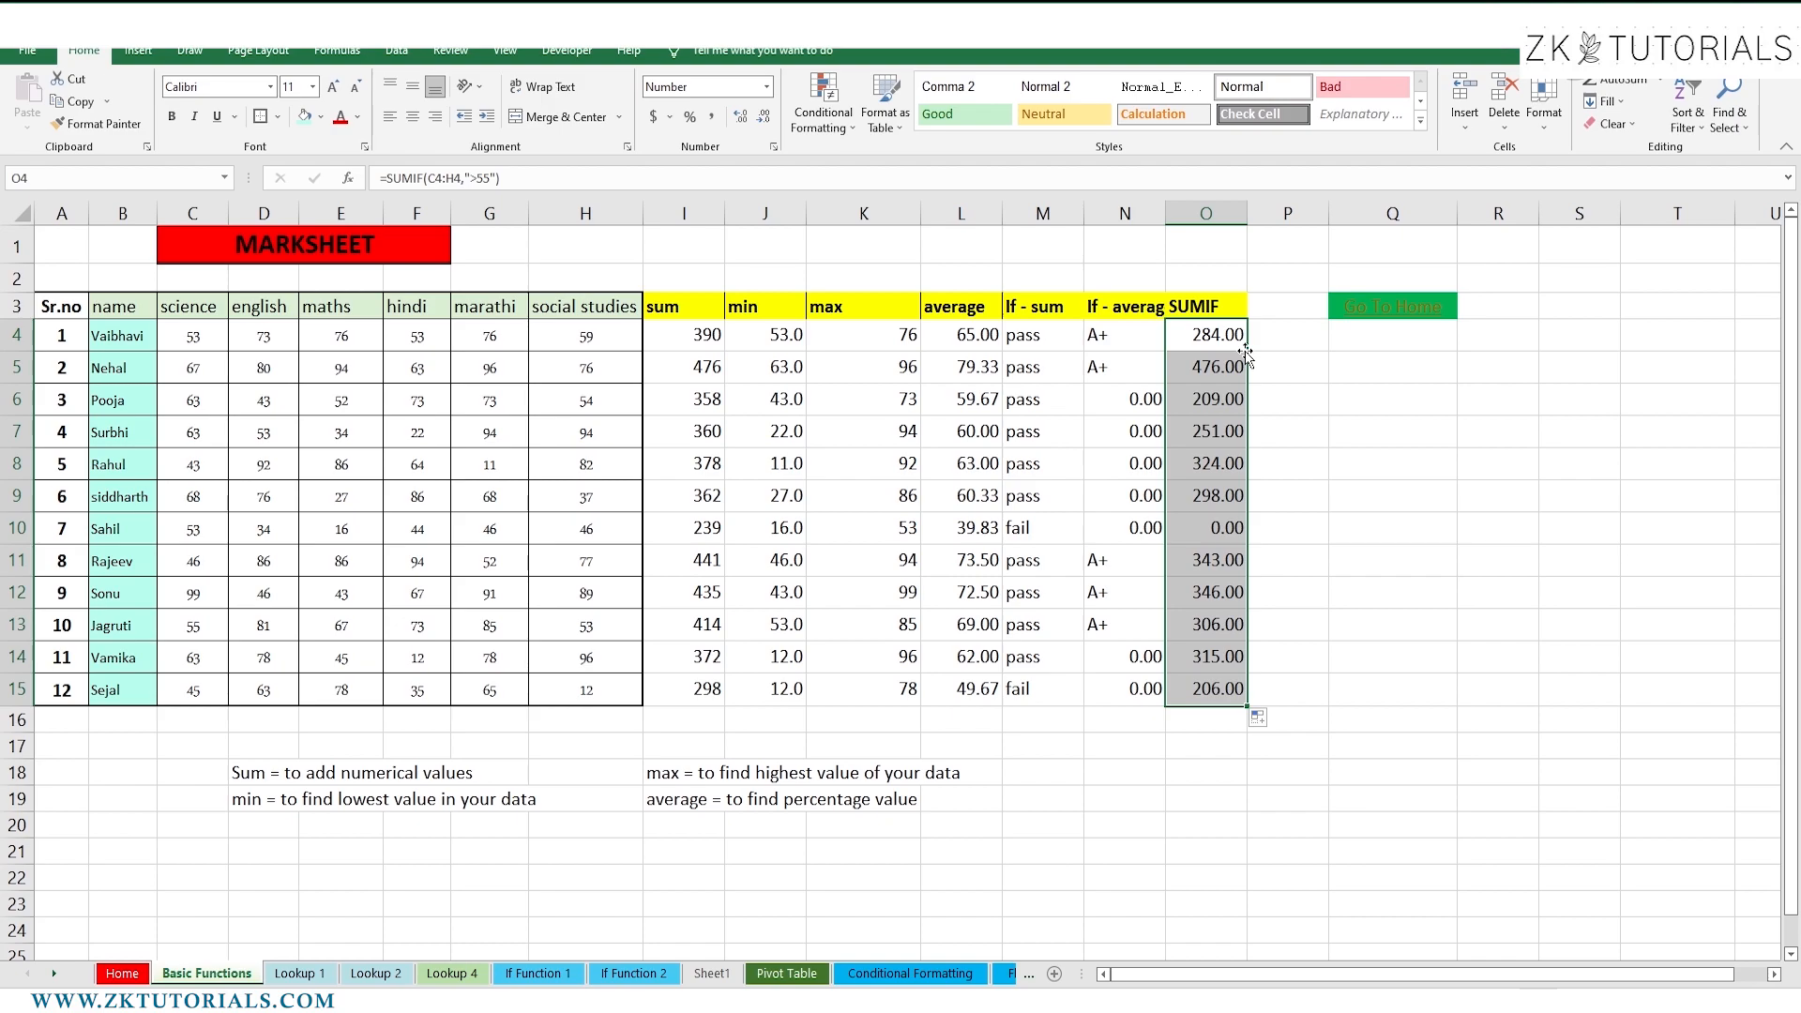
pyautogui.click(1353, 599)
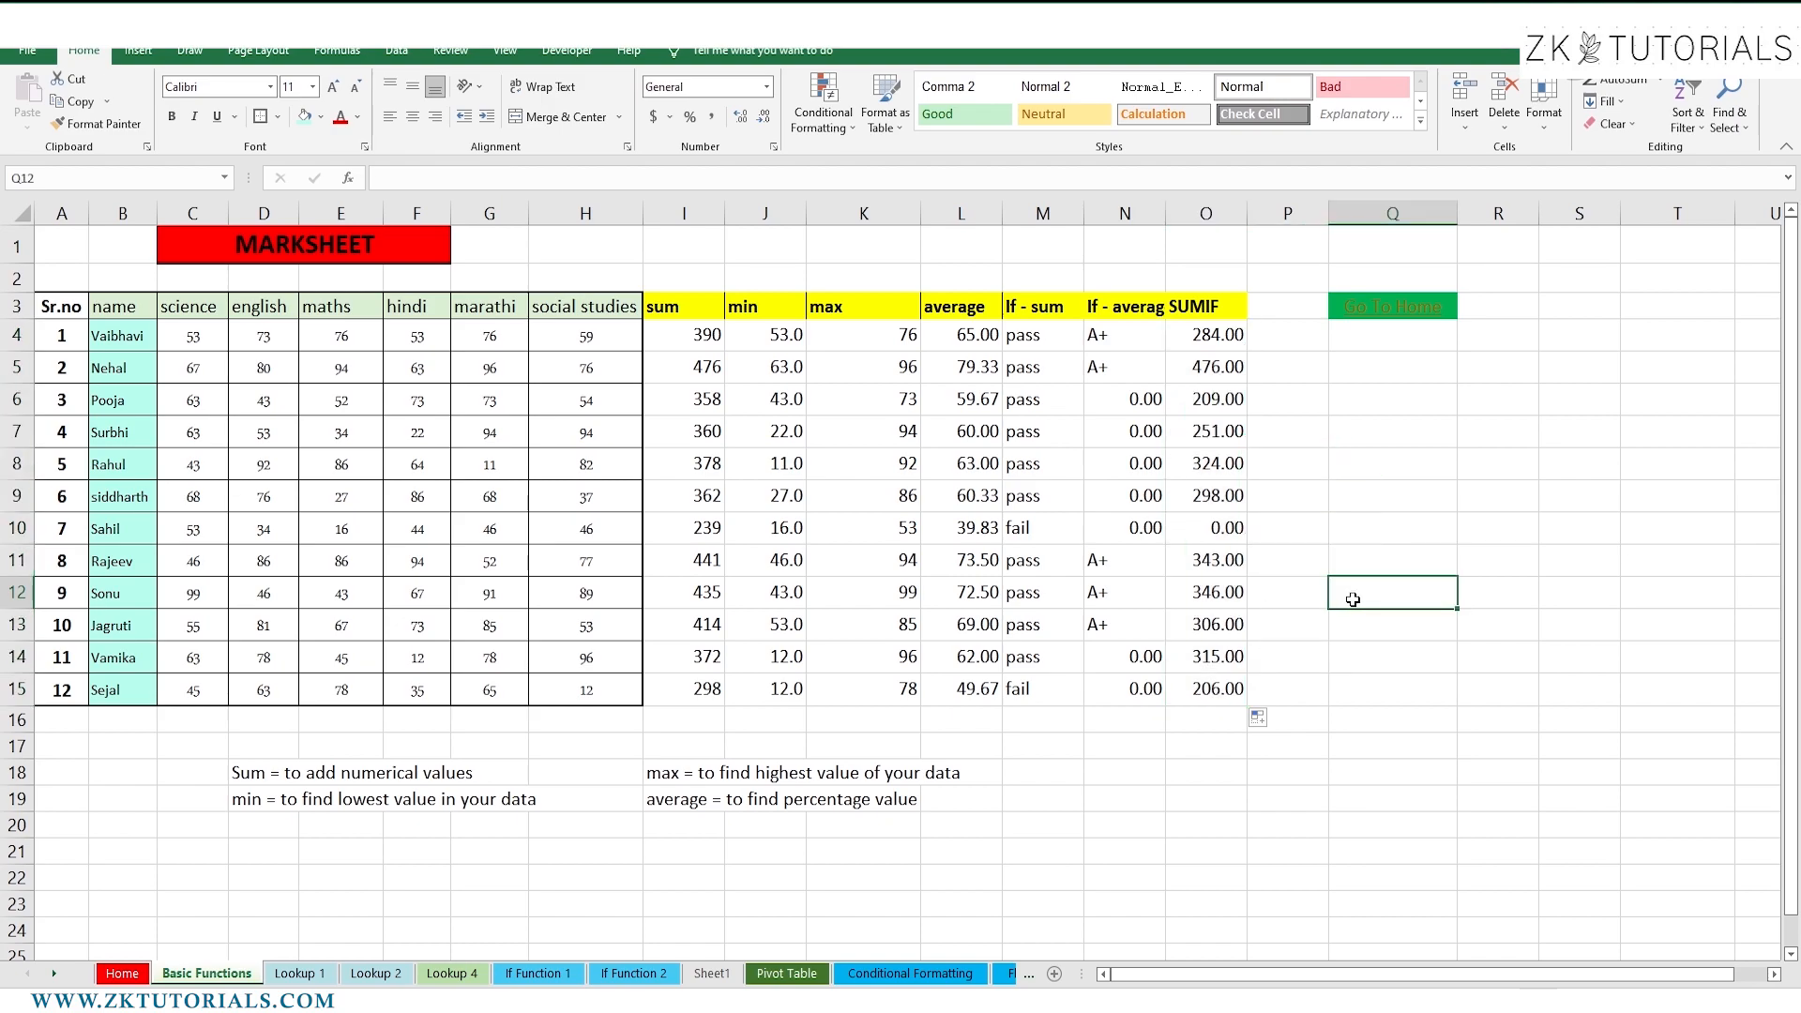
pyautogui.click(1240, 746)
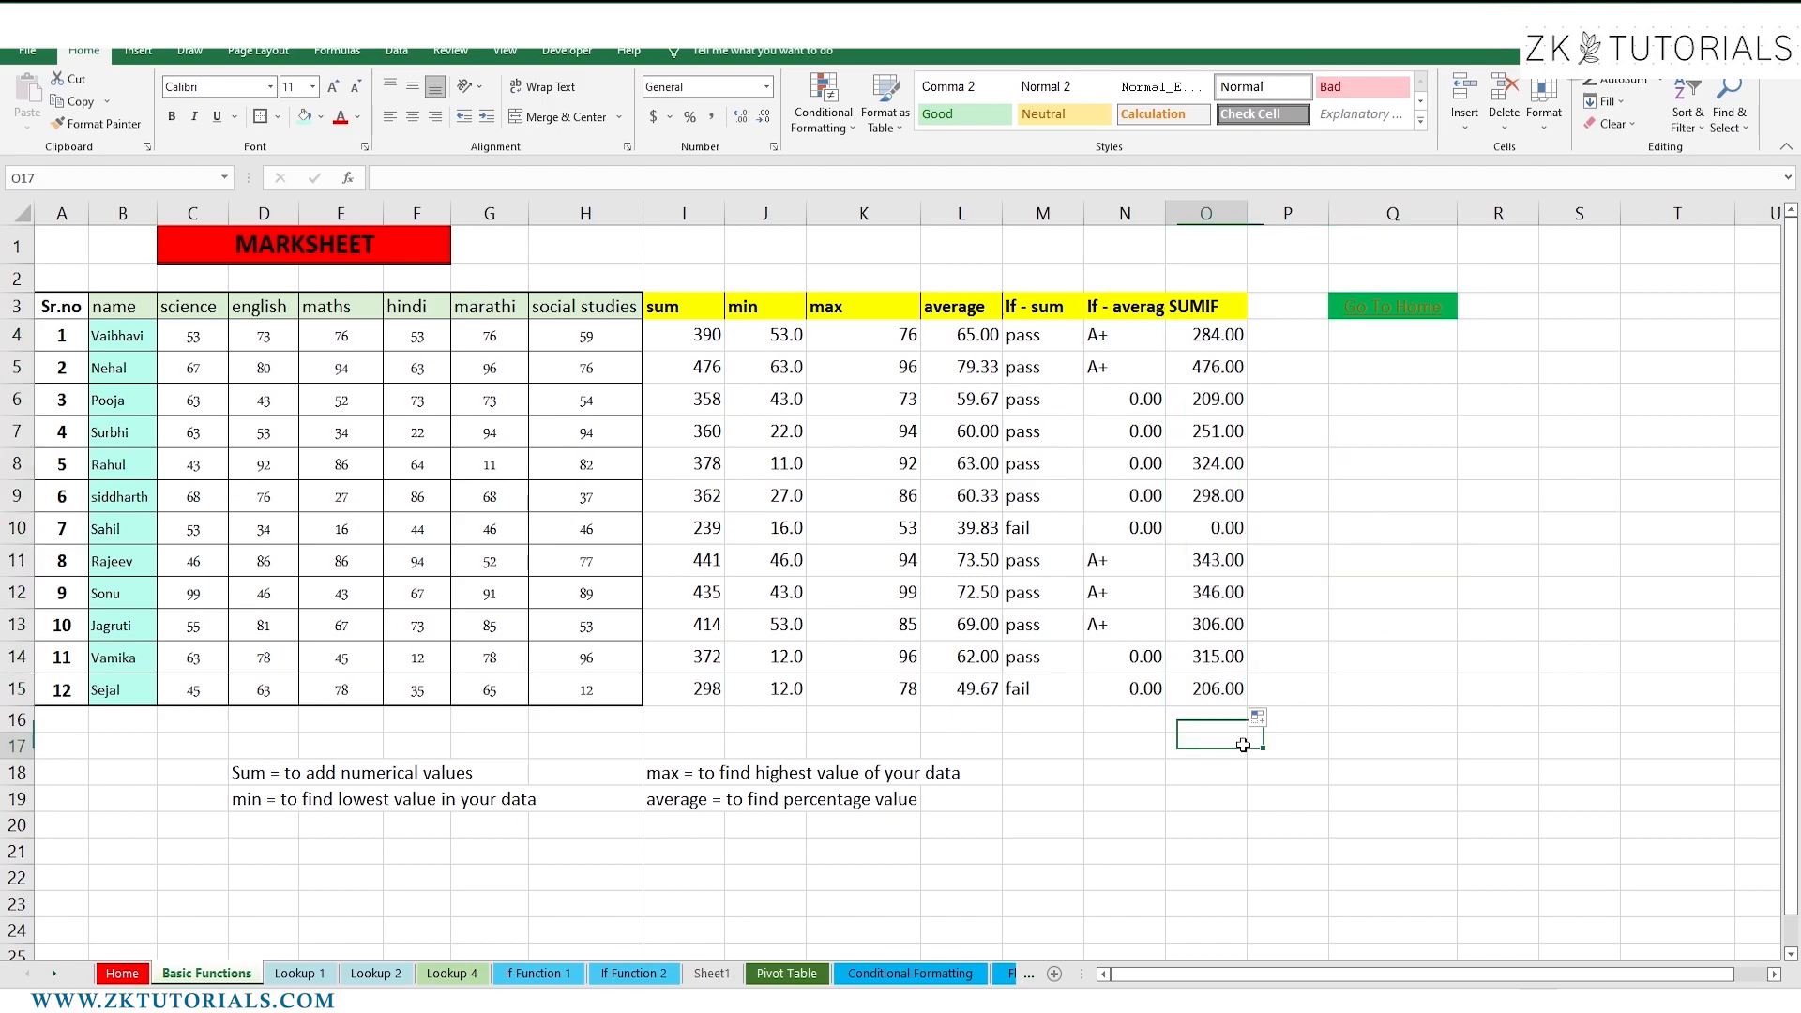
# Return to the Home sheet, open the Sumif 1 exercise and examine its Status, Visits and Amount columns.
pyautogui.click(1397, 322)
pyautogui.click(631, 403)
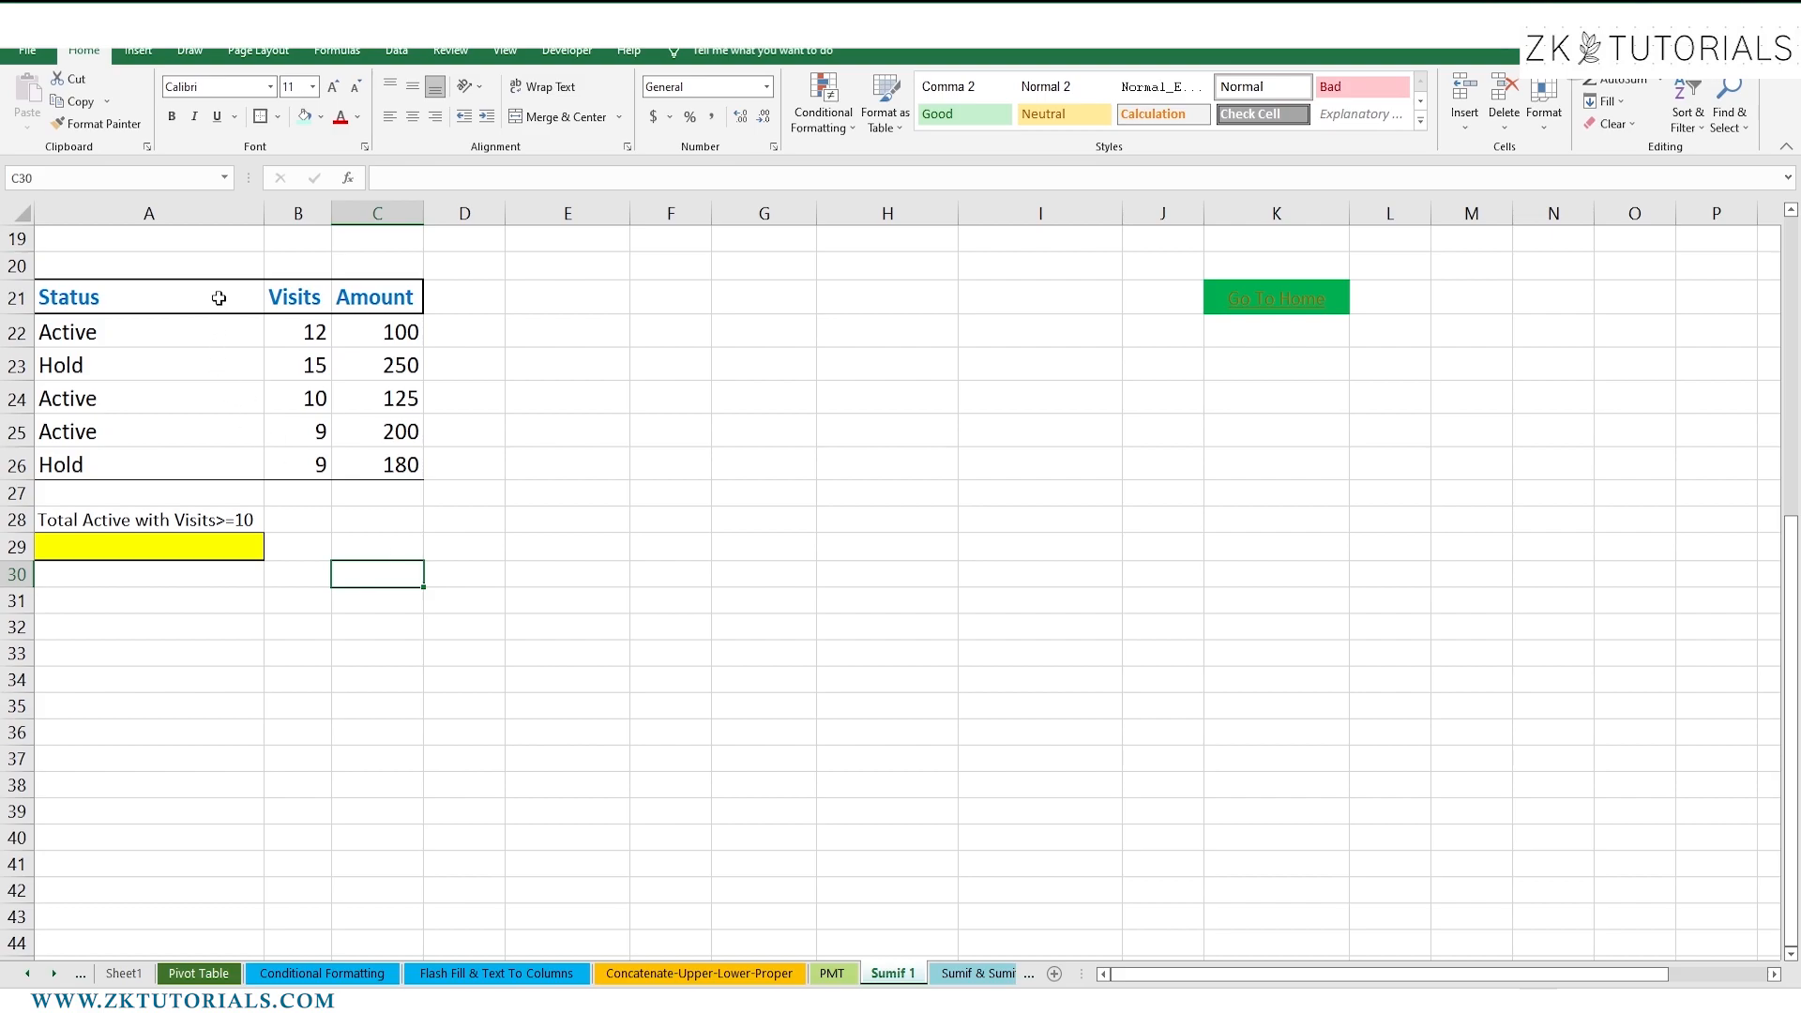
pyautogui.moveTo(180, 296); pyautogui.dragTo(357, 459)
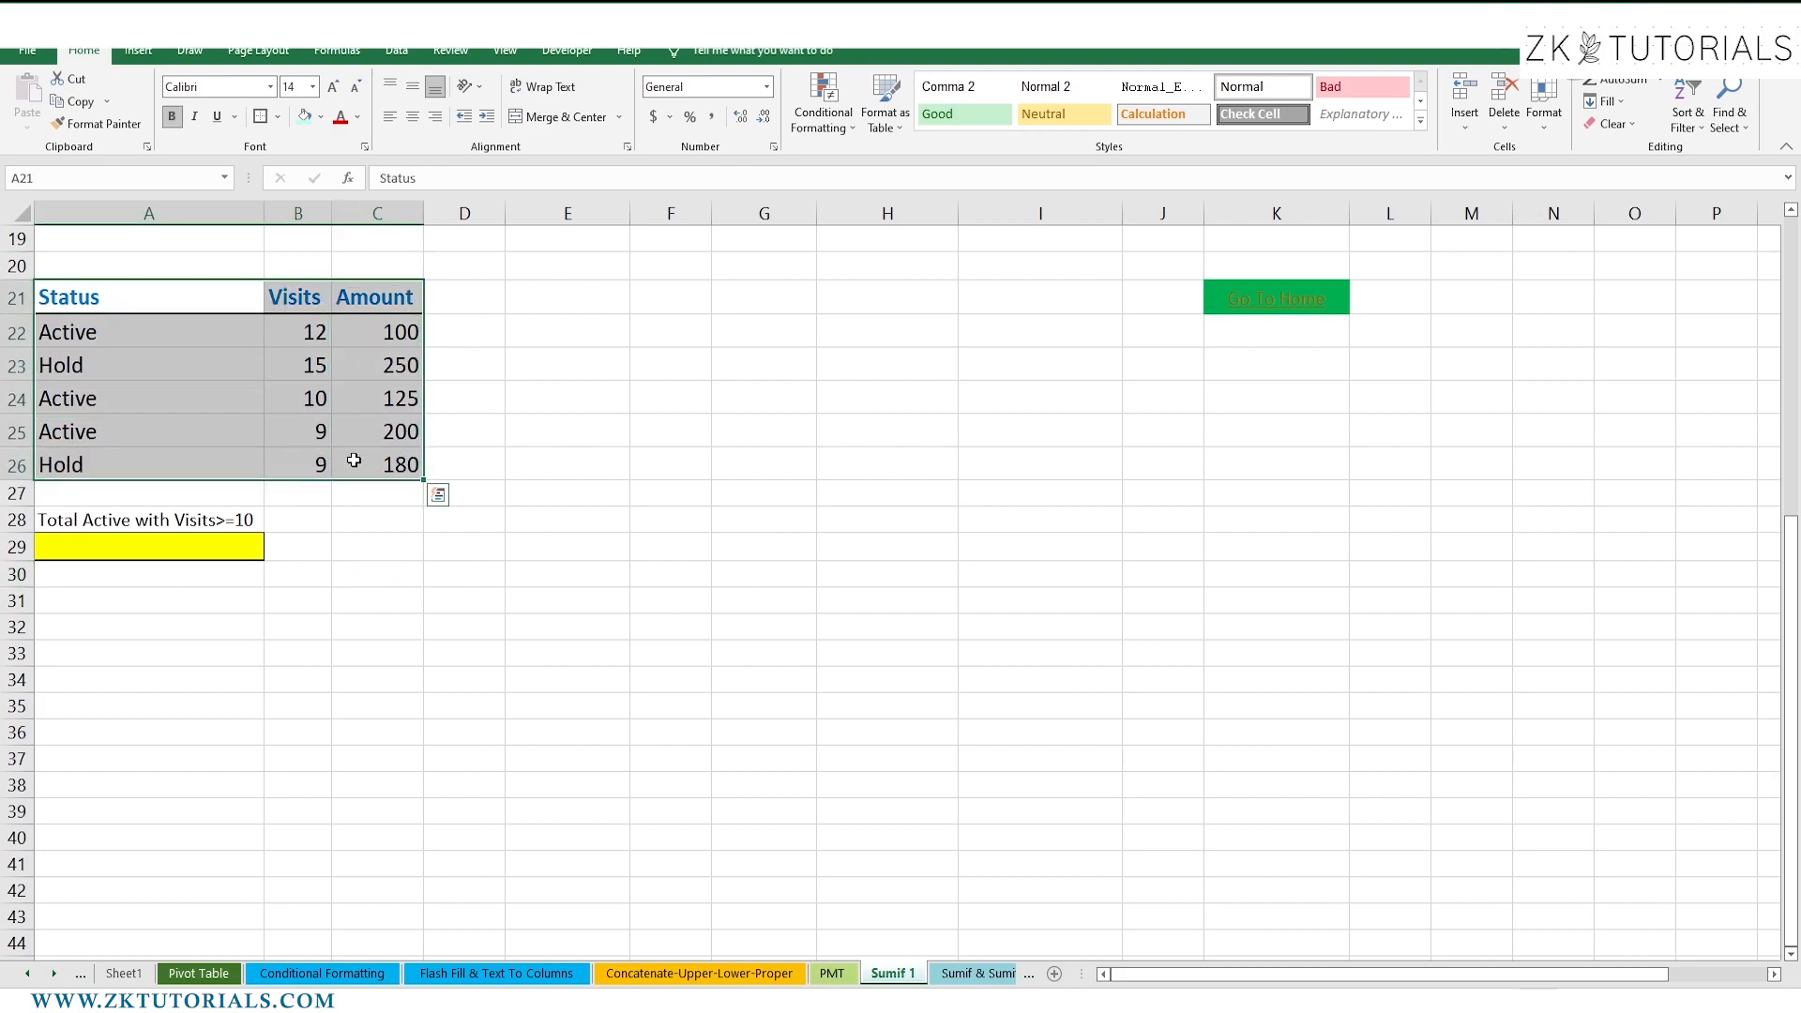
pyautogui.moveTo(189, 300); pyautogui.dragTo(189, 466)
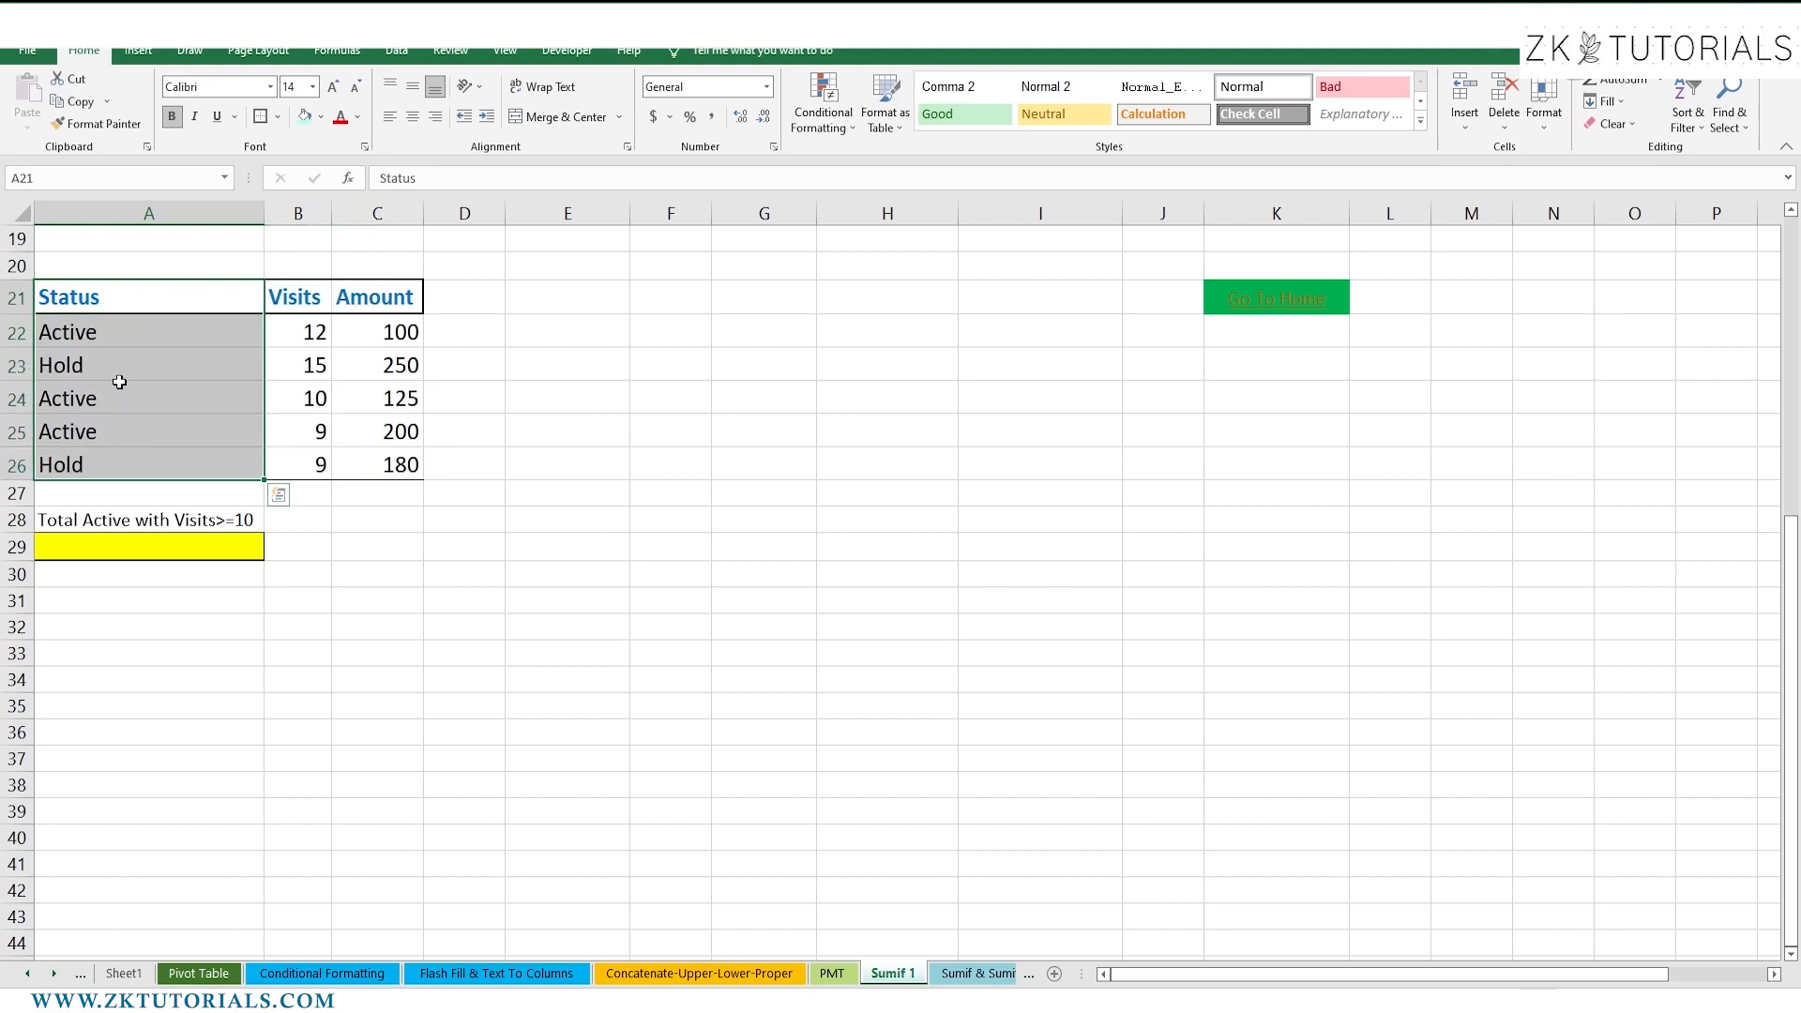
pyautogui.moveTo(297, 298); pyautogui.dragTo(286, 467)
pyautogui.moveTo(371, 310); pyautogui.dragTo(387, 455)
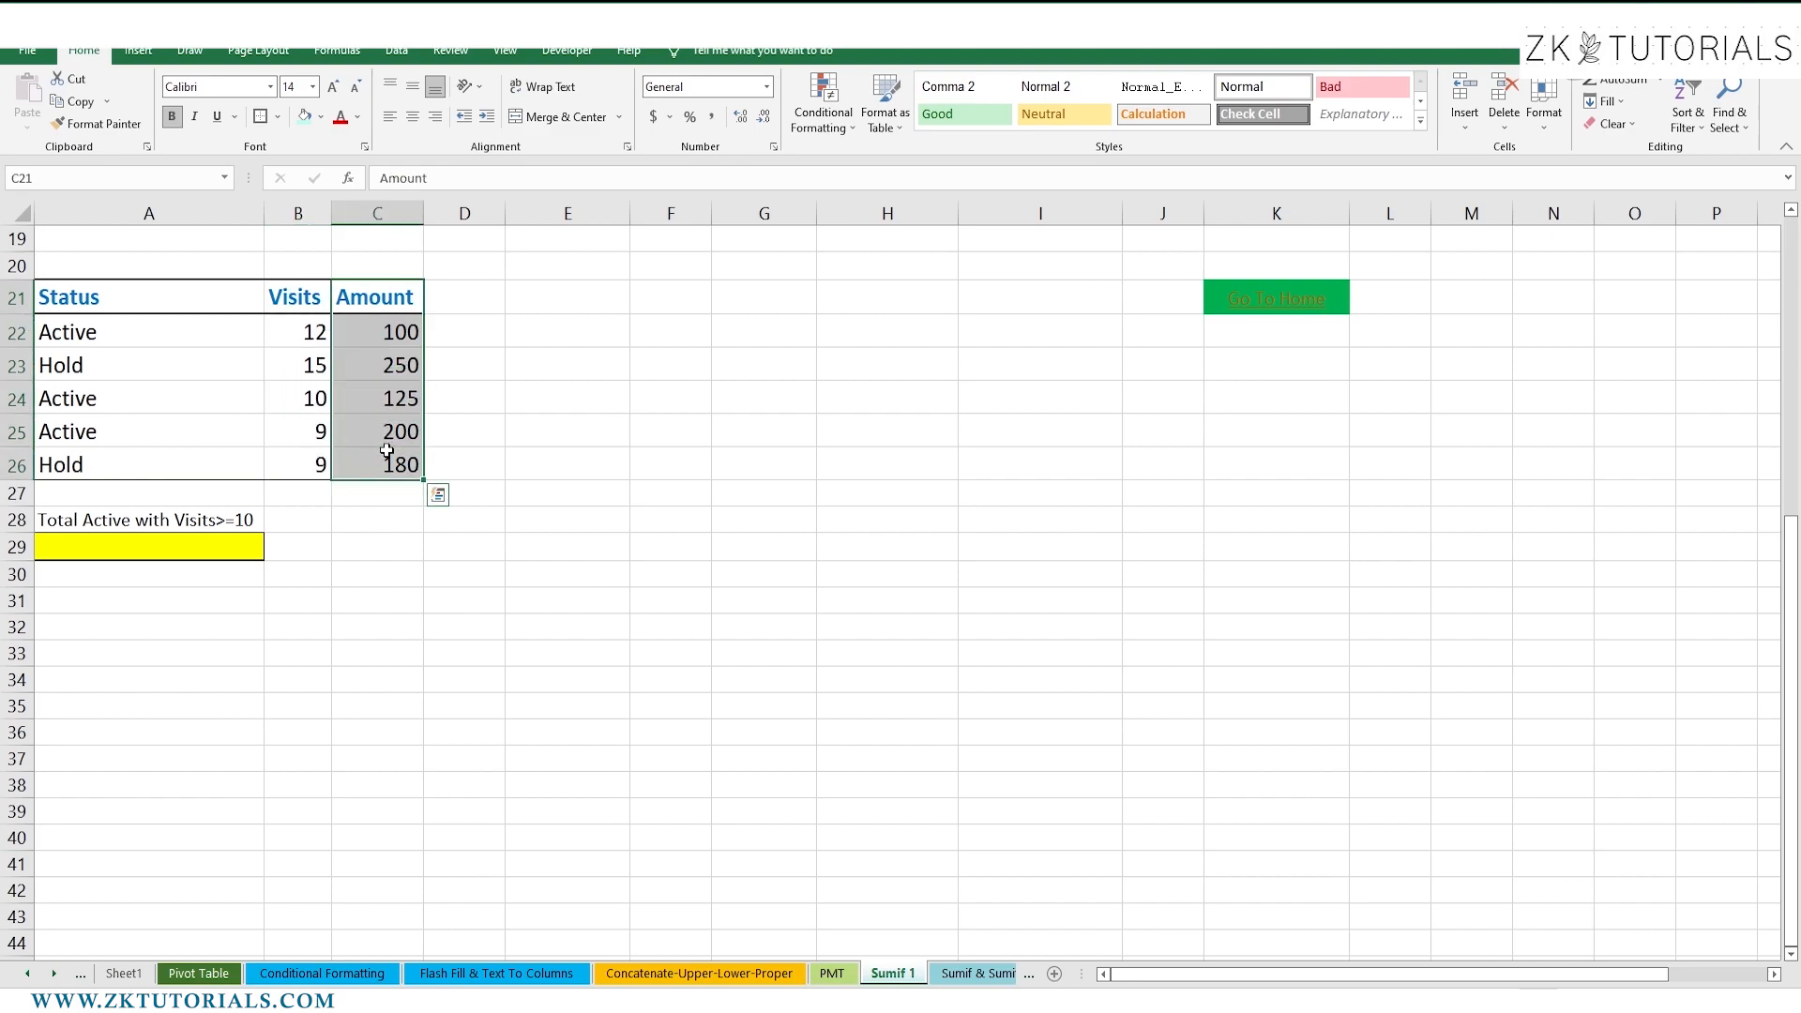
# Enter =SUMIF(A21:A26,"Active",C21:C26) in the yellow cell A29 to total the amounts with Active status.
pyautogui.click(98, 552)
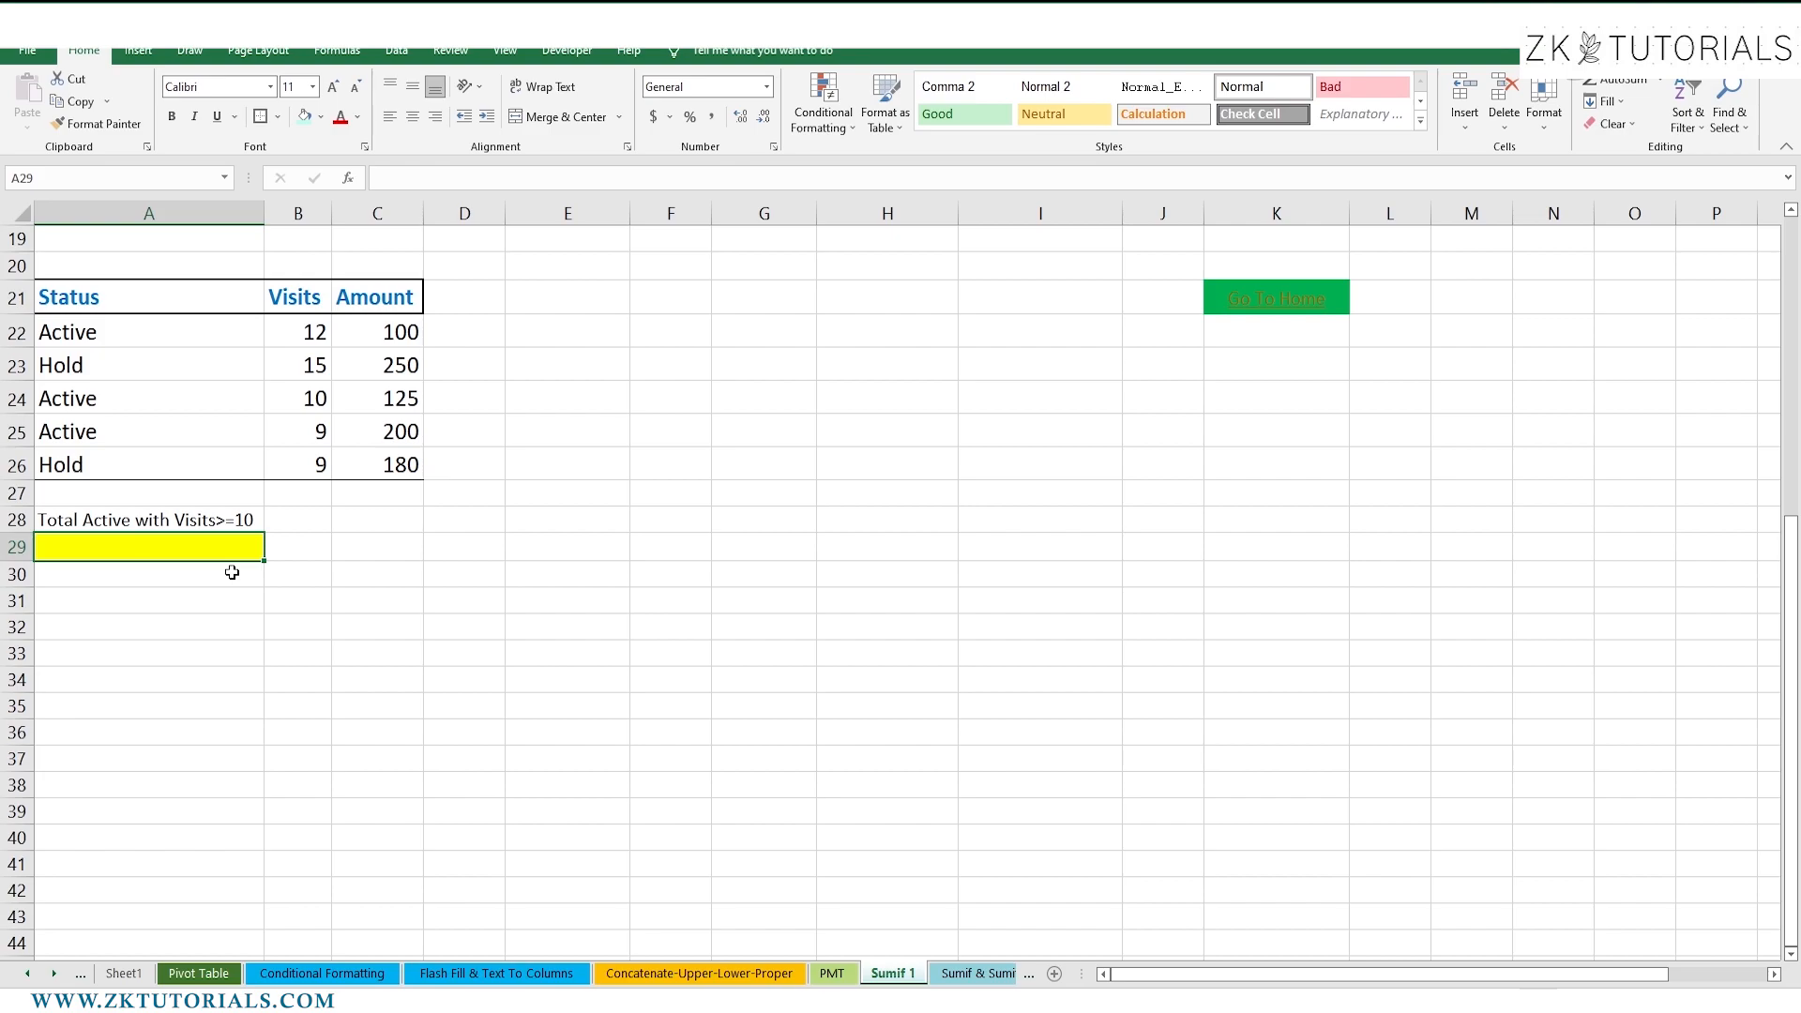
pyautogui.write('=sumif')
pyautogui.press('Tab')
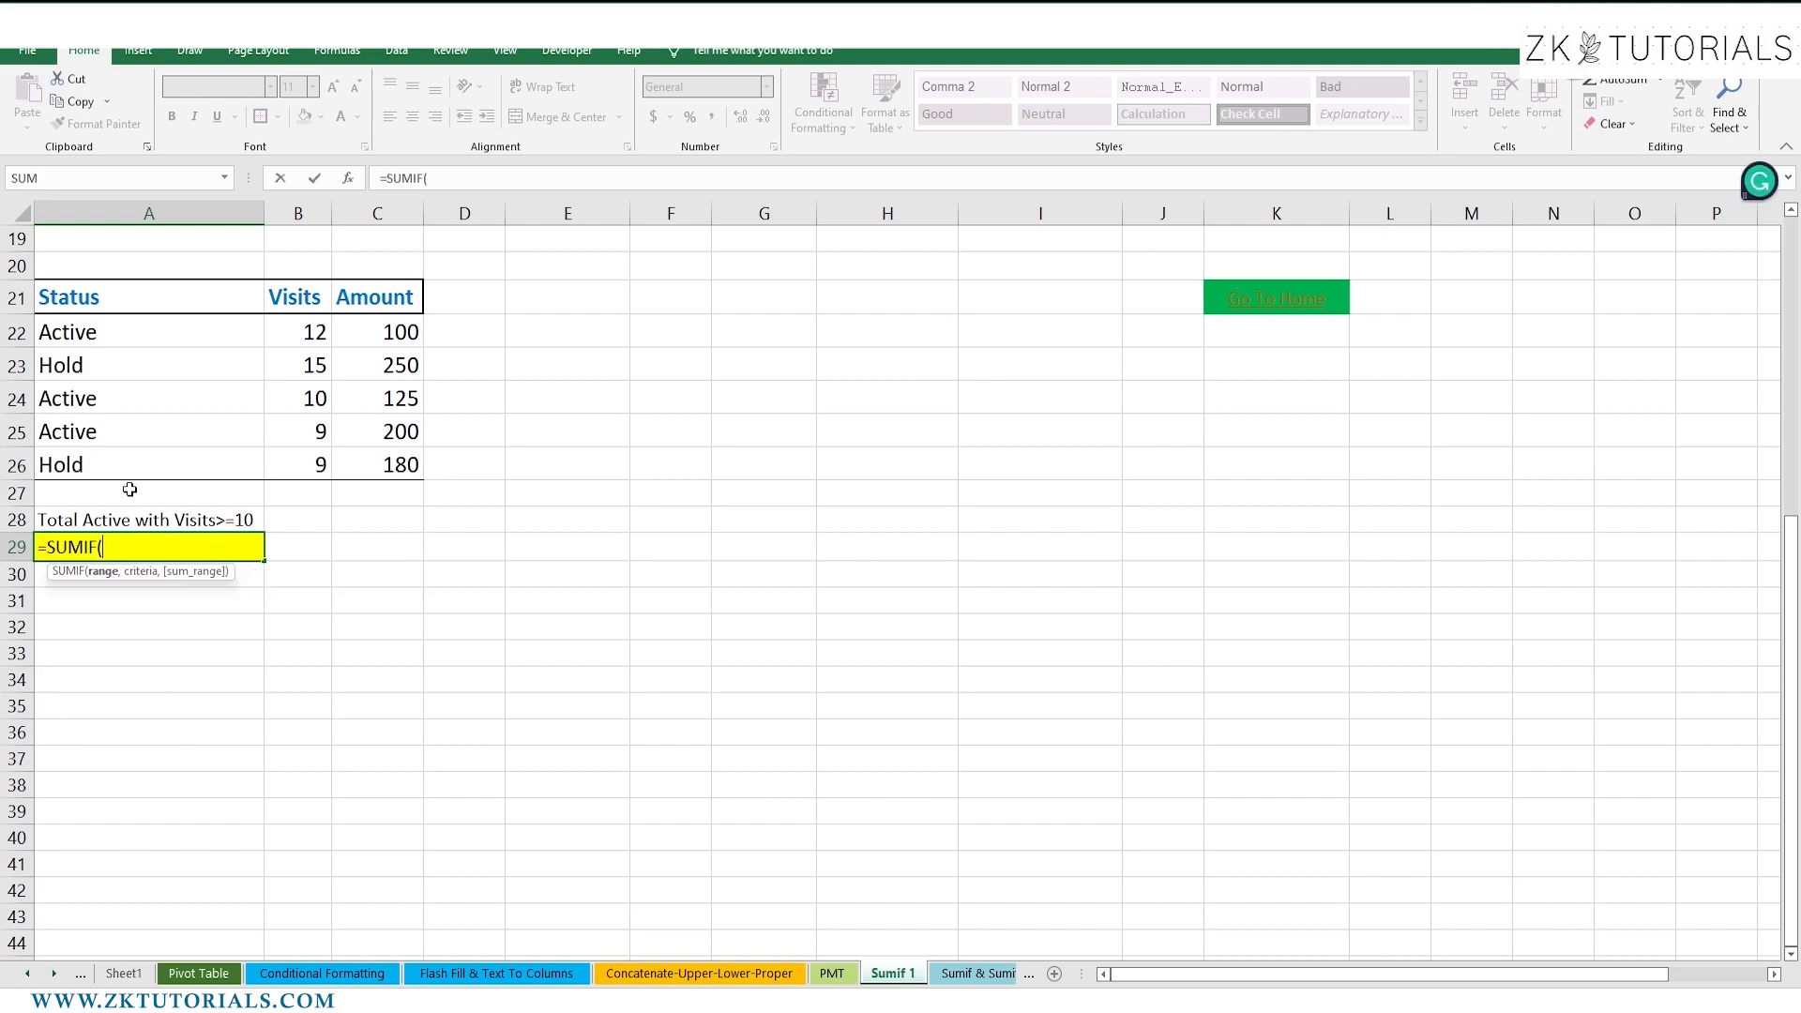
pyautogui.moveTo(166, 304); pyautogui.dragTo(166, 480)
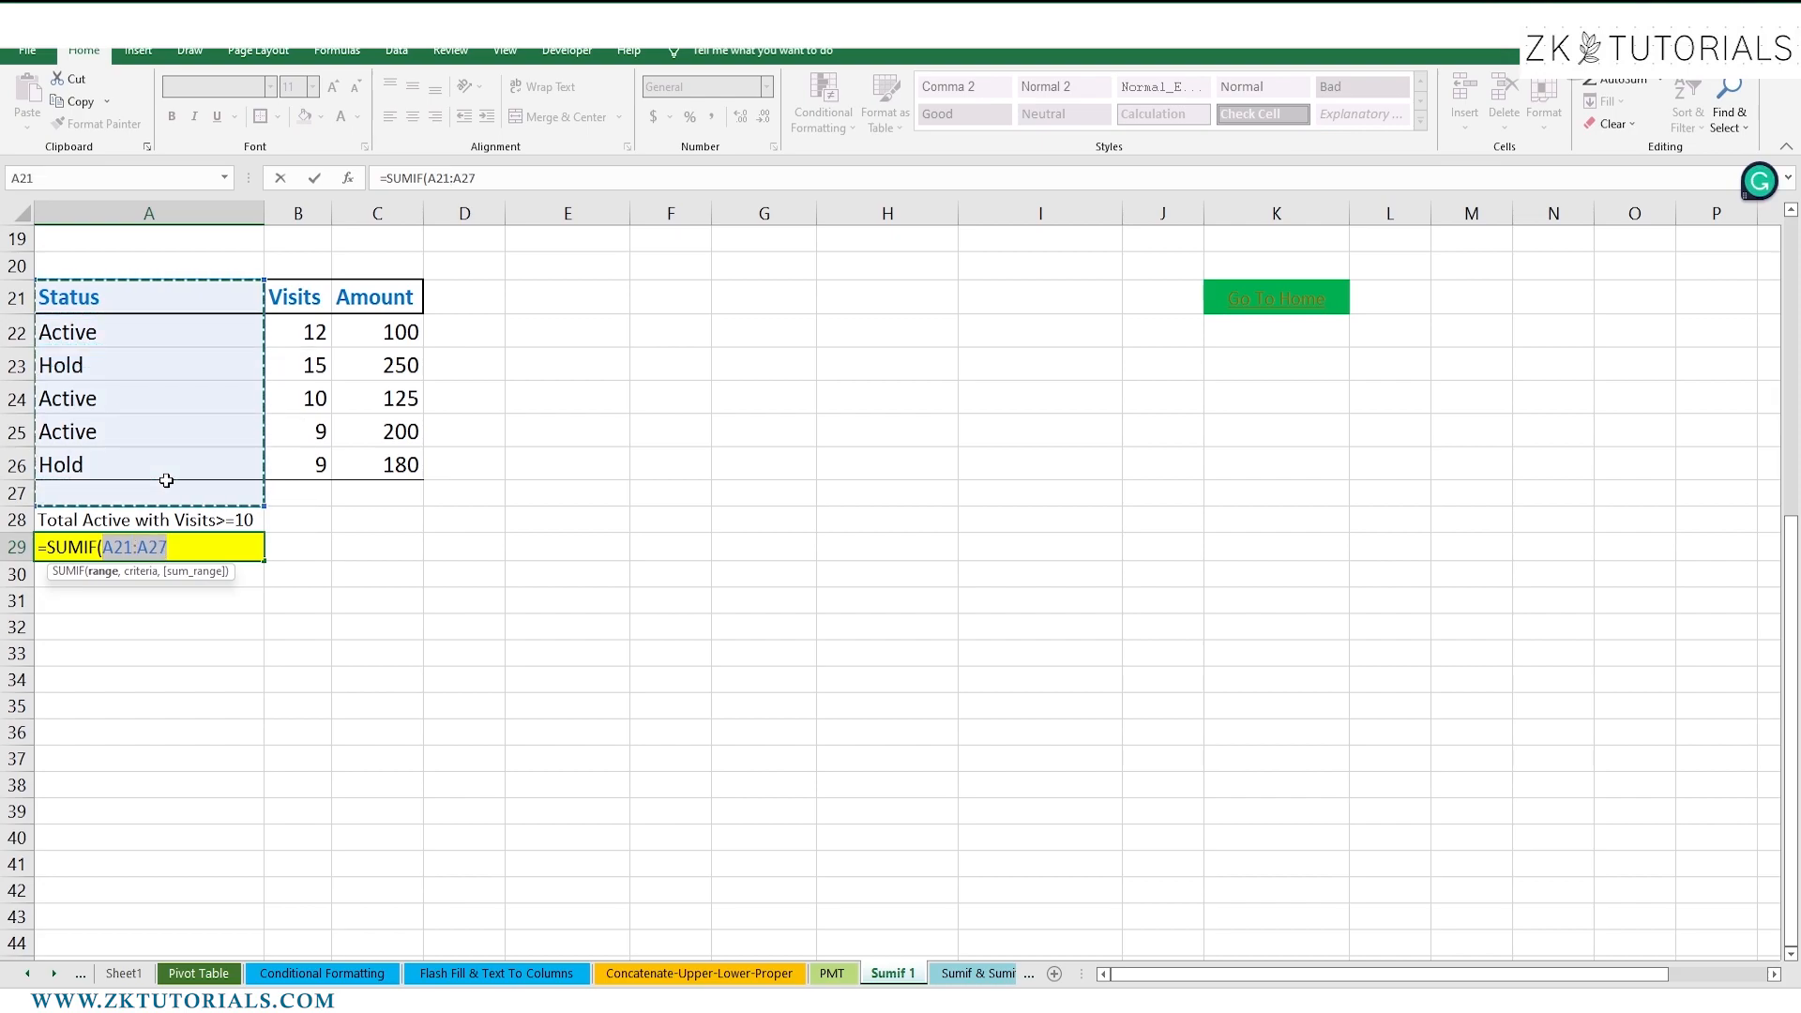
pyautogui.moveTo(159, 305); pyautogui.dragTo(177, 466)
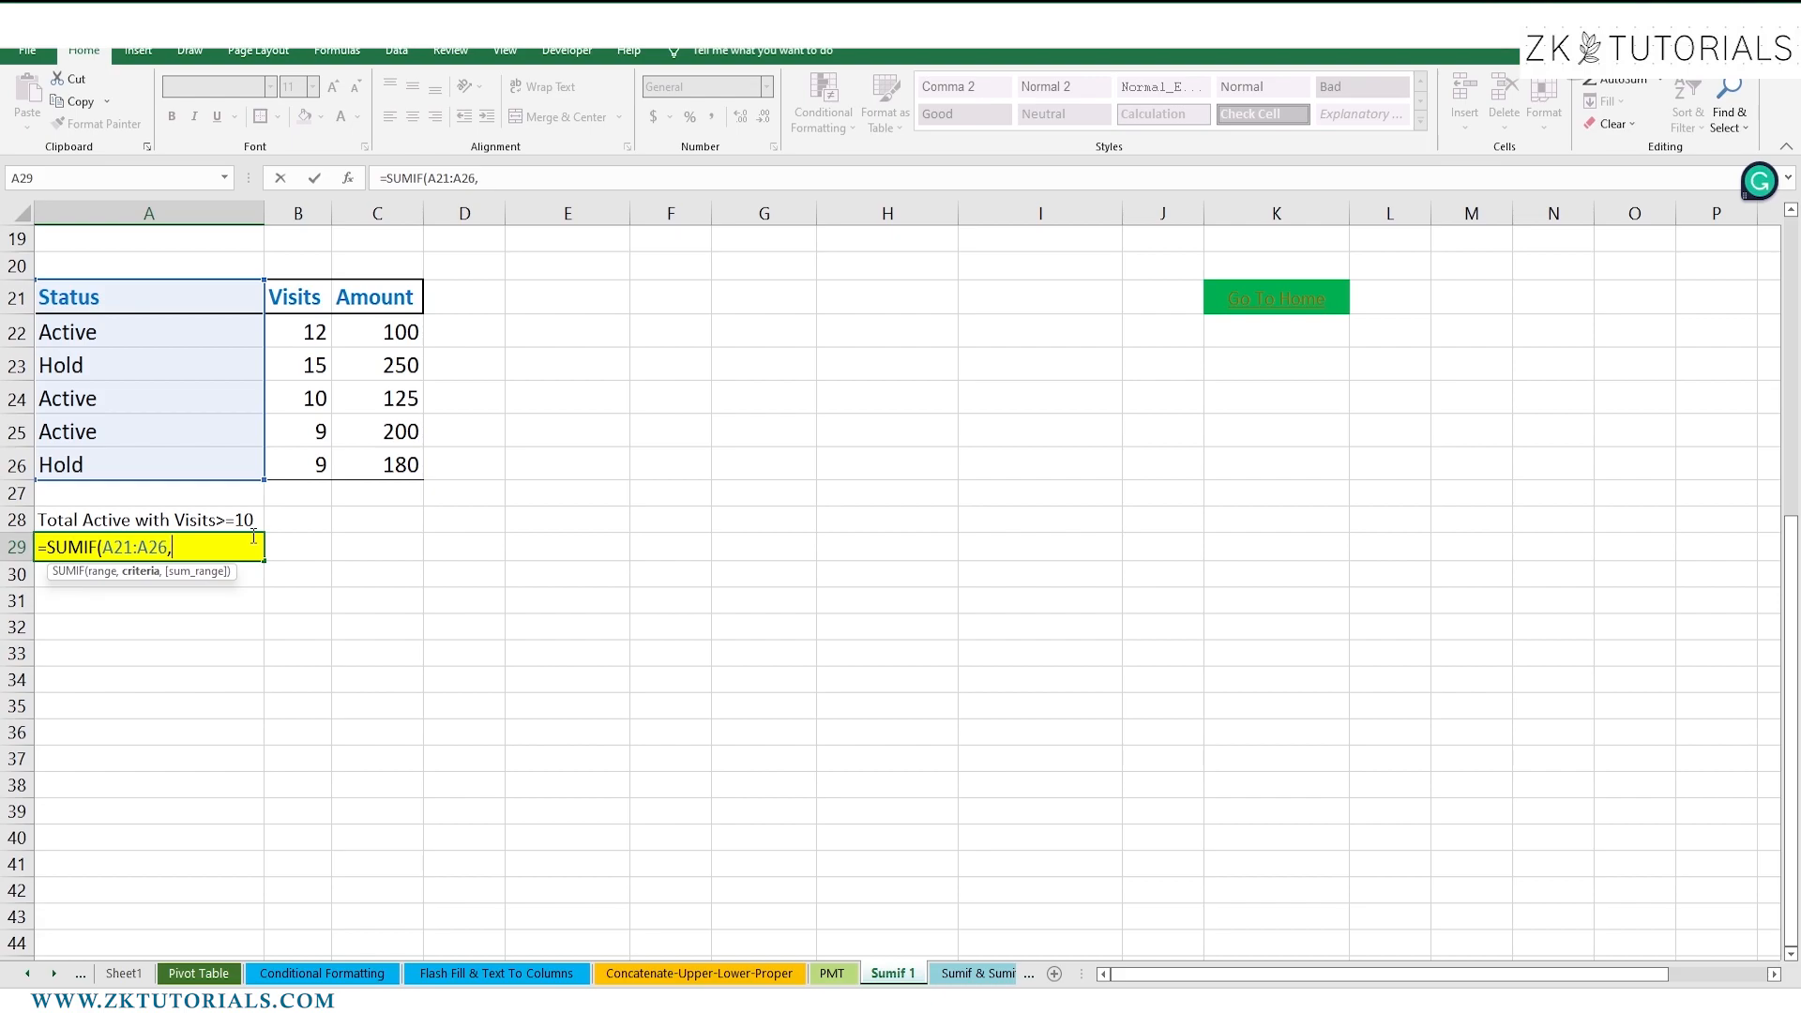
pyautogui.write('Active",')
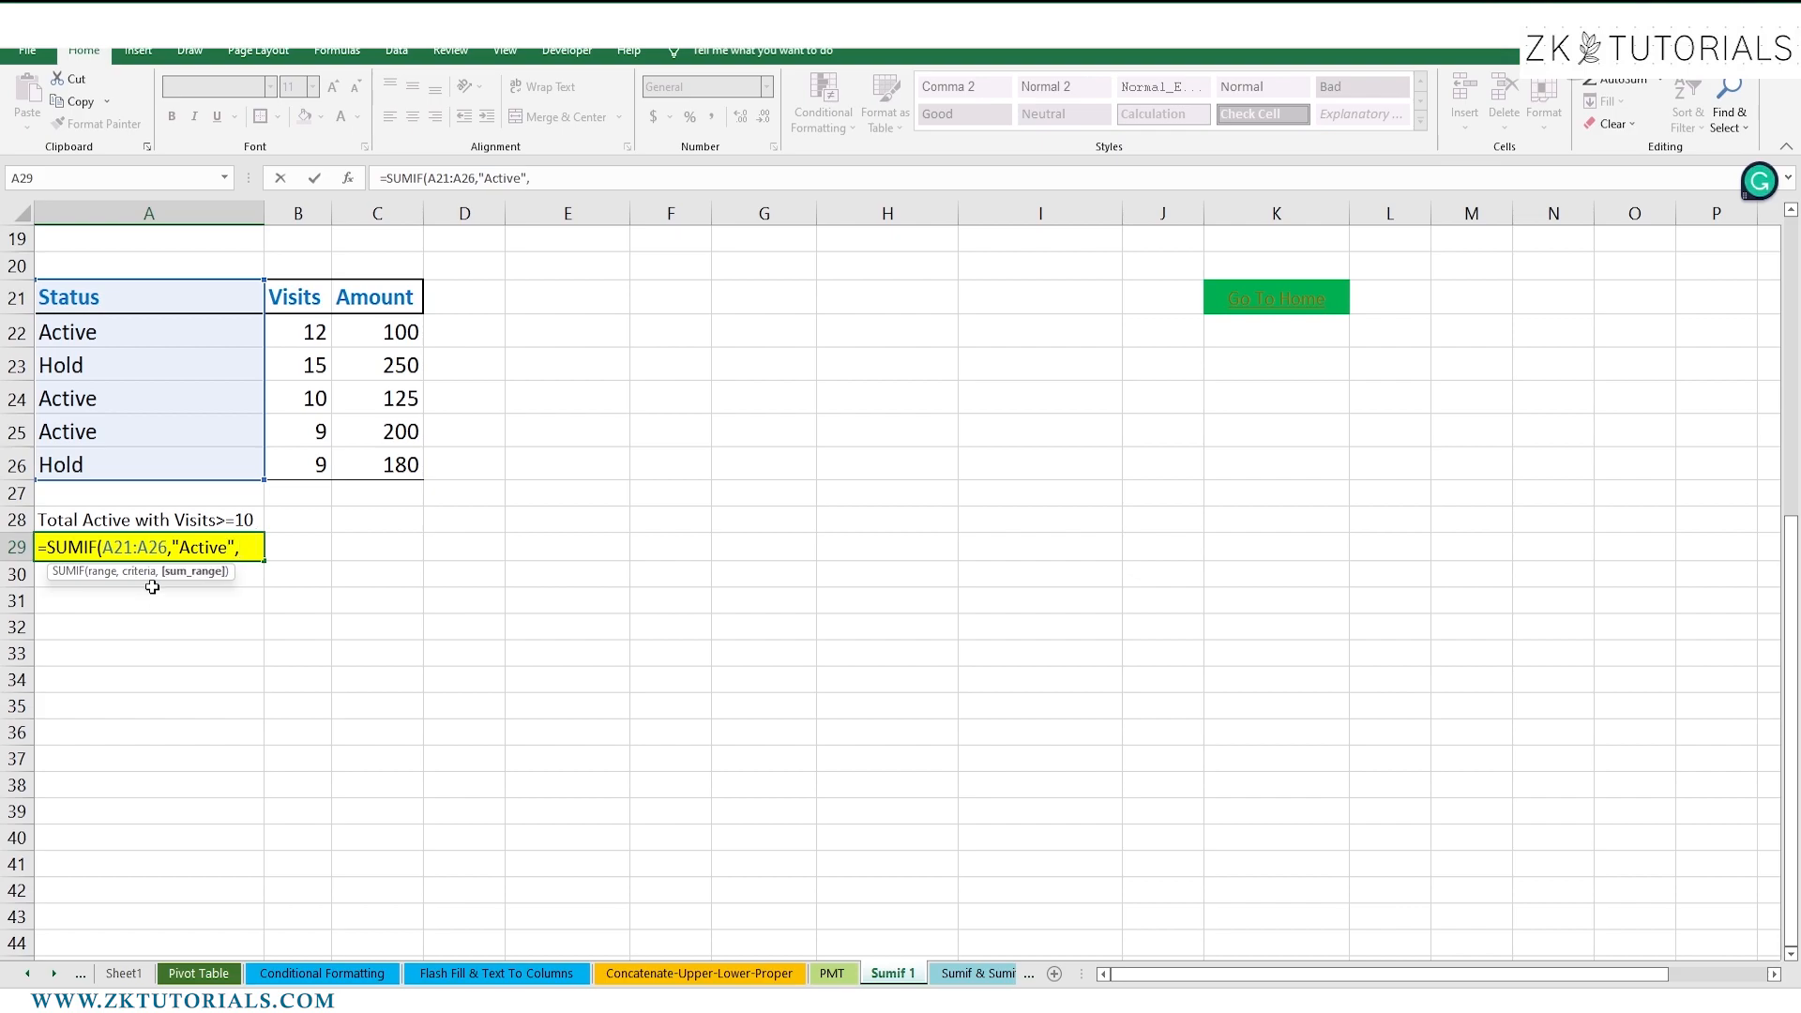
pyautogui.moveTo(352, 300); pyautogui.dragTo(375, 480)
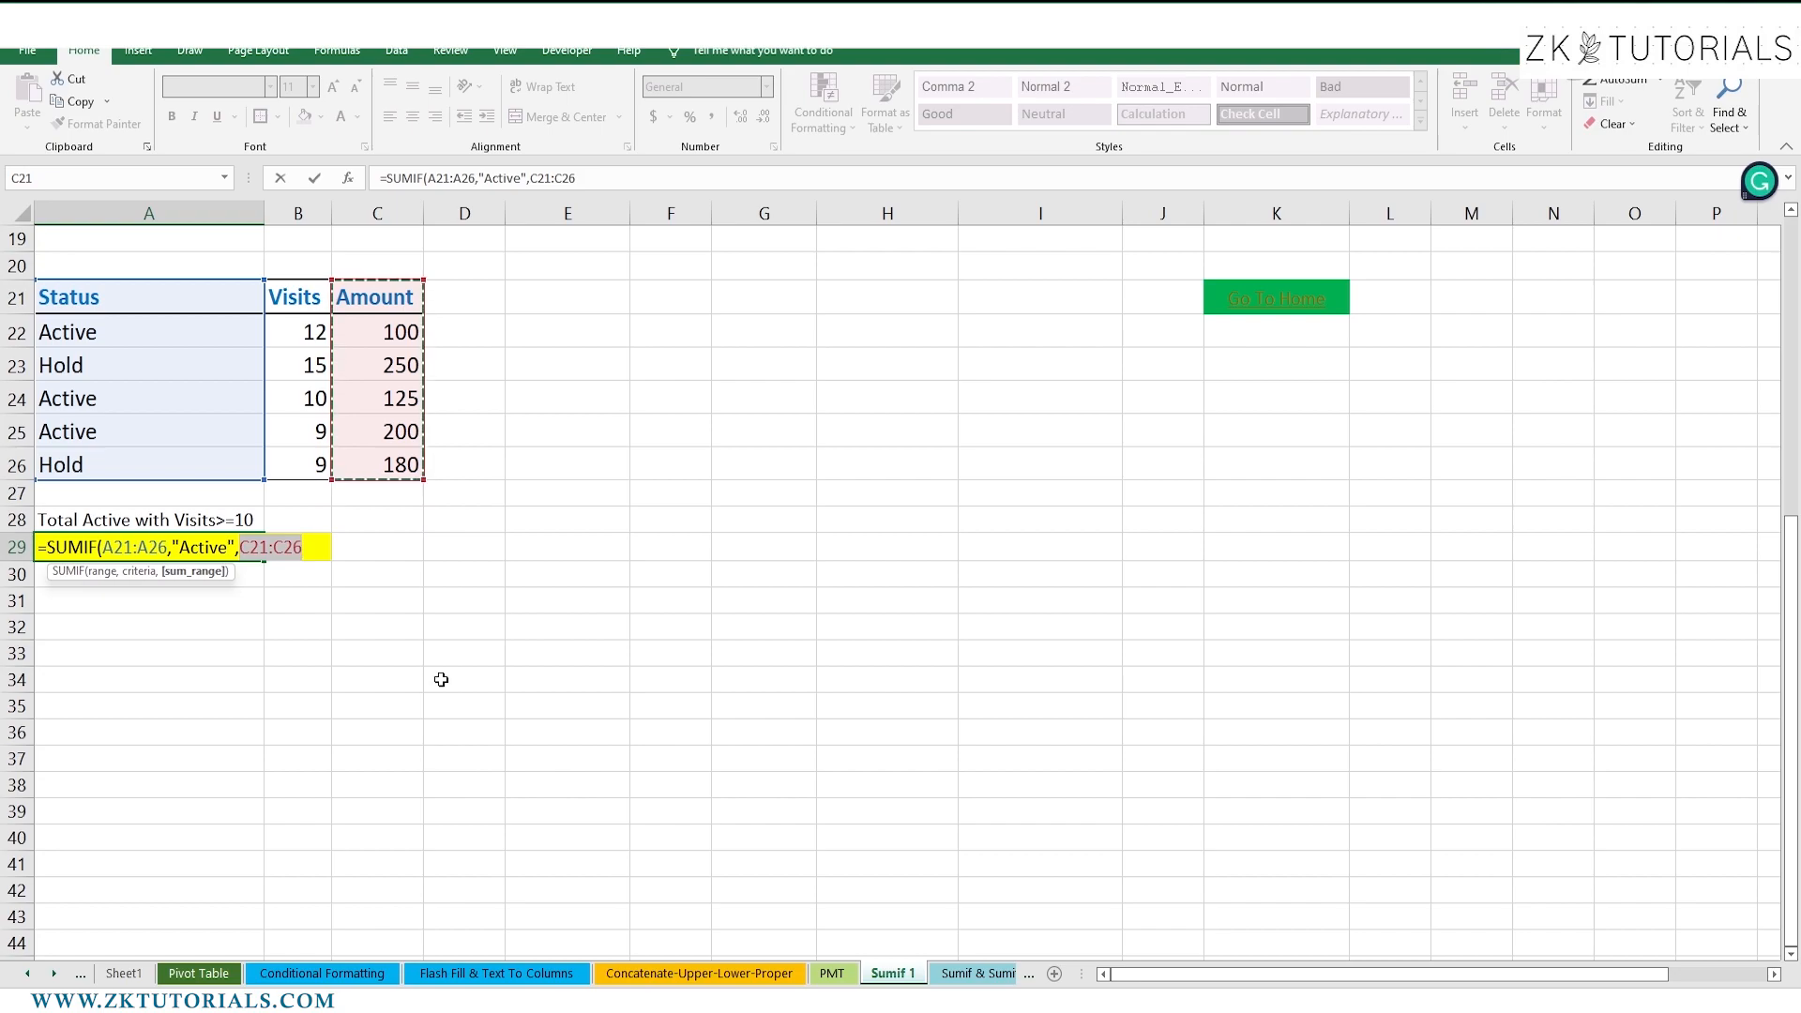
pyautogui.write(')')
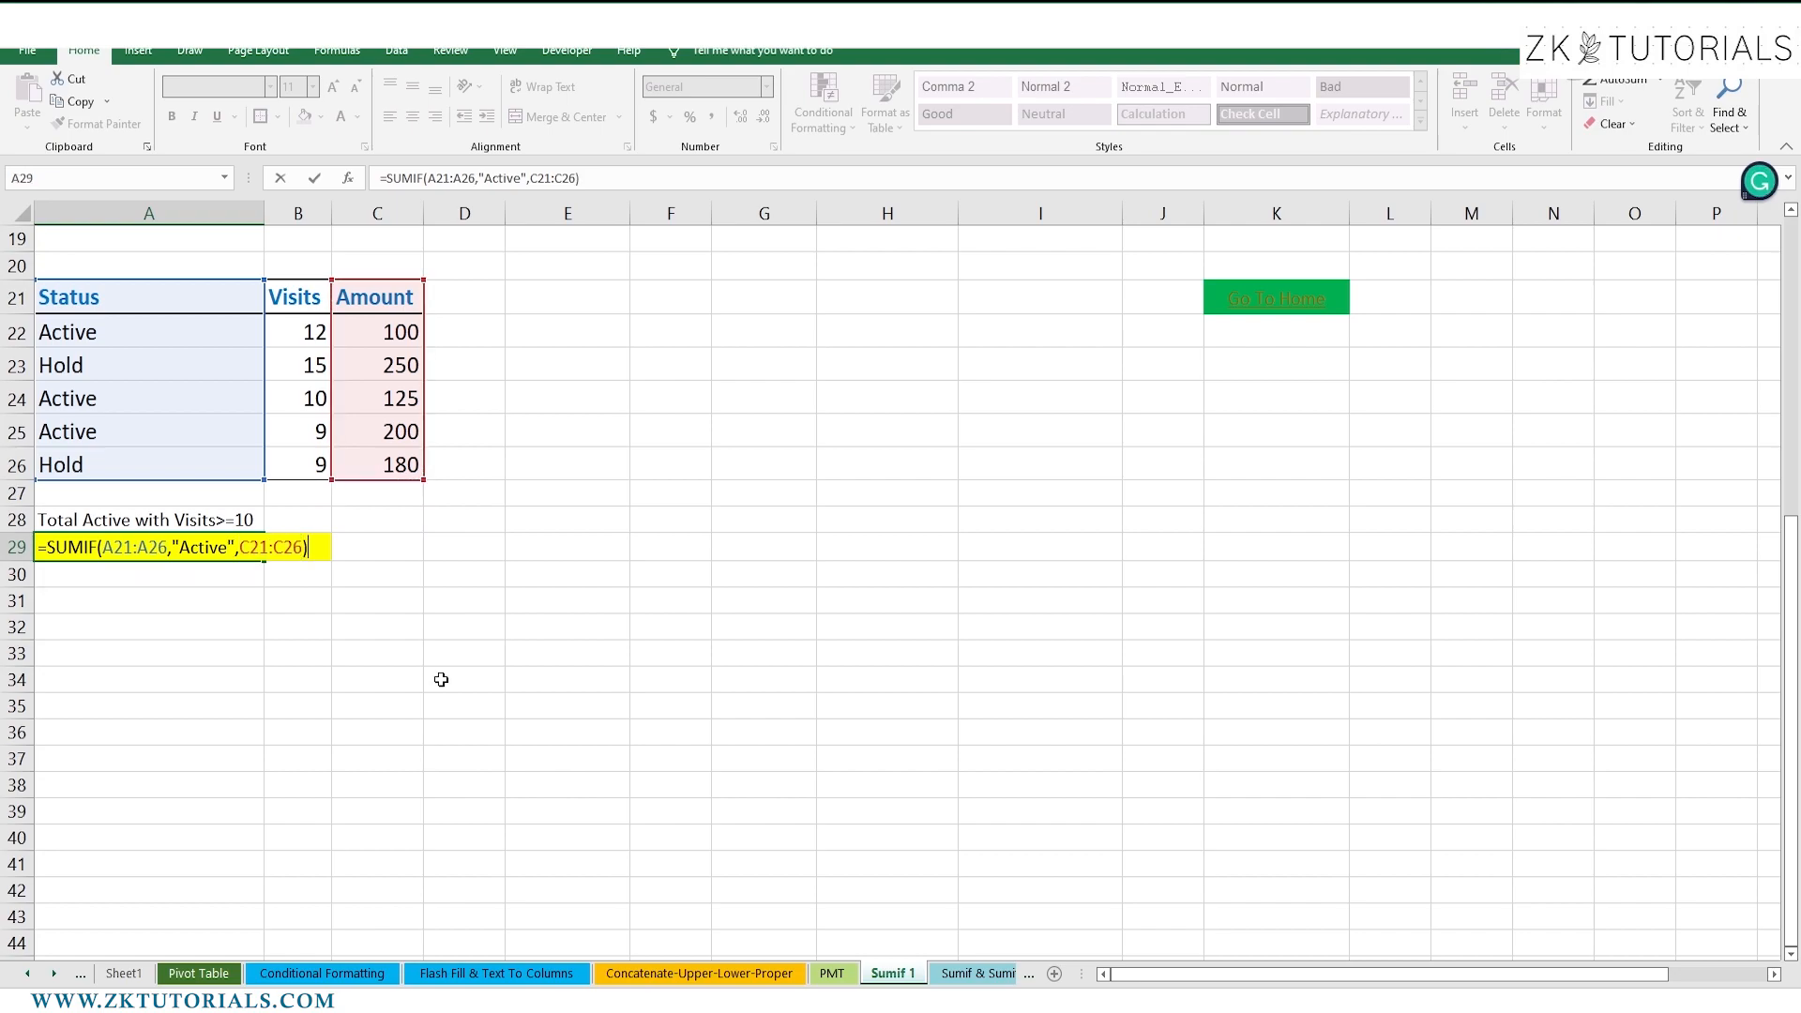
pyautogui.press('Return')
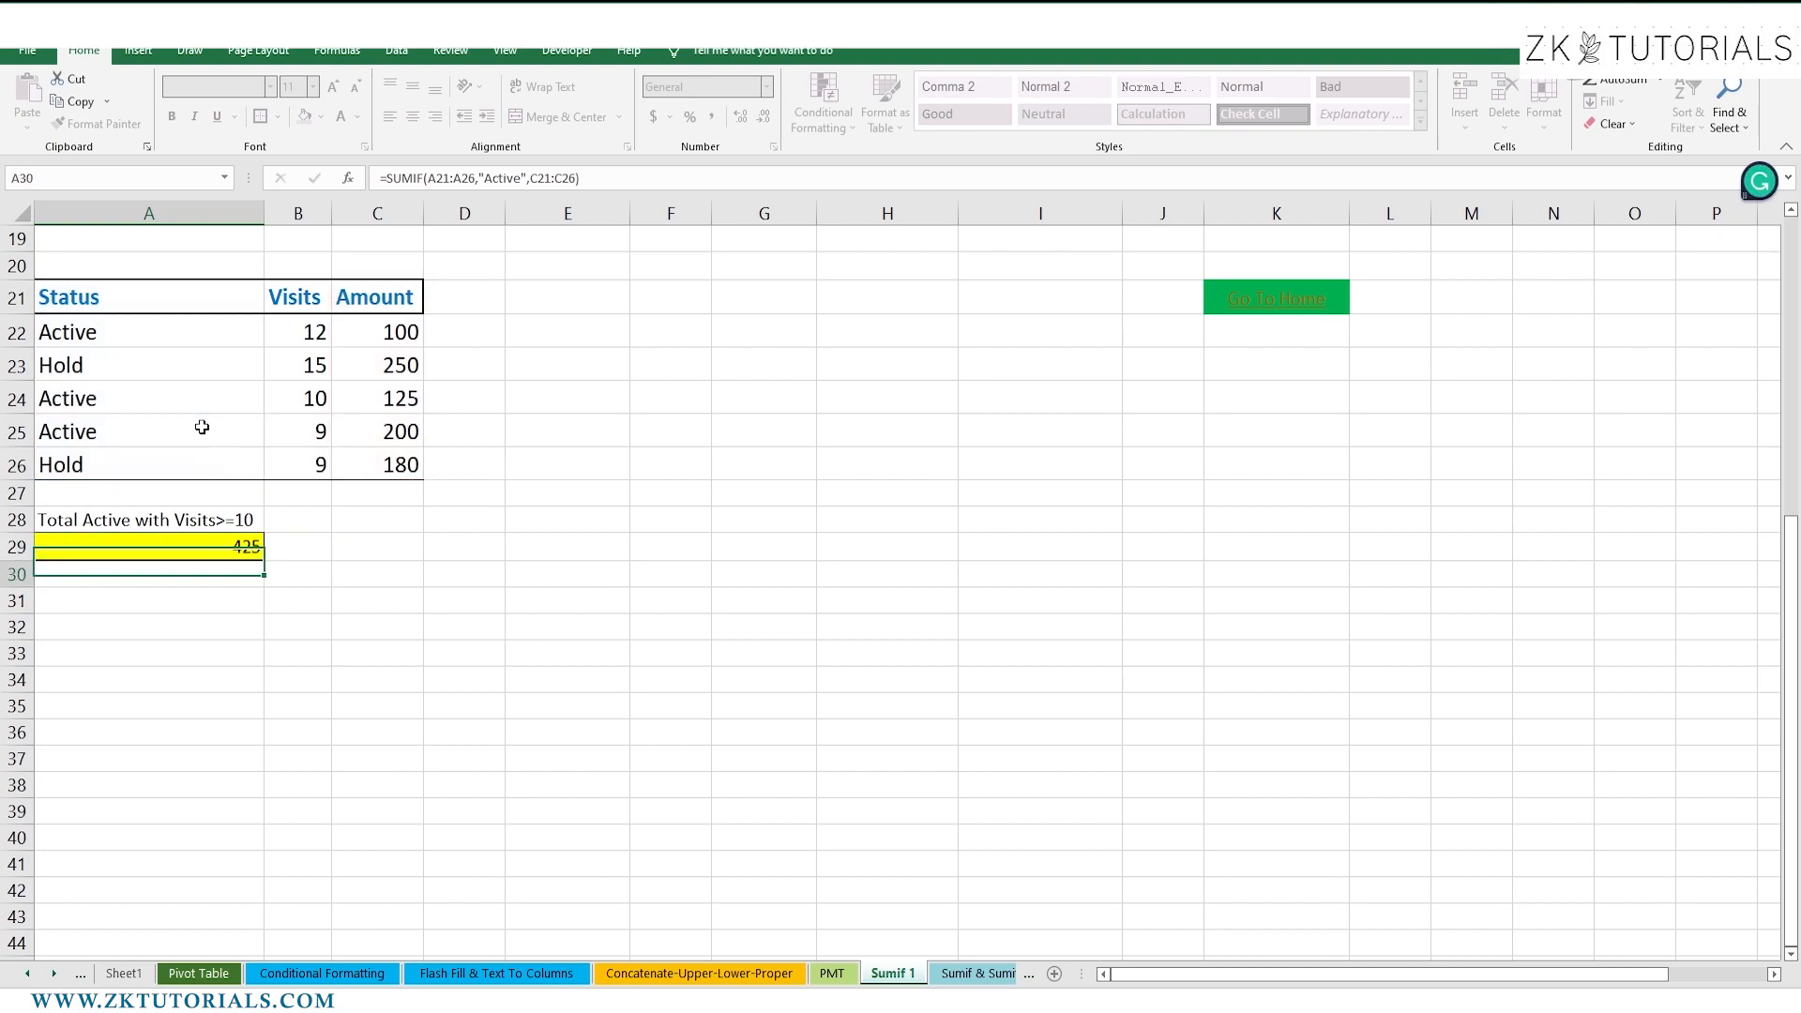
# Check the Active rows 22, 24 and 25 of the status table against the total in A29.
pyautogui.moveTo(181, 340); pyautogui.dragTo(391, 333)
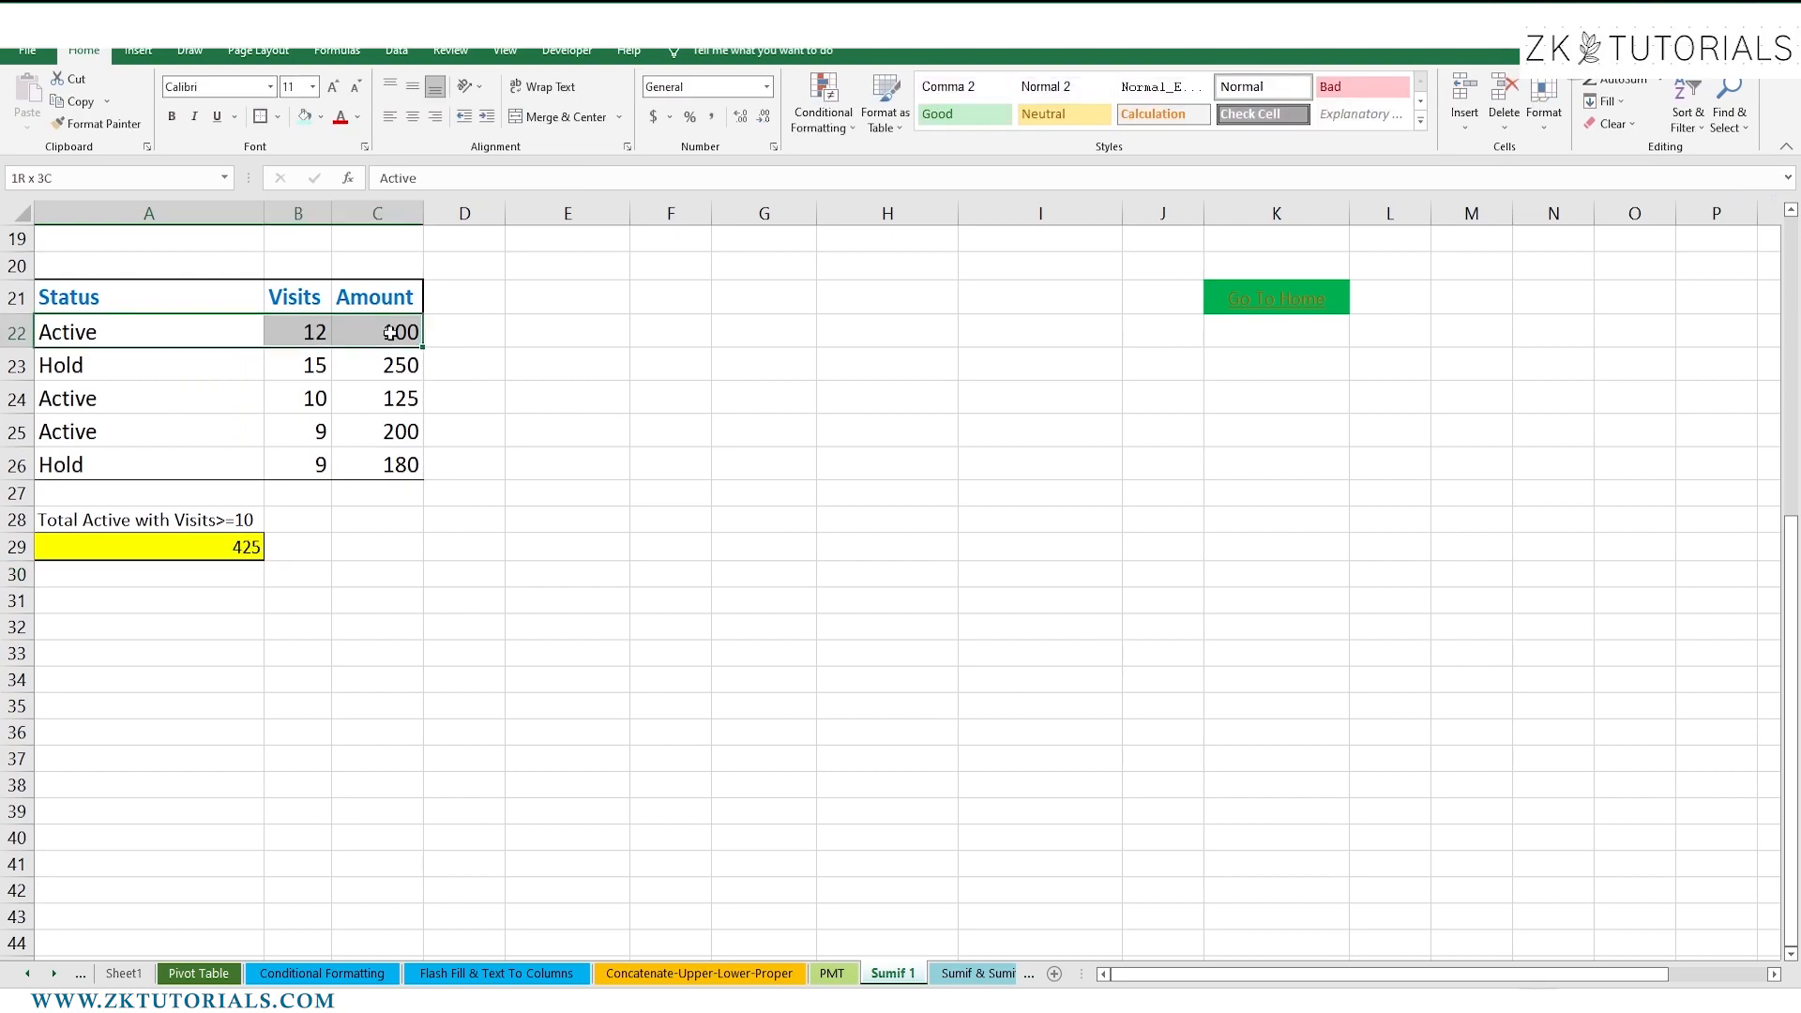
pyautogui.keyDown('ctrl'); pyautogui.moveTo(221, 401); pyautogui.dragTo(383, 435); pyautogui.keyUp('ctrl')
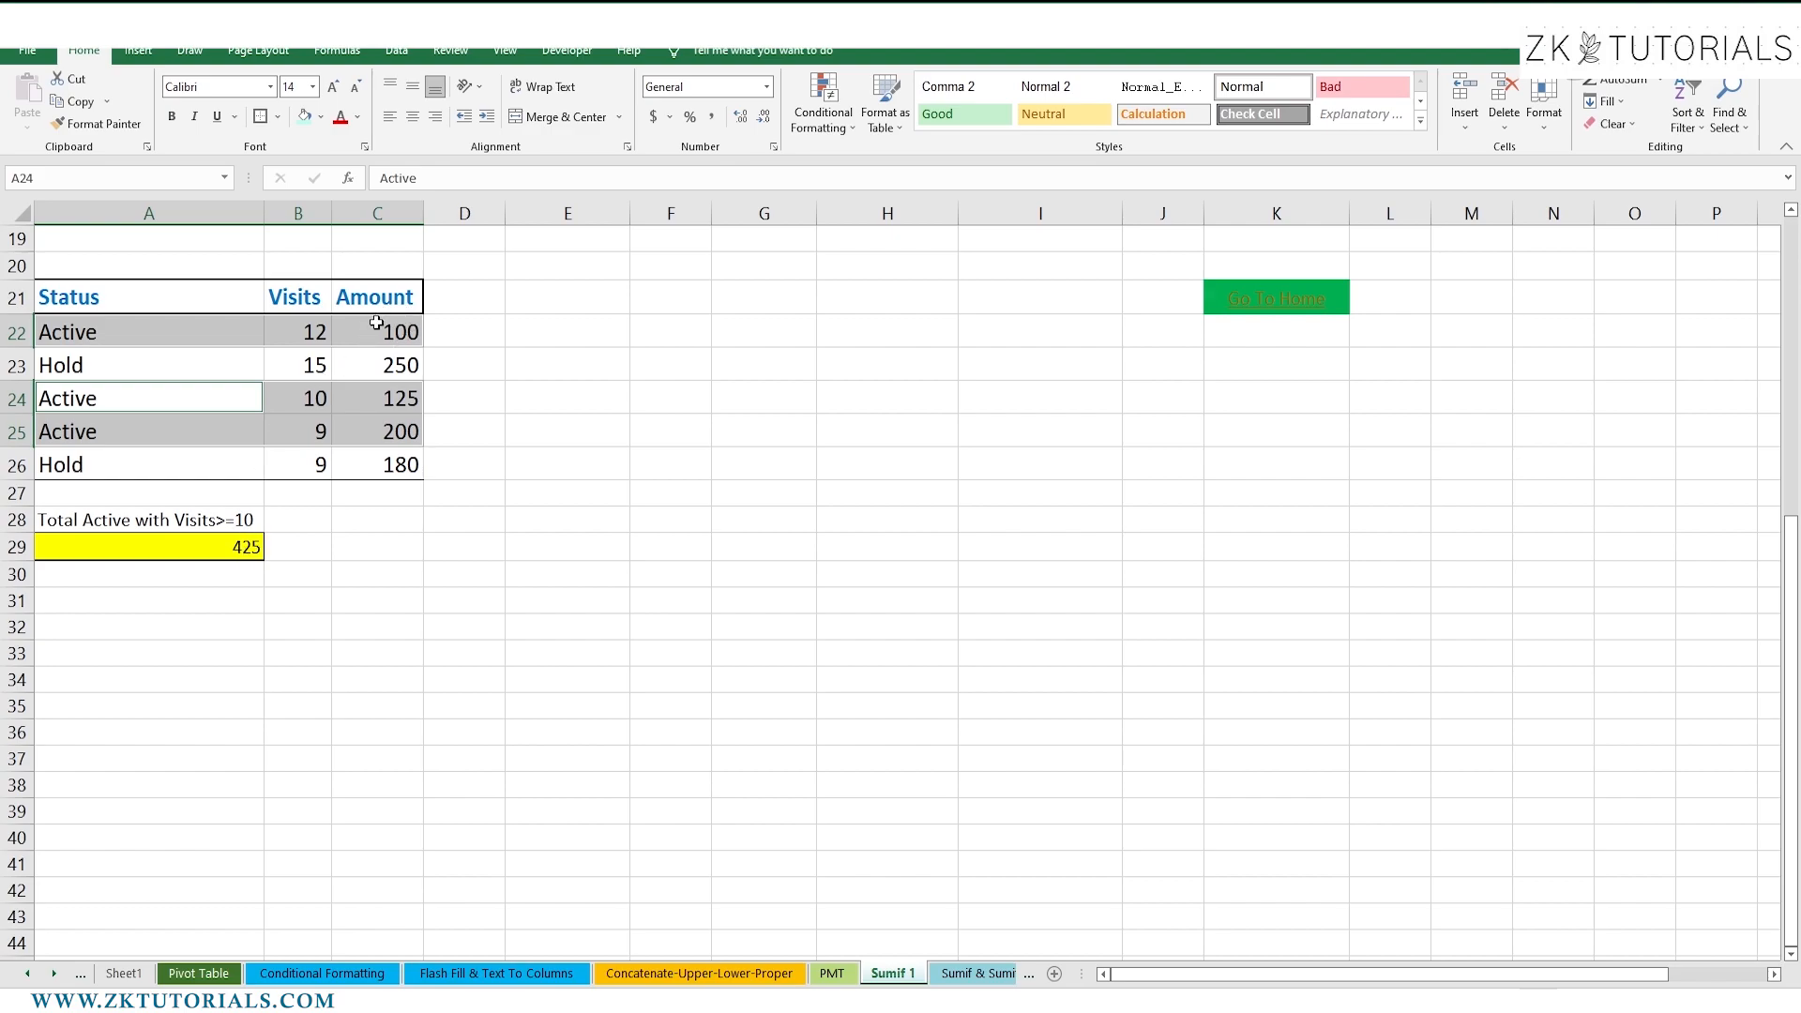
pyautogui.click(427, 409)
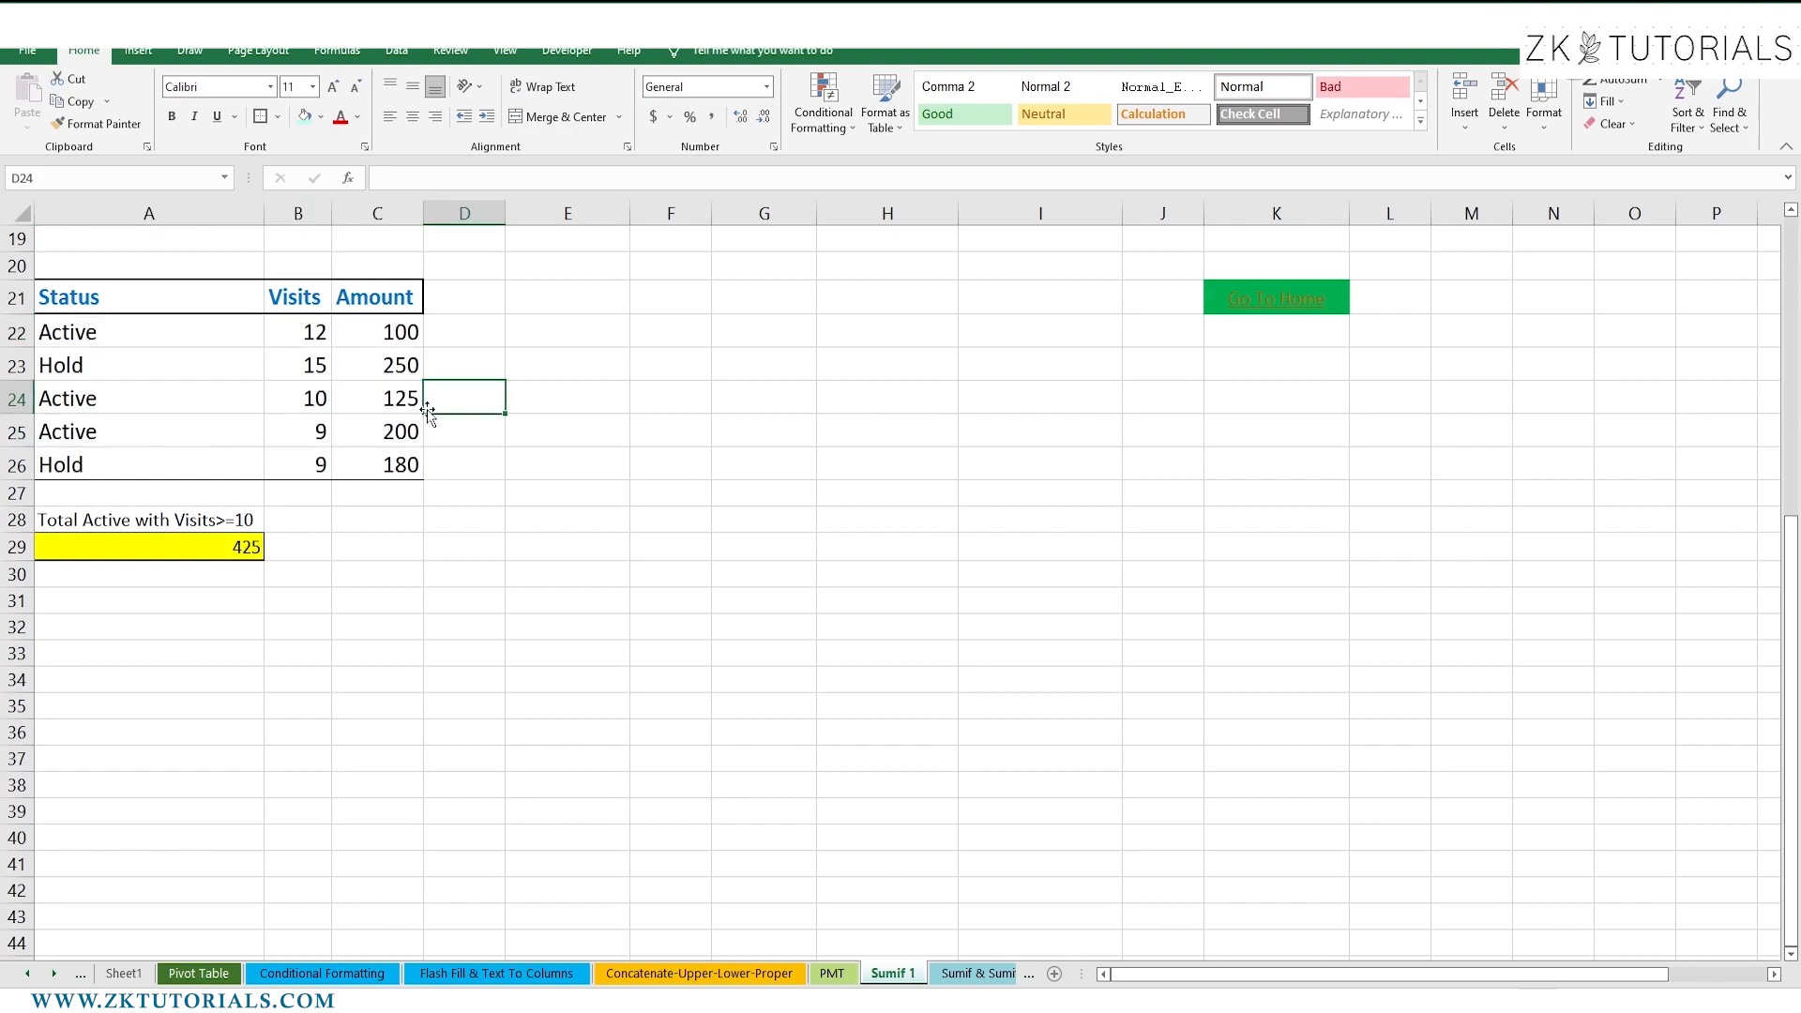
pyautogui.click(288, 546)
# Clear the existing Total Price results in I2:I7 of the manufacturer summary.
pyautogui.scroll(6, 288, 546)
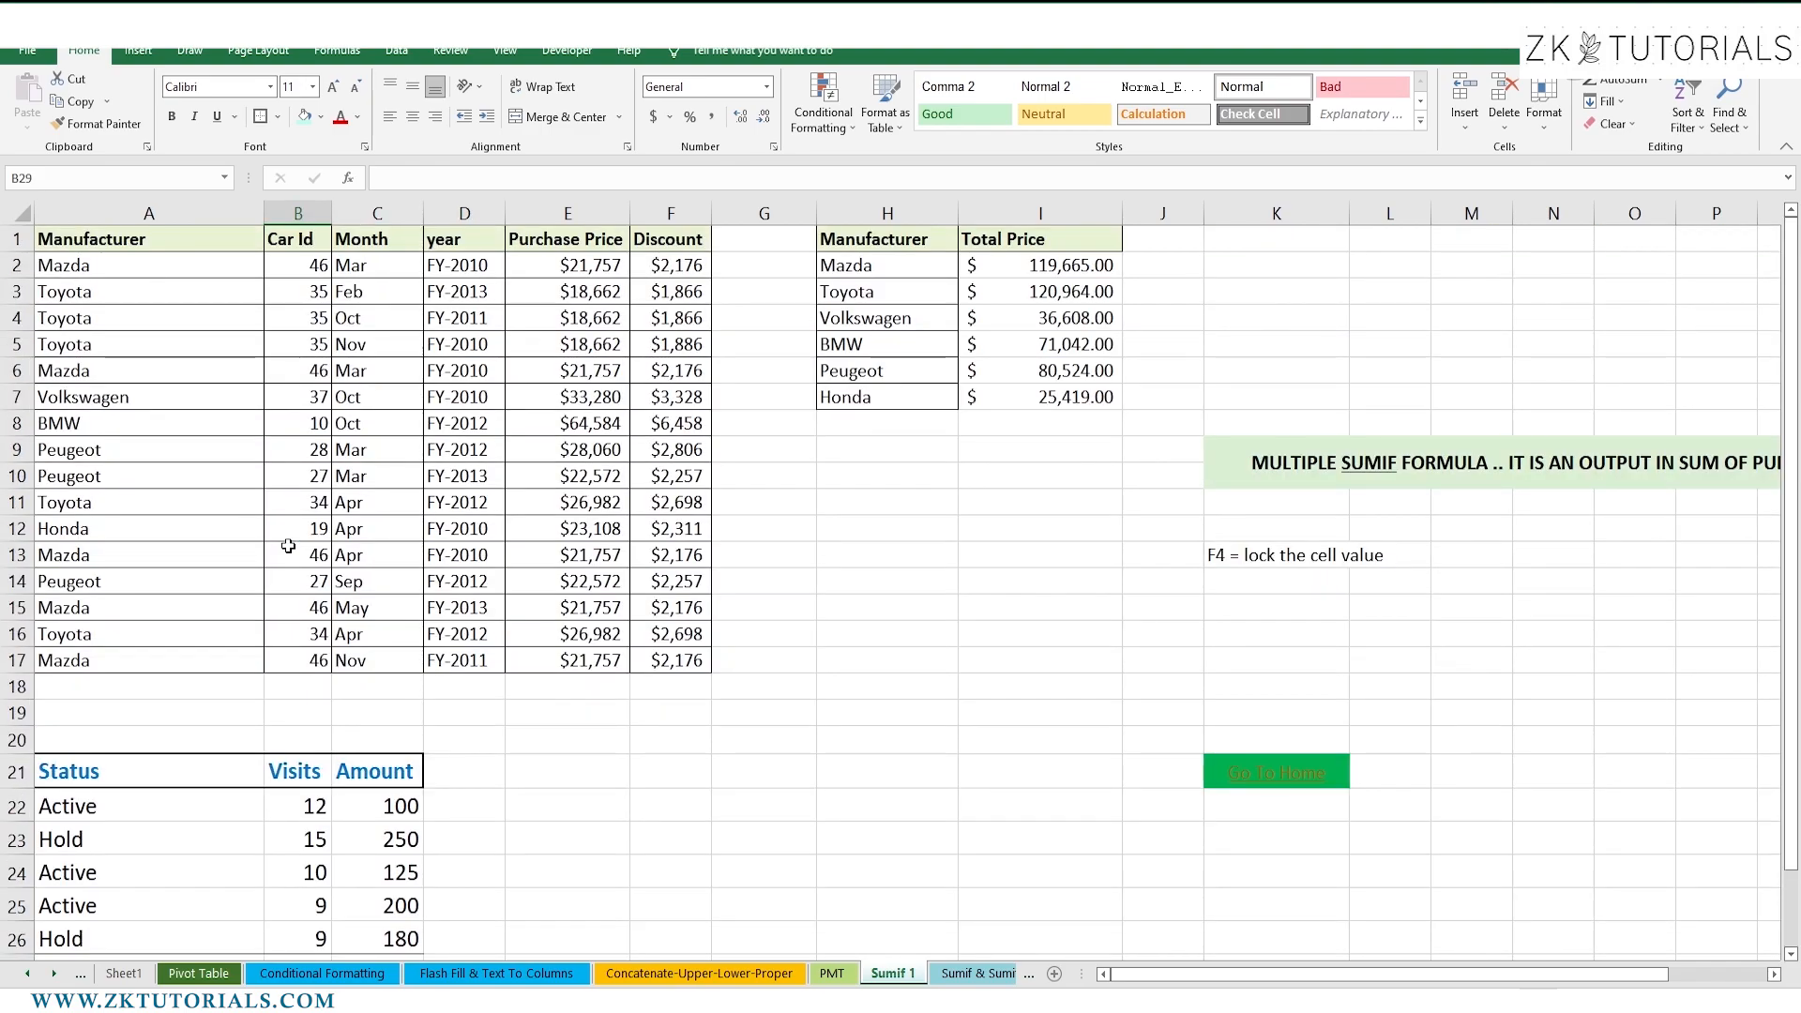
pyautogui.moveTo(986, 265); pyautogui.dragTo(1022, 395)
pyautogui.press('Delete')
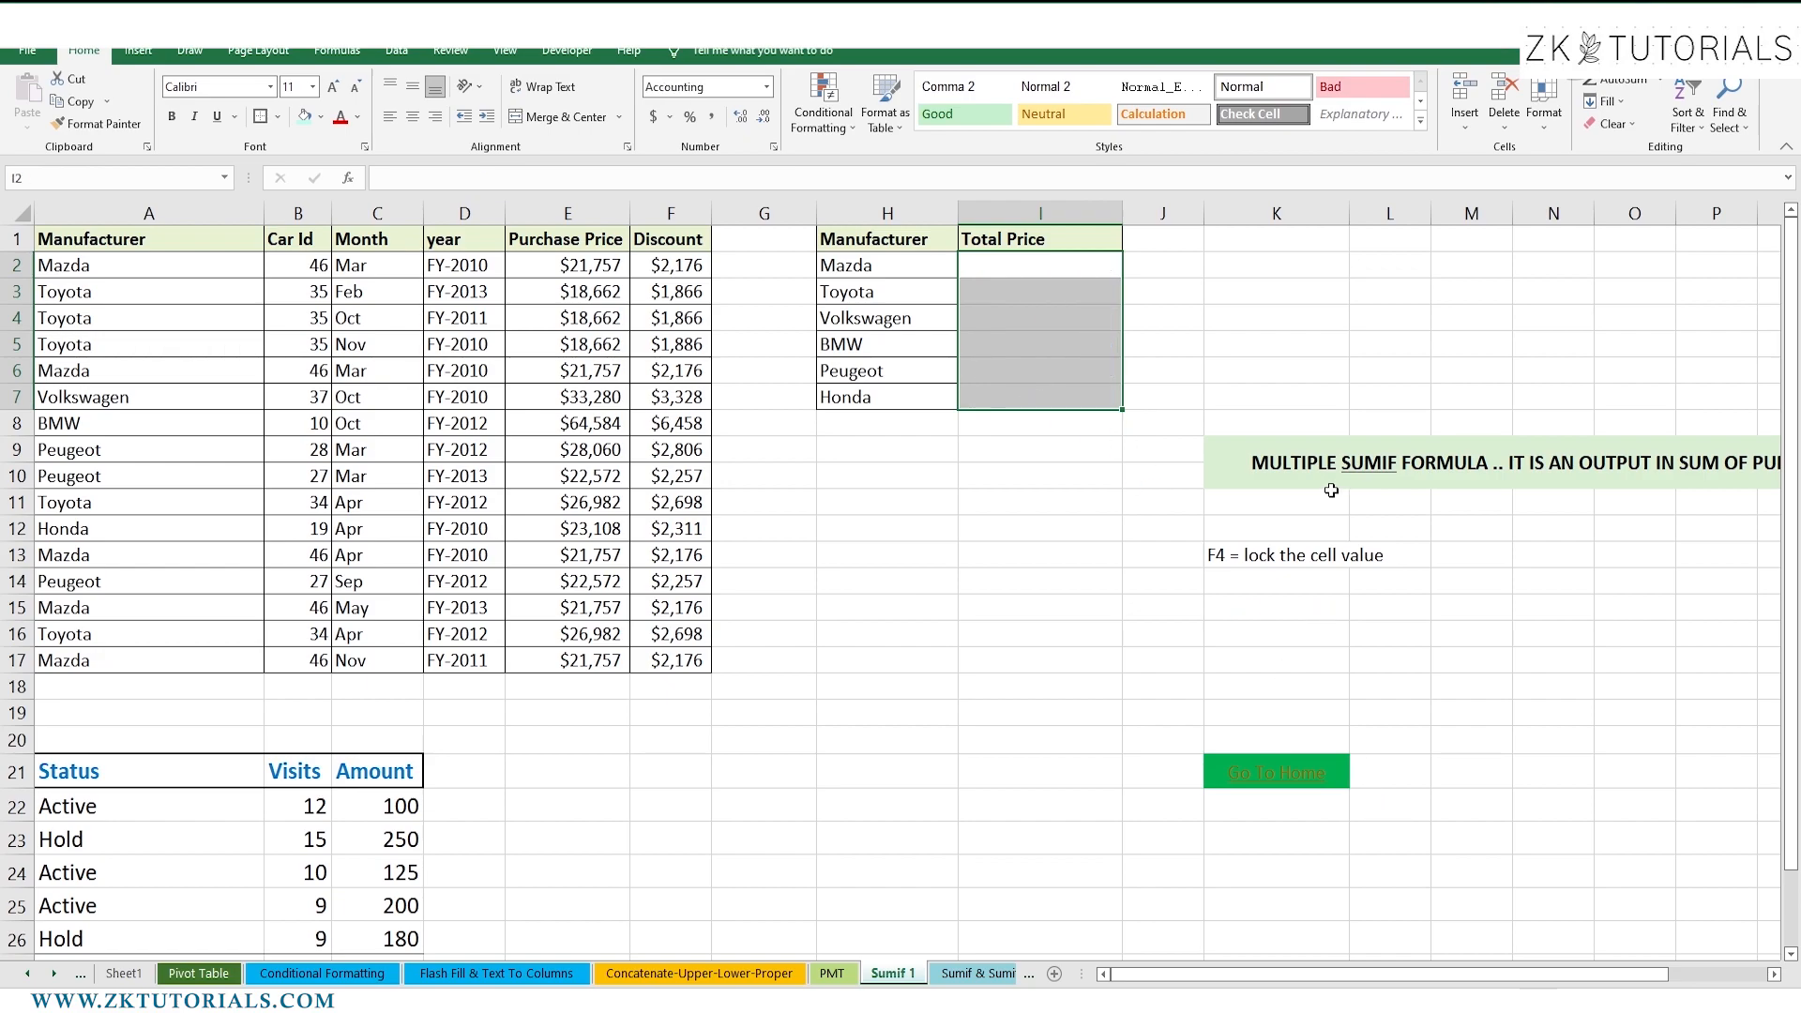
# Read the multiple SUMIF heading in K9 and move the note "F4 = lock the cell value" from K13 to H13.
pyautogui.click(1365, 460)
pyautogui.hscroll(3, 1365, 459)
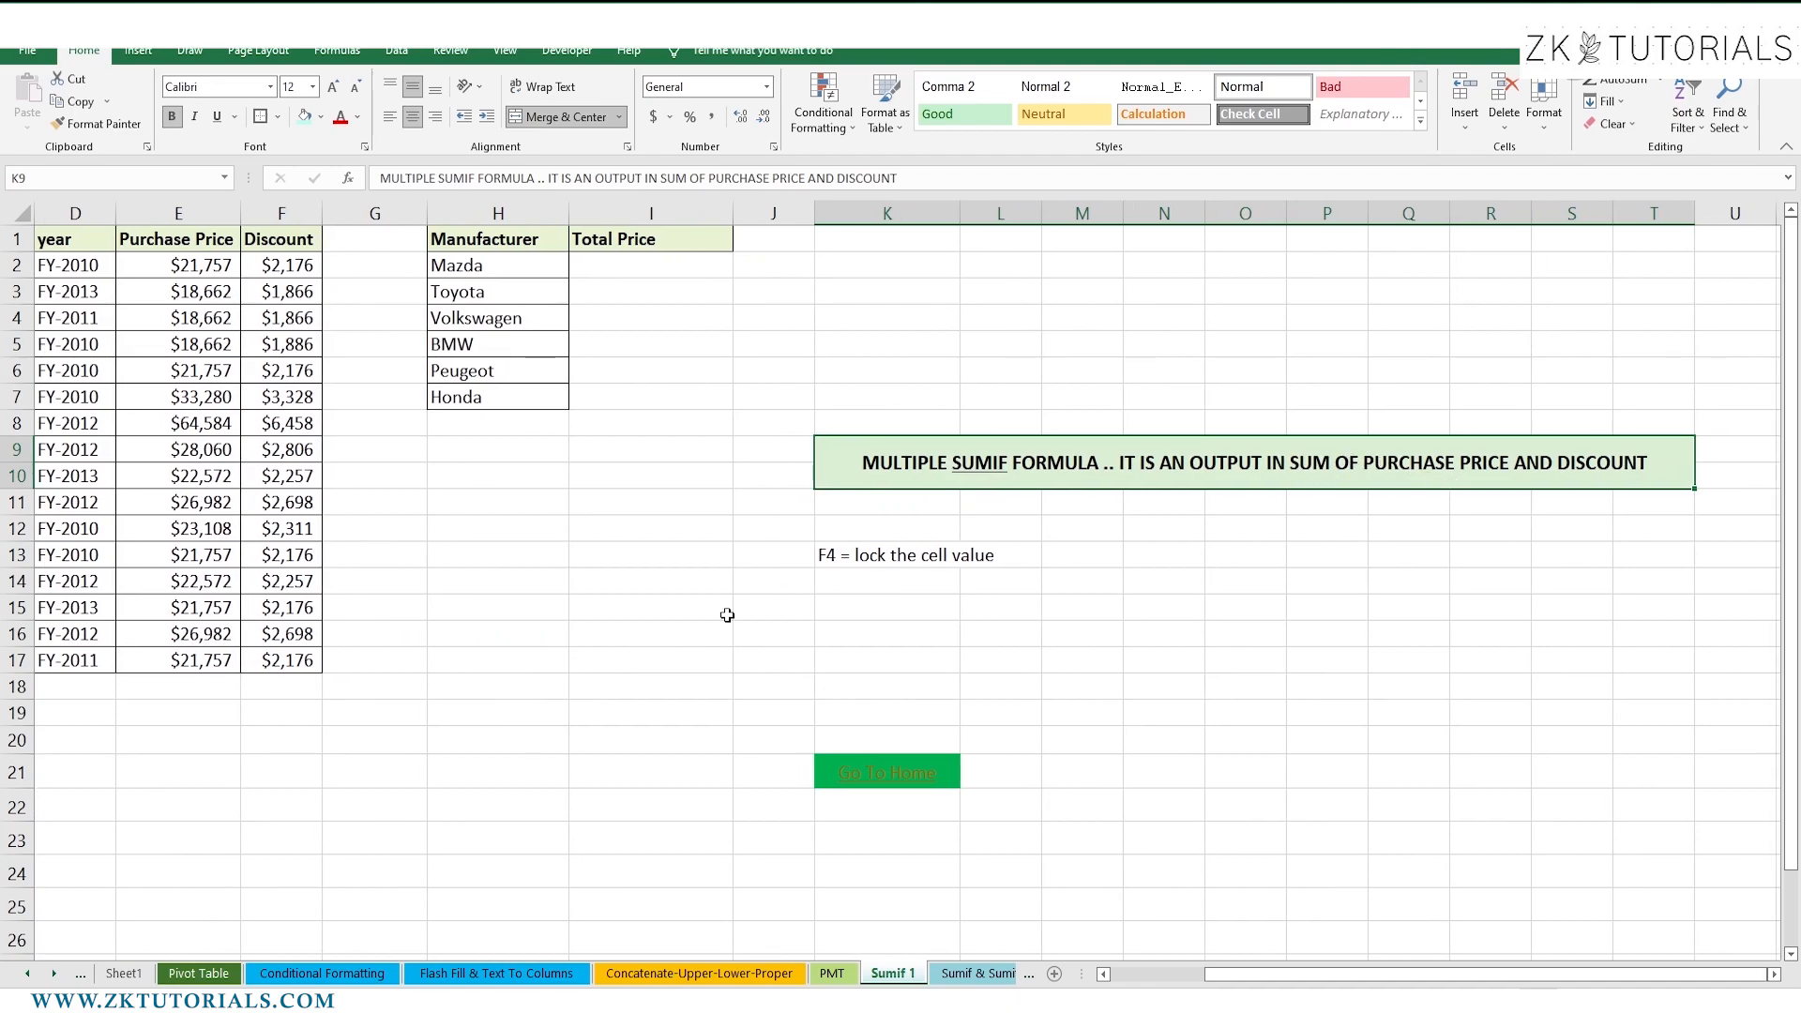
pyautogui.click(866, 554)
pyautogui.hotkey('ctrl', 'c')
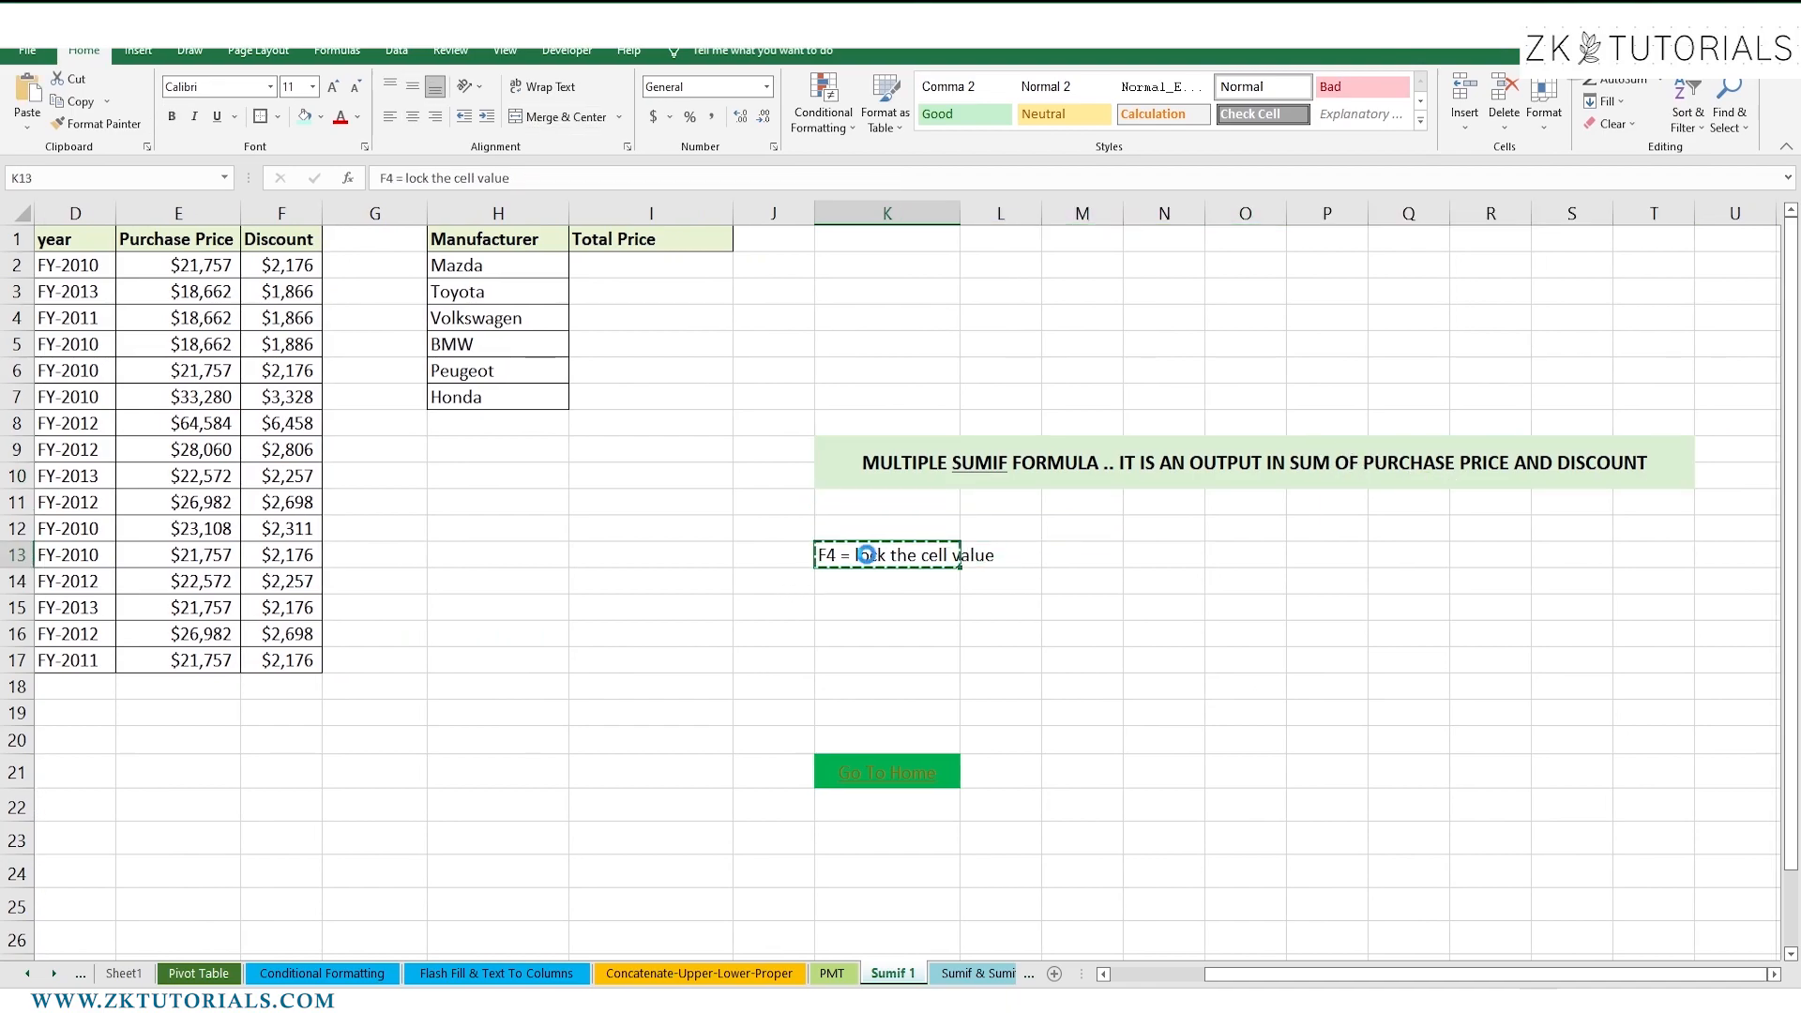
pyautogui.click(412, 546)
pyautogui.click(469, 554)
pyautogui.hotkey('ctrl', 'v')
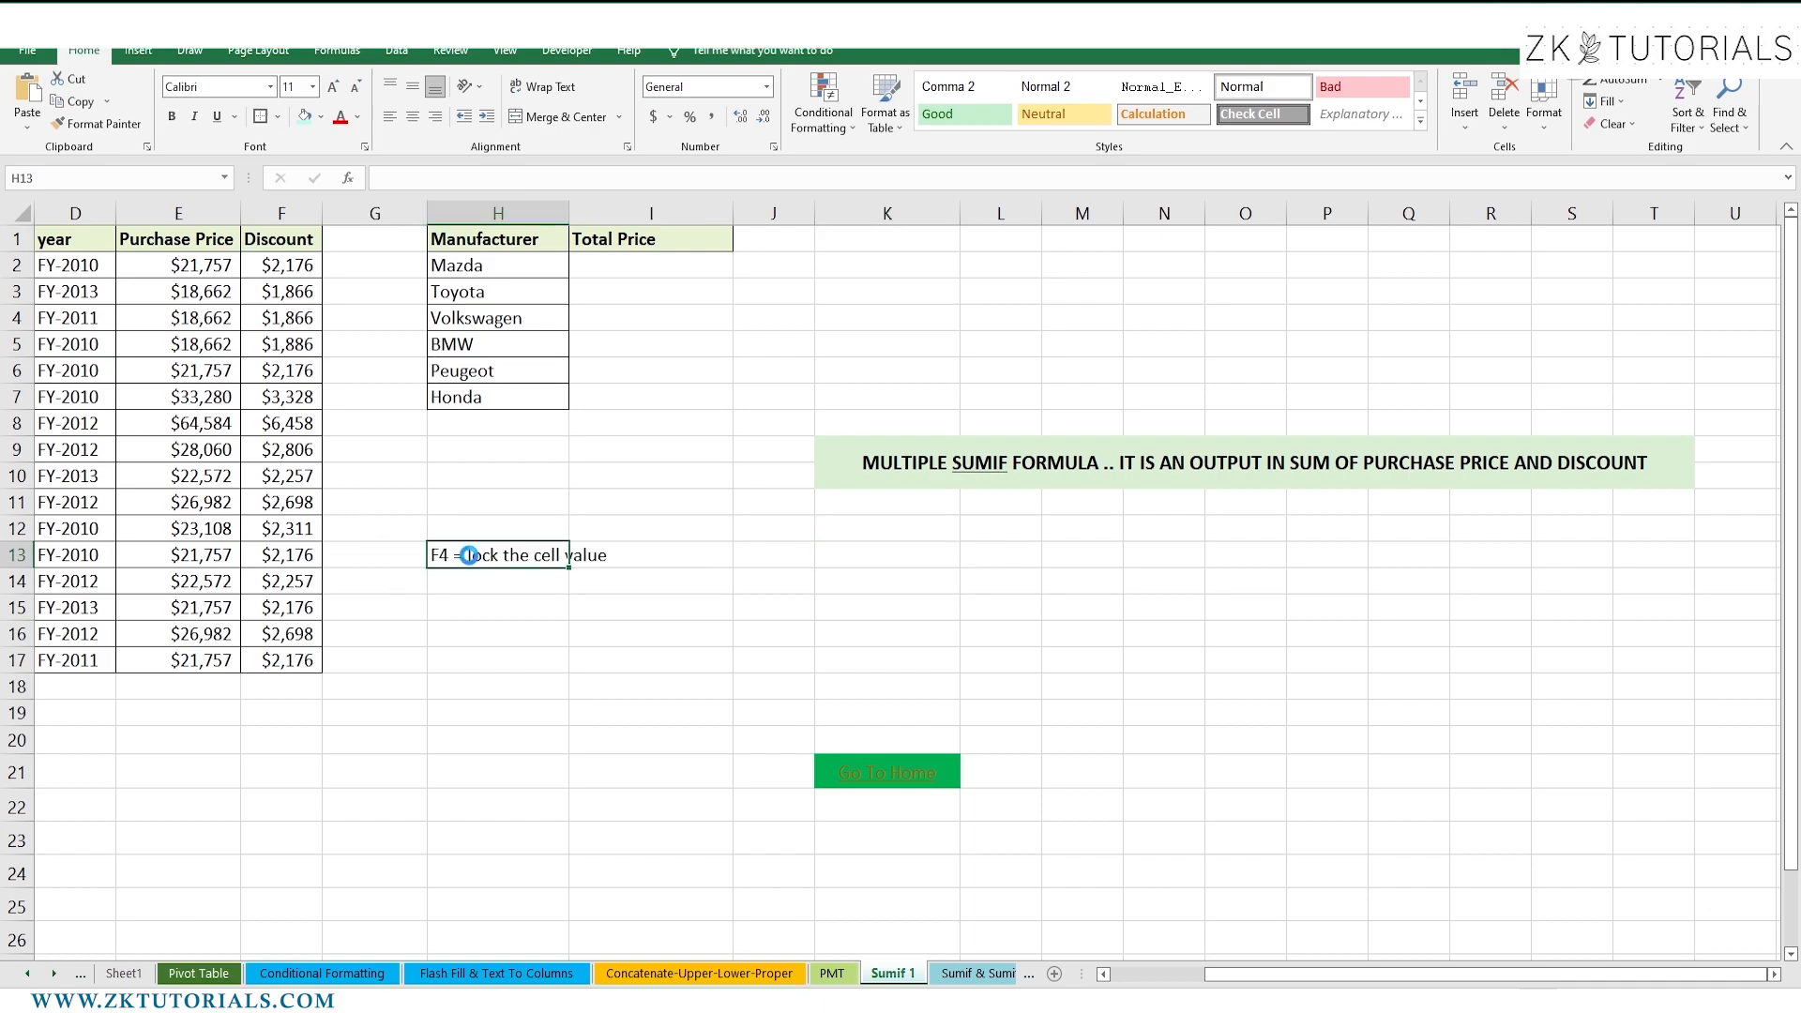
pyautogui.click(548, 720)
pyautogui.hscroll(-3, 544, 722)
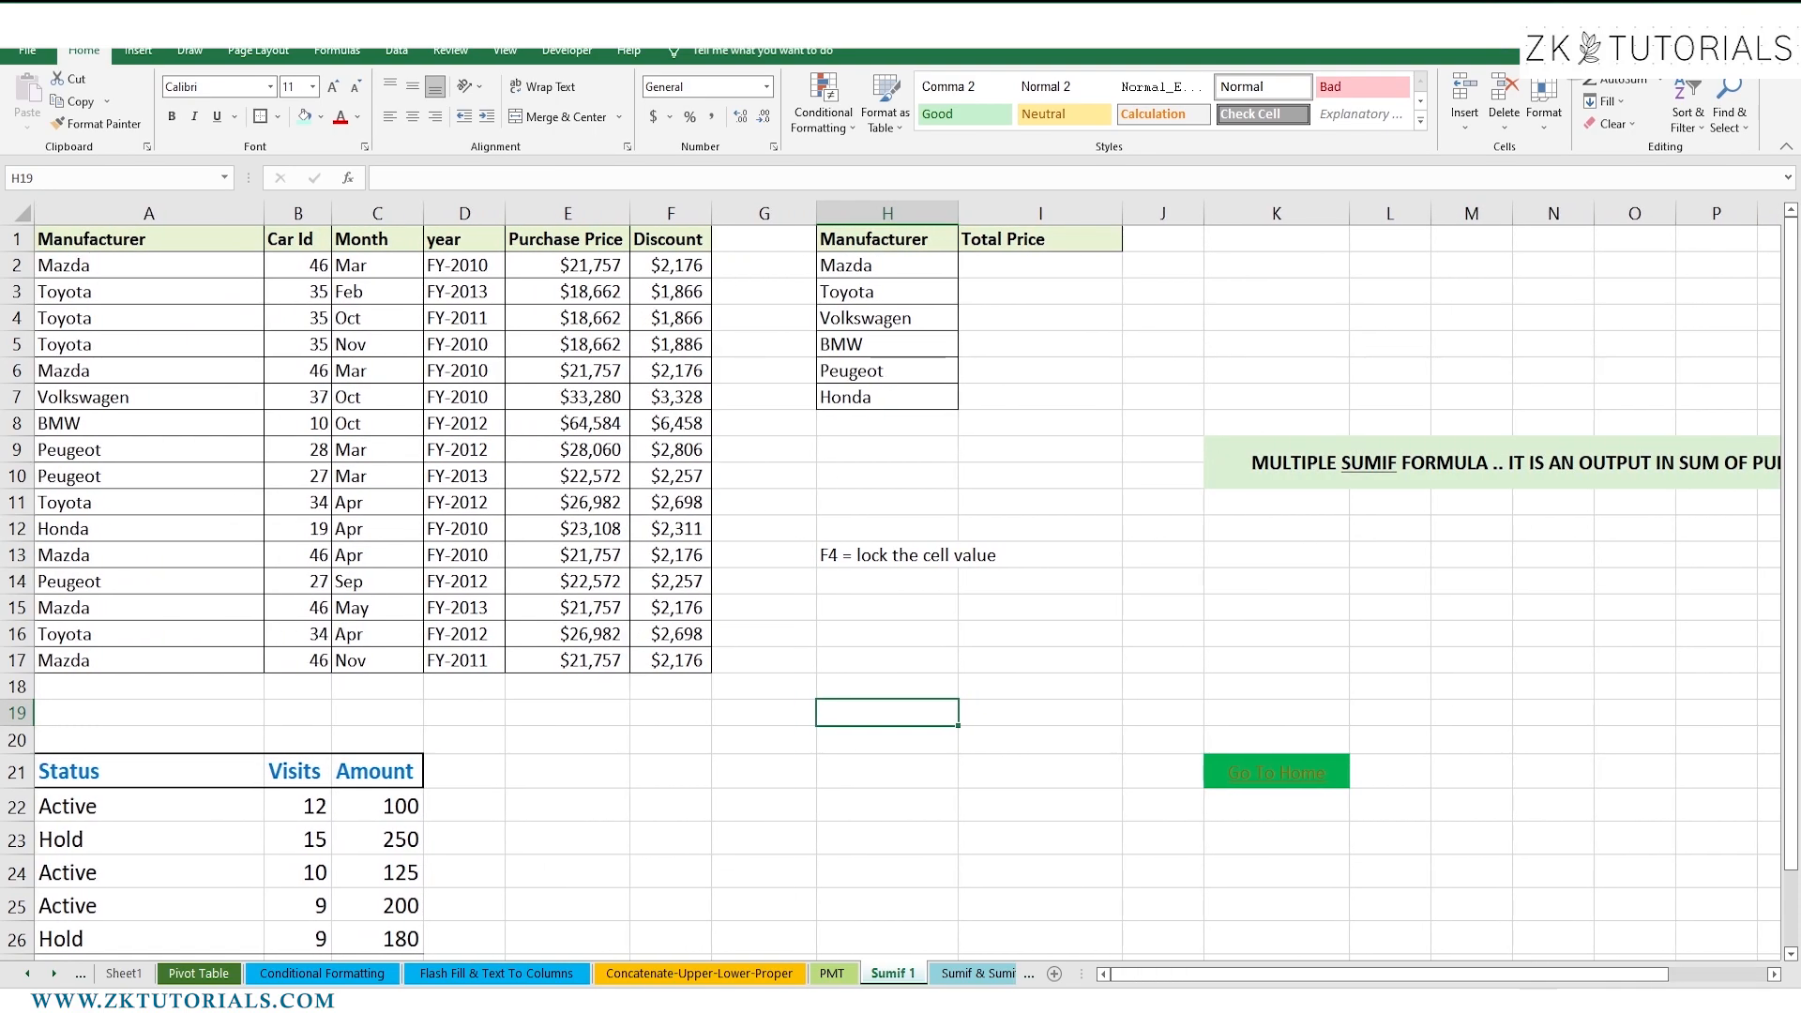
# Examine the car table in columns A to F, focusing on its Manufacturer and Car Id entries.
pyautogui.scroll(2, 1684, 983)
pyautogui.hscroll(-1, 1208, 710)
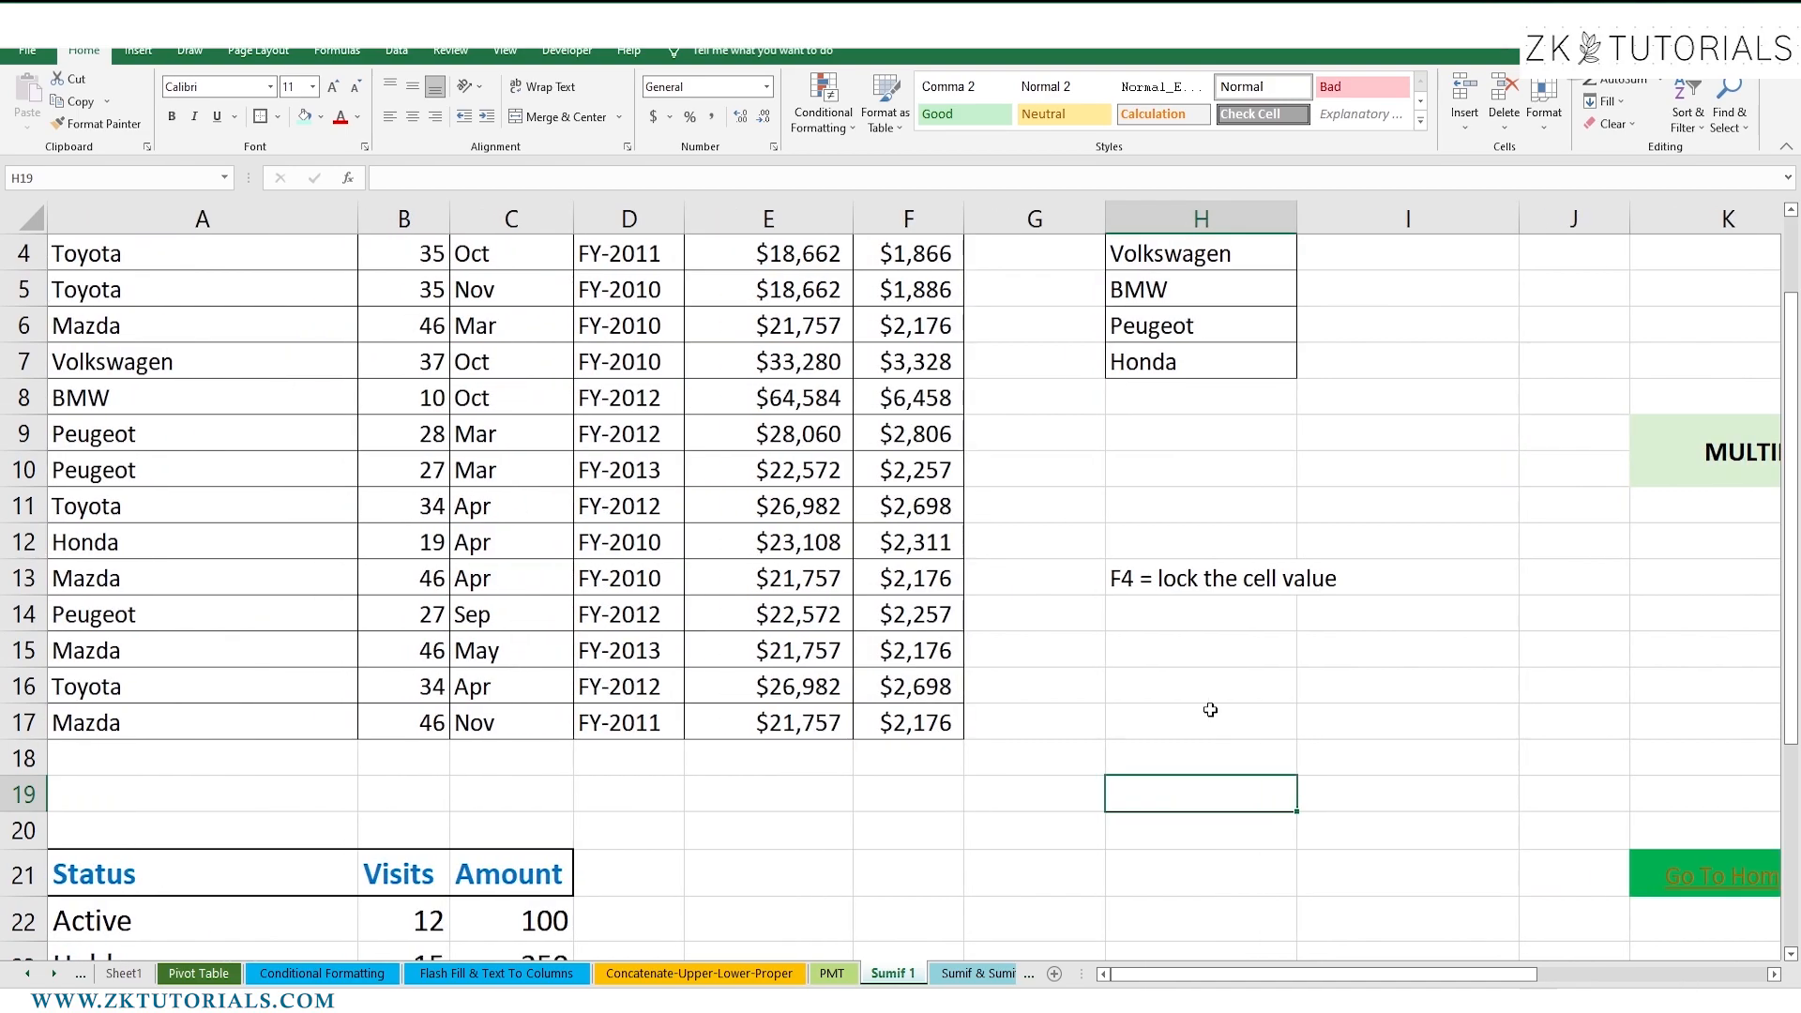
pyautogui.scroll(1, 1208, 709)
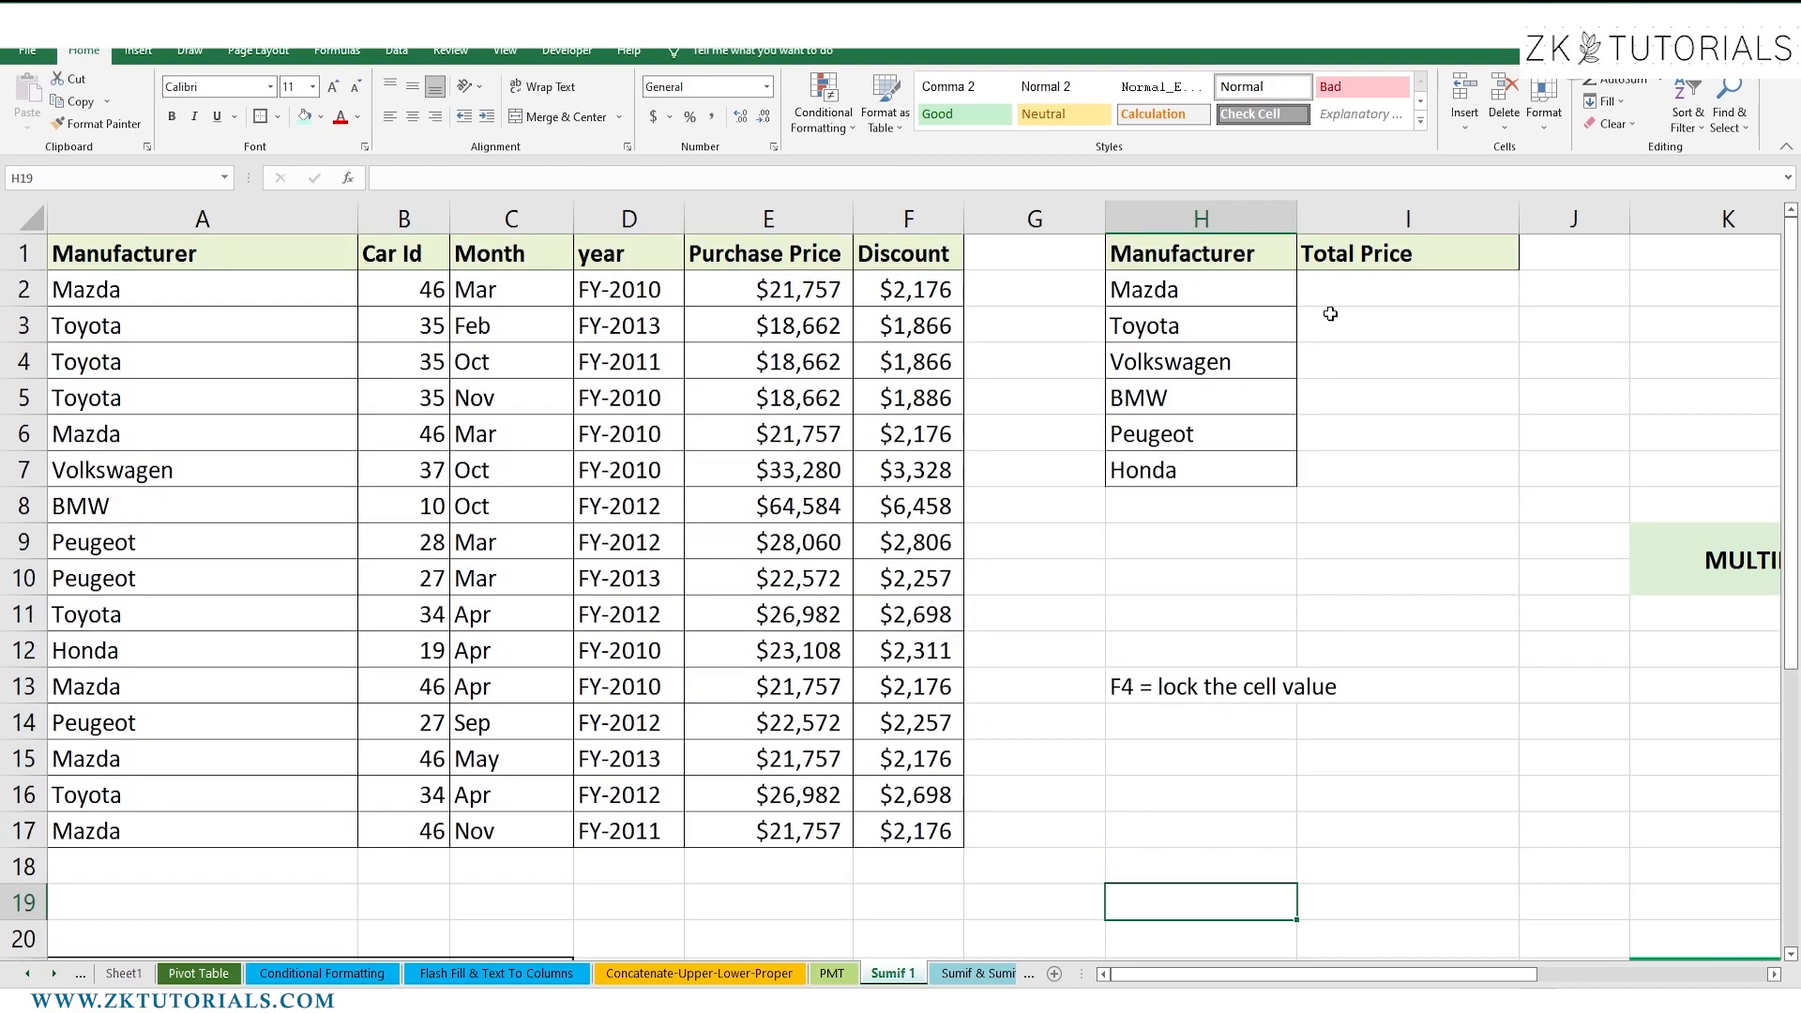
pyautogui.click(1358, 287)
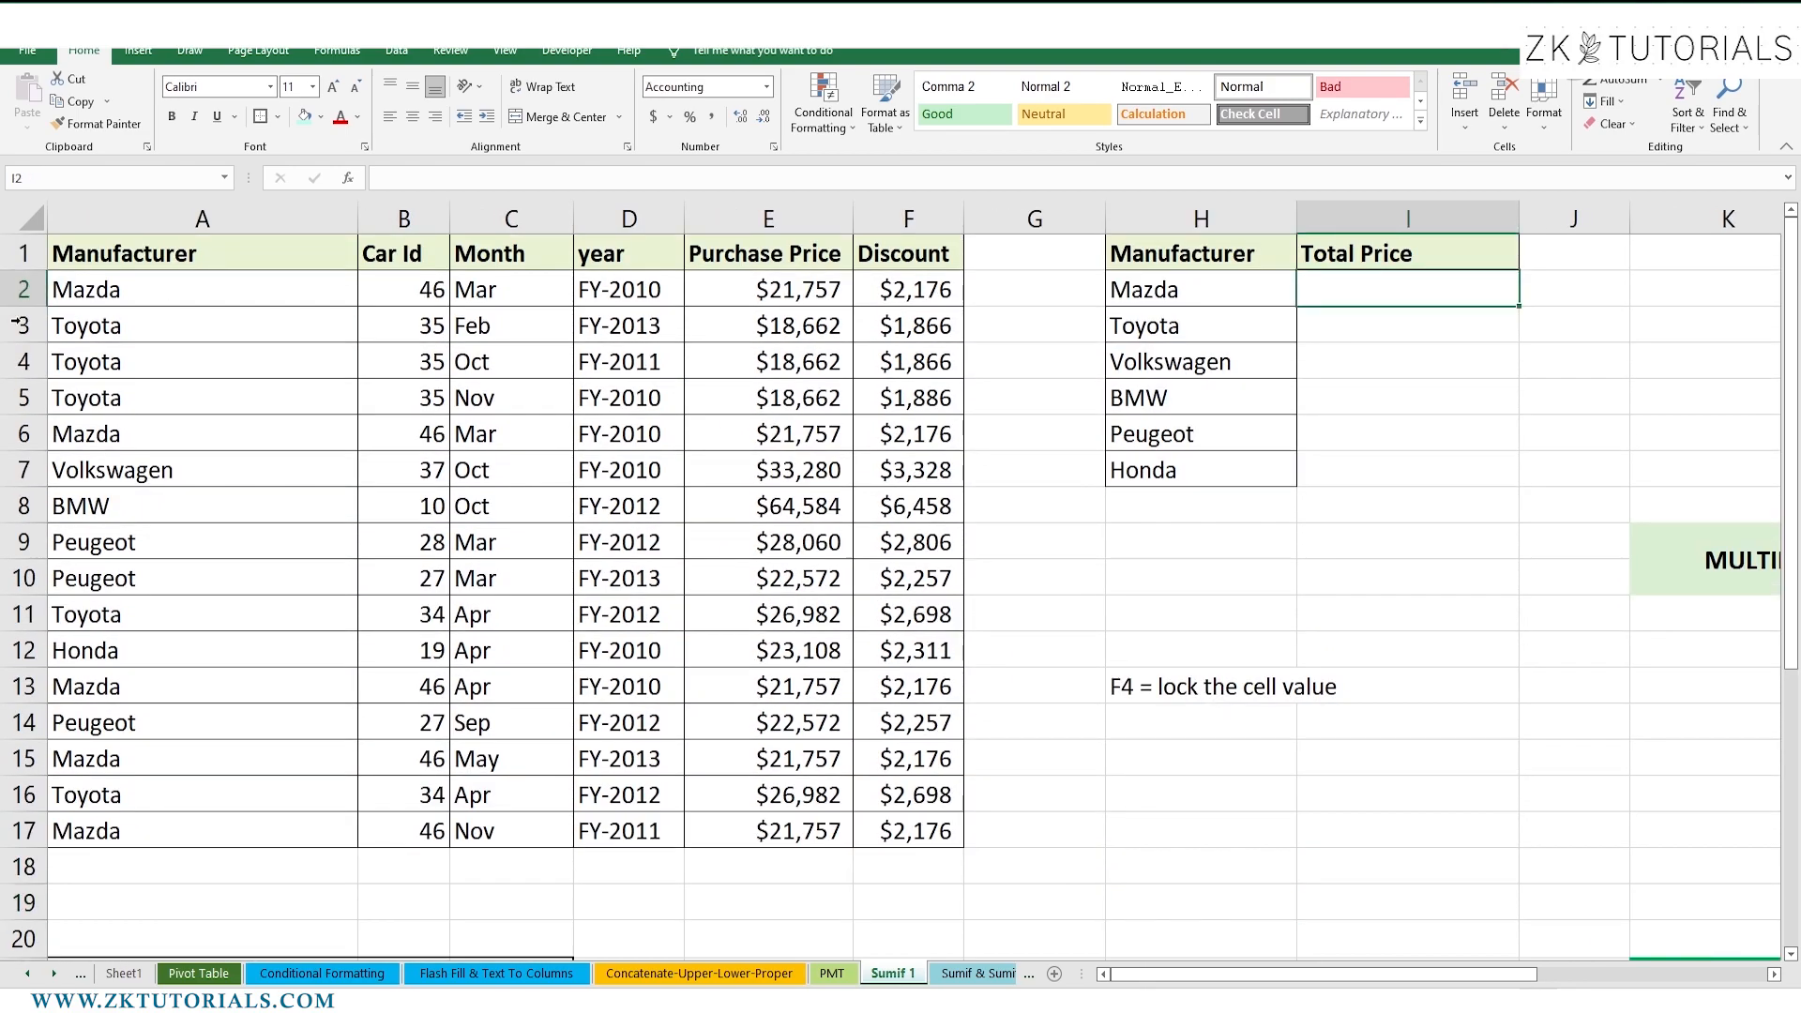
pyautogui.moveTo(202, 219); pyautogui.dragTo(961, 240)
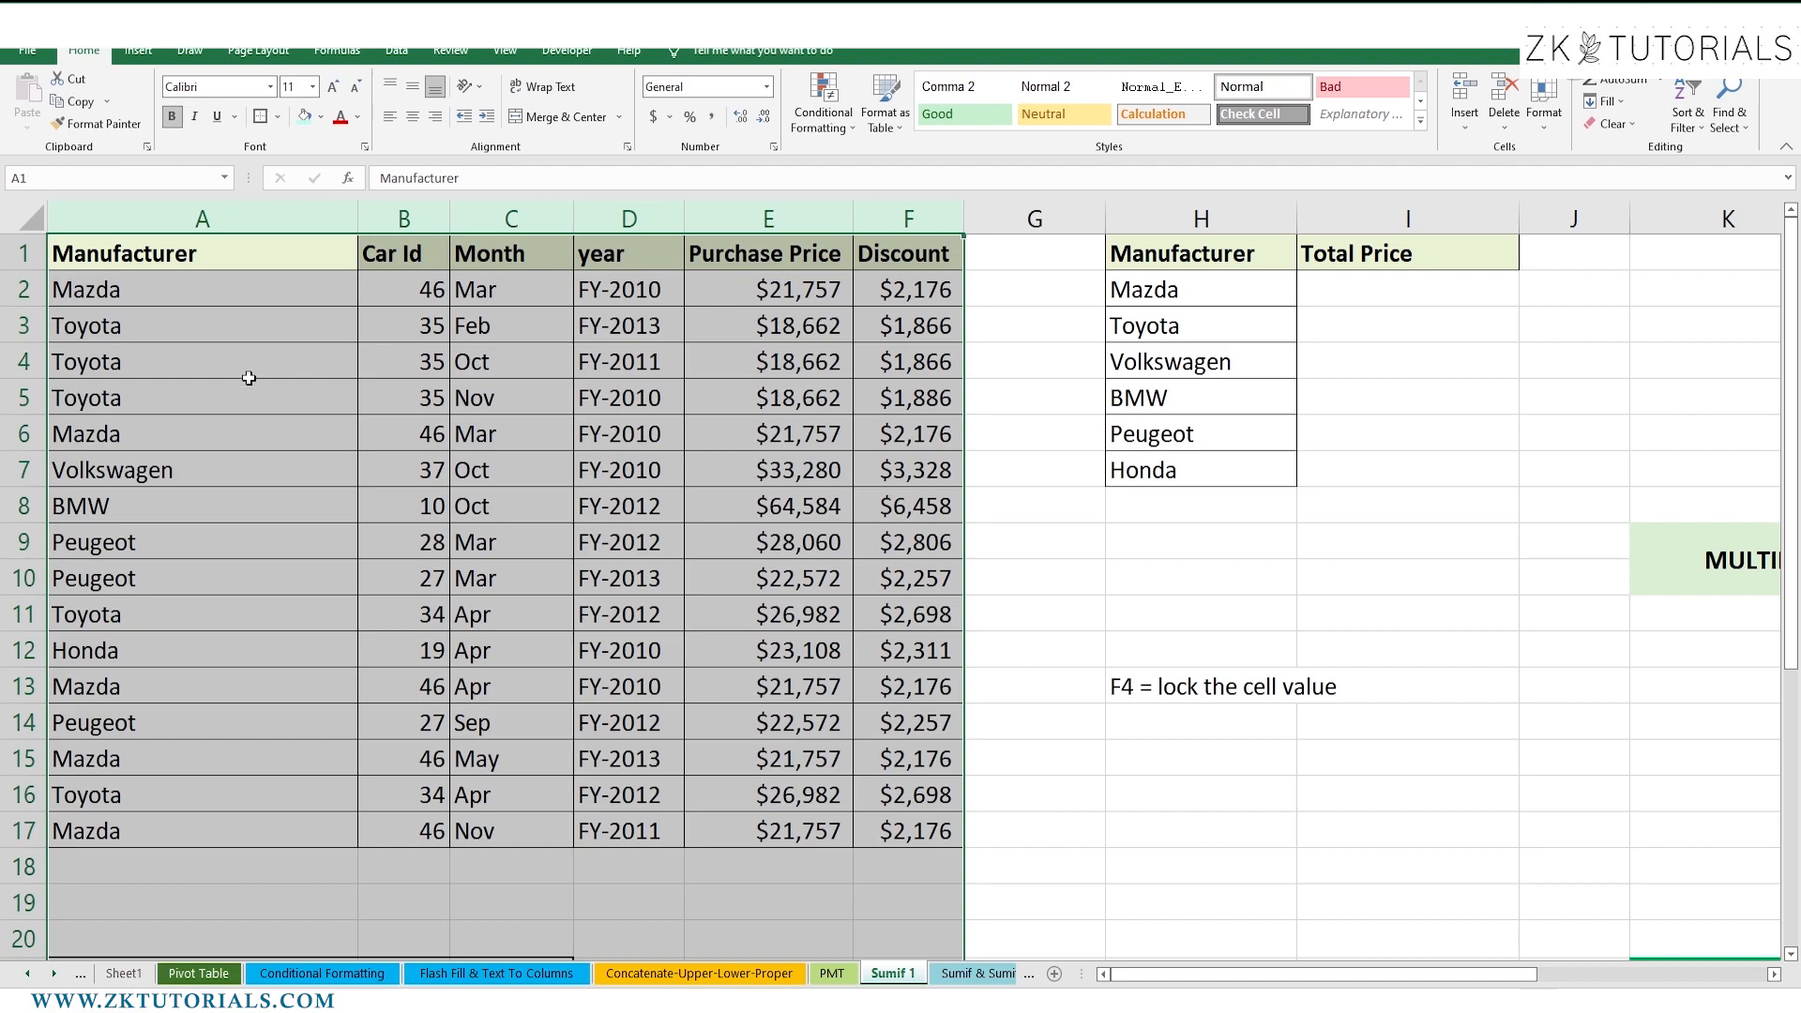
pyautogui.click(236, 285)
pyautogui.moveTo(236, 285); pyautogui.dragTo(172, 829)
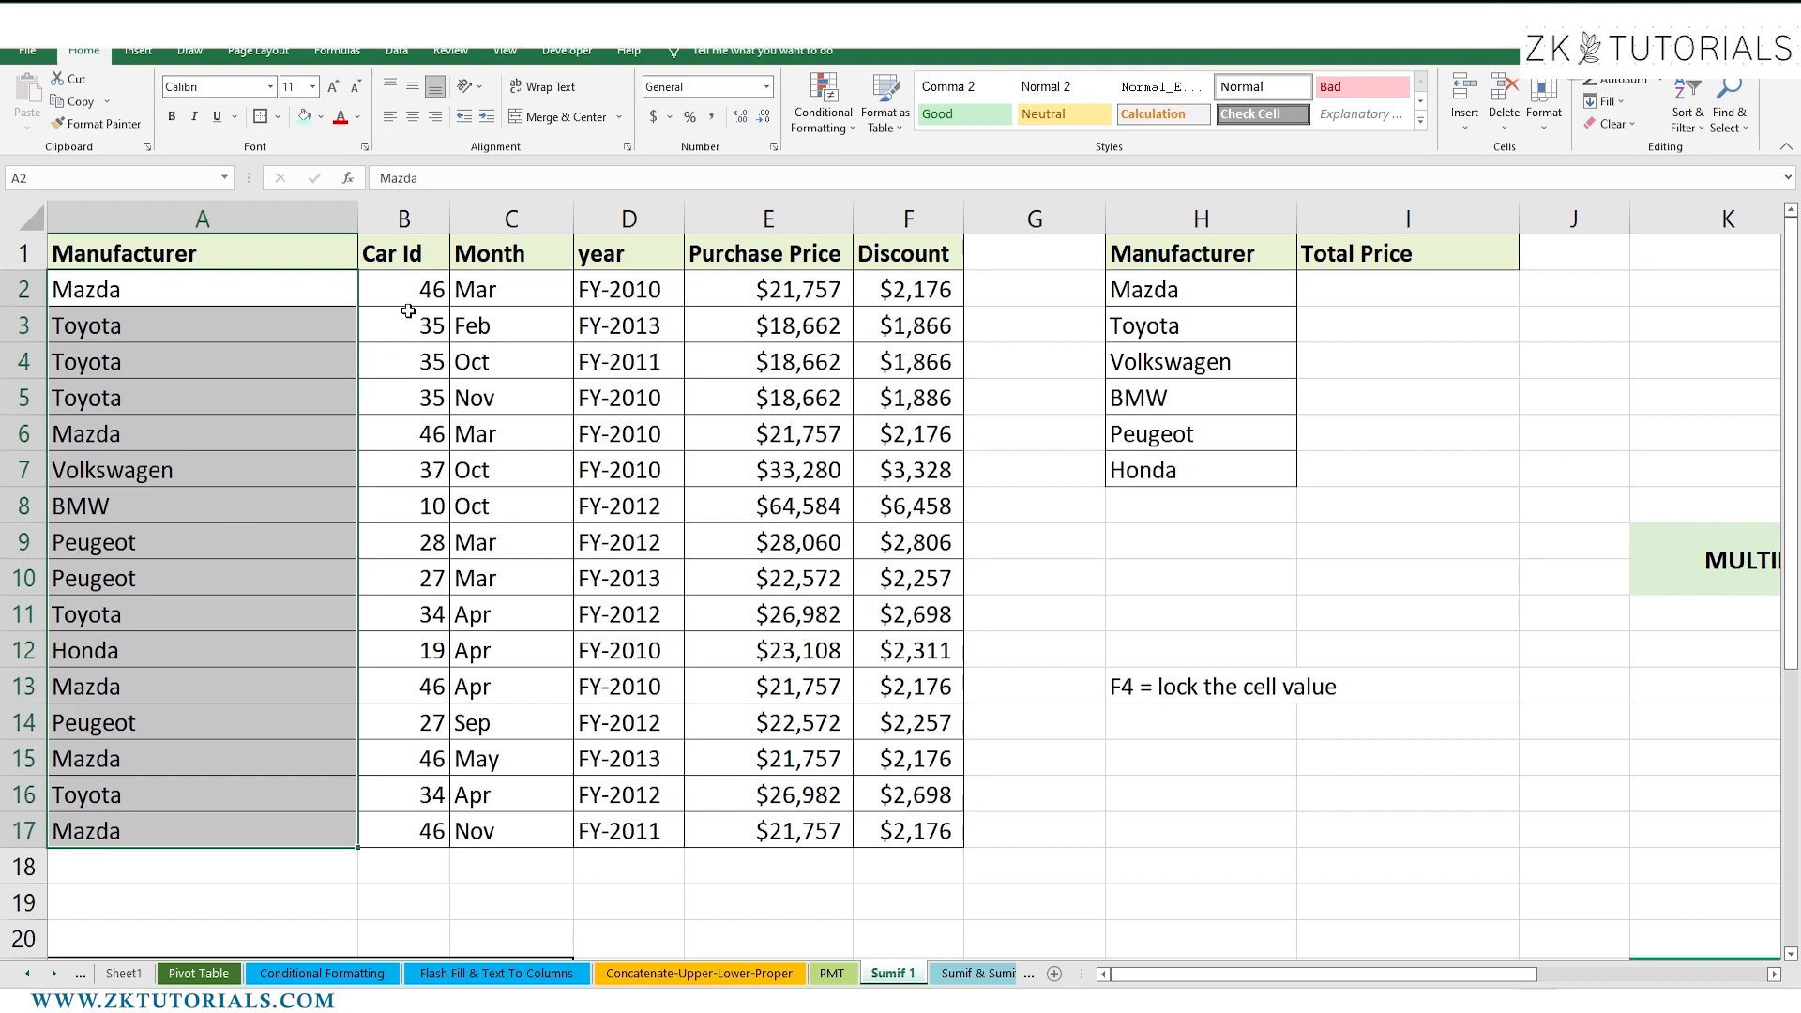
pyautogui.moveTo(413, 298); pyautogui.dragTo(420, 808)
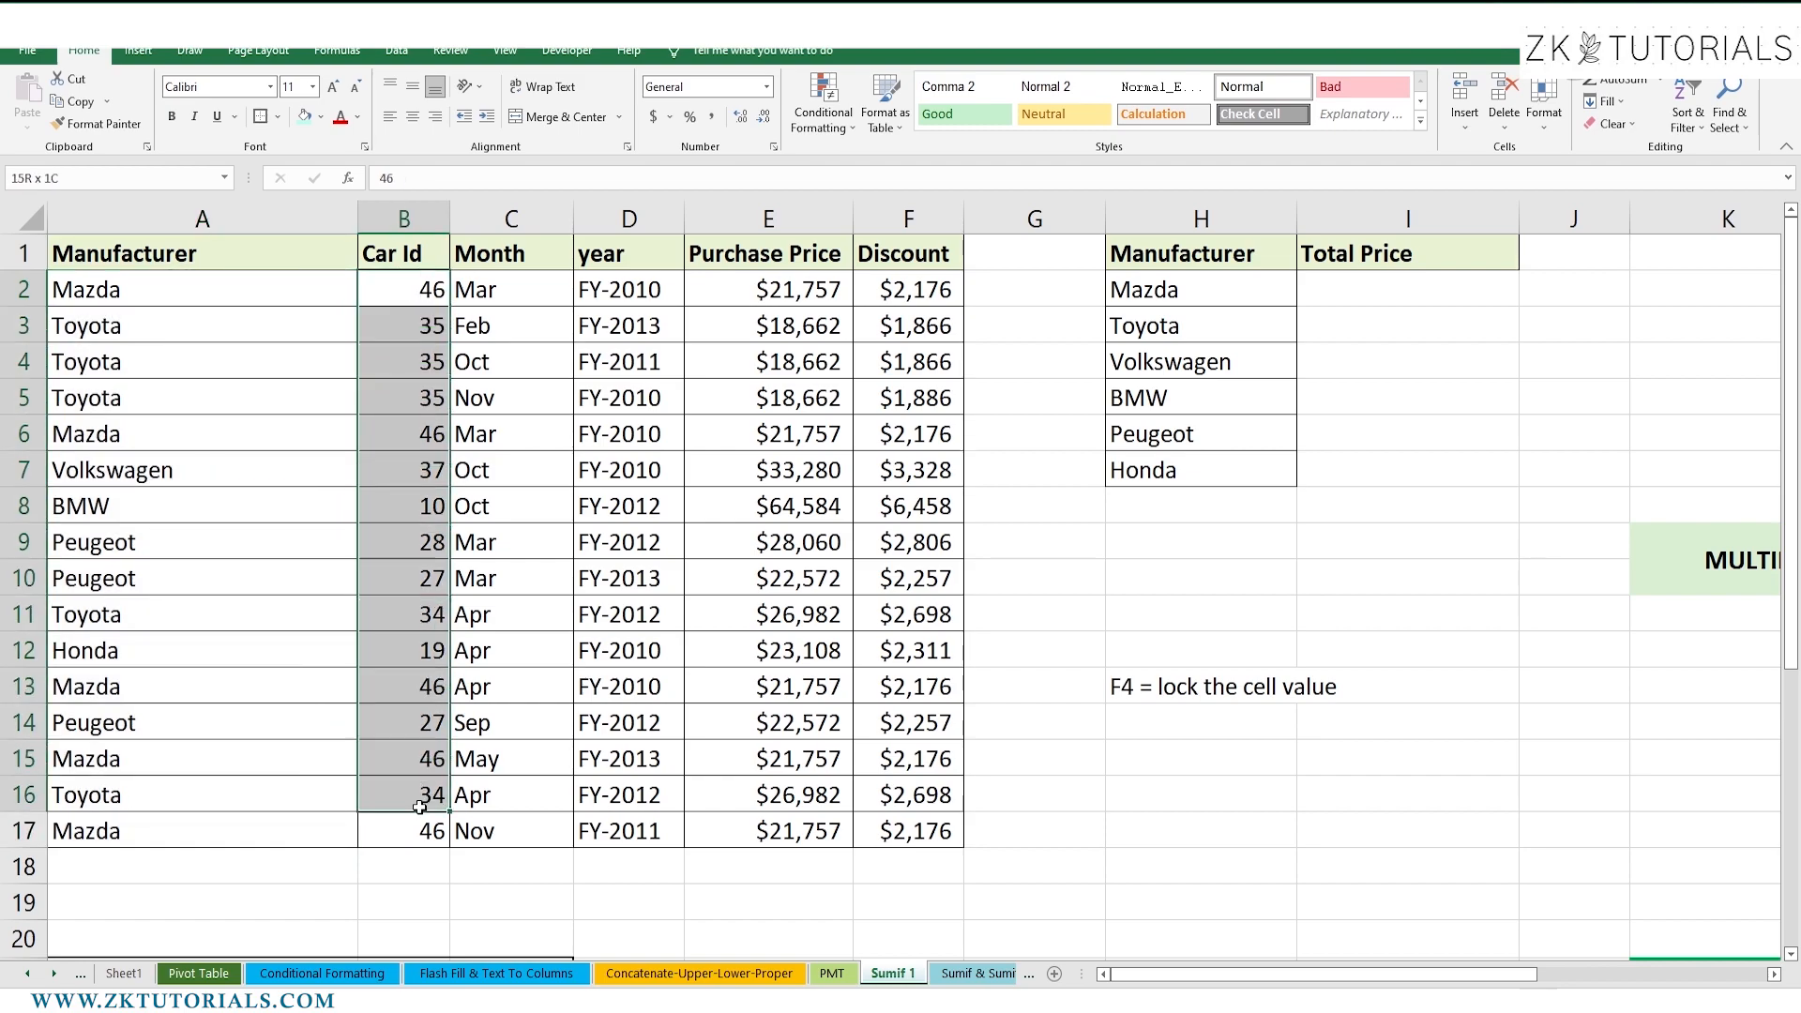
# Compare the car IDs of the Mazda entries in rows 2, 6, 13, 15 and 17.
pyautogui.moveTo(312, 302); pyautogui.dragTo(413, 299)
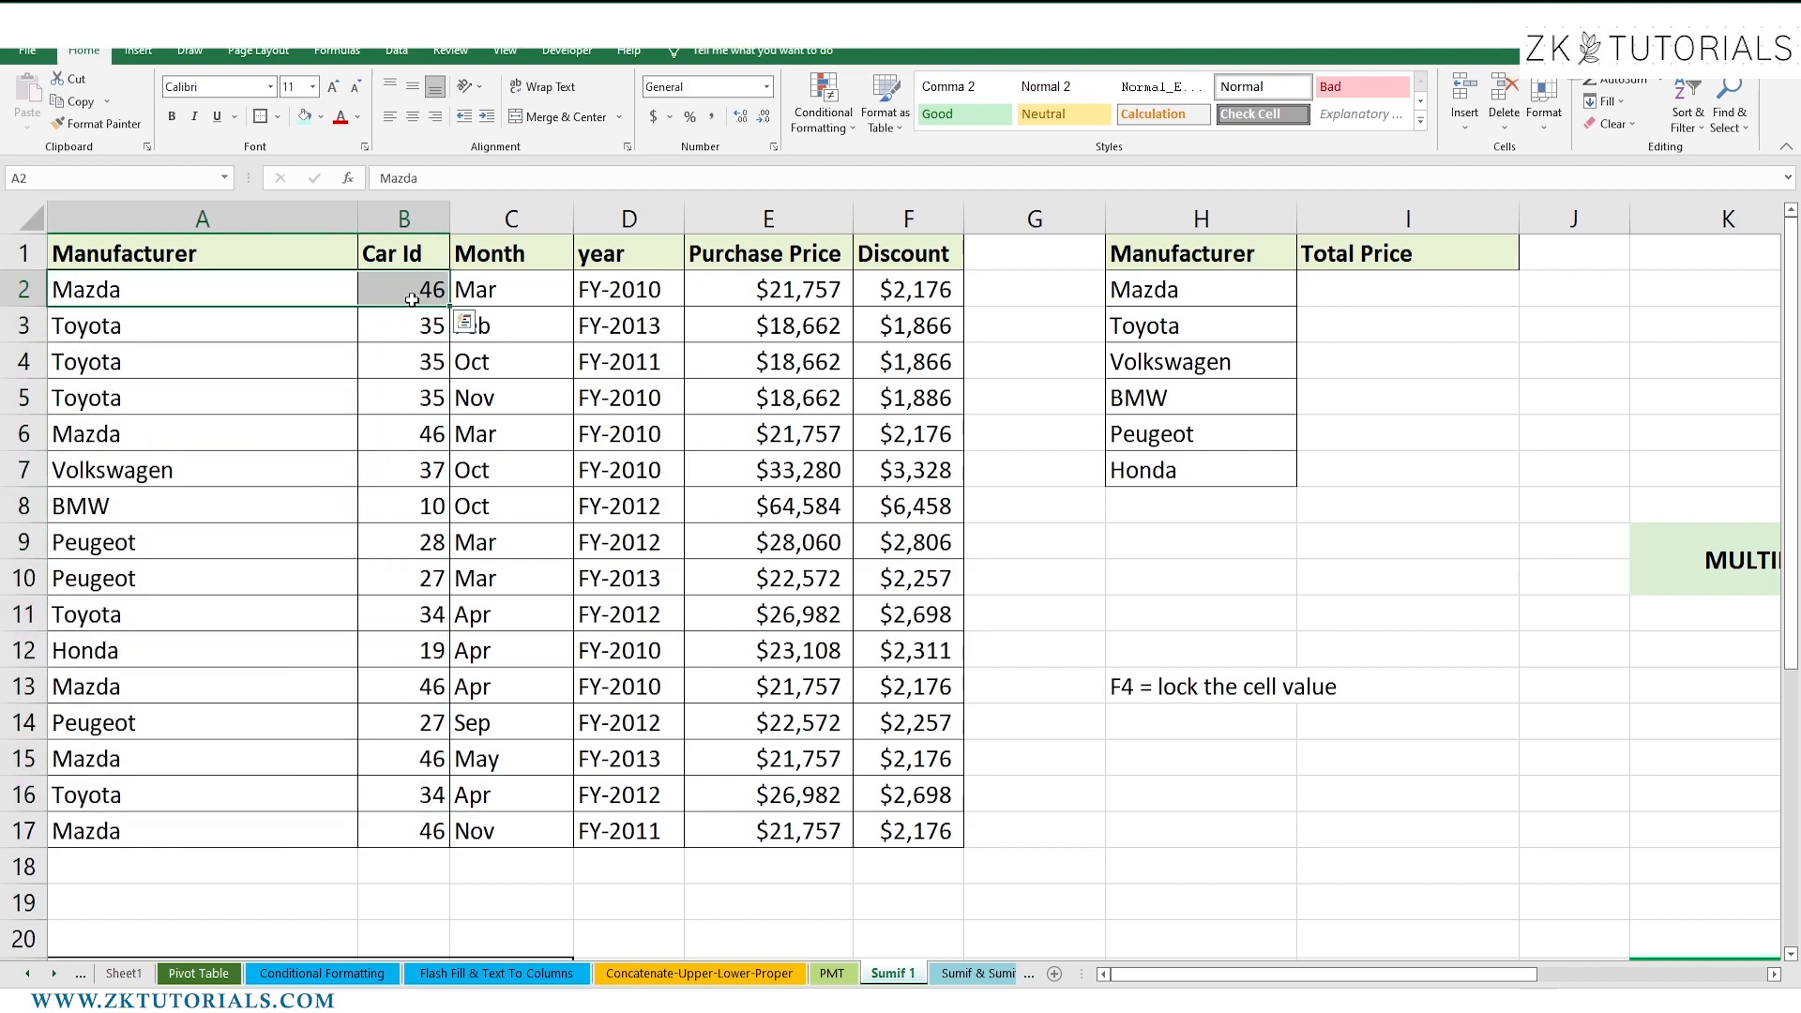
pyautogui.keyDown('ctrl'); pyautogui.click(301, 436); pyautogui.keyUp('ctrl')
pyautogui.moveTo(302, 435); pyautogui.dragTo(411, 431)
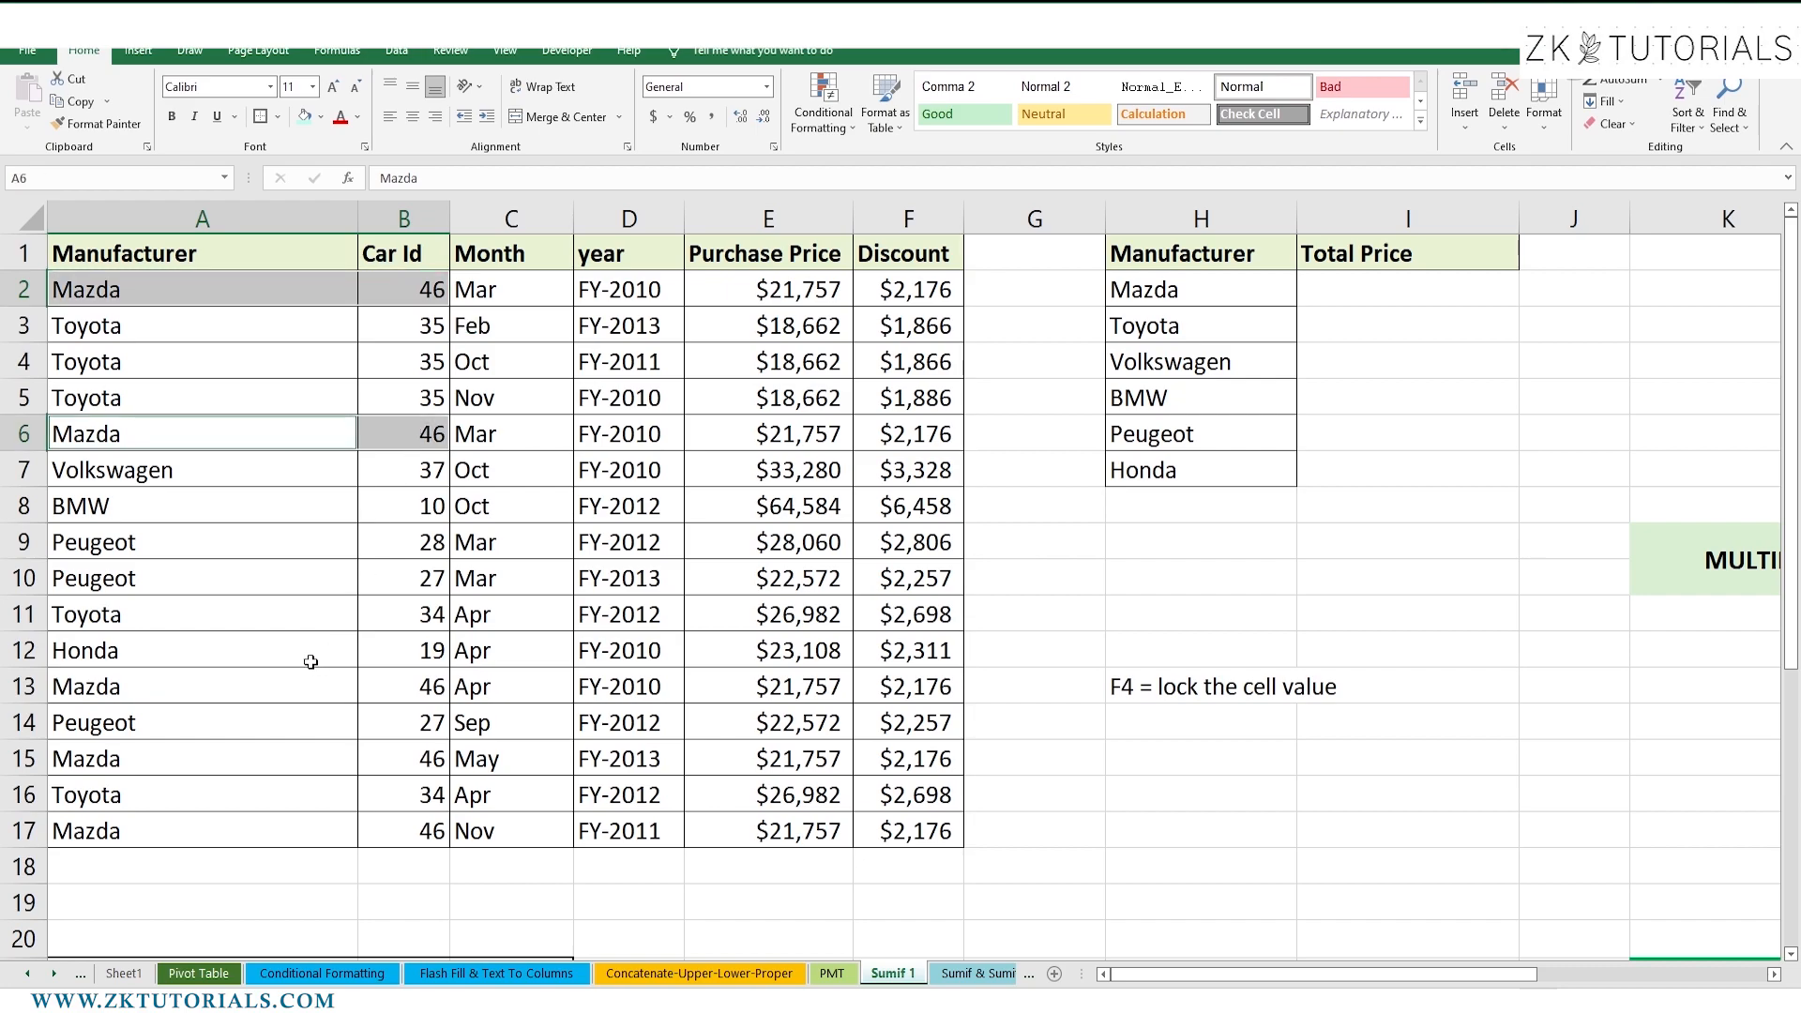
pyautogui.moveTo(290, 683); pyautogui.dragTo(422, 688)
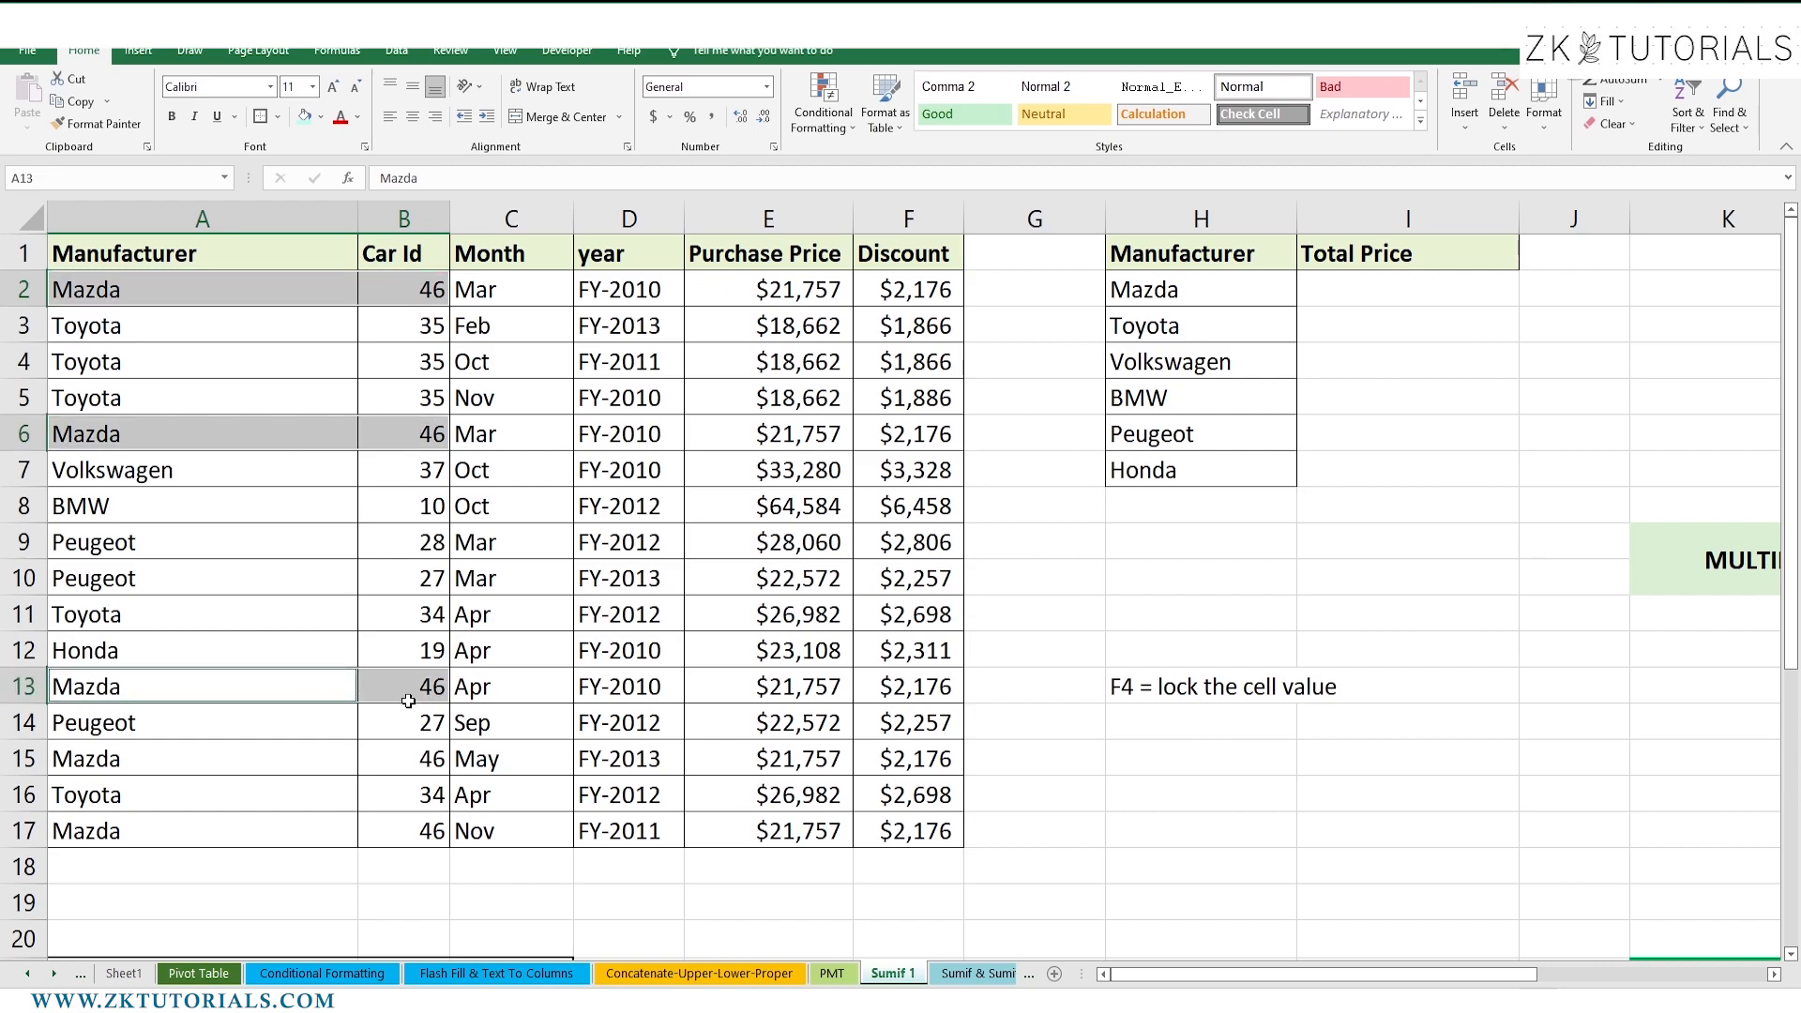
pyautogui.moveTo(318, 751); pyautogui.dragTo(394, 762)
pyautogui.moveTo(333, 828); pyautogui.dragTo(399, 830)
# Compare the Peugeot car IDs in rows 9, 10 and 14, and set the ID in B9 to 27.
pyautogui.moveTo(317, 713); pyautogui.dragTo(405, 722)
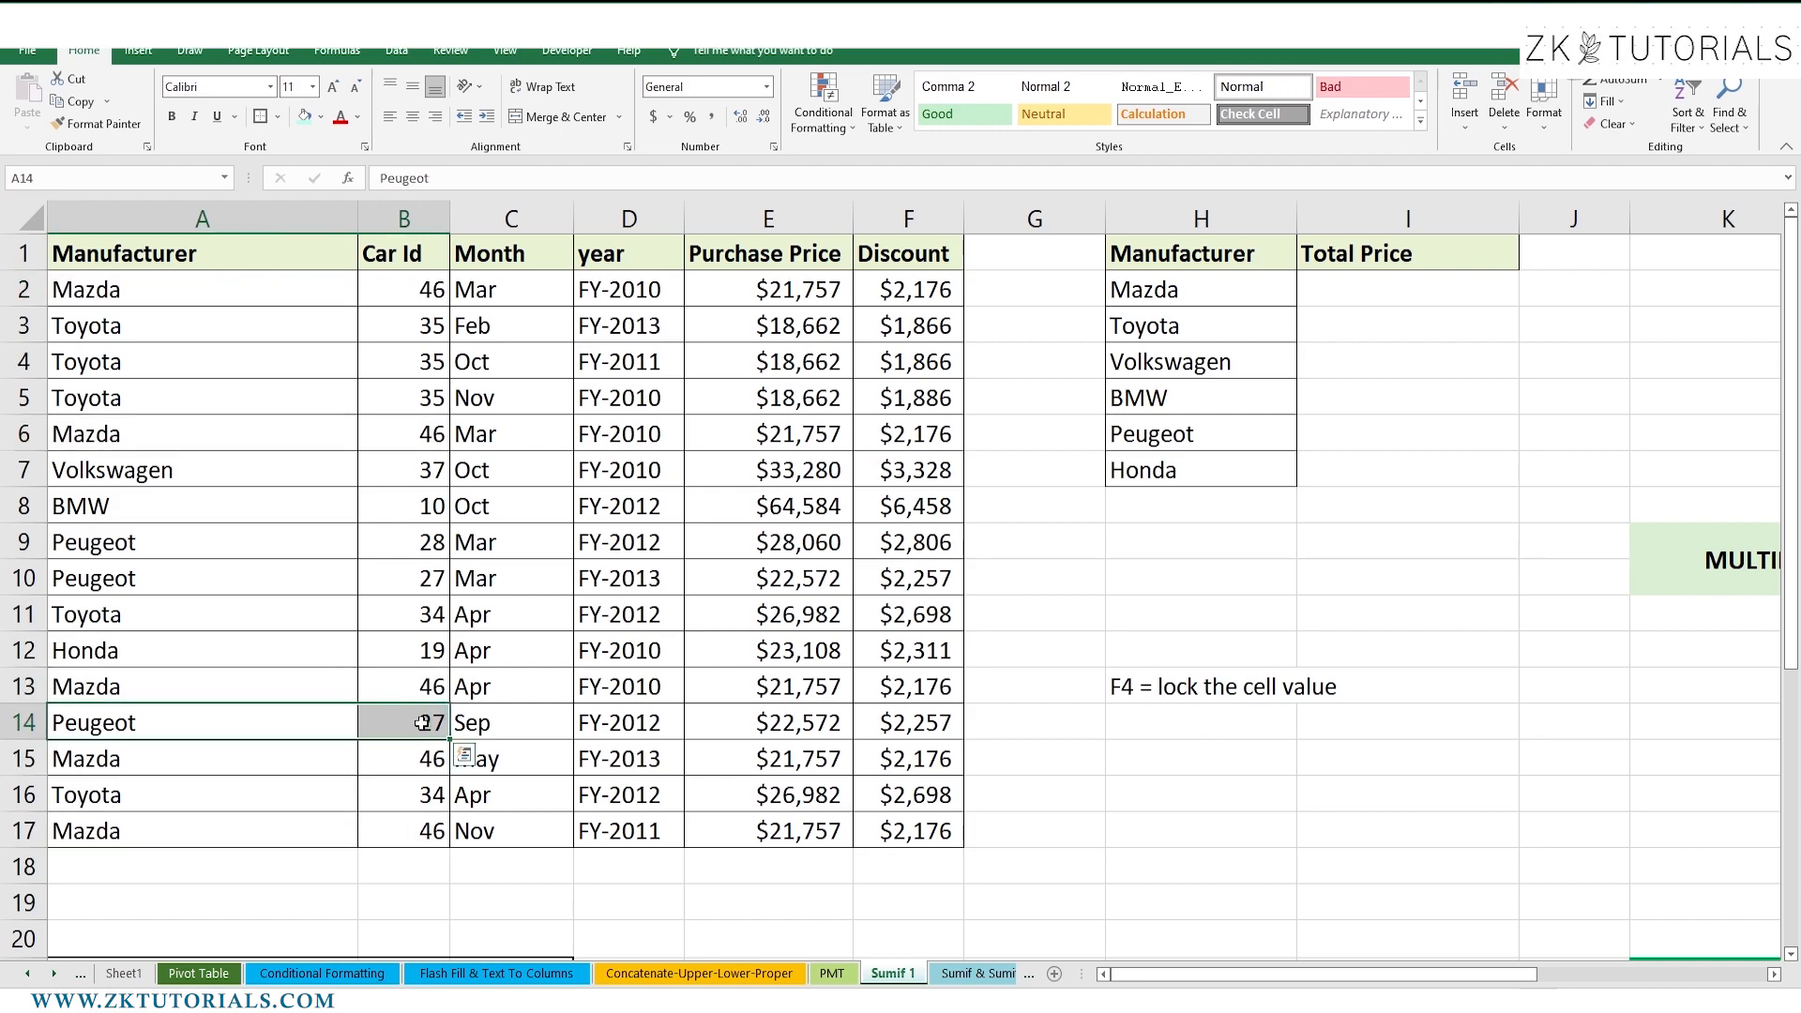
pyautogui.moveTo(310, 578); pyautogui.dragTo(384, 576)
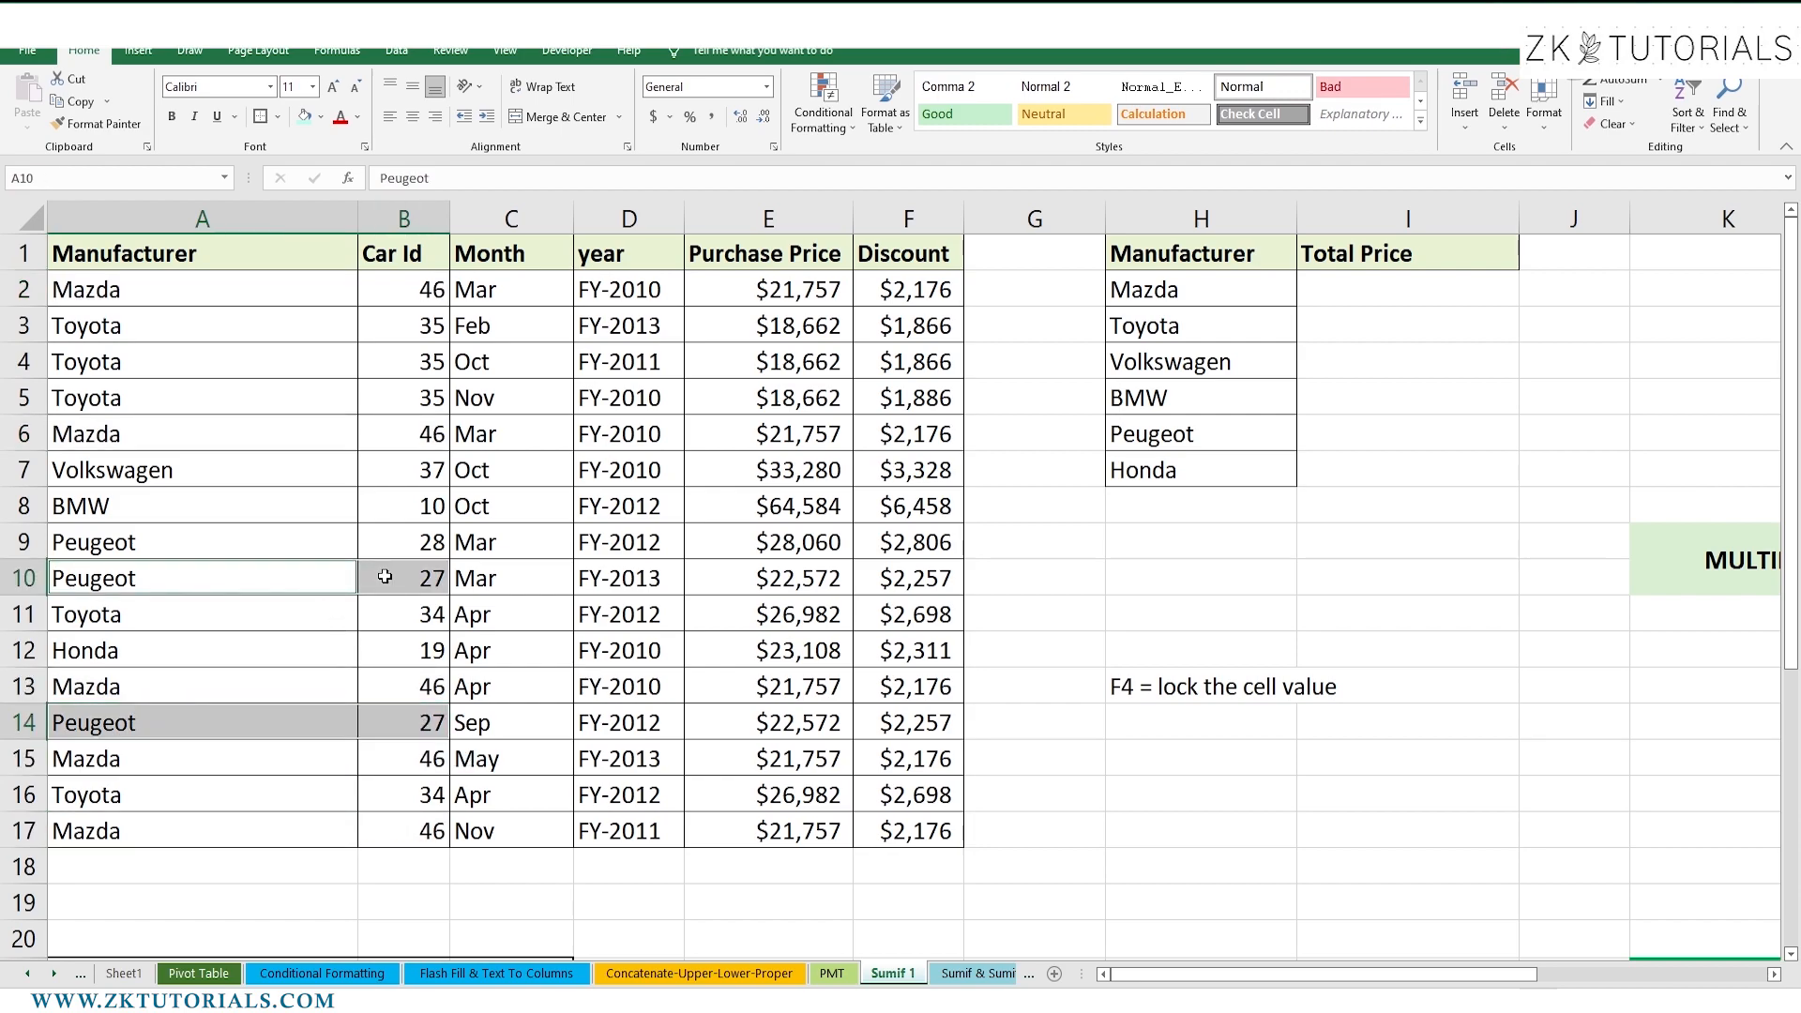
pyautogui.click(441, 540)
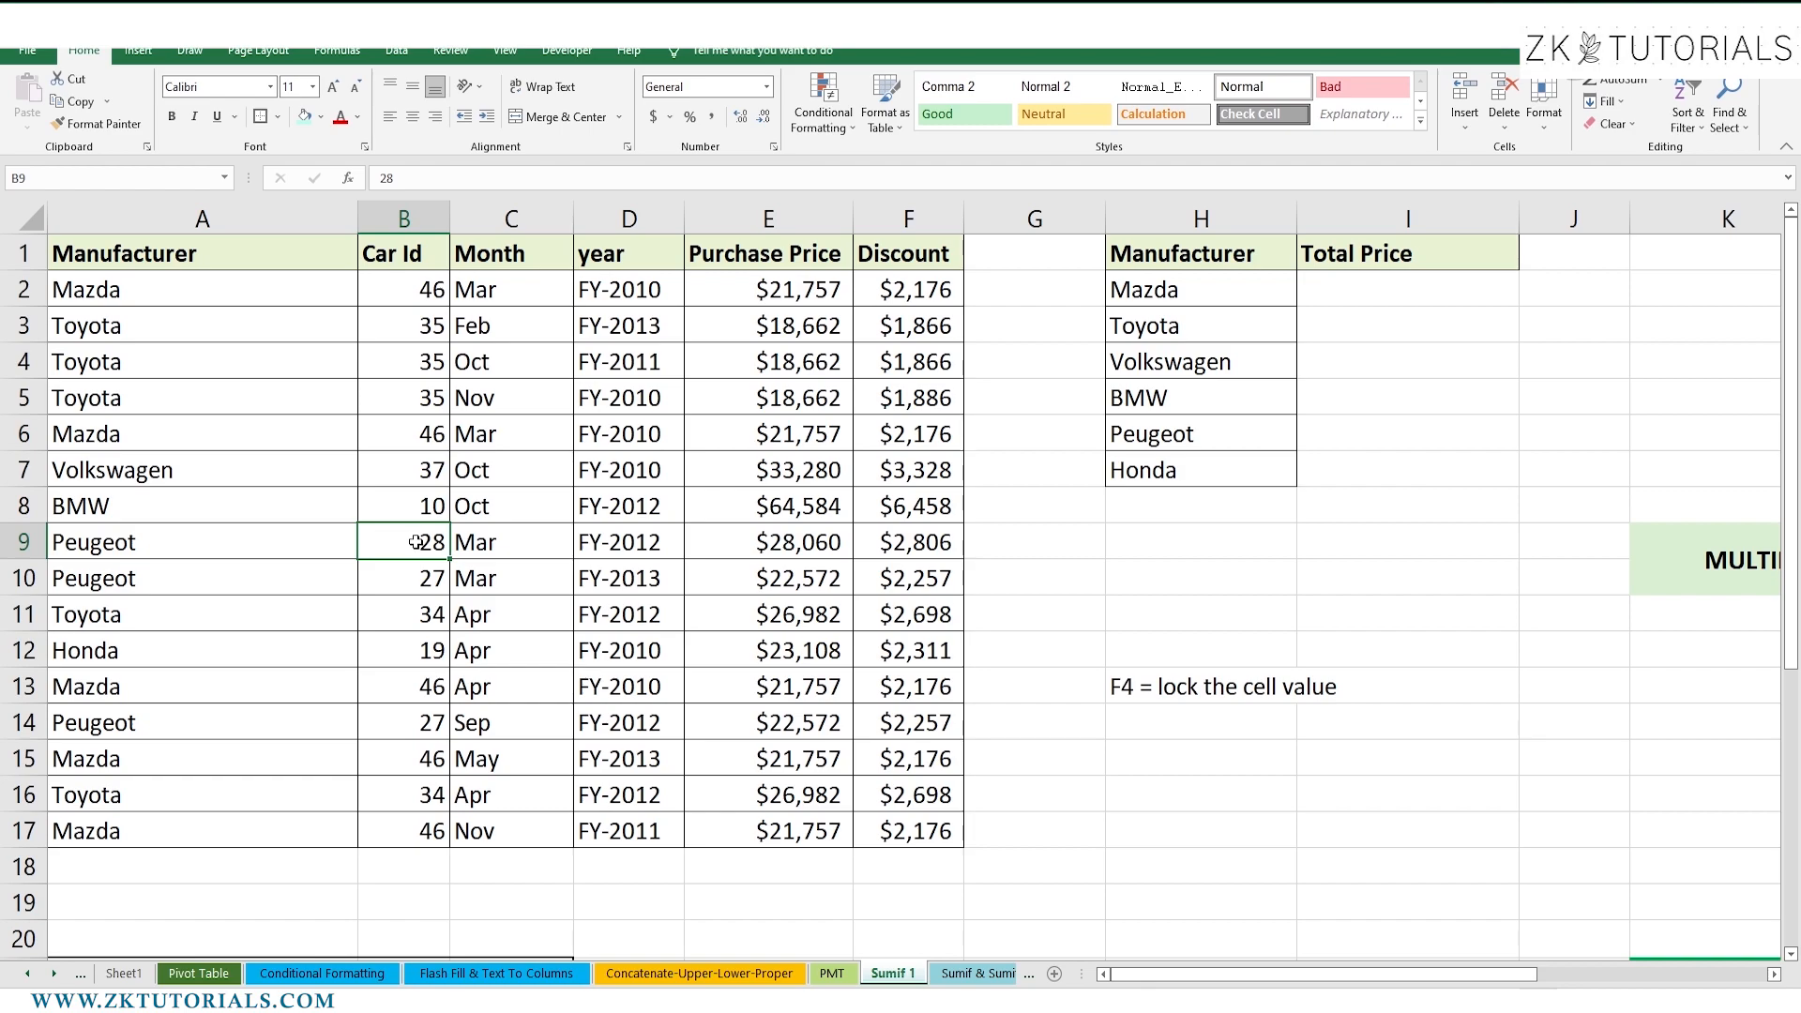
pyautogui.click(515, 170)
pyautogui.press('BackSpace')
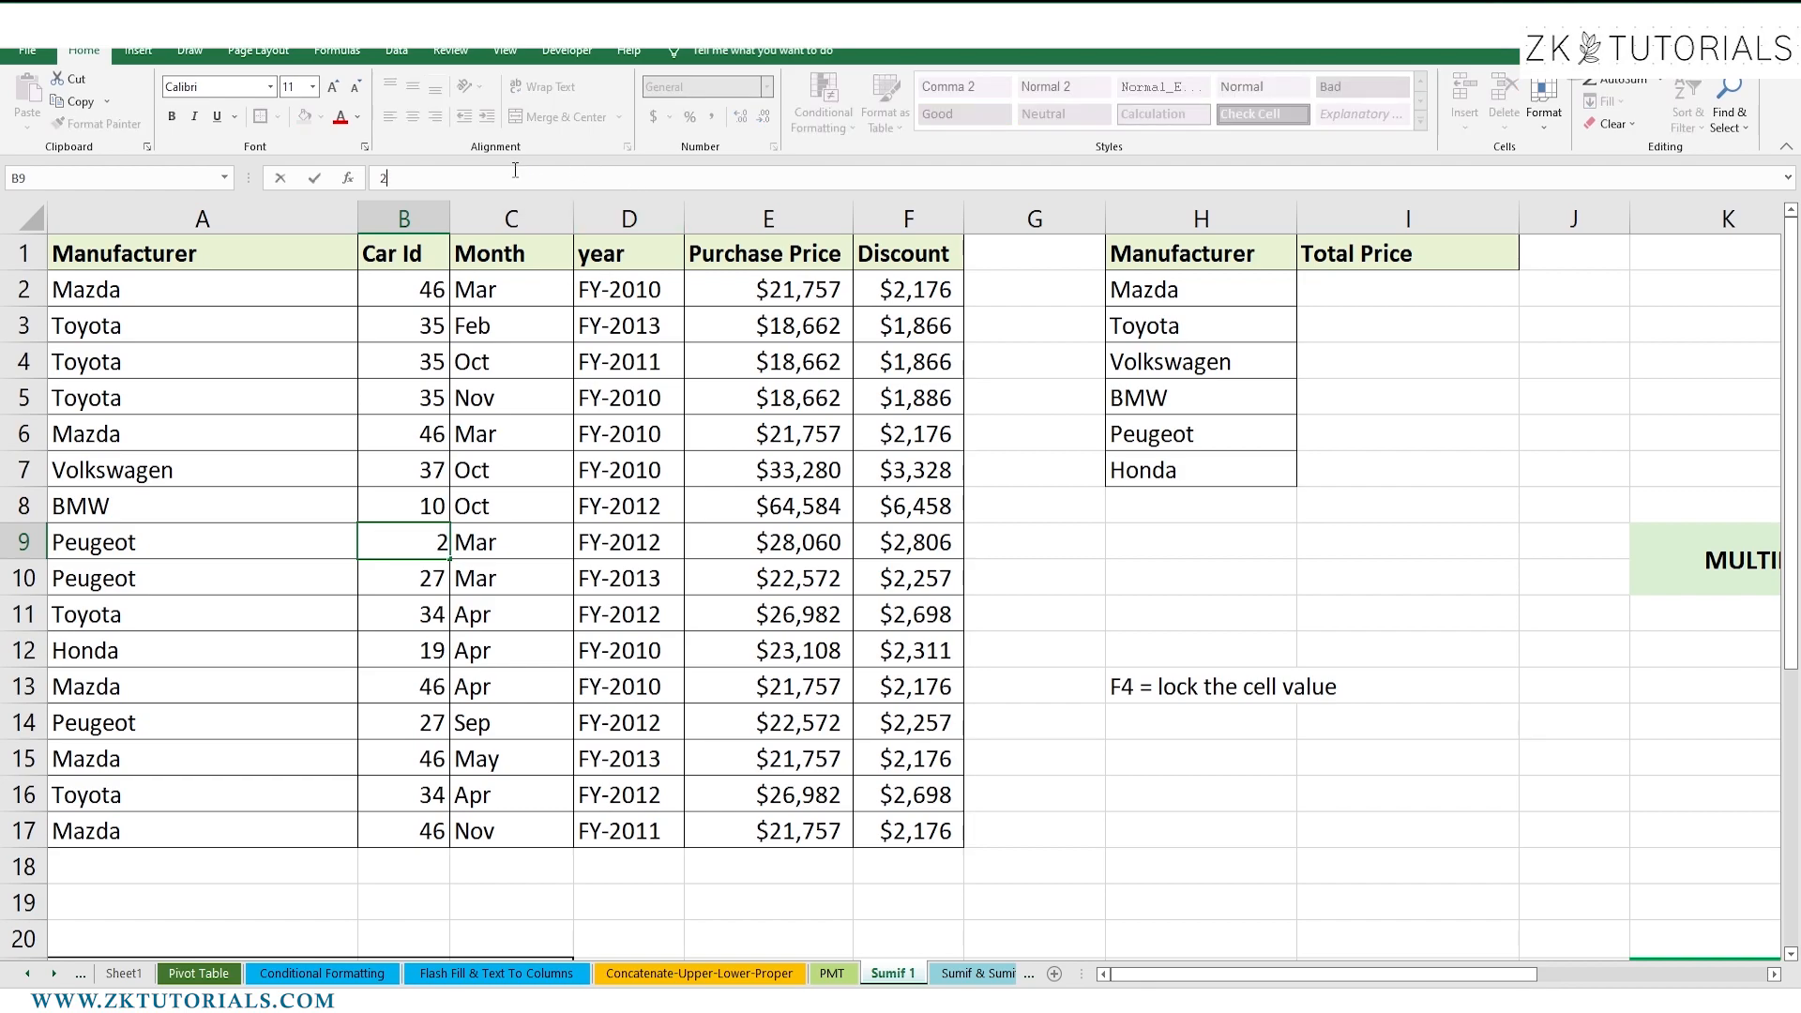
pyautogui.write('7')
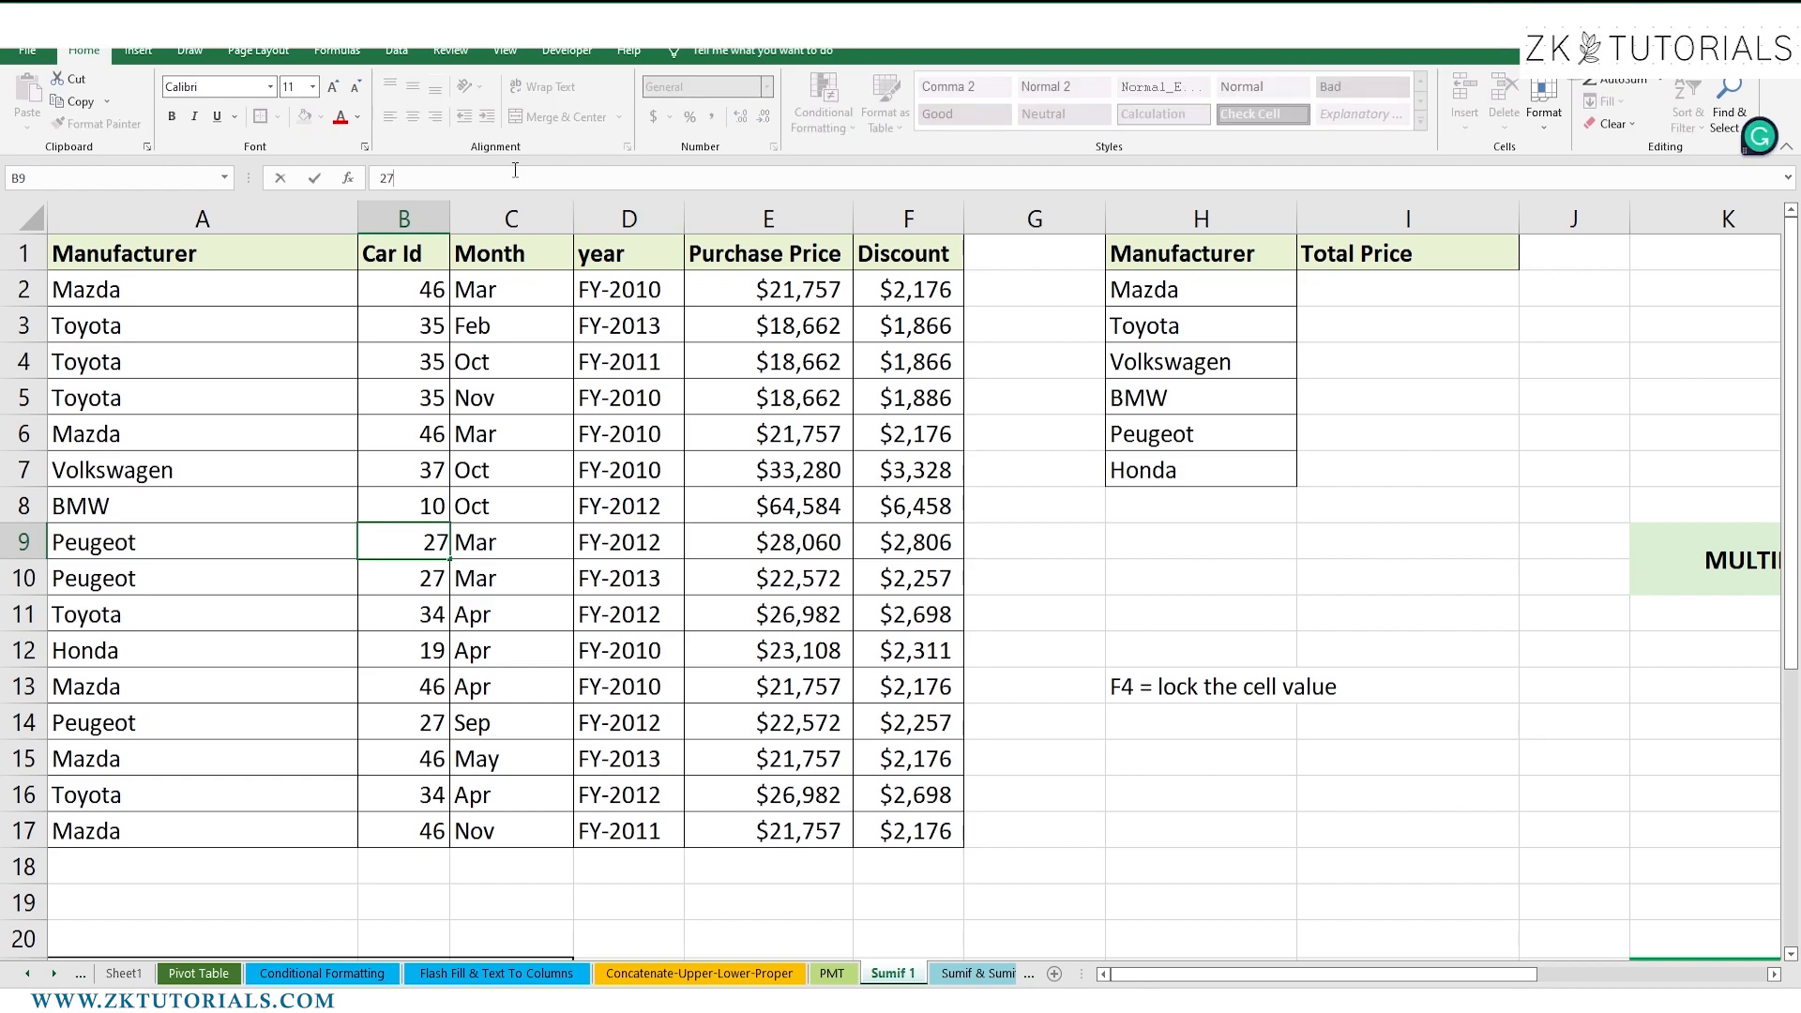
pyautogui.press('Return')
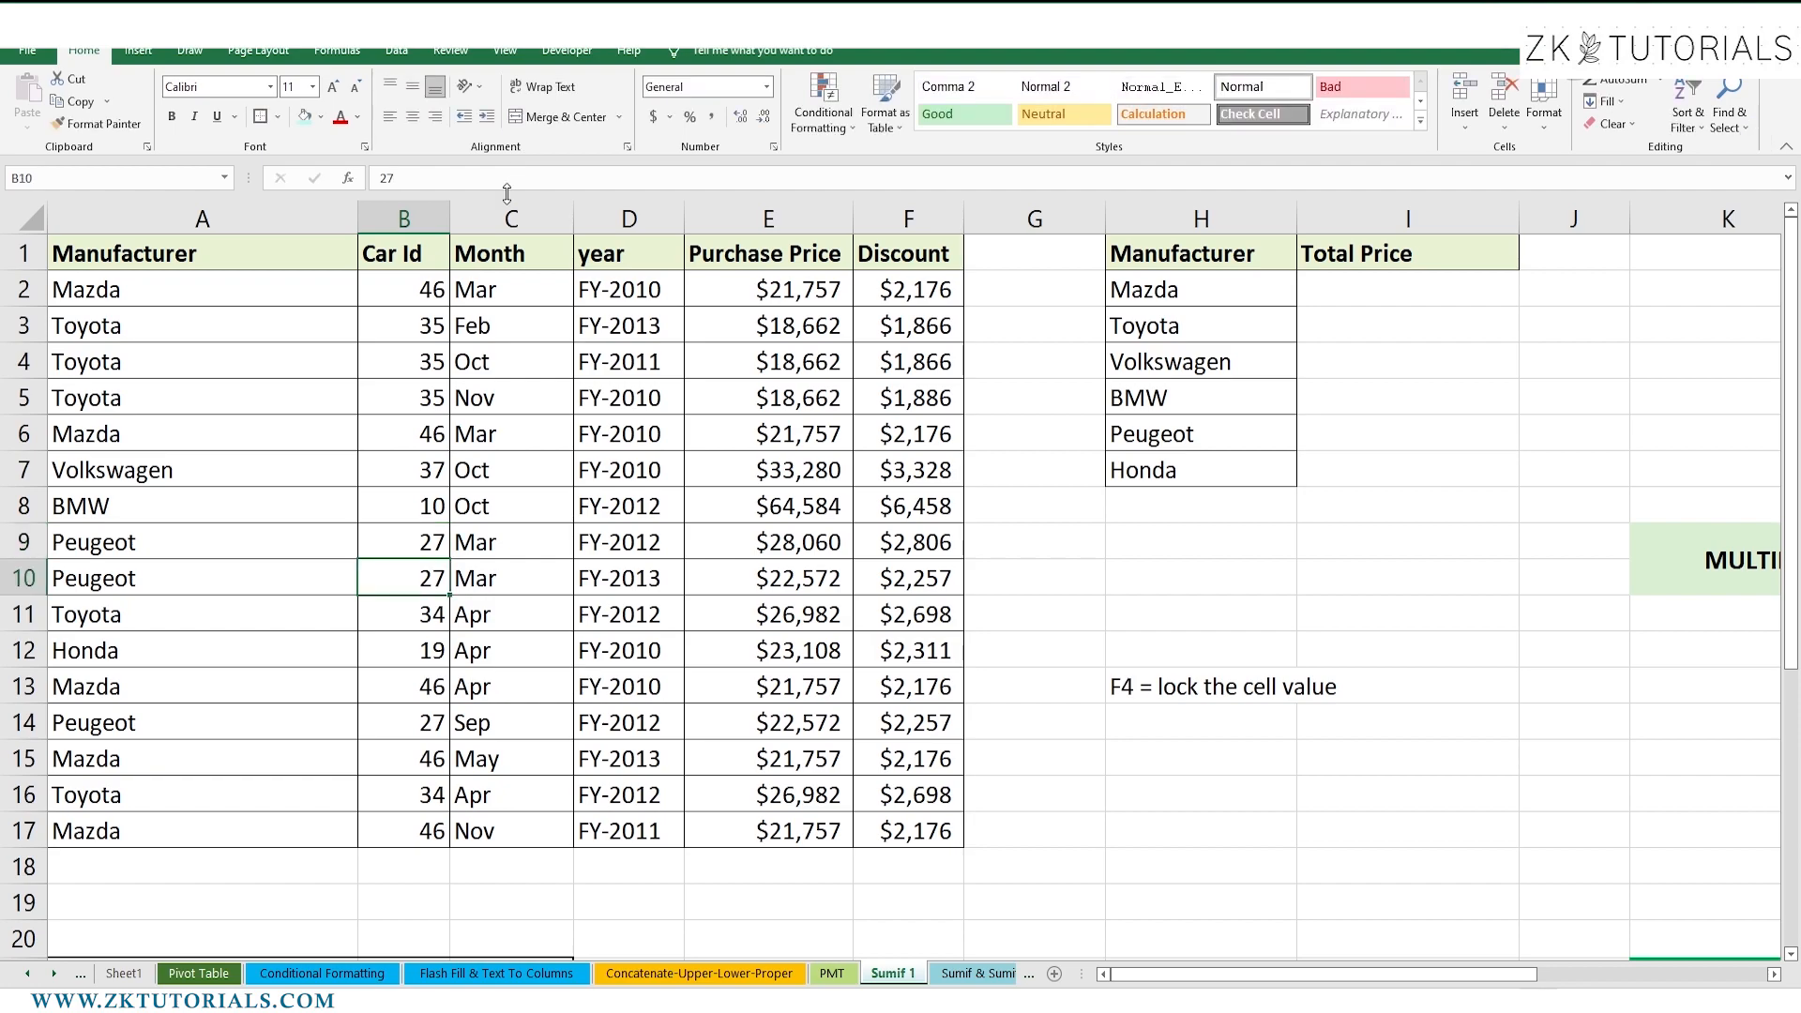
# Compare the car IDs of the Toyota entries in rows 3, 4 and 16.
pyautogui.moveTo(328, 325); pyautogui.dragTo(374, 357)
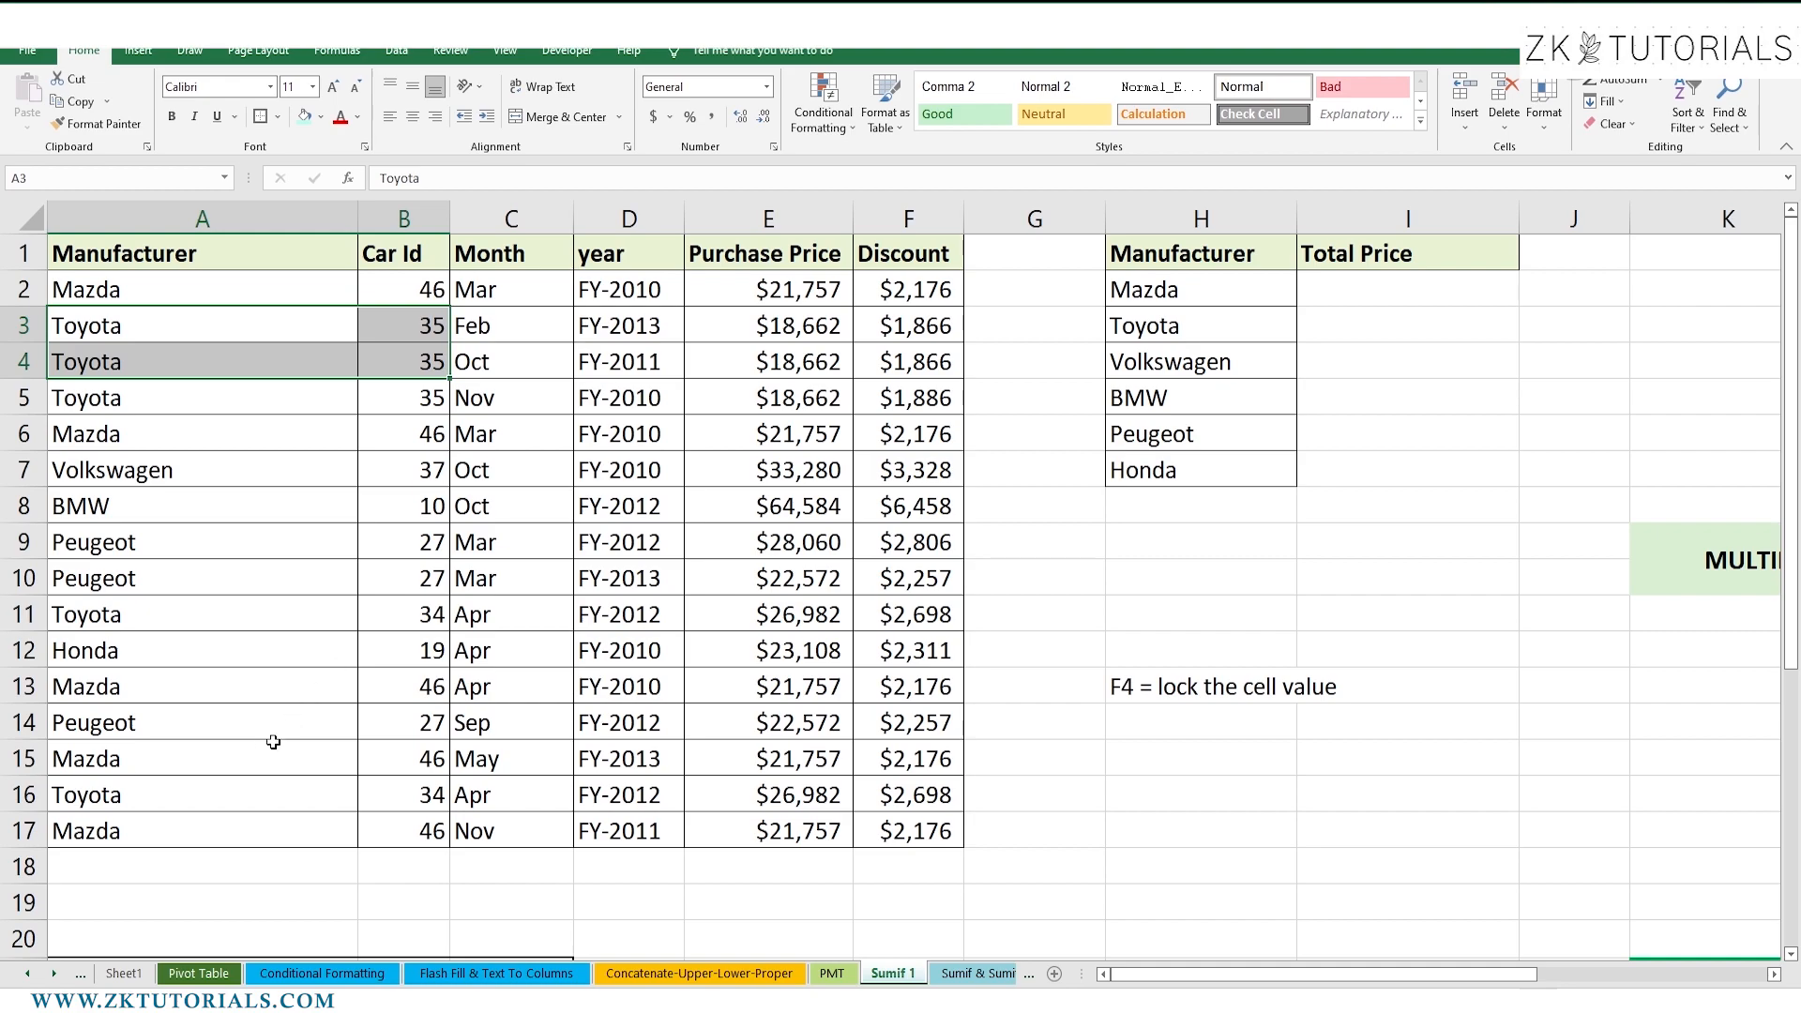
pyautogui.keyDown('ctrl'); pyautogui.moveTo(321, 793); pyautogui.dragTo(405, 805); pyautogui.keyUp('ctrl')
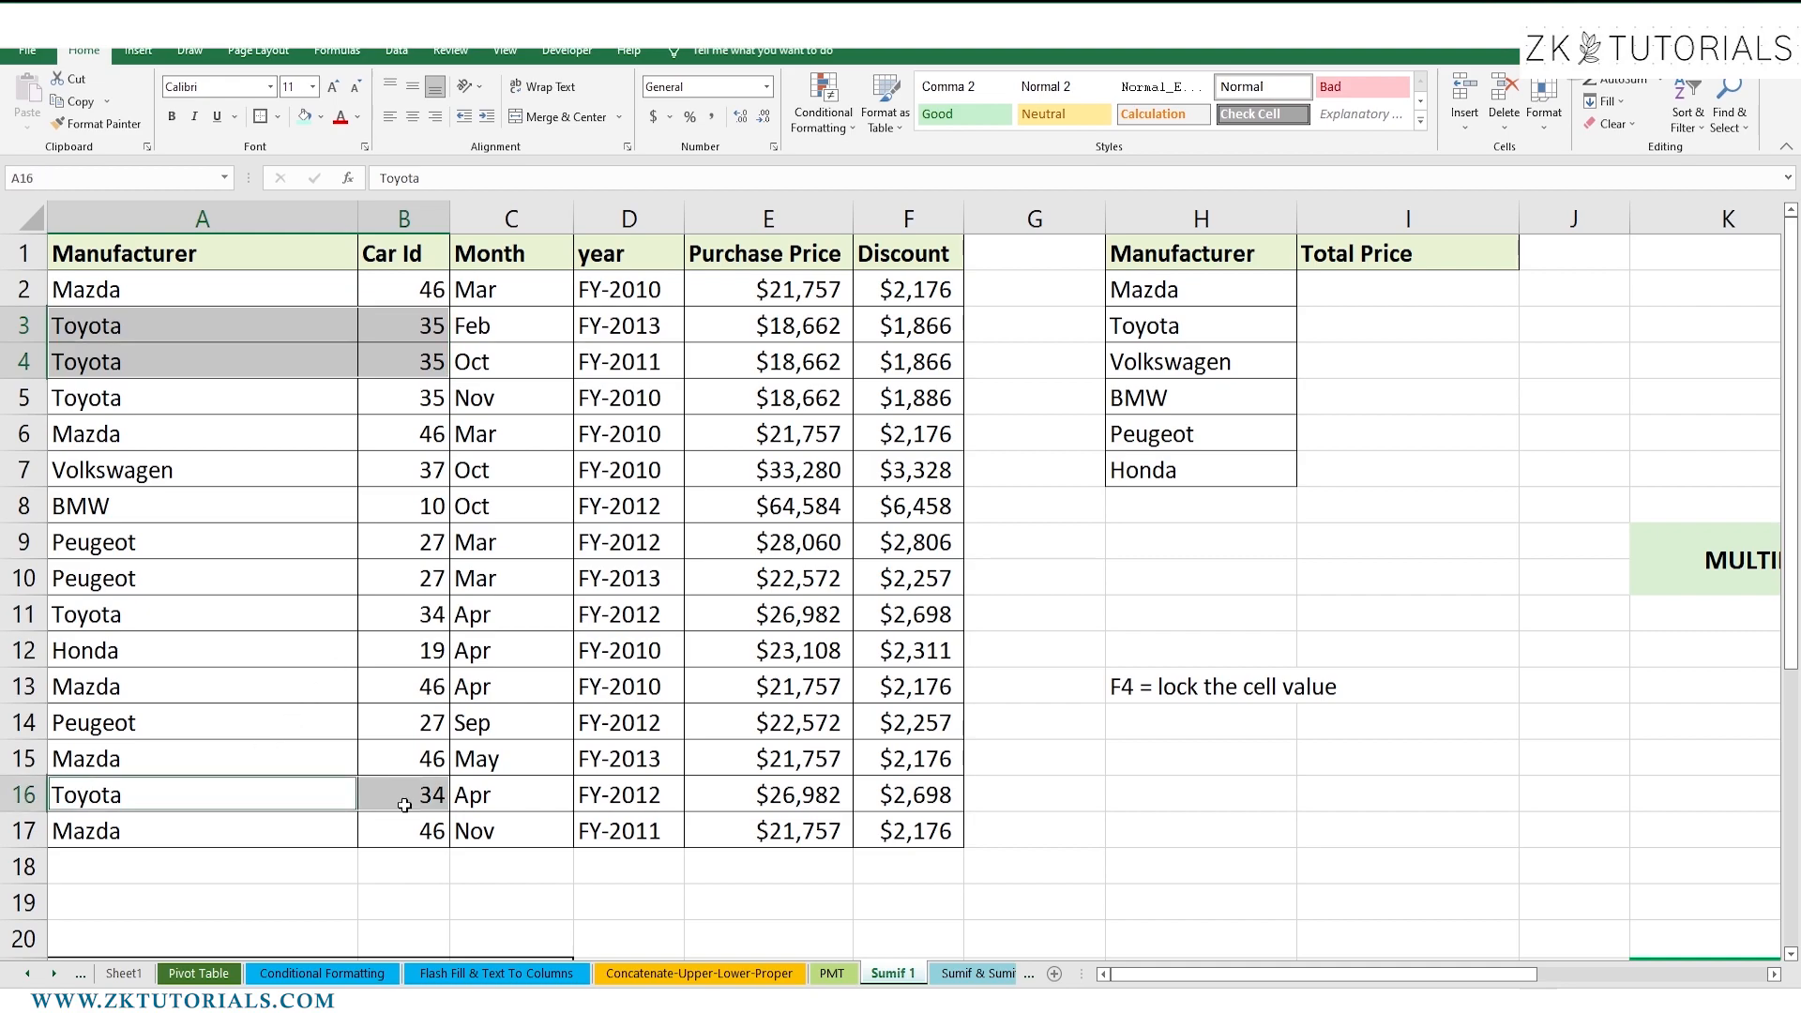
pyautogui.click(392, 423)
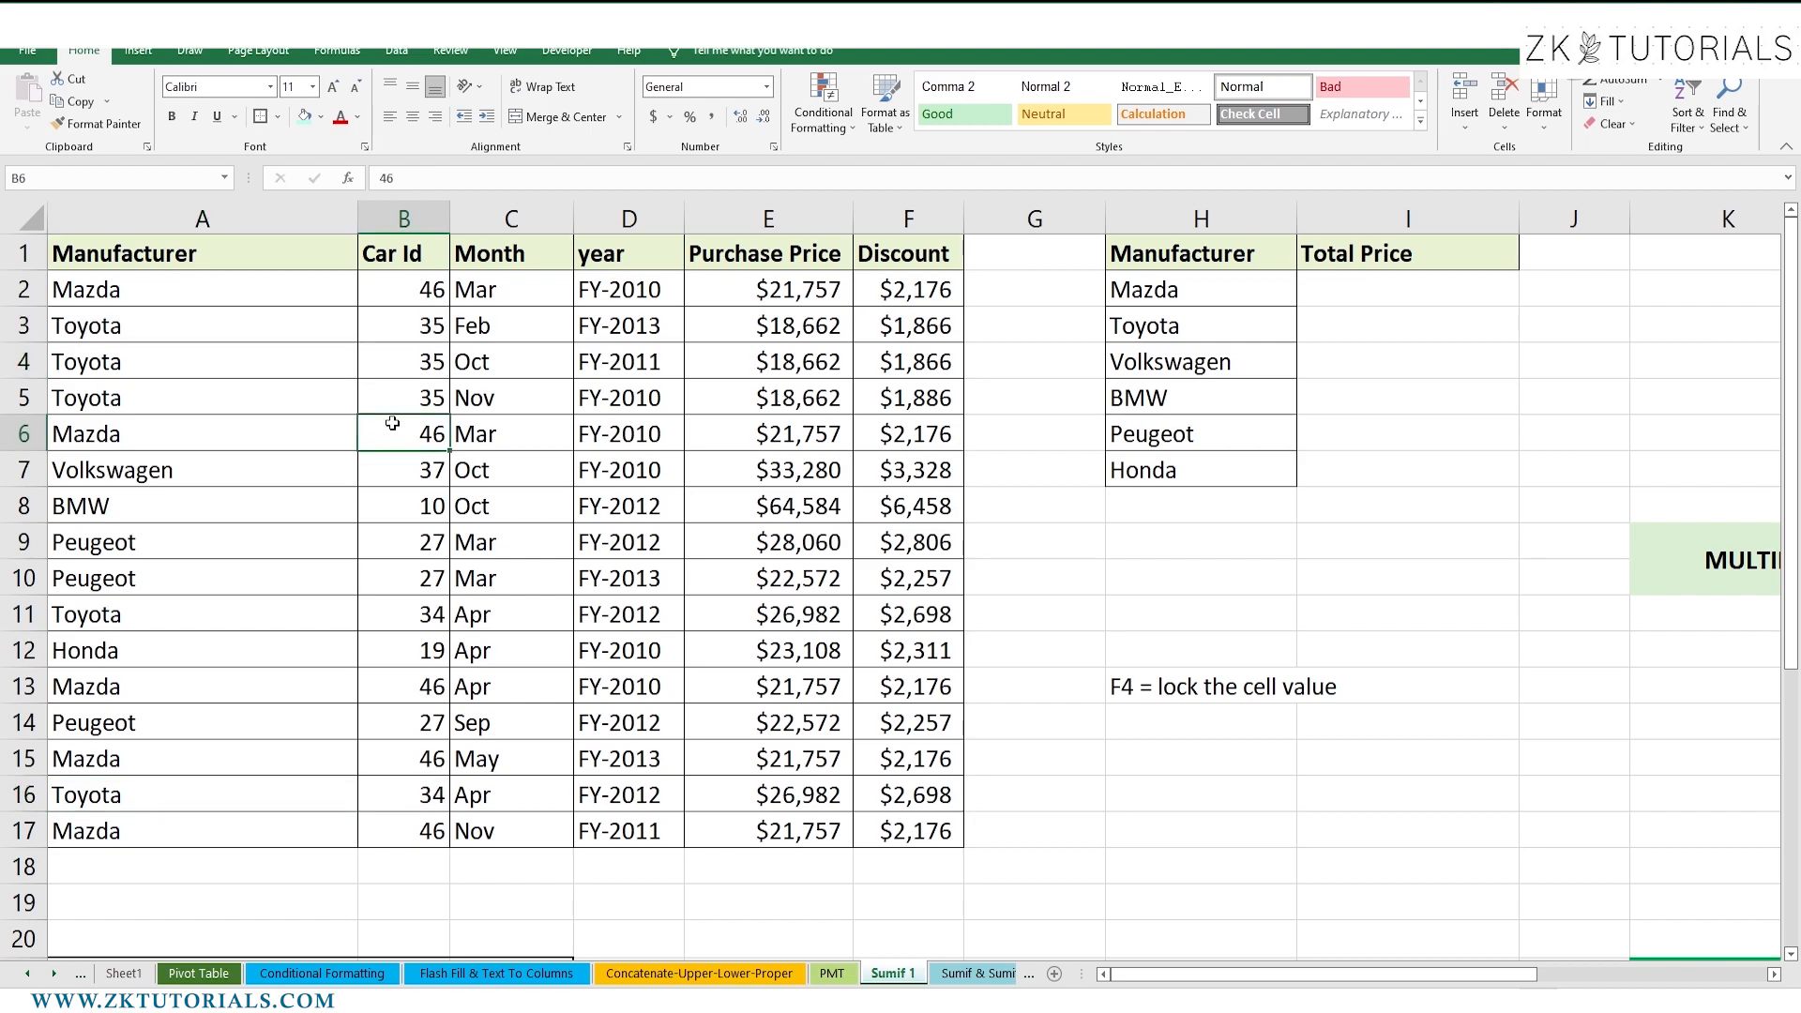
# Review the manufacturer list in H2:H7, the Total Price cell I2 and the Purchase Price and Discount columns that feed it.
pyautogui.click(217, 225)
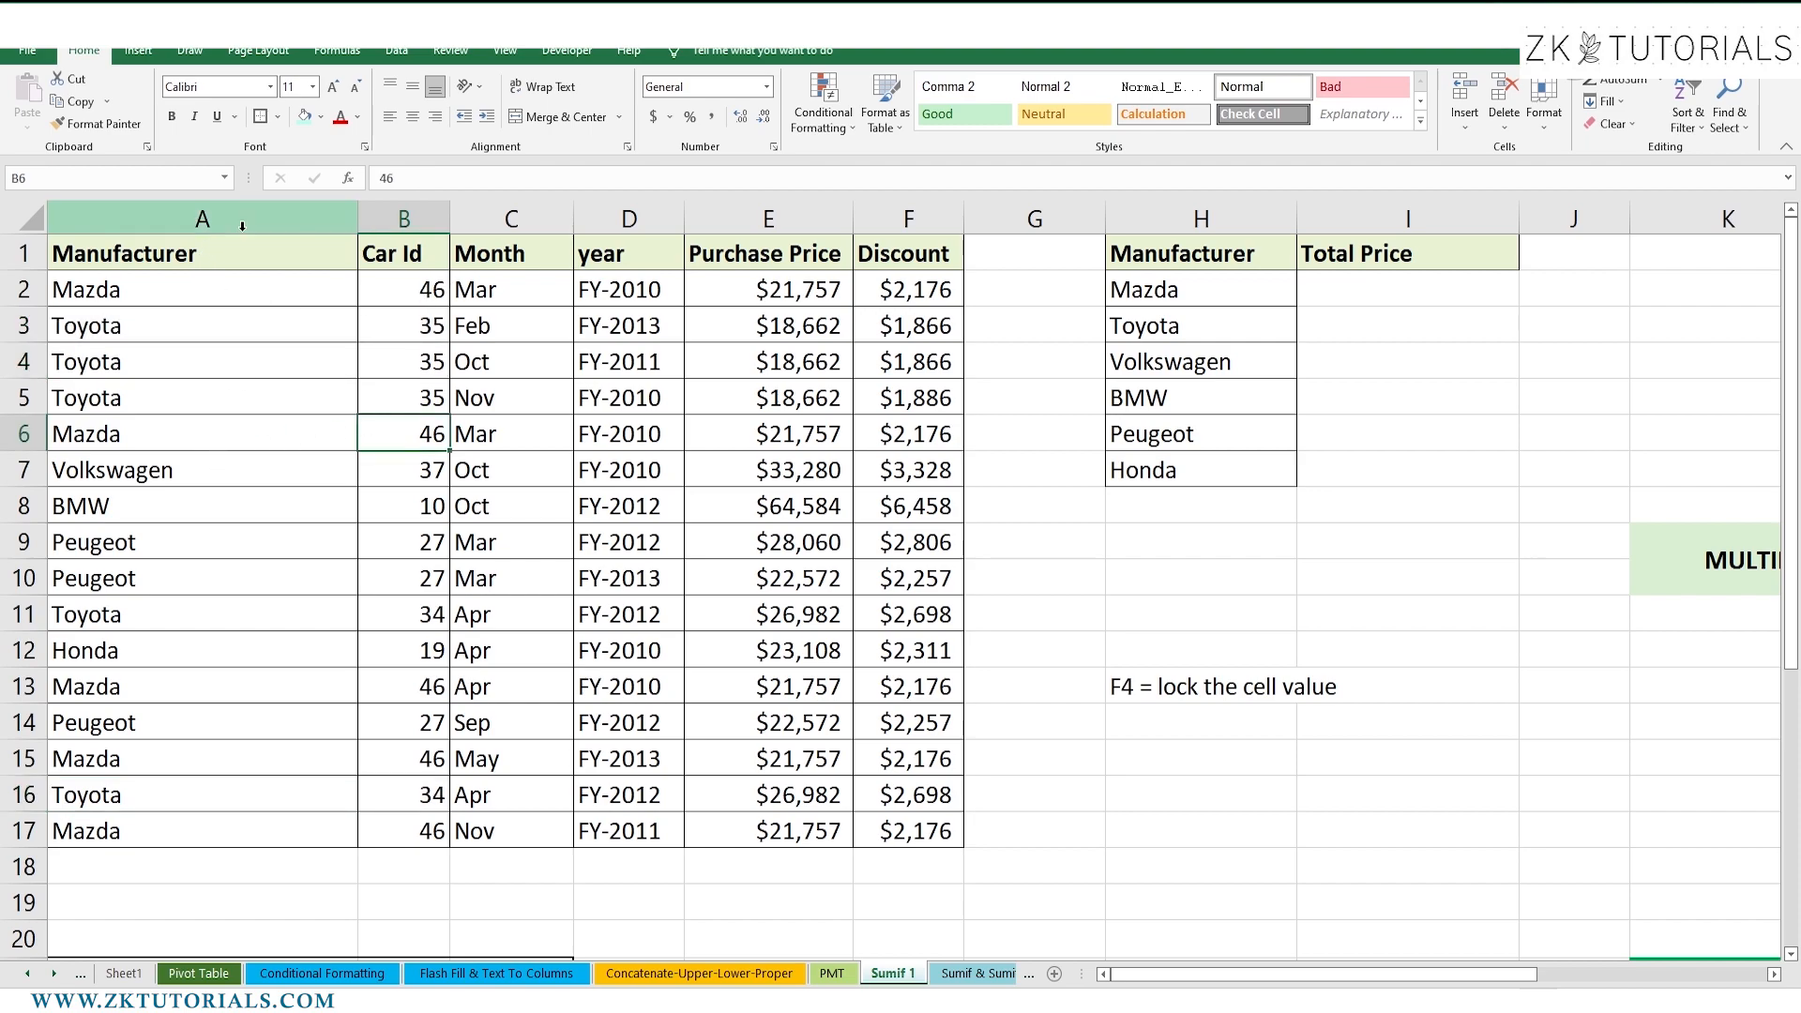
pyautogui.moveTo(1270, 294); pyautogui.dragTo(1219, 478)
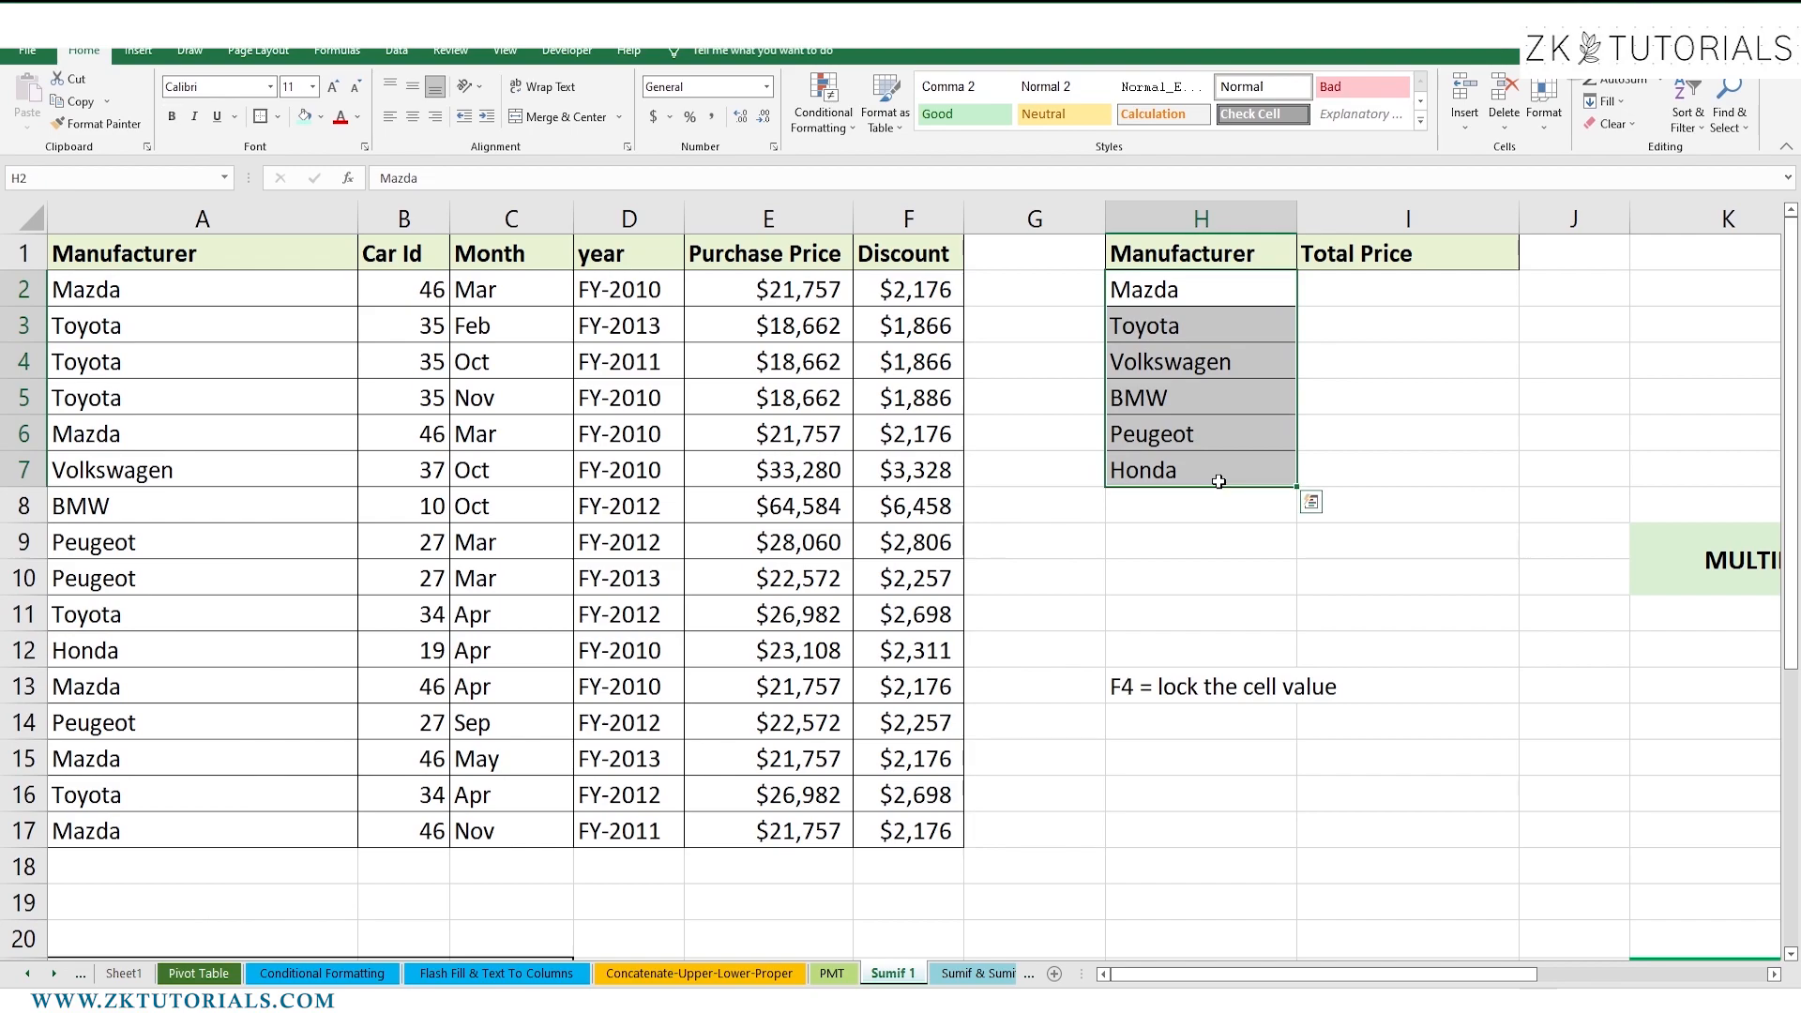
pyautogui.click(1340, 275)
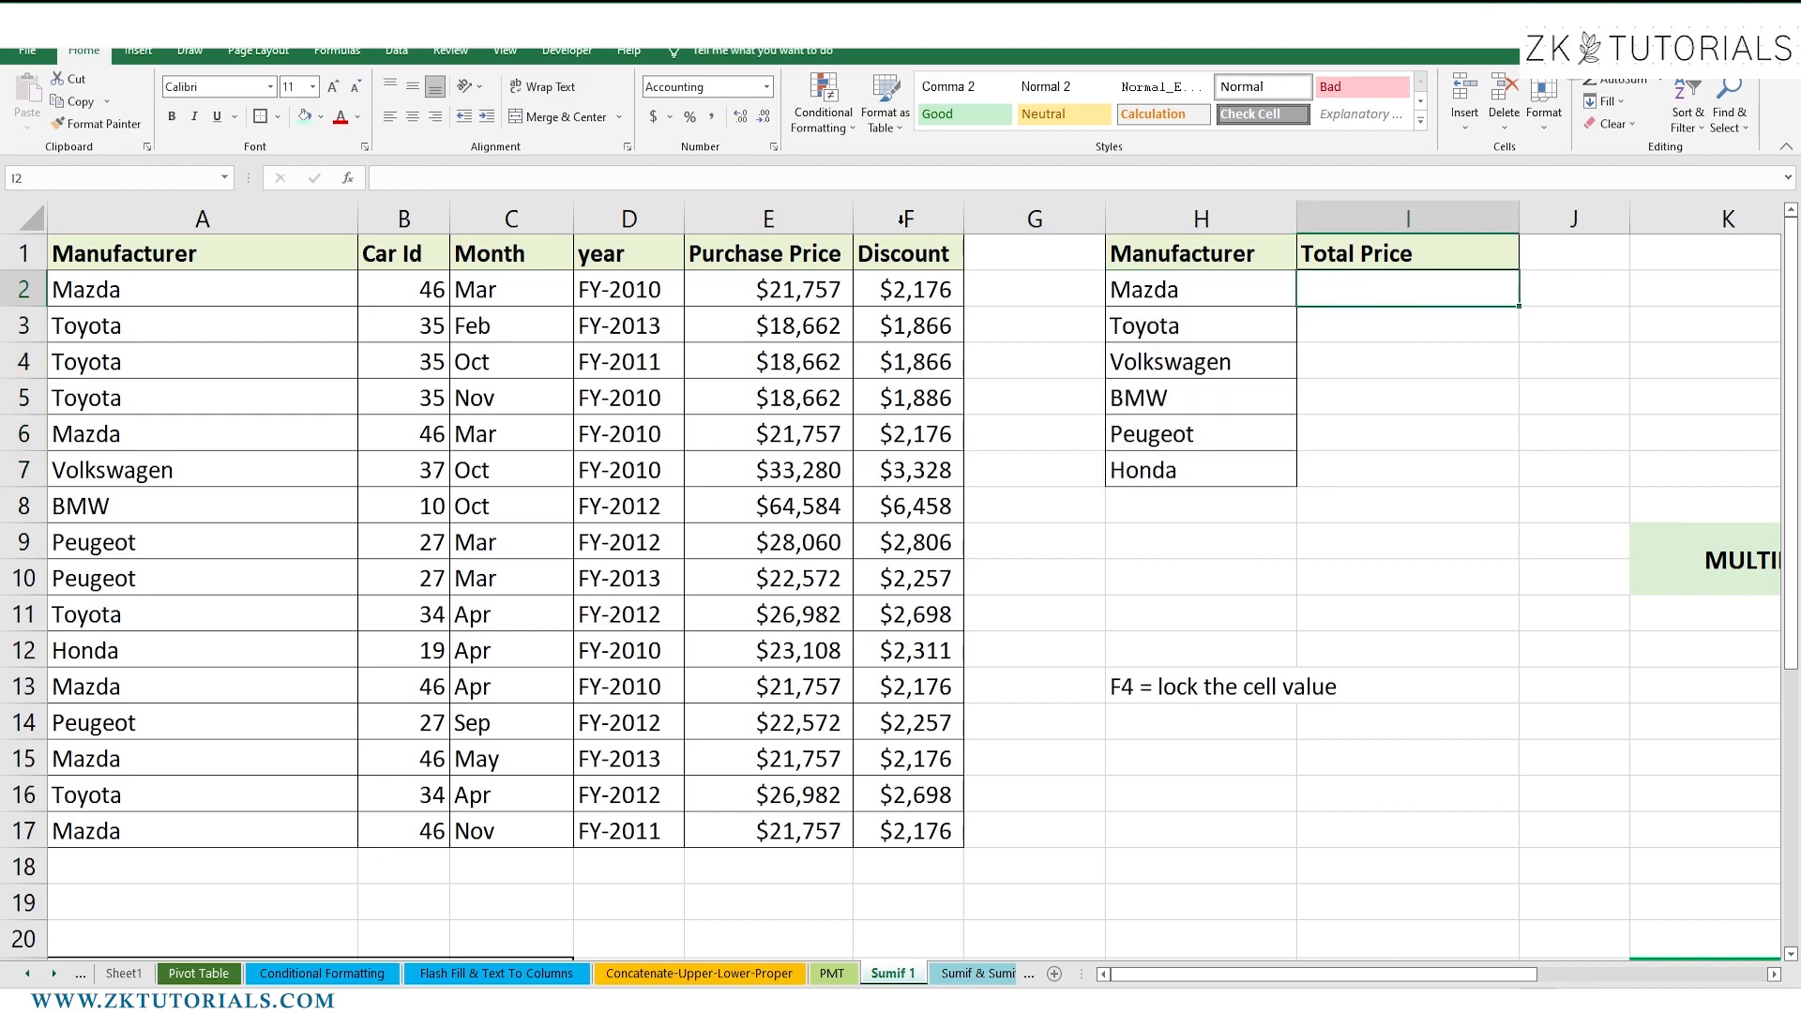
pyautogui.click(246, 300)
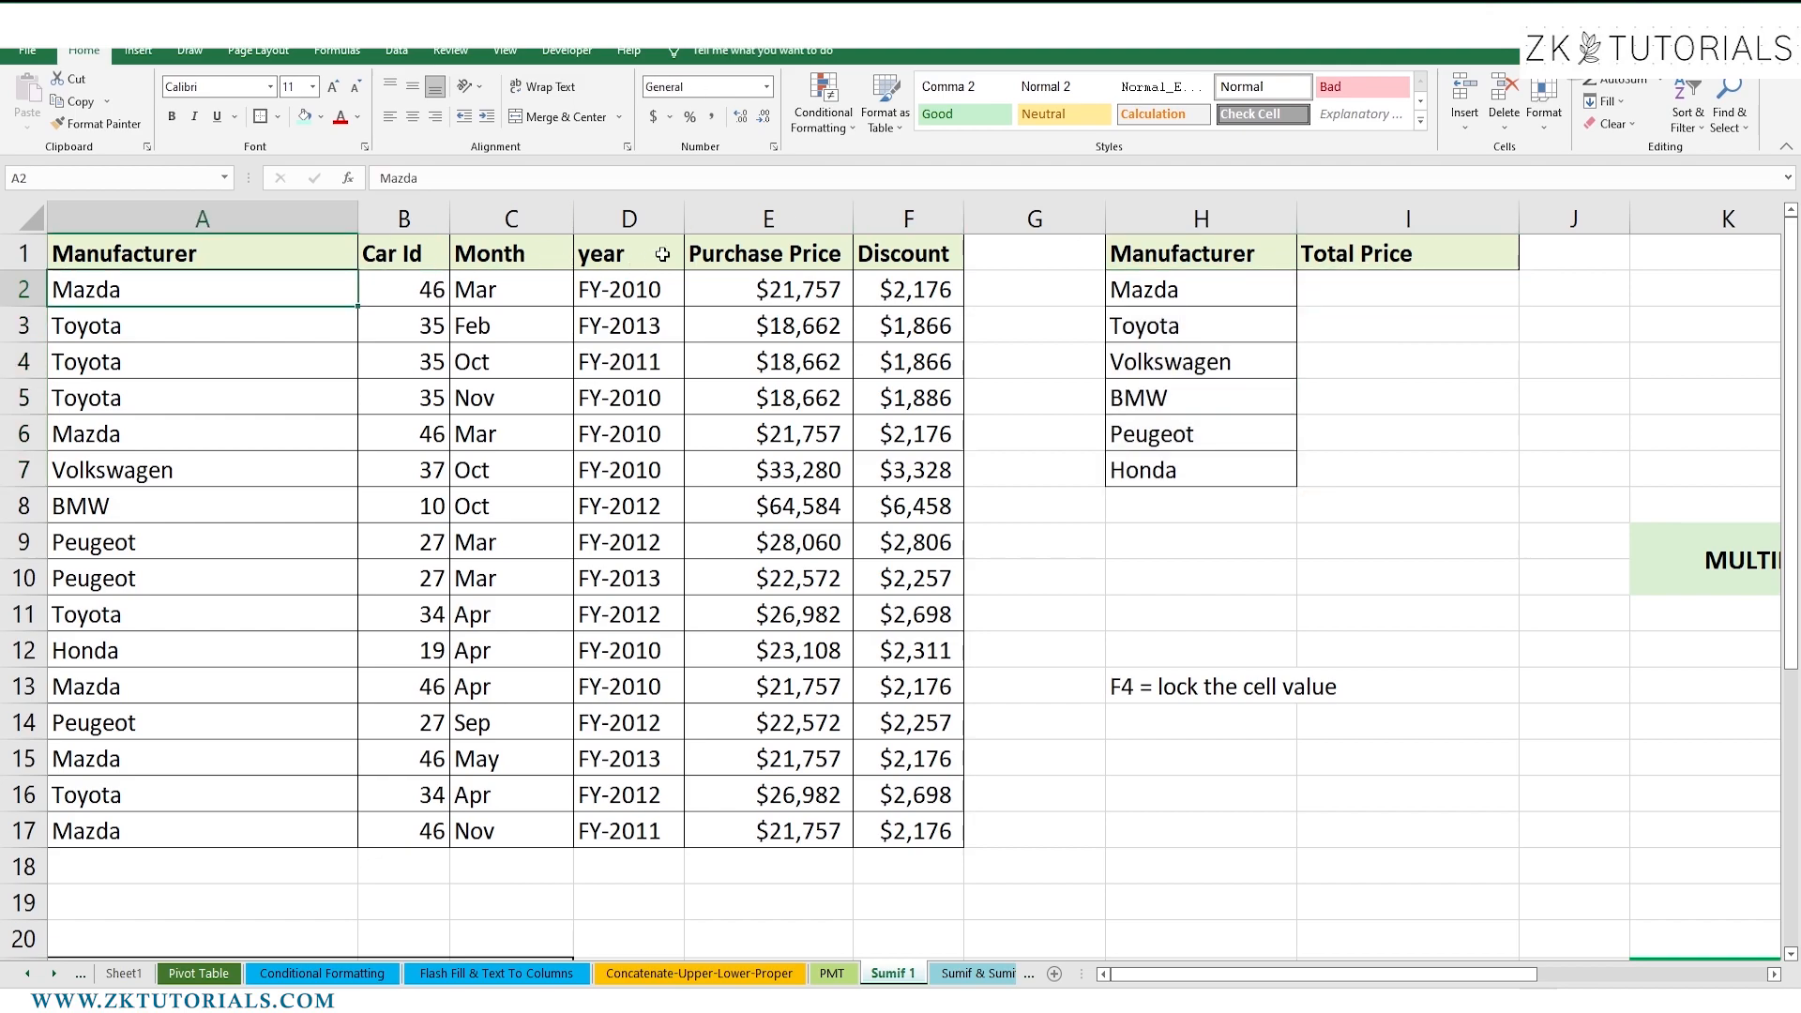
pyautogui.click(741, 220)
pyautogui.click(949, 240)
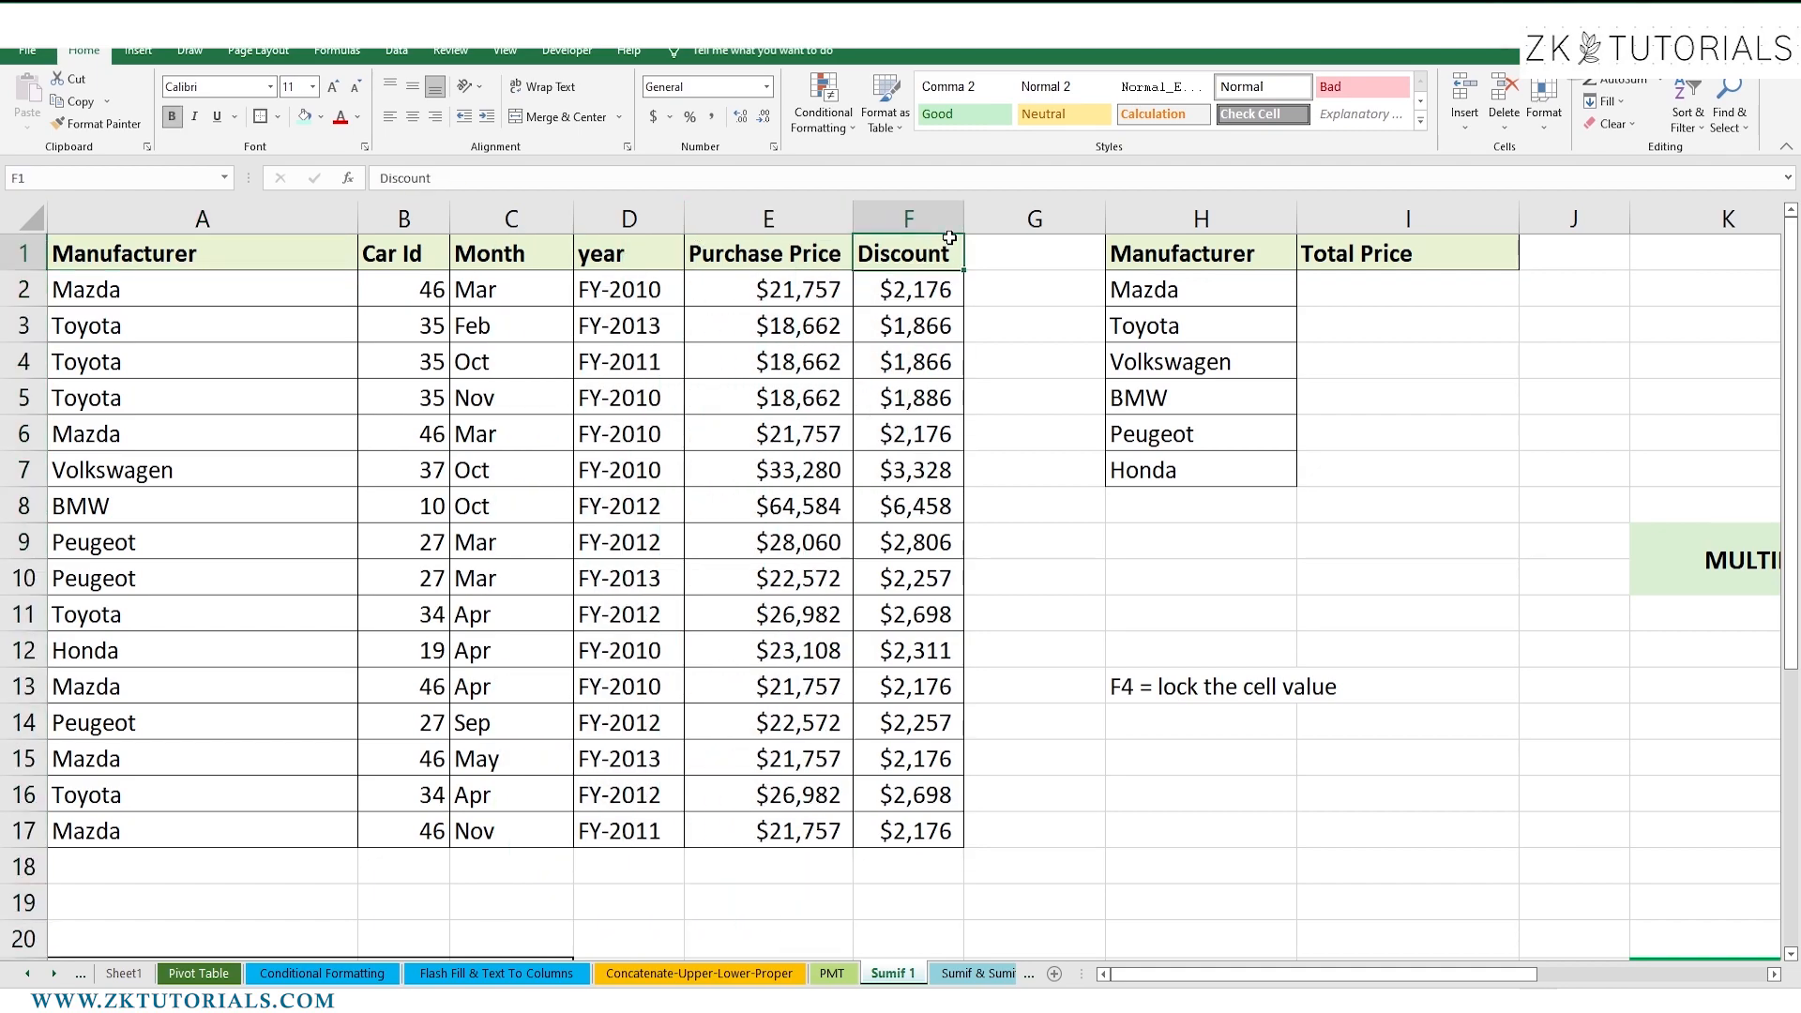
# AutoSum the Mazda records in rows 2, 6, 13, 15 and 17 across columns A to F, including cell G2.
pyautogui.click(758, 291)
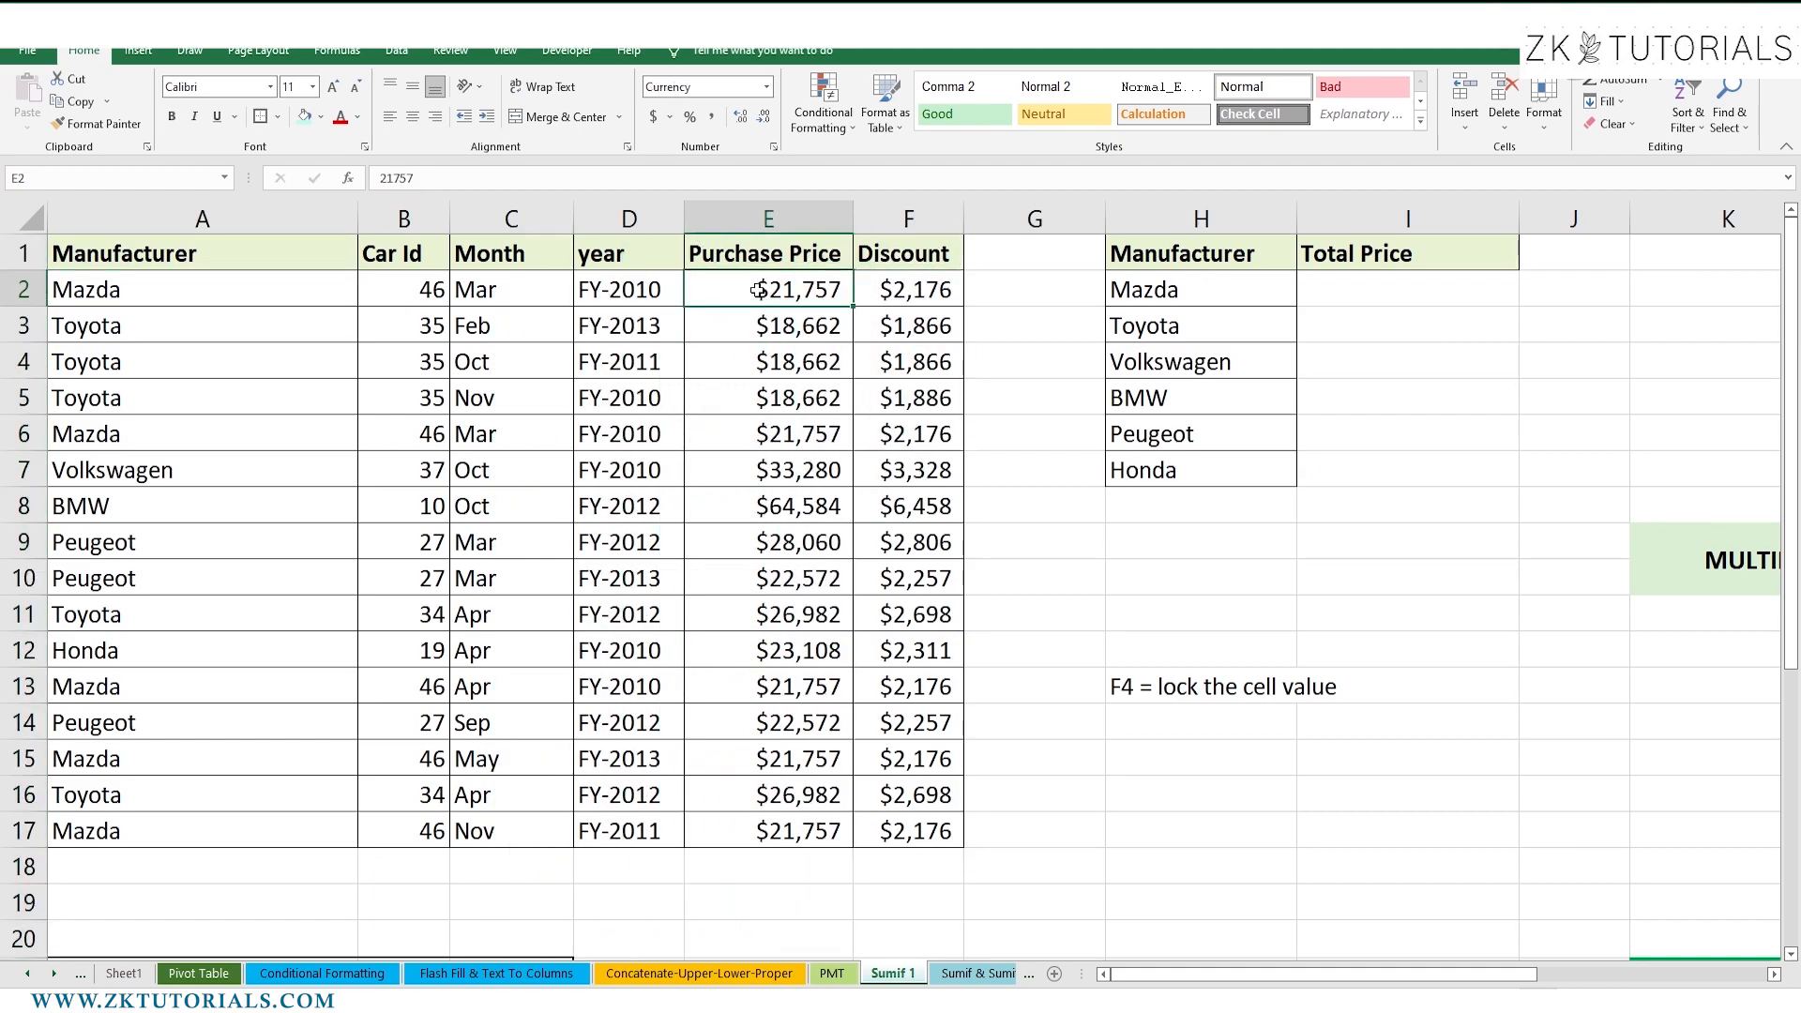
pyautogui.moveTo(313, 294); pyautogui.dragTo(934, 297)
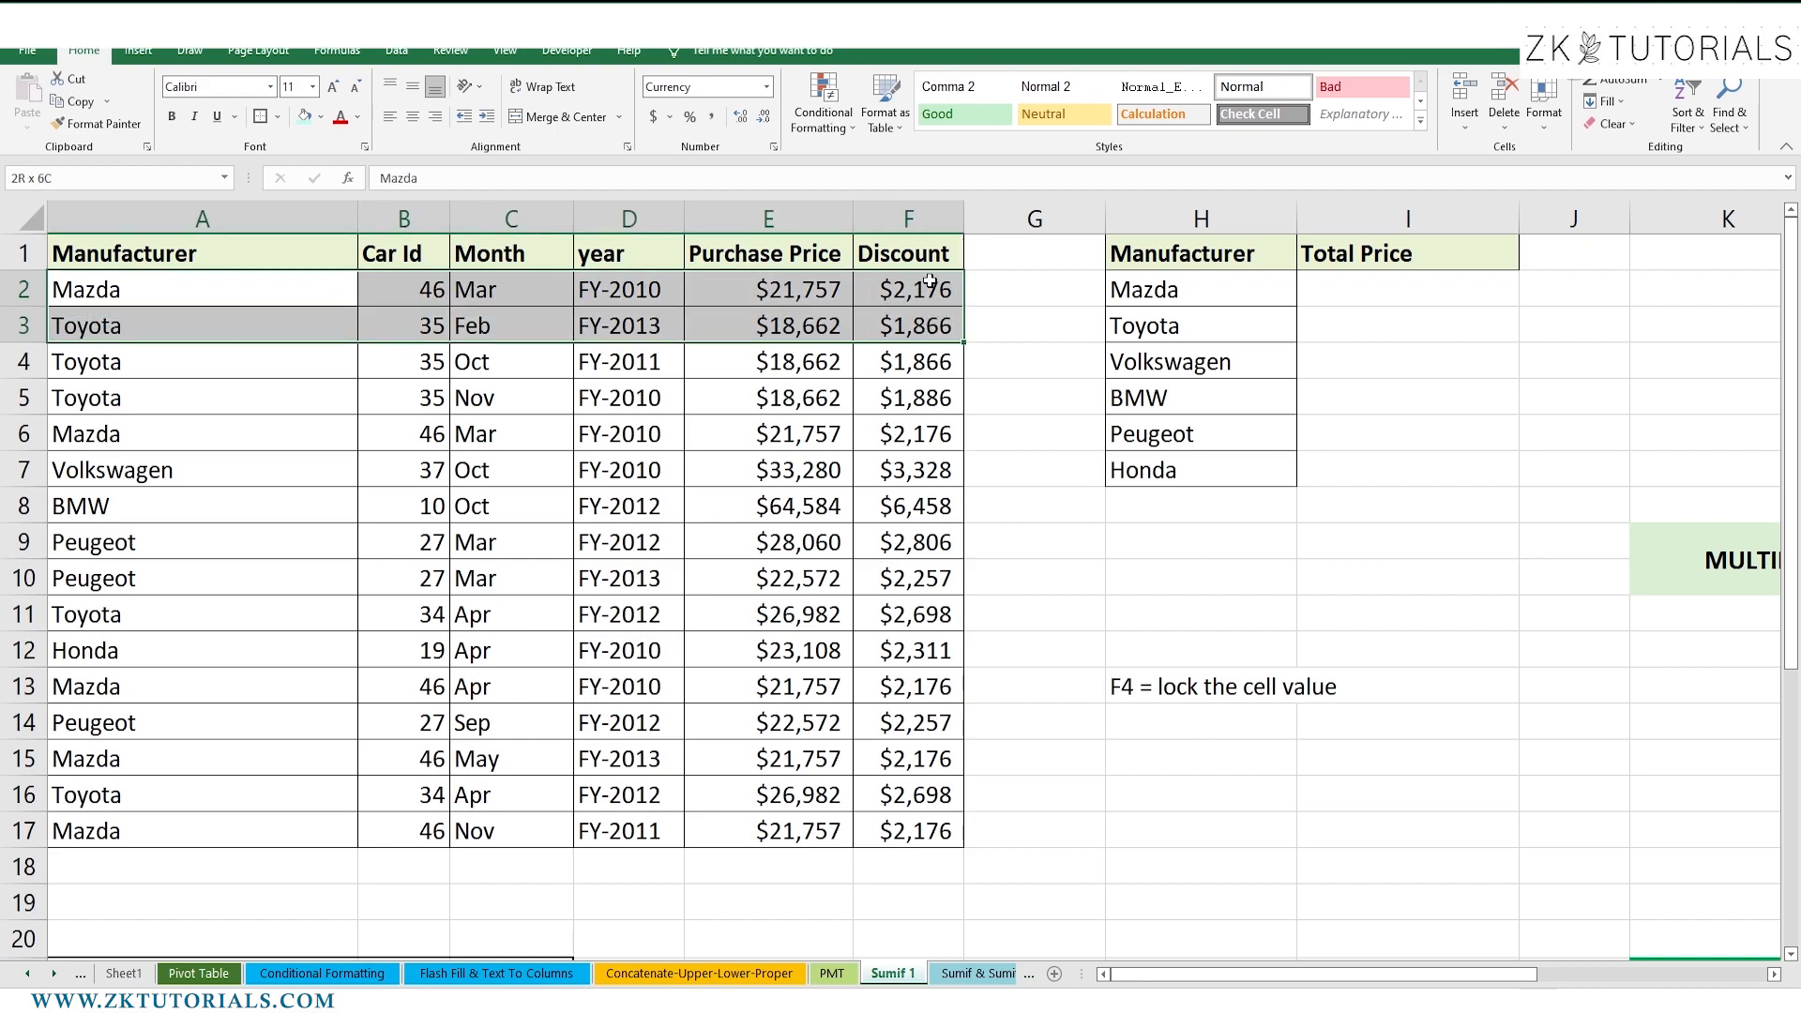
pyautogui.keyDown('ctrl'); pyautogui.moveTo(290, 434); pyautogui.dragTo(893, 428); pyautogui.keyUp('ctrl')
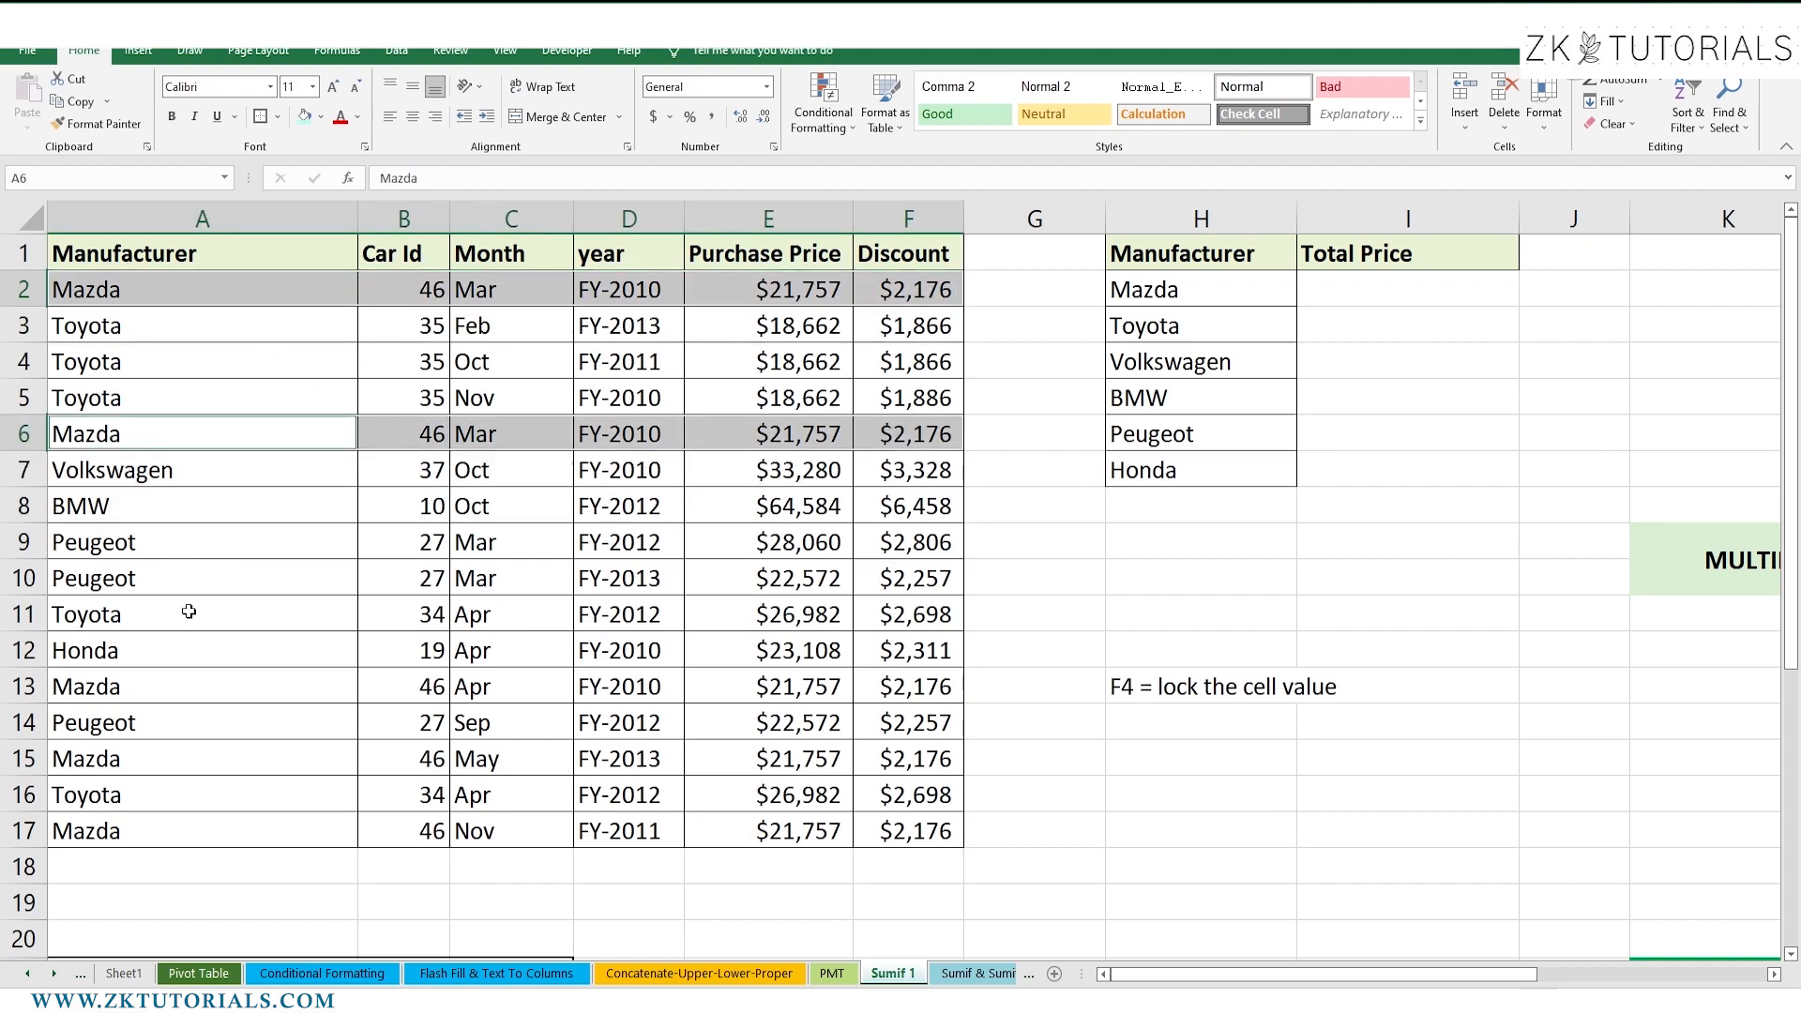
pyautogui.keyDown('ctrl'); pyautogui.moveTo(328, 673); pyautogui.dragTo(867, 687); pyautogui.keyUp('ctrl')
pyautogui.keyDown('ctrl'); pyautogui.moveTo(317, 757); pyautogui.dragTo(897, 769); pyautogui.keyUp('ctrl')
pyautogui.keyDown('ctrl'); pyautogui.moveTo(345, 832); pyautogui.dragTo(864, 833); pyautogui.keyUp('ctrl')
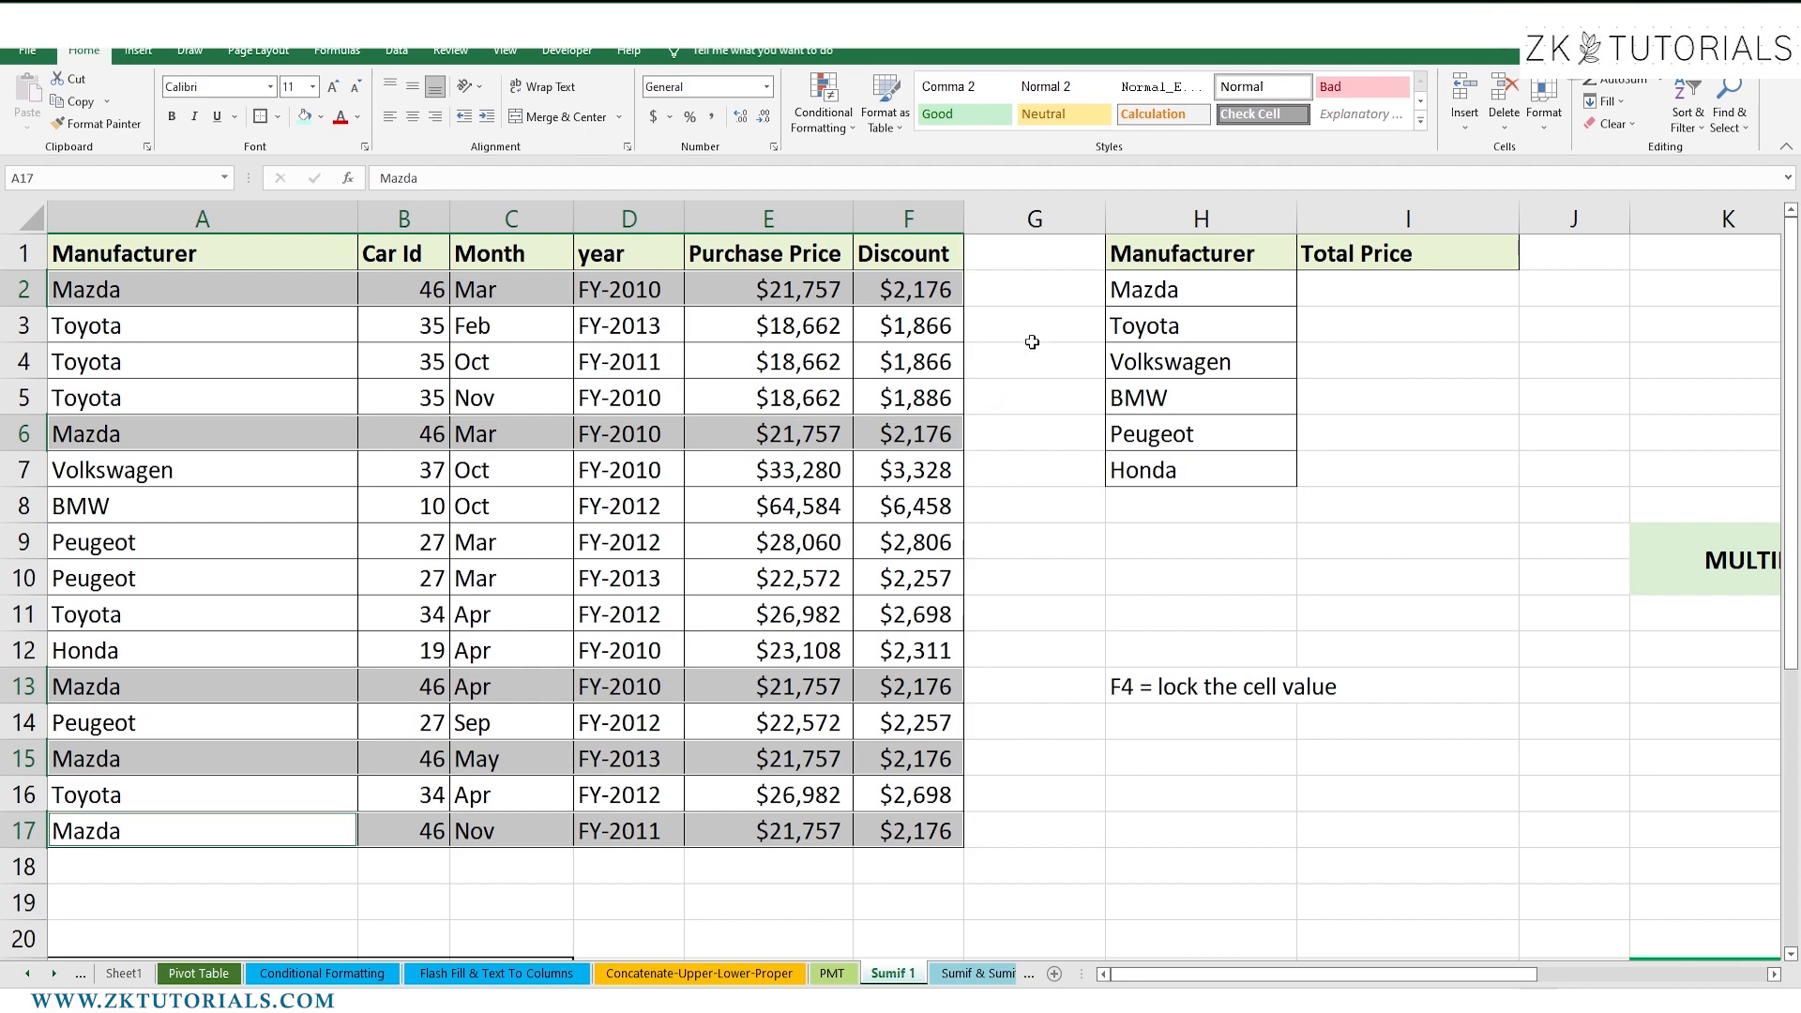
pyautogui.click(1033, 294)
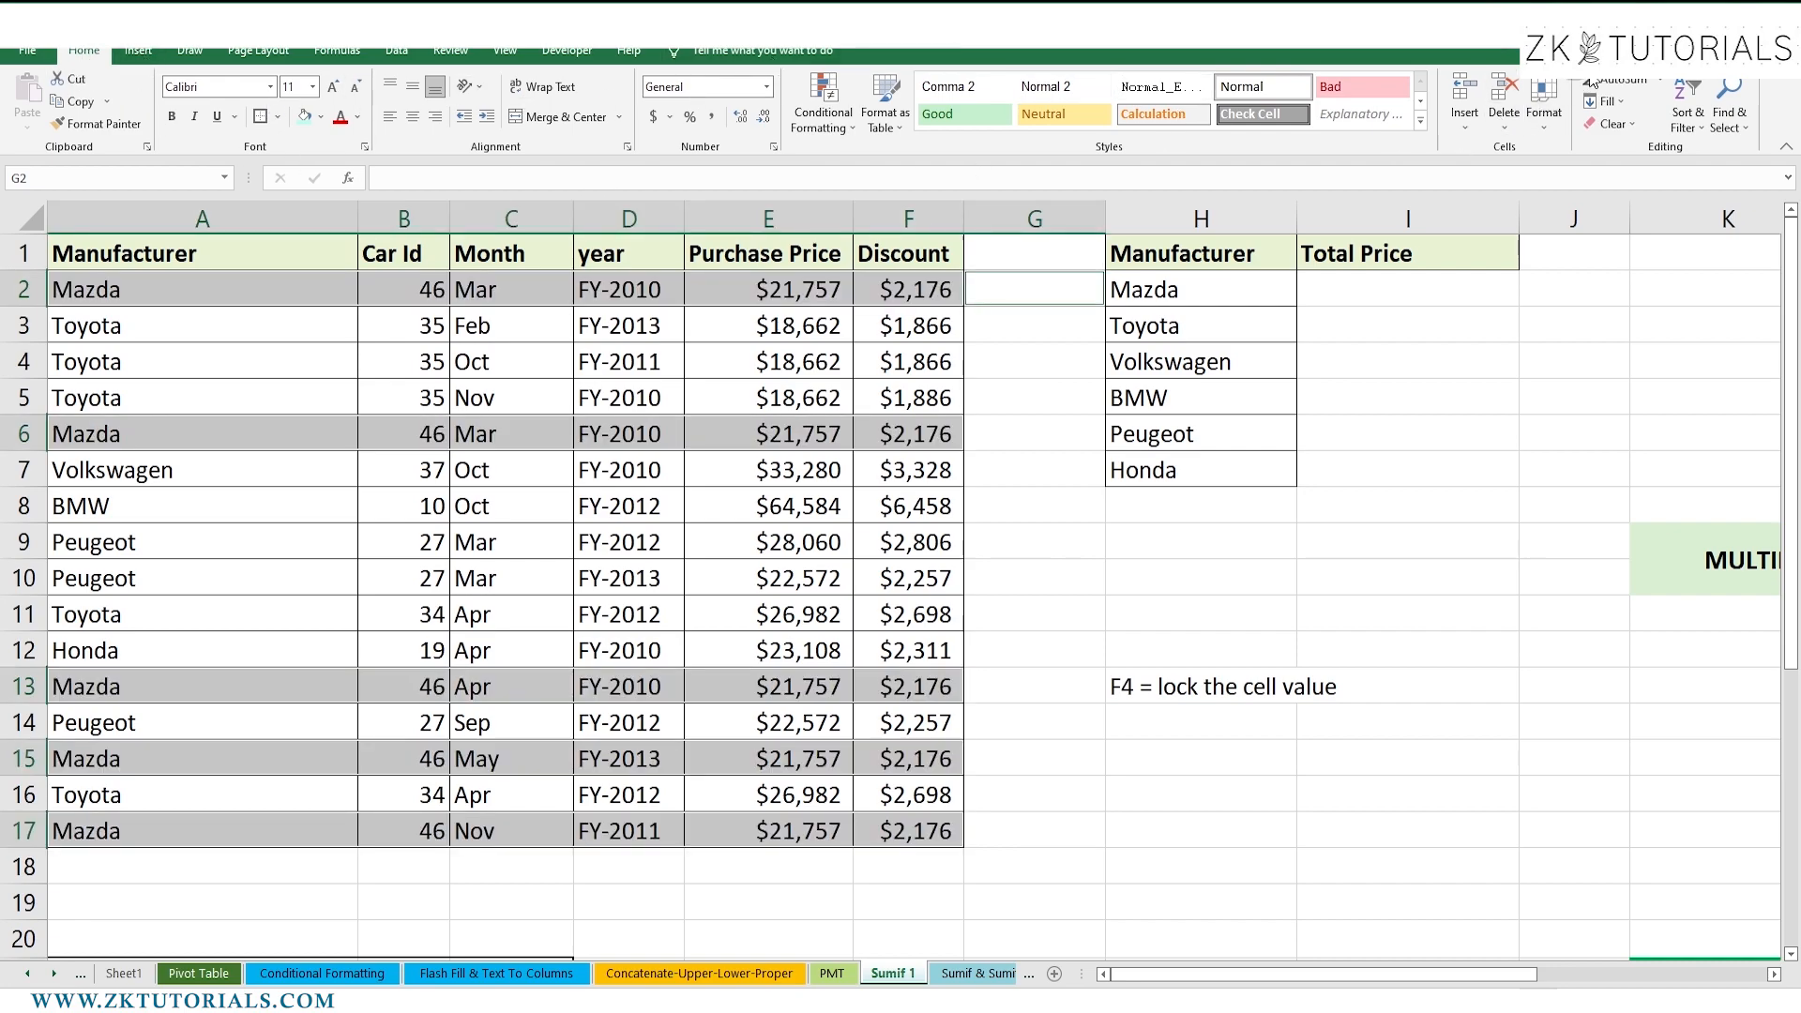
pyautogui.click(1629, 86)
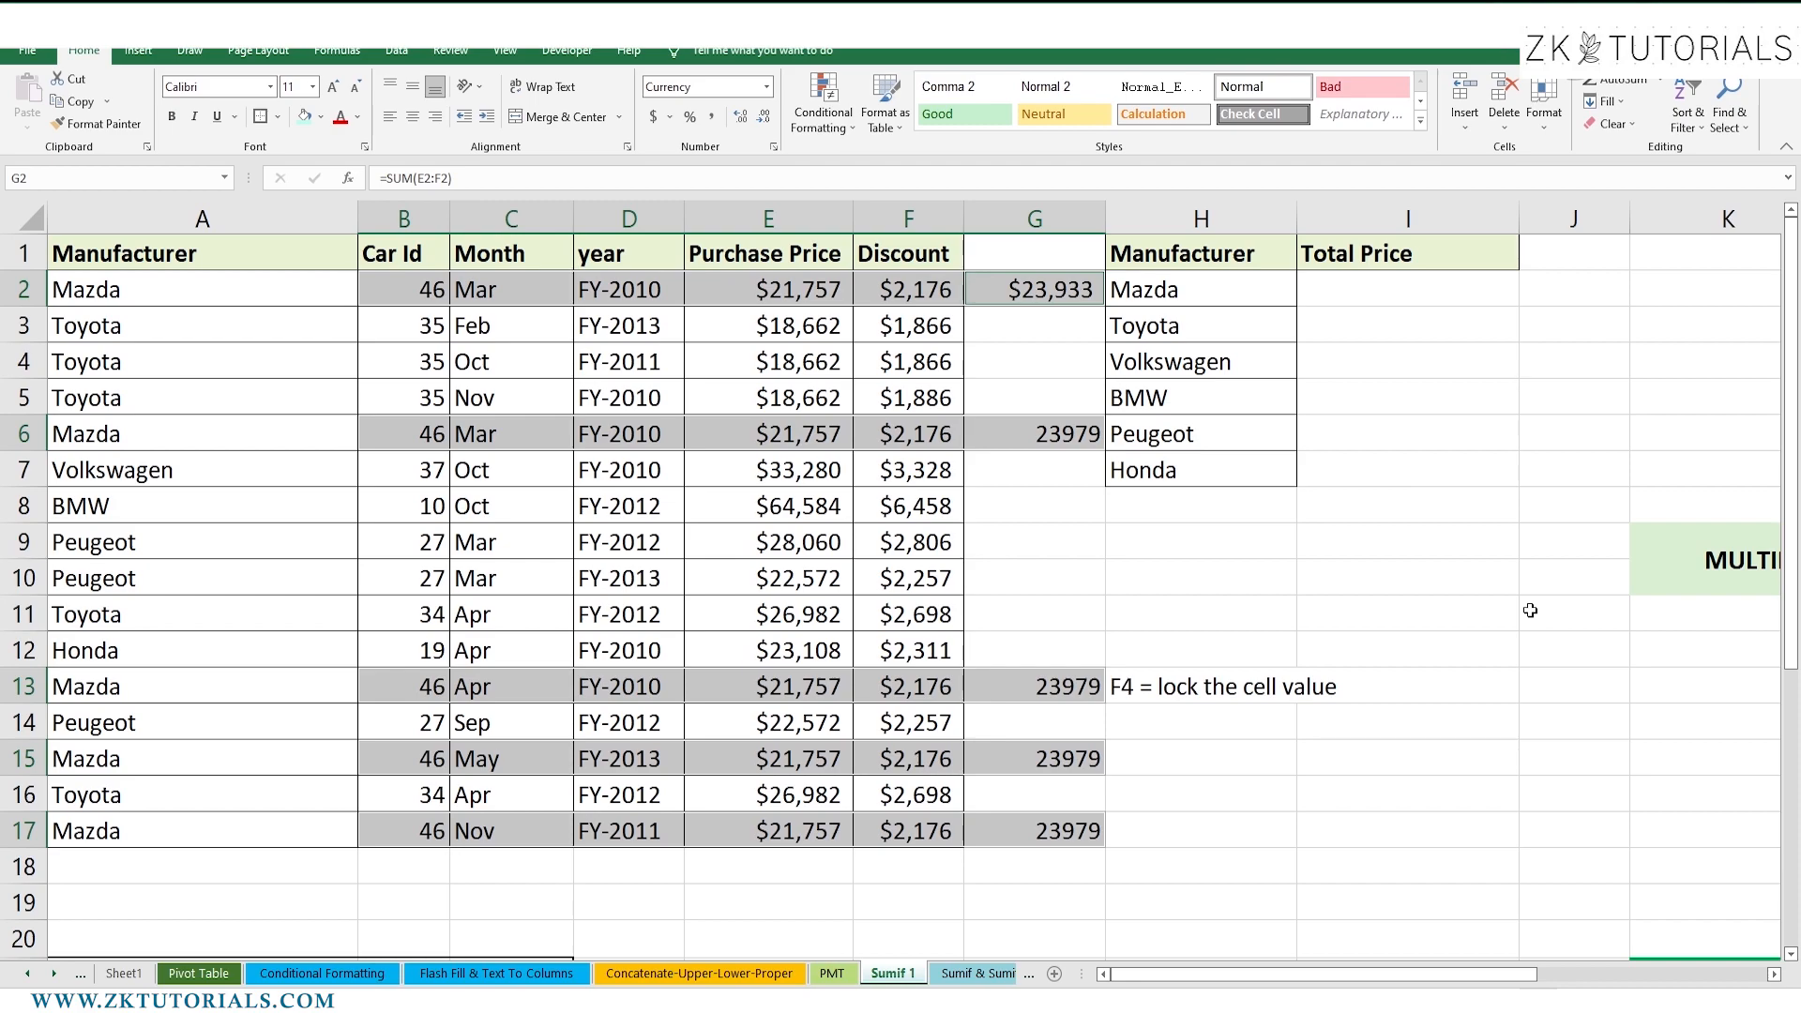
# Inspect the SUM formulas in G2 and G6, and clear the row sums from column G.
pyautogui.click(1077, 534)
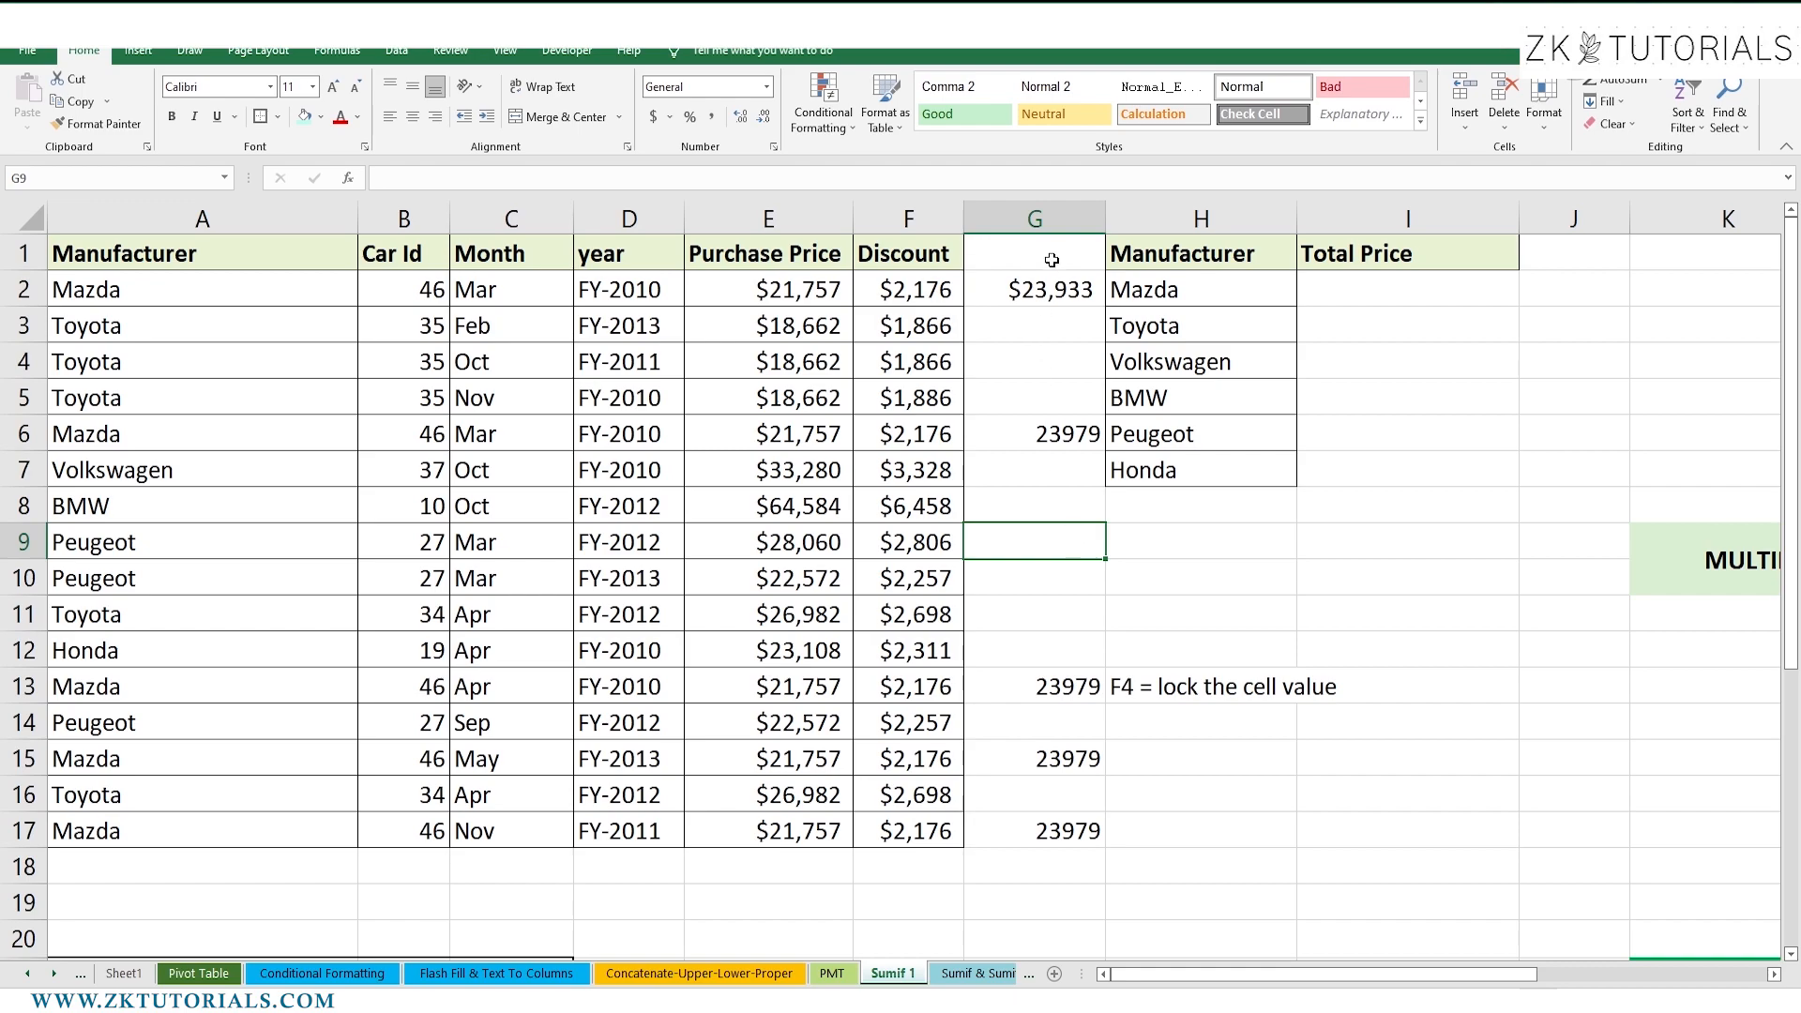
pyautogui.doubleClick(1030, 292)
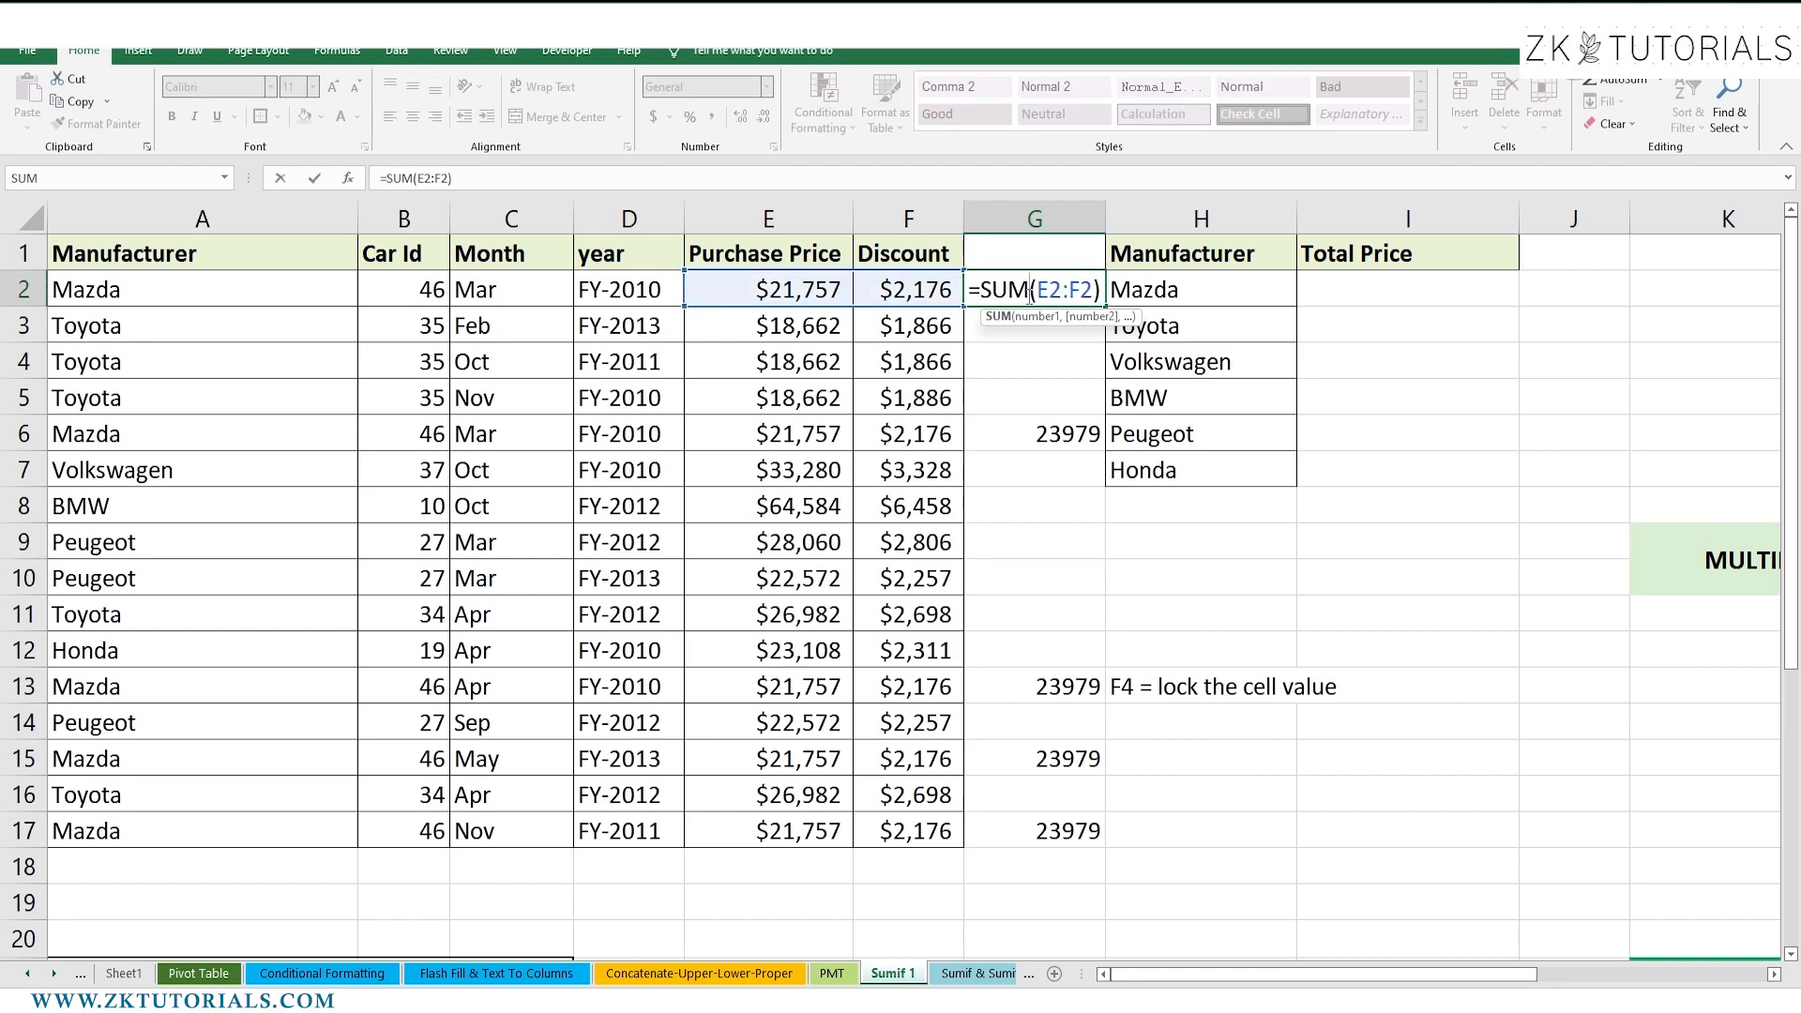
pyautogui.press('Escape')
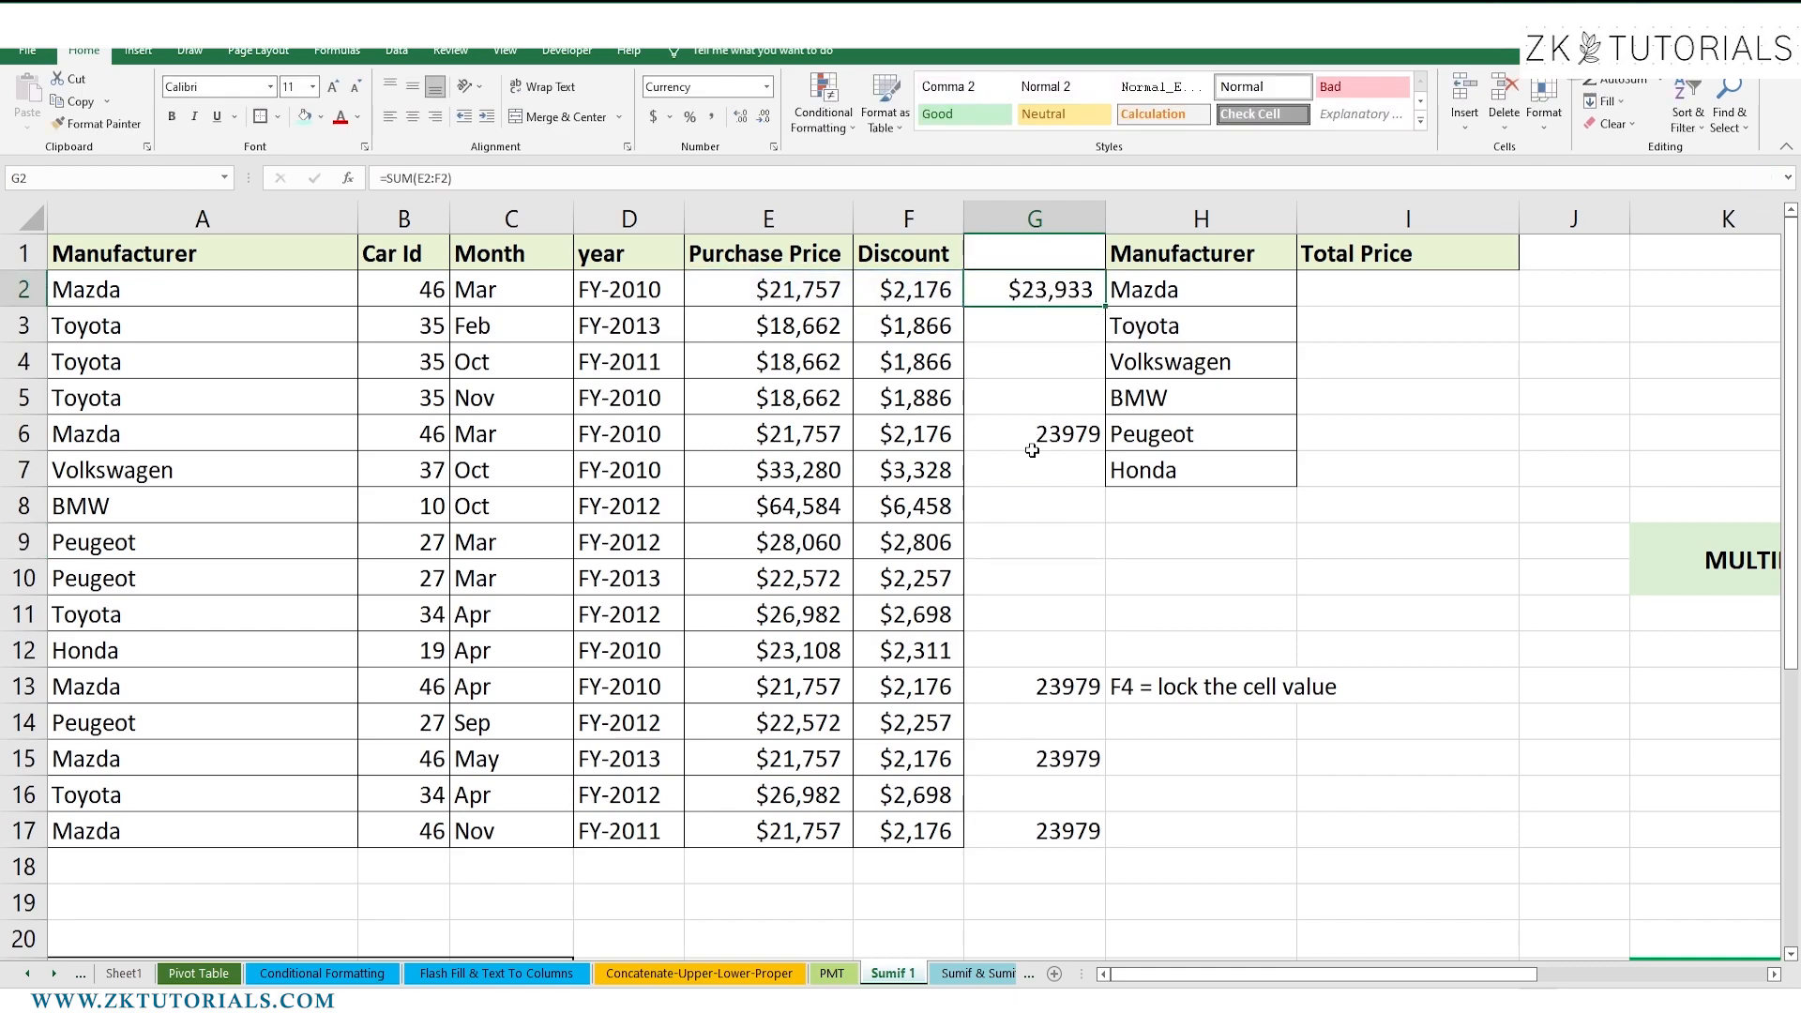
pyautogui.click(1032, 449)
pyautogui.doubleClick(1029, 435)
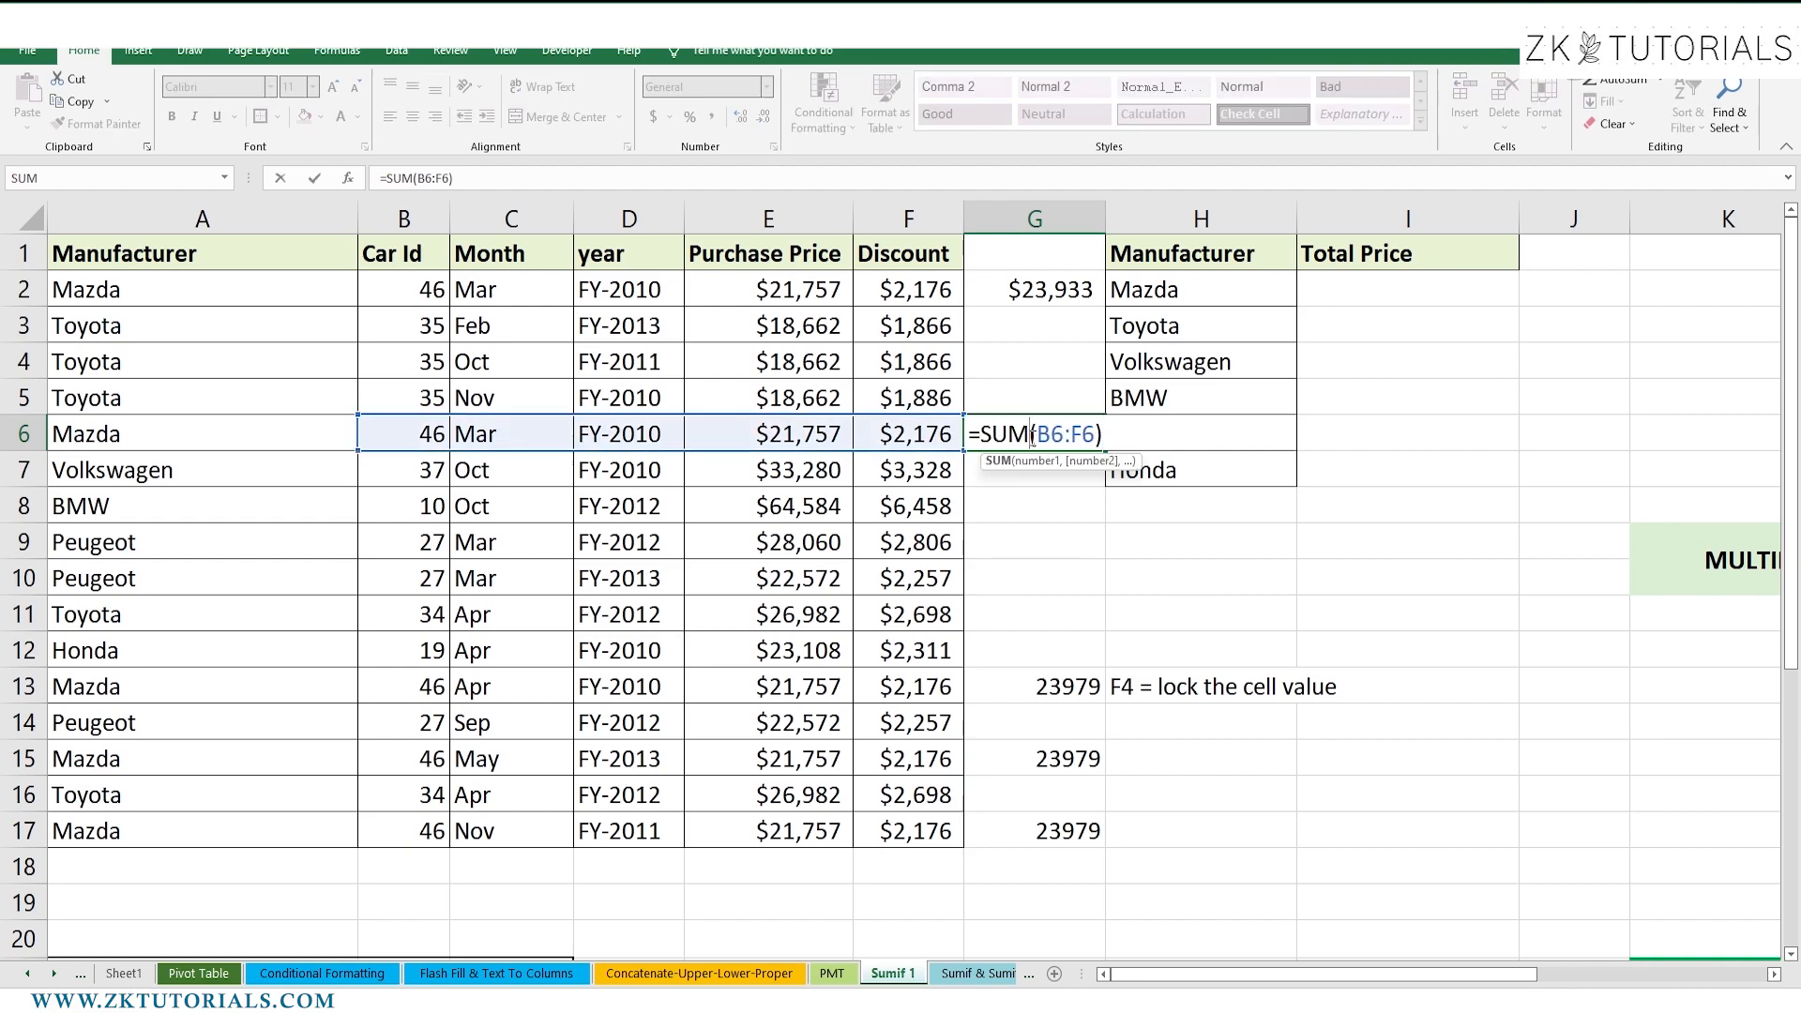
pyautogui.press('Escape')
pyautogui.moveTo(1050, 287); pyautogui.dragTo(1054, 907)
pyautogui.press('Delete')
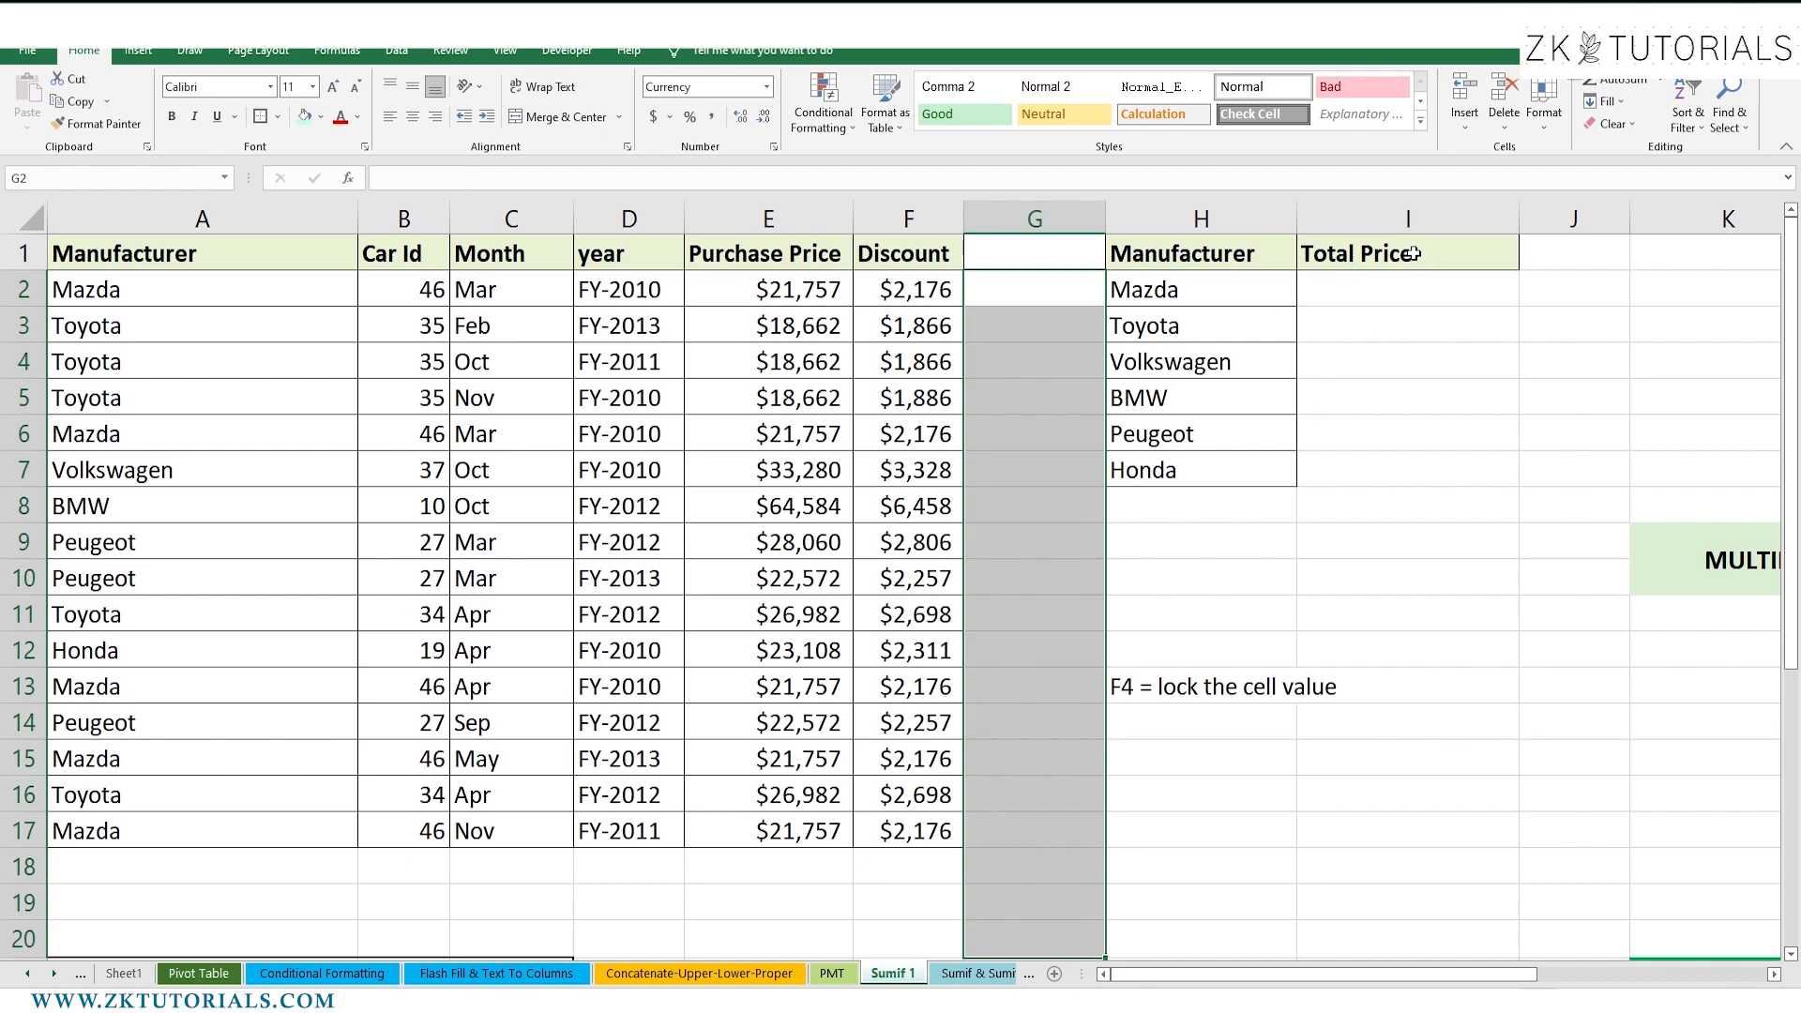
# Review the Total Price cells I2 and I3 against the Mazda criterion in H2, the Manufacturer column and the price and discount data.
pyautogui.click(1319, 292)
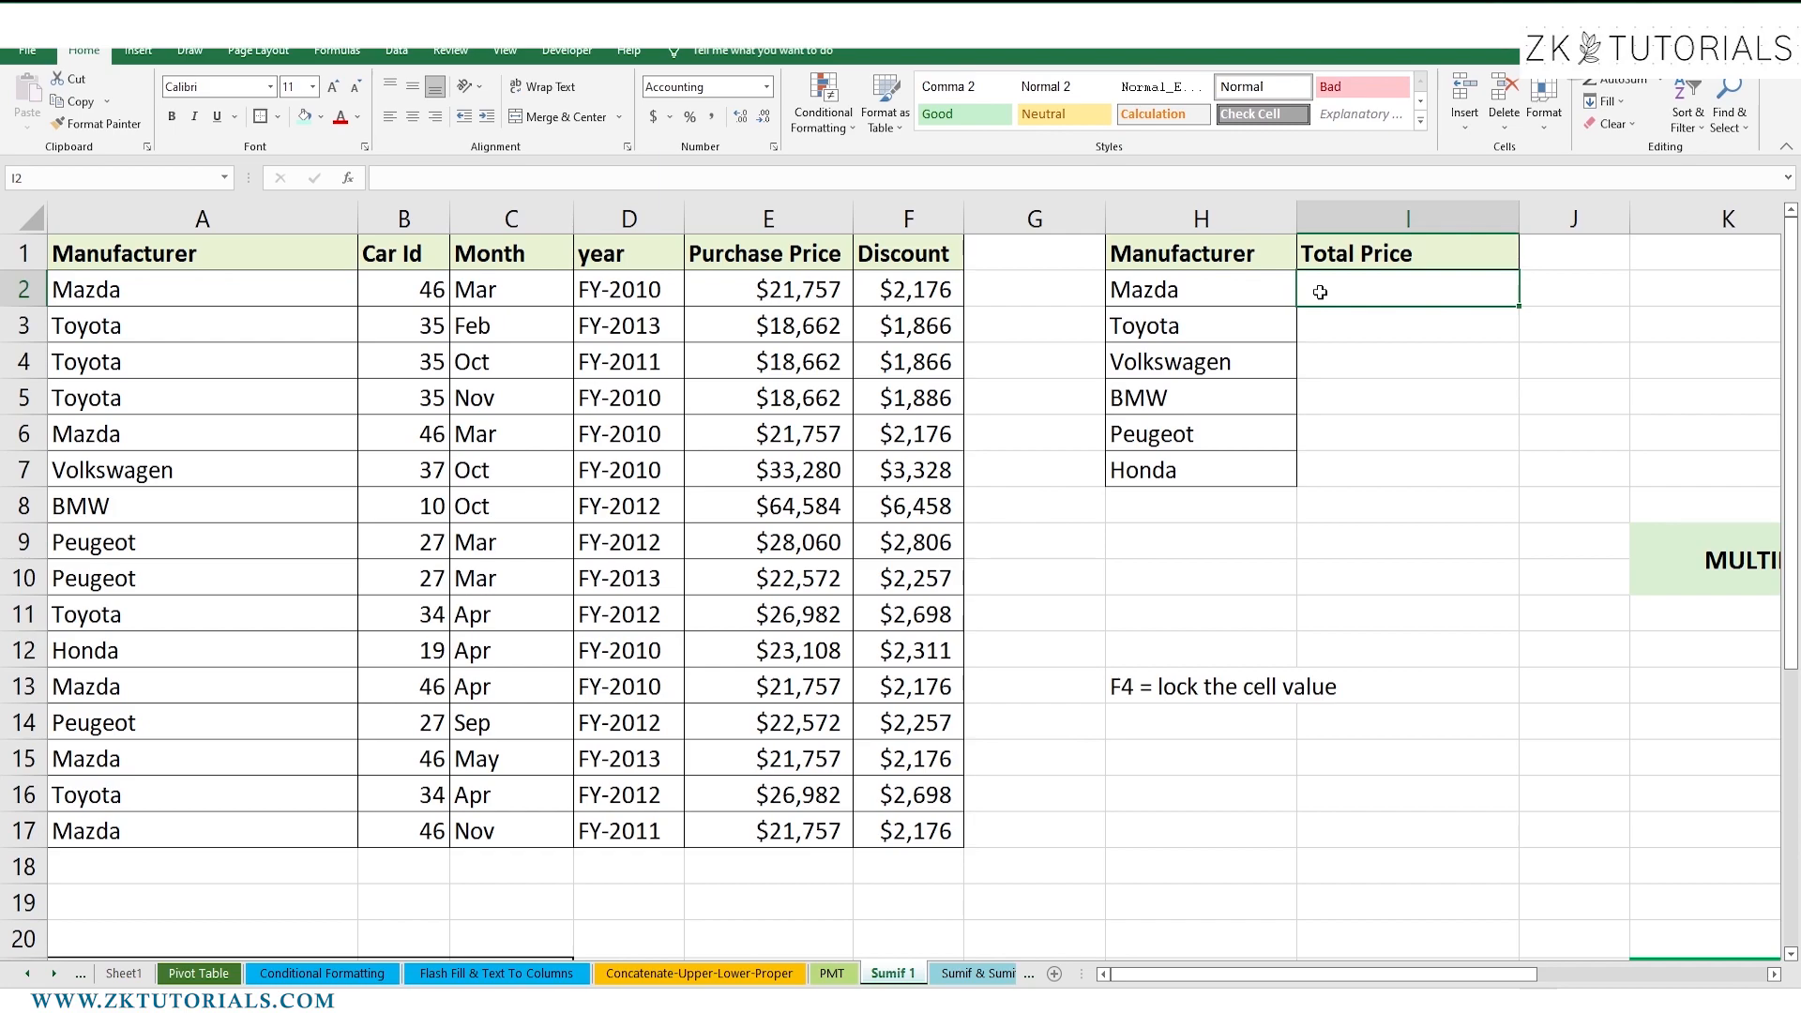
pyautogui.moveTo(1261, 325); pyautogui.dragTo(1379, 330)
pyautogui.click(1379, 330)
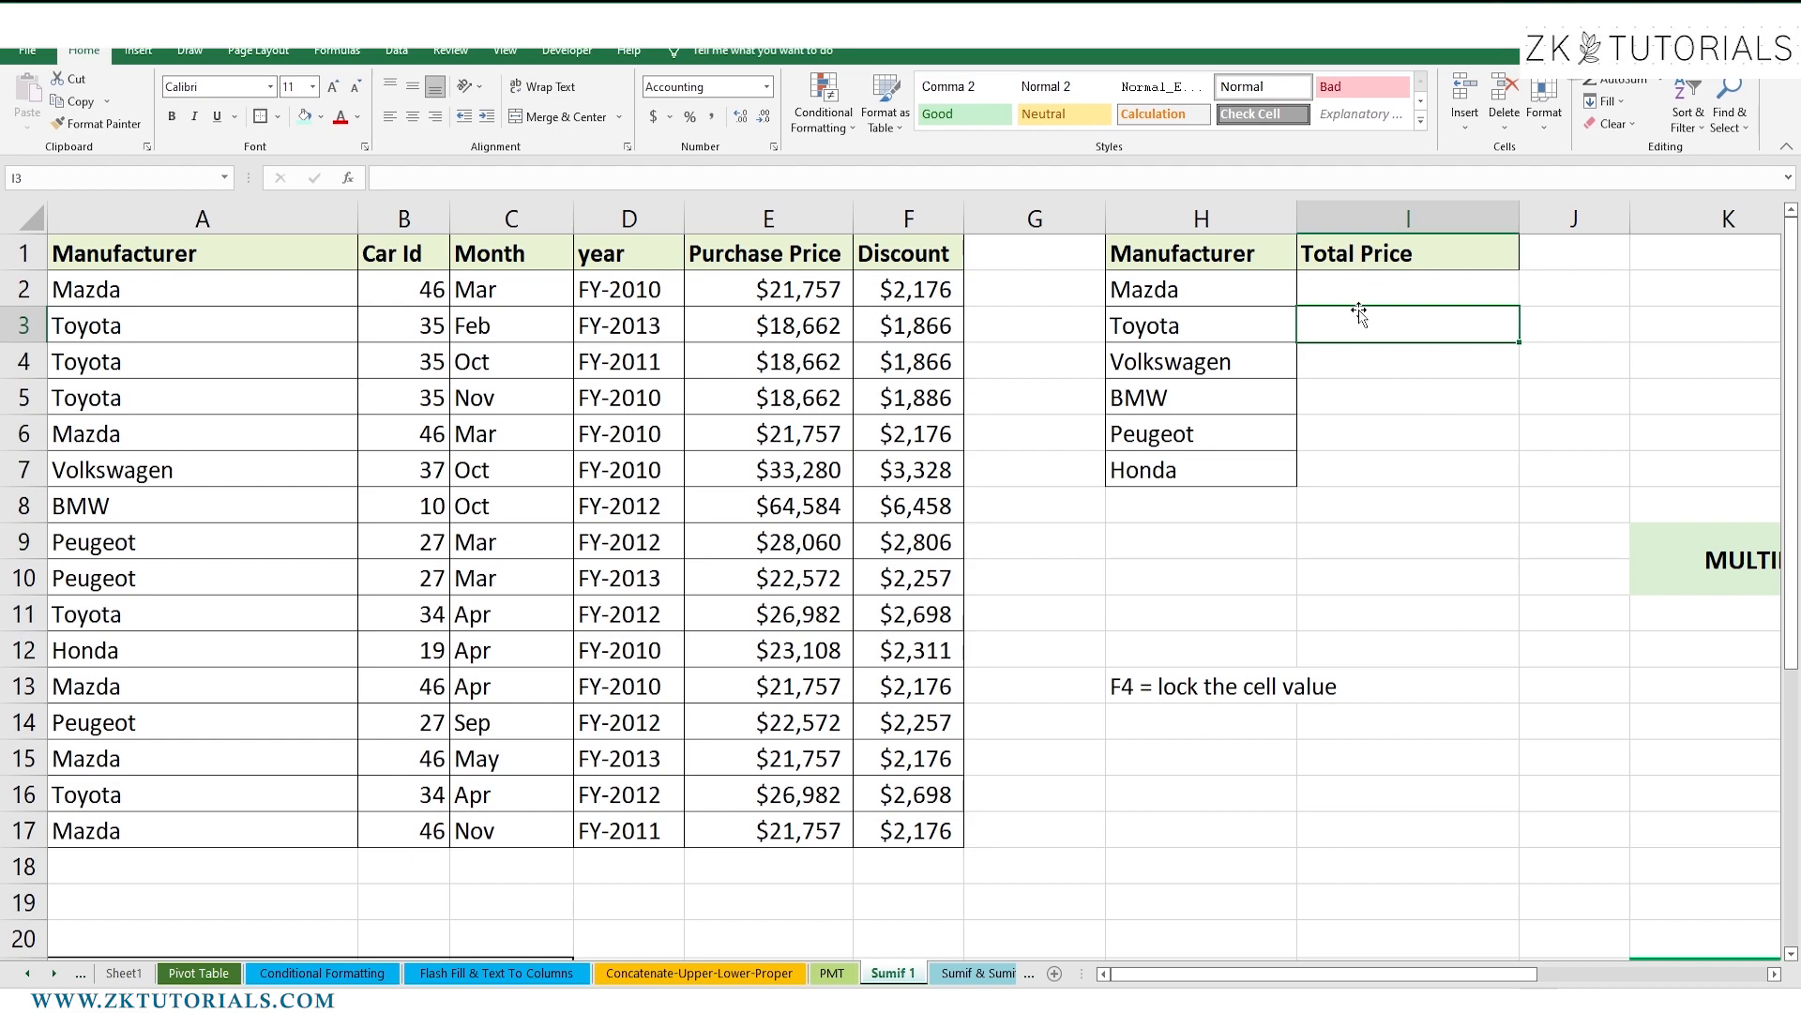
pyautogui.click(1187, 292)
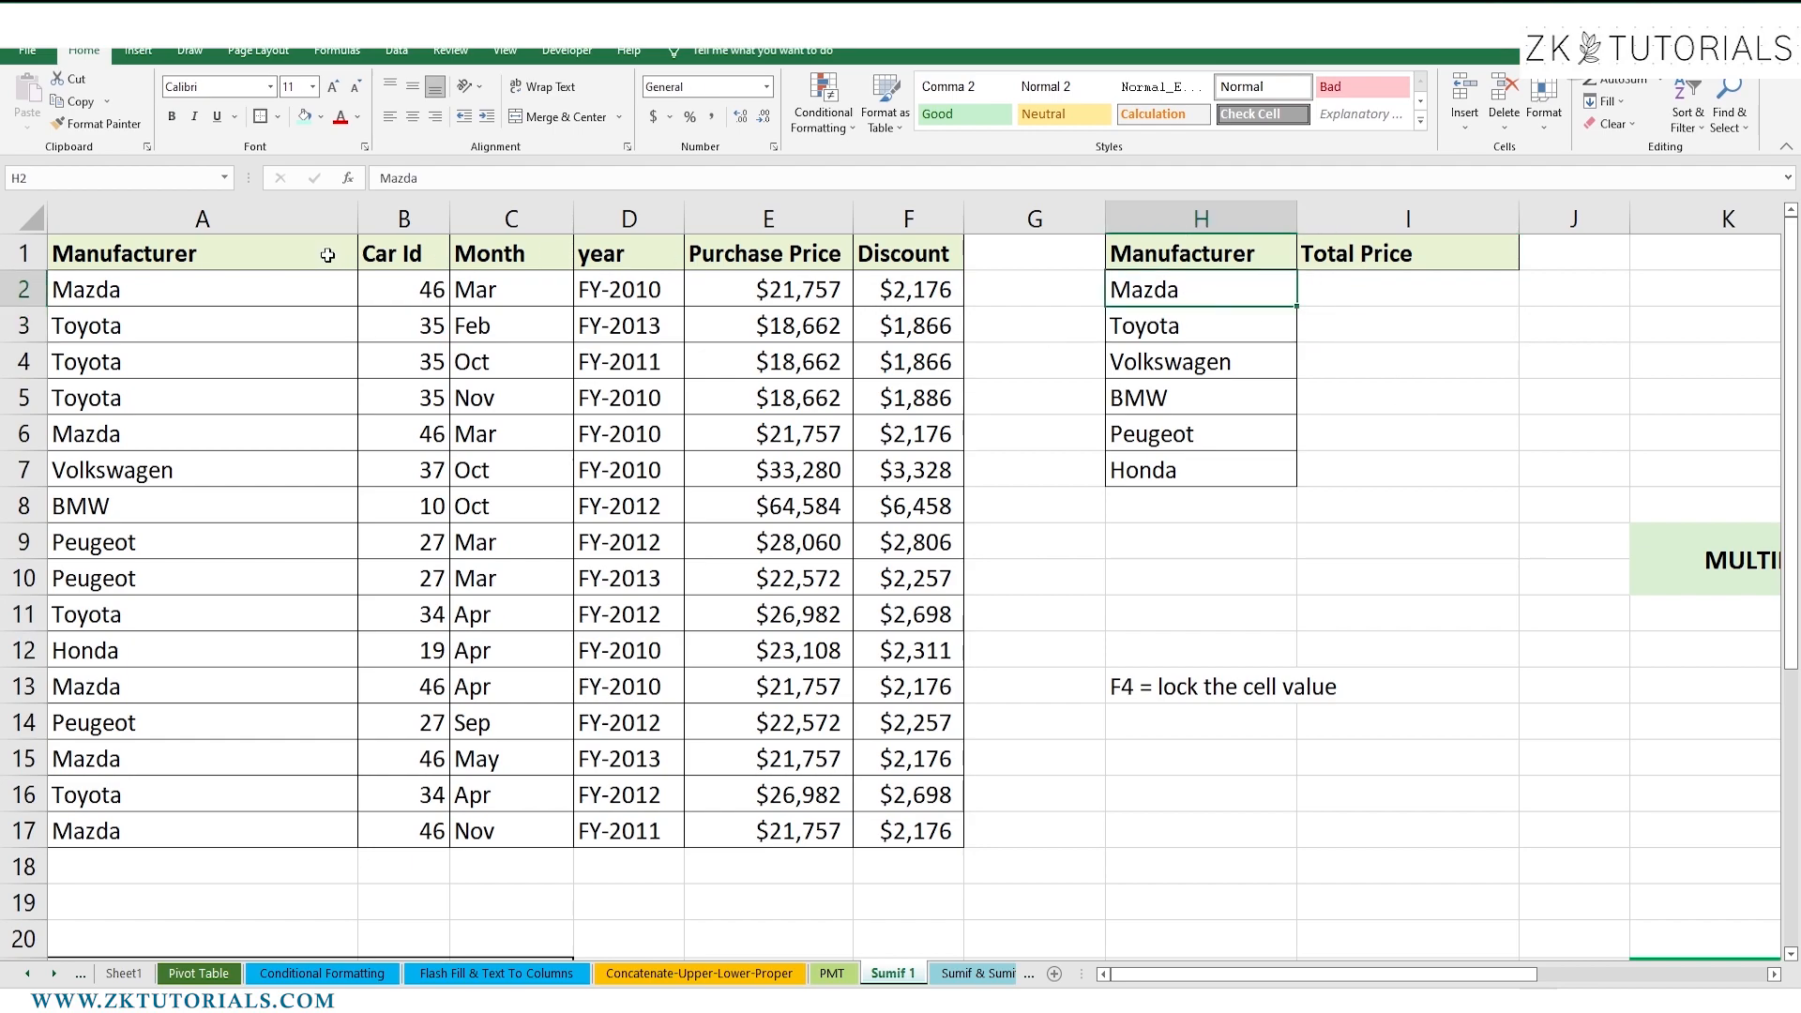
pyautogui.moveTo(221, 302); pyautogui.dragTo(263, 868)
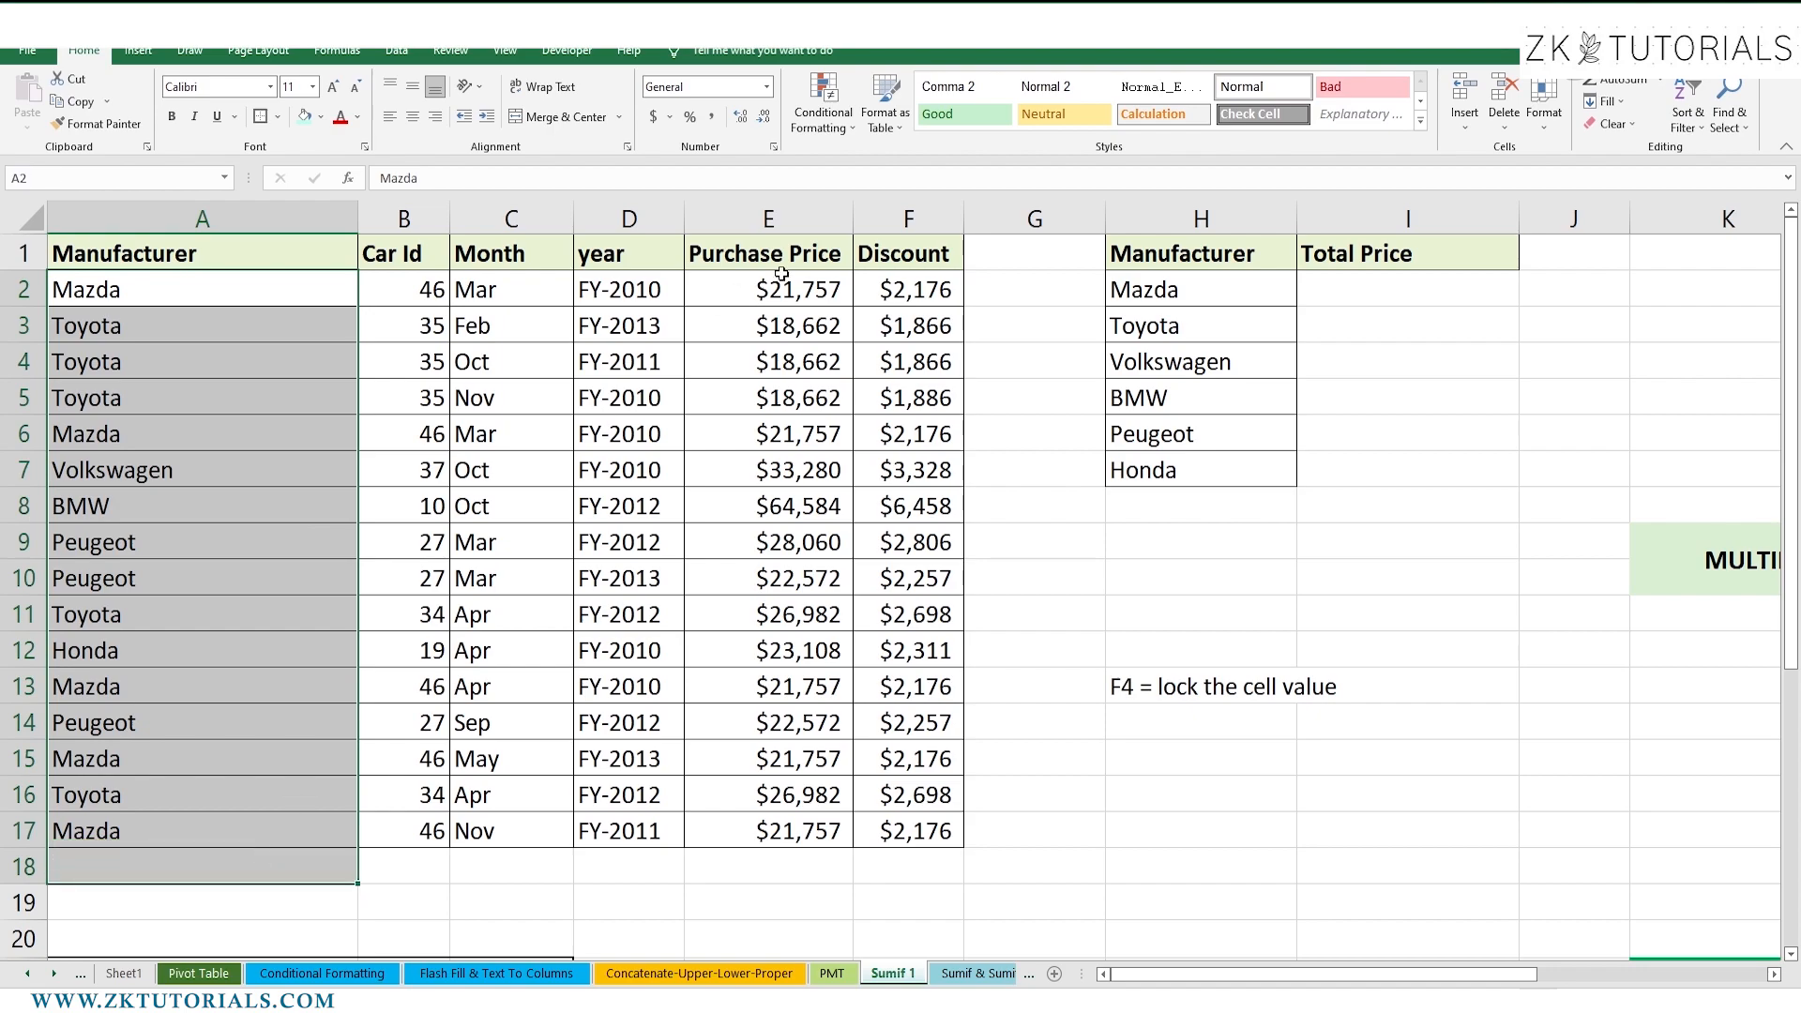
pyautogui.click(899, 326)
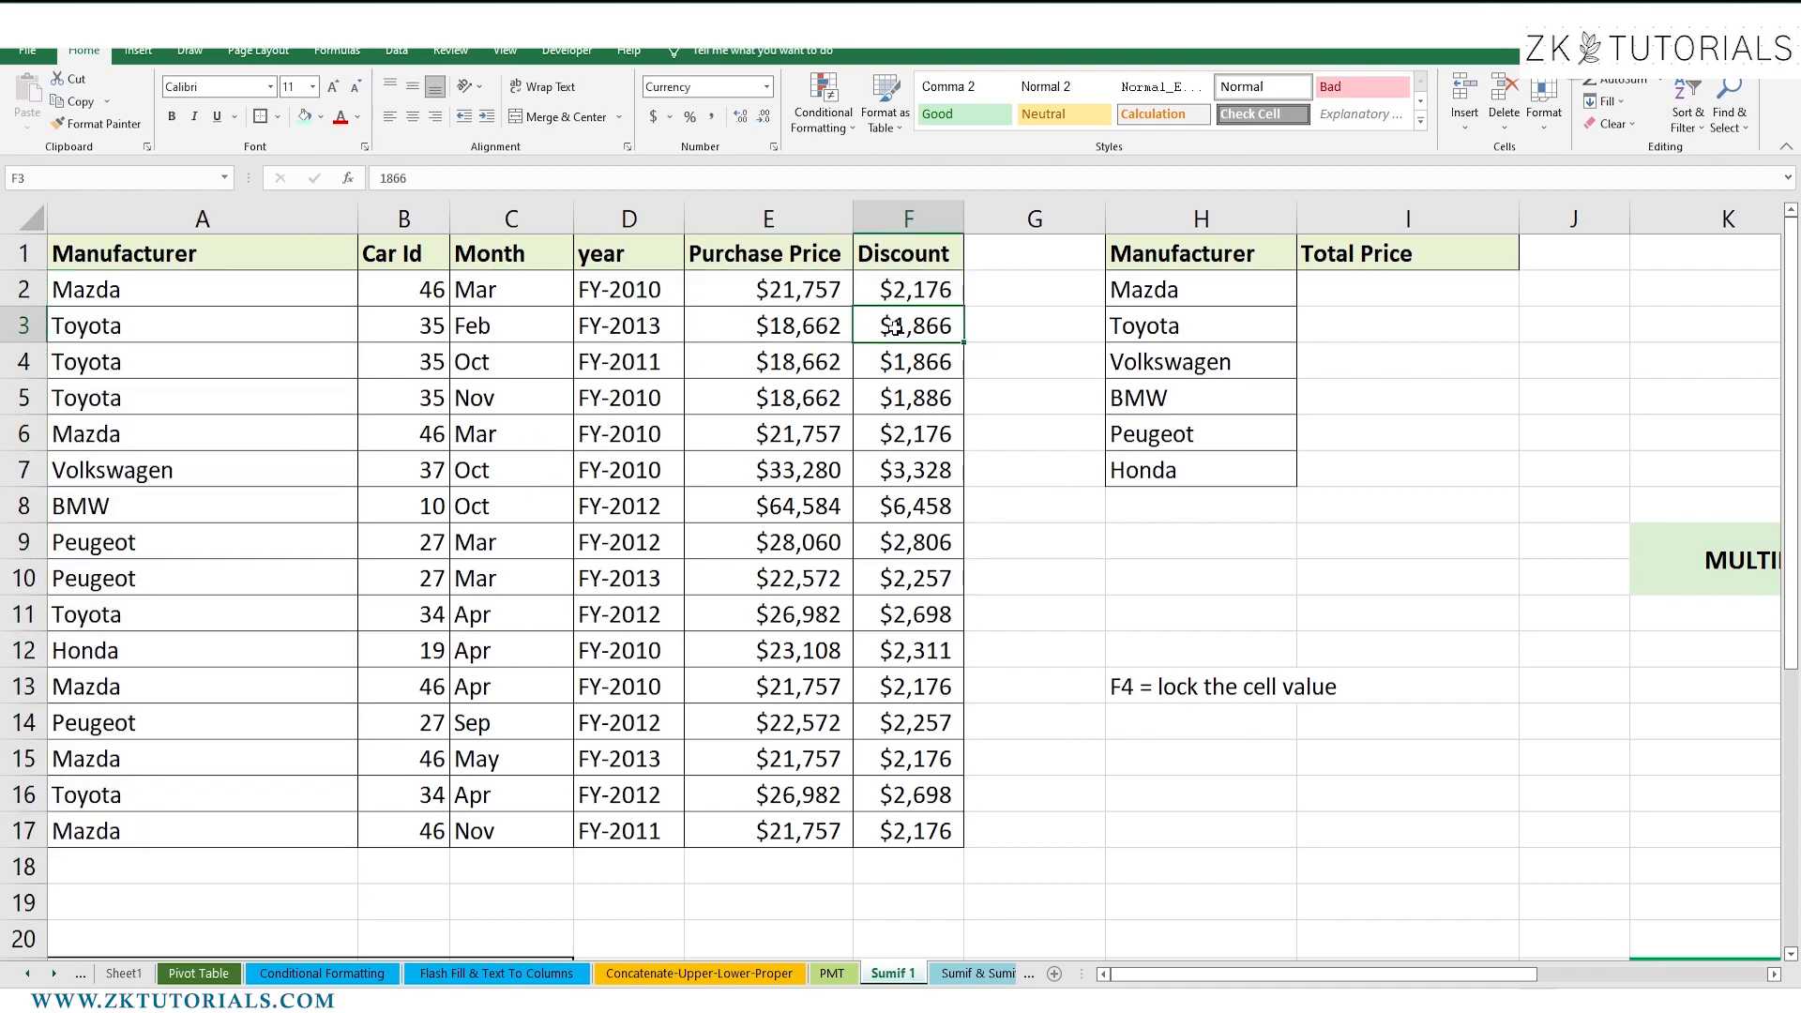
pyautogui.click(1354, 292)
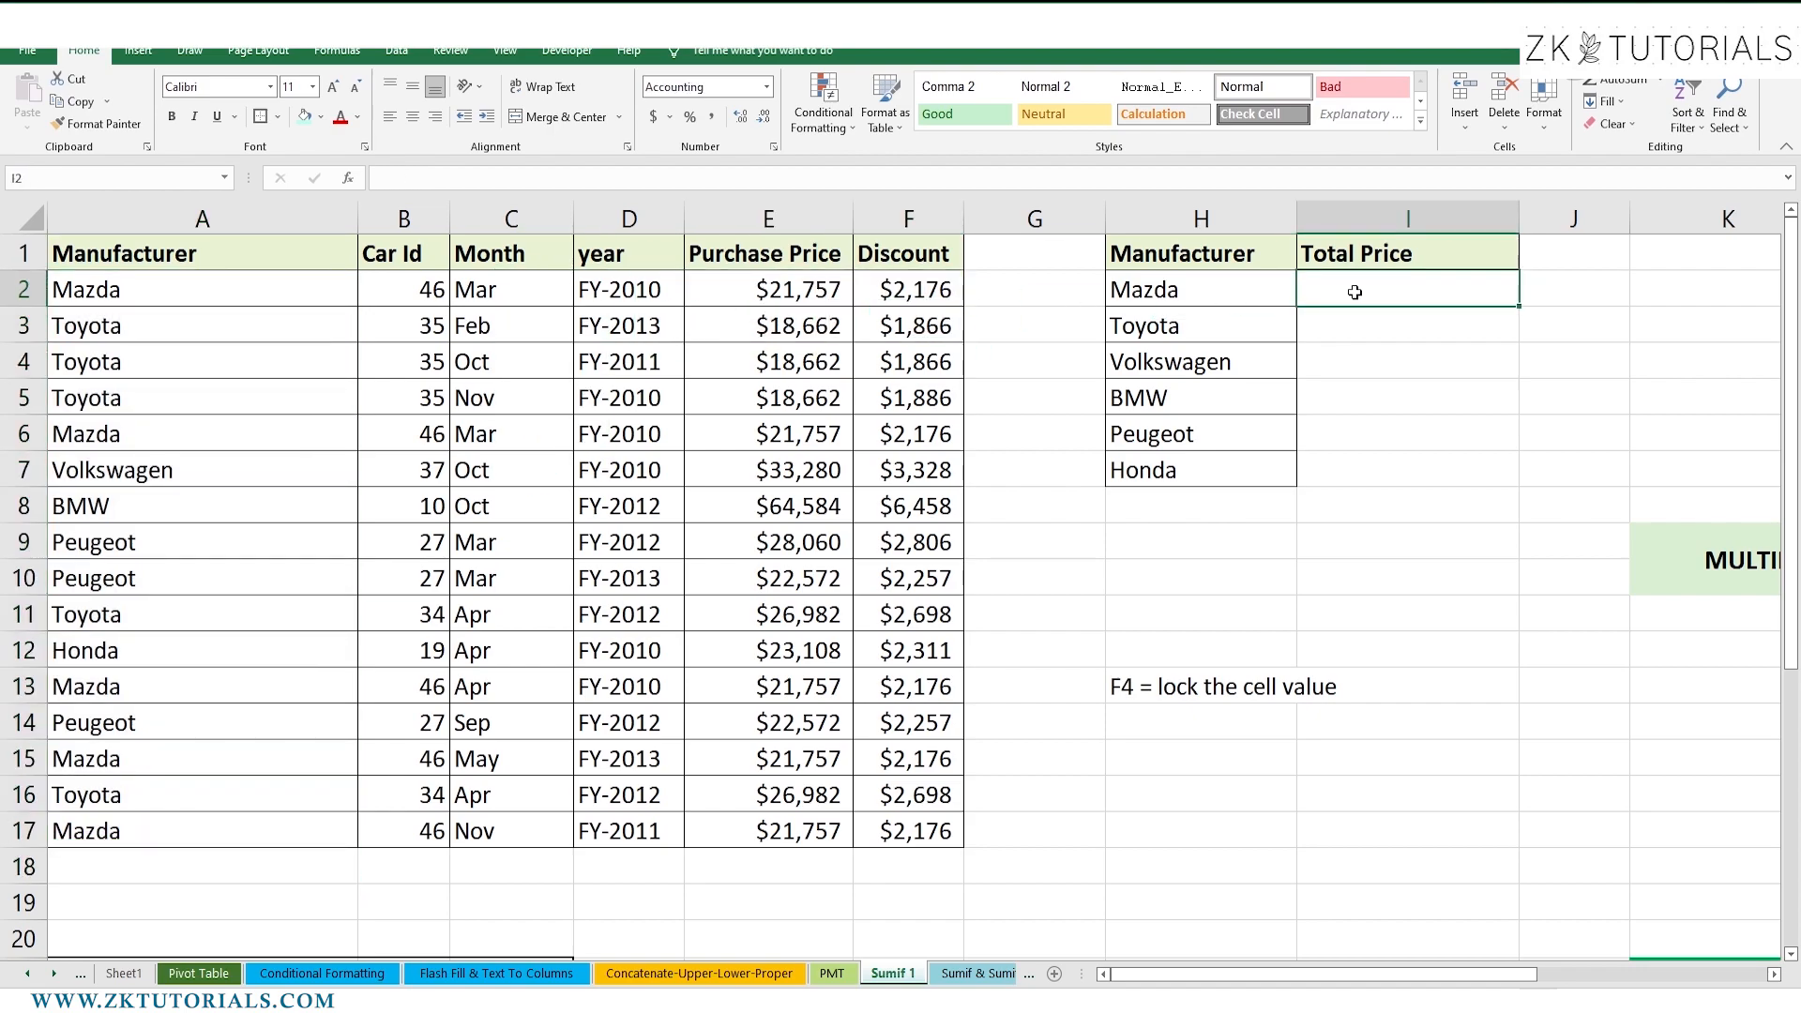
# Preview the SUMIF function's arguments in H13 and discard the entry.
pyautogui.click(1123, 696)
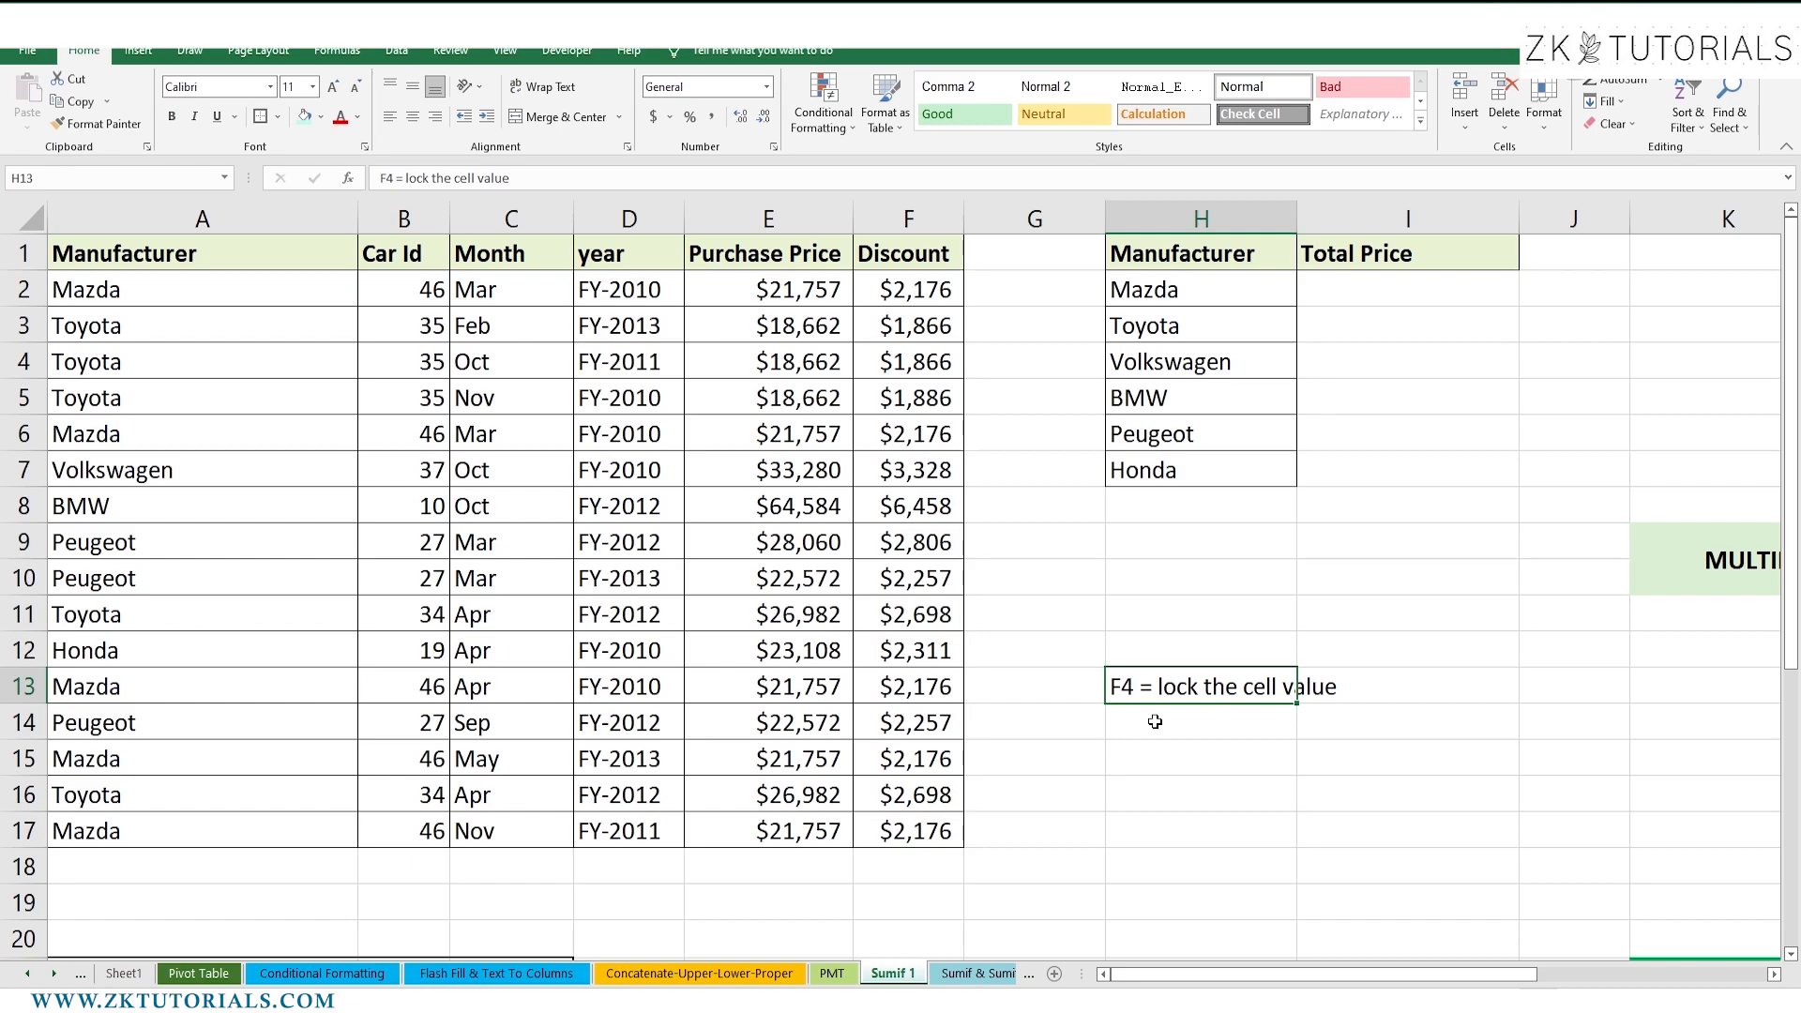
pyautogui.write('=sumif')
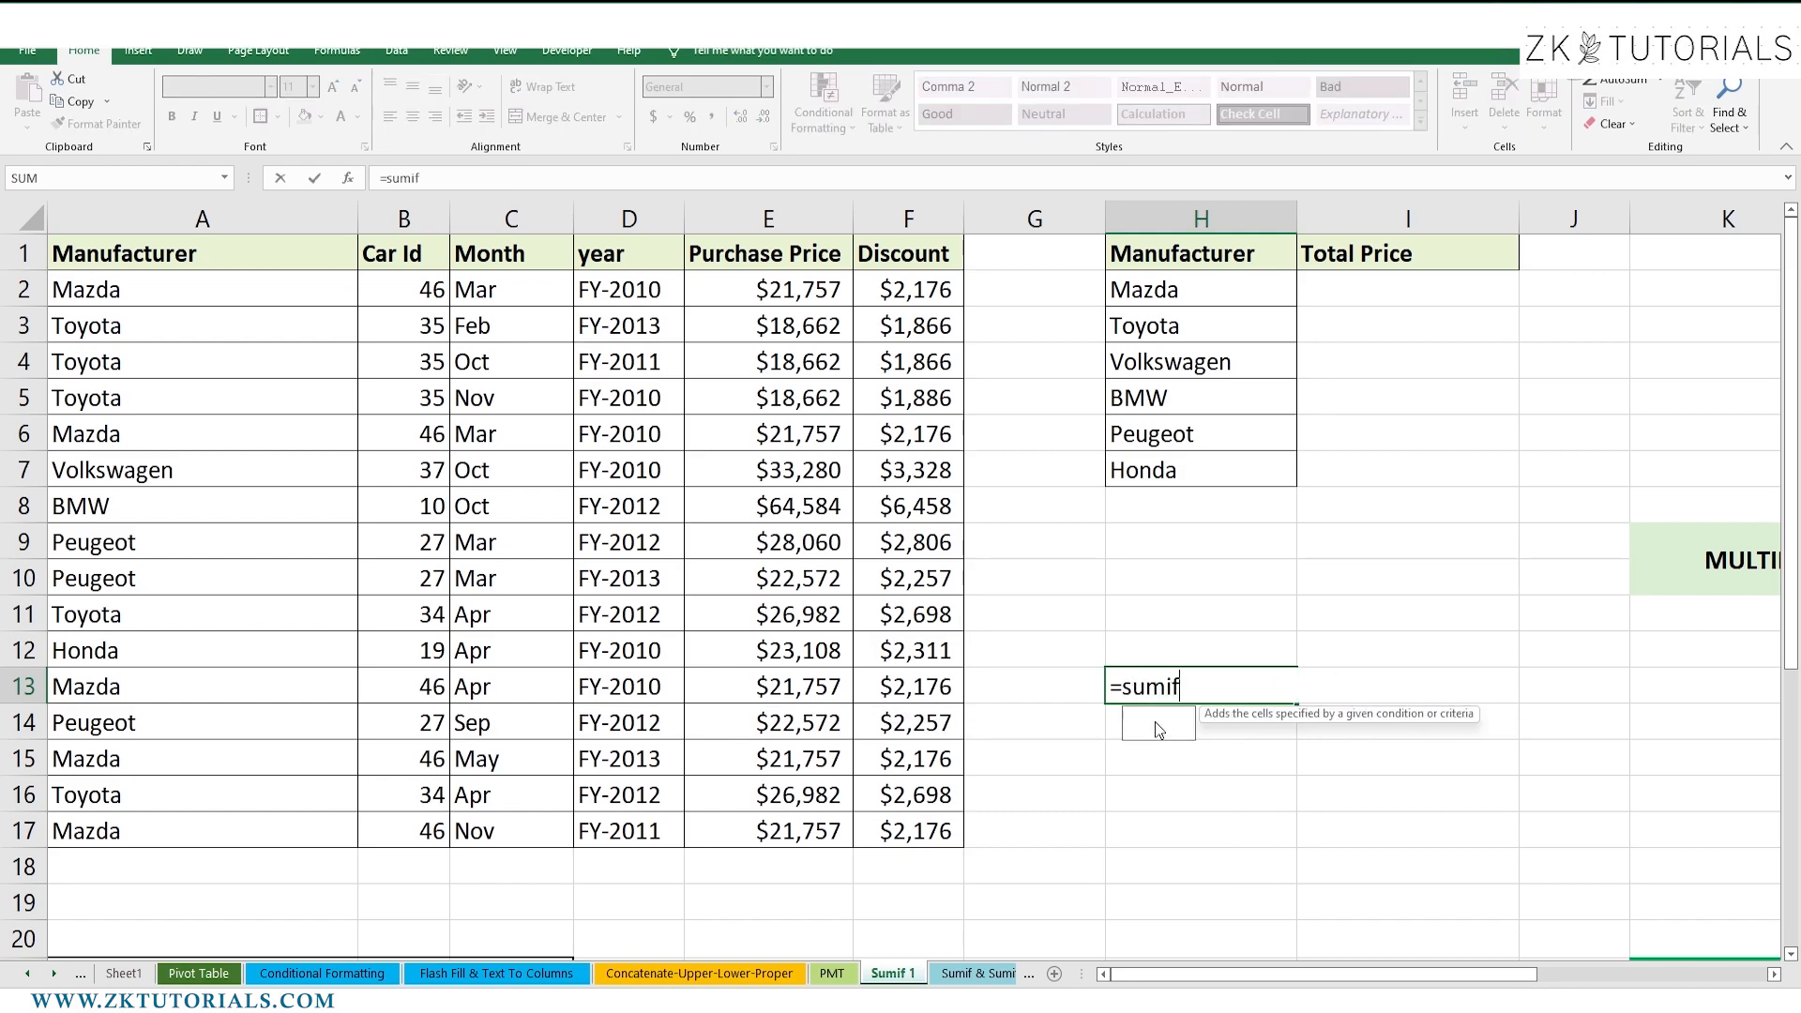
pyautogui.doubleClick(1156, 717)
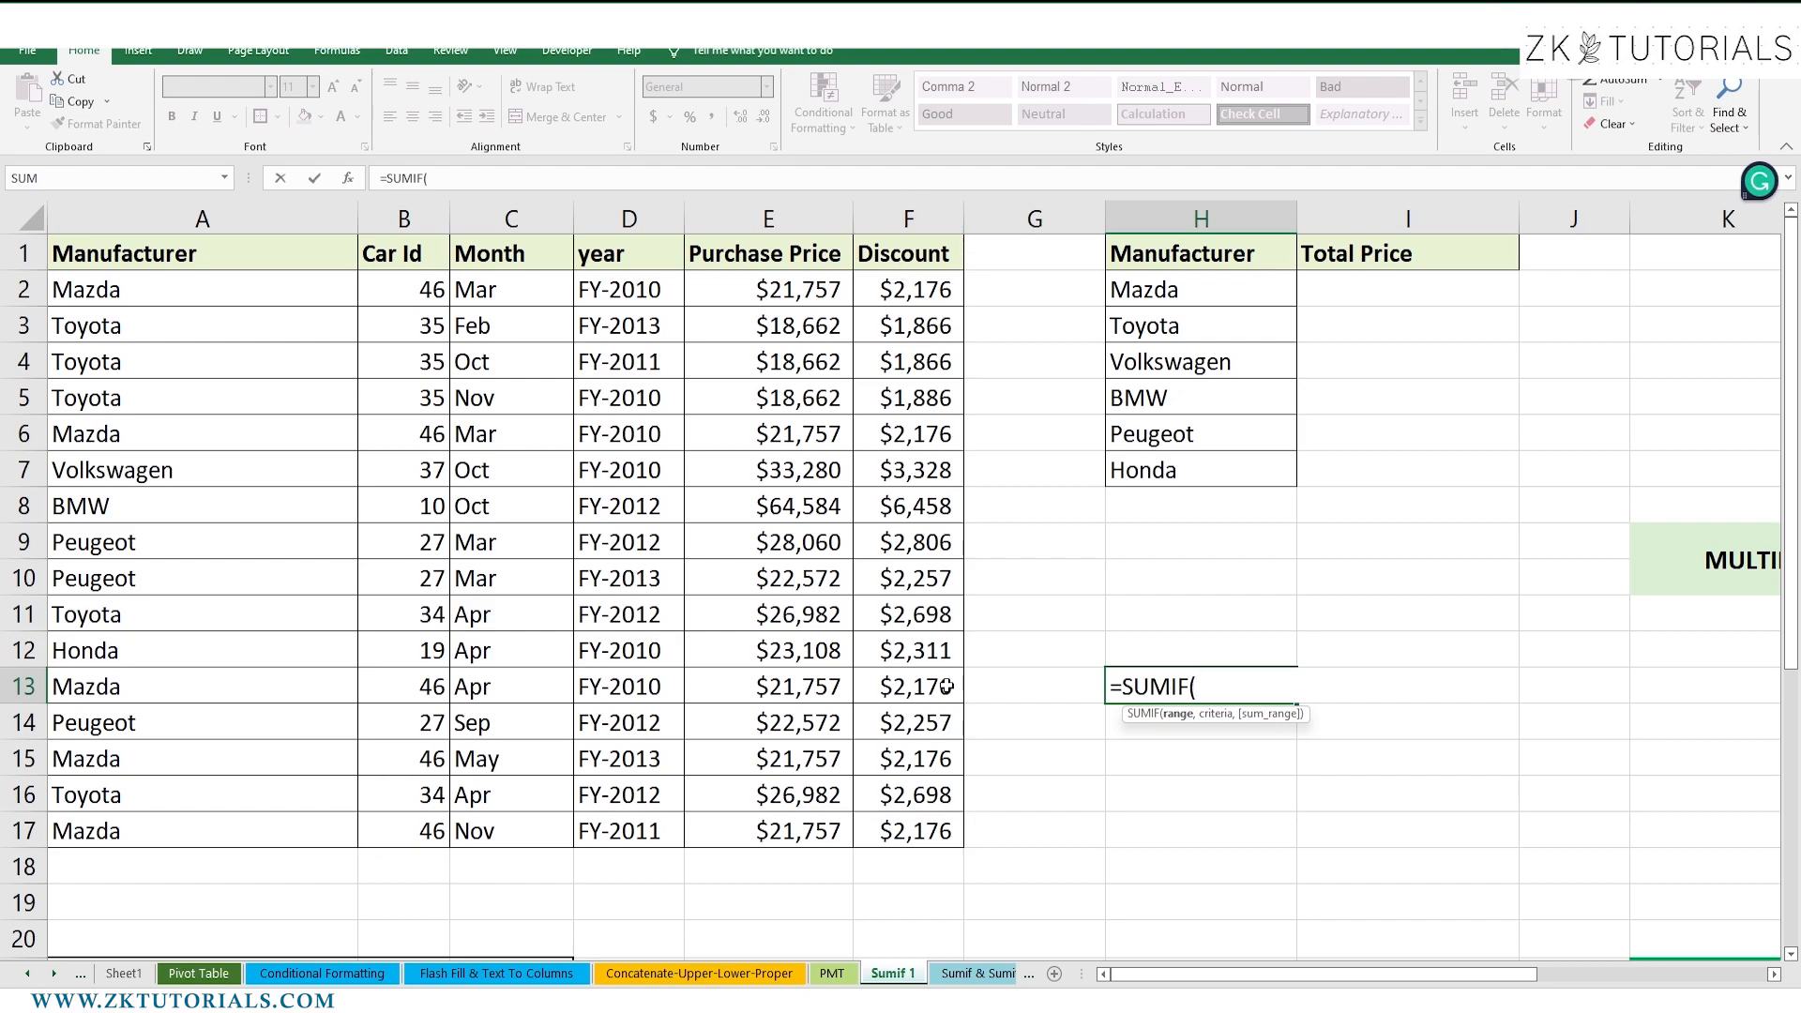
pyautogui.press('Escape')
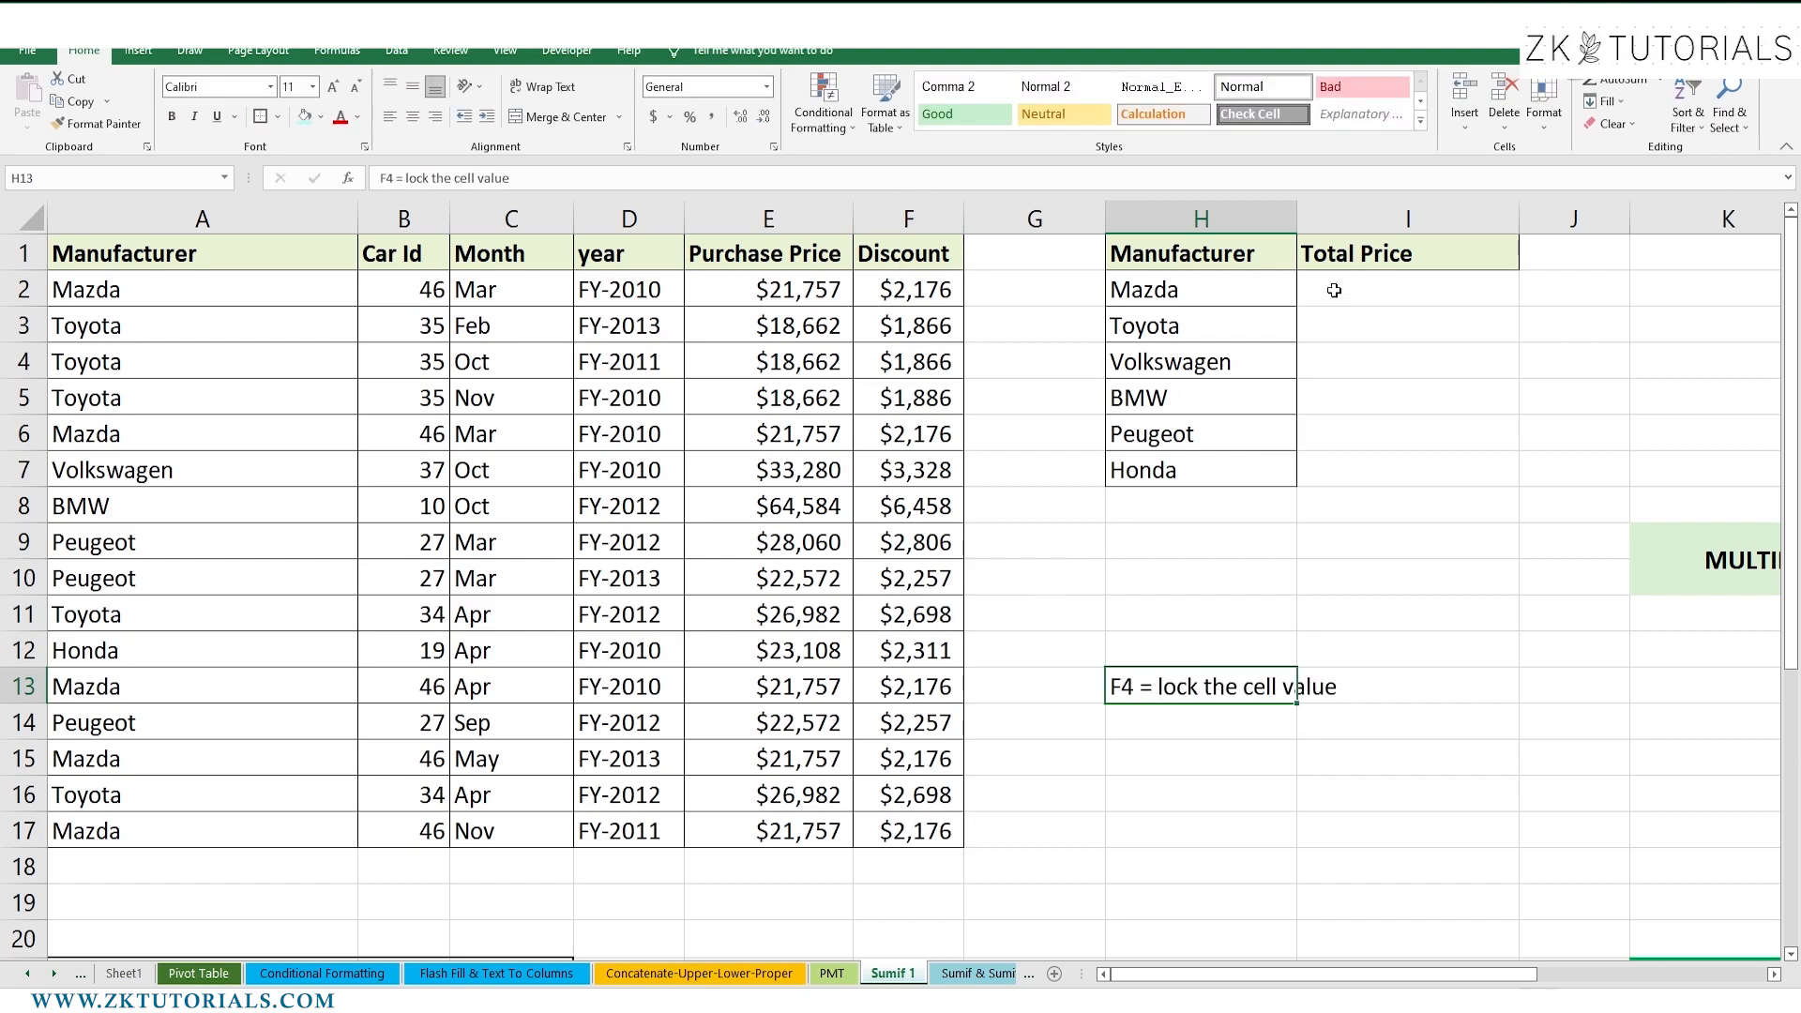
# Start a SUMIF formula in I2 with the whole table as the absolute range $A$1:$F$17.
pyautogui.click(1334, 290)
pyautogui.write('=sumi')
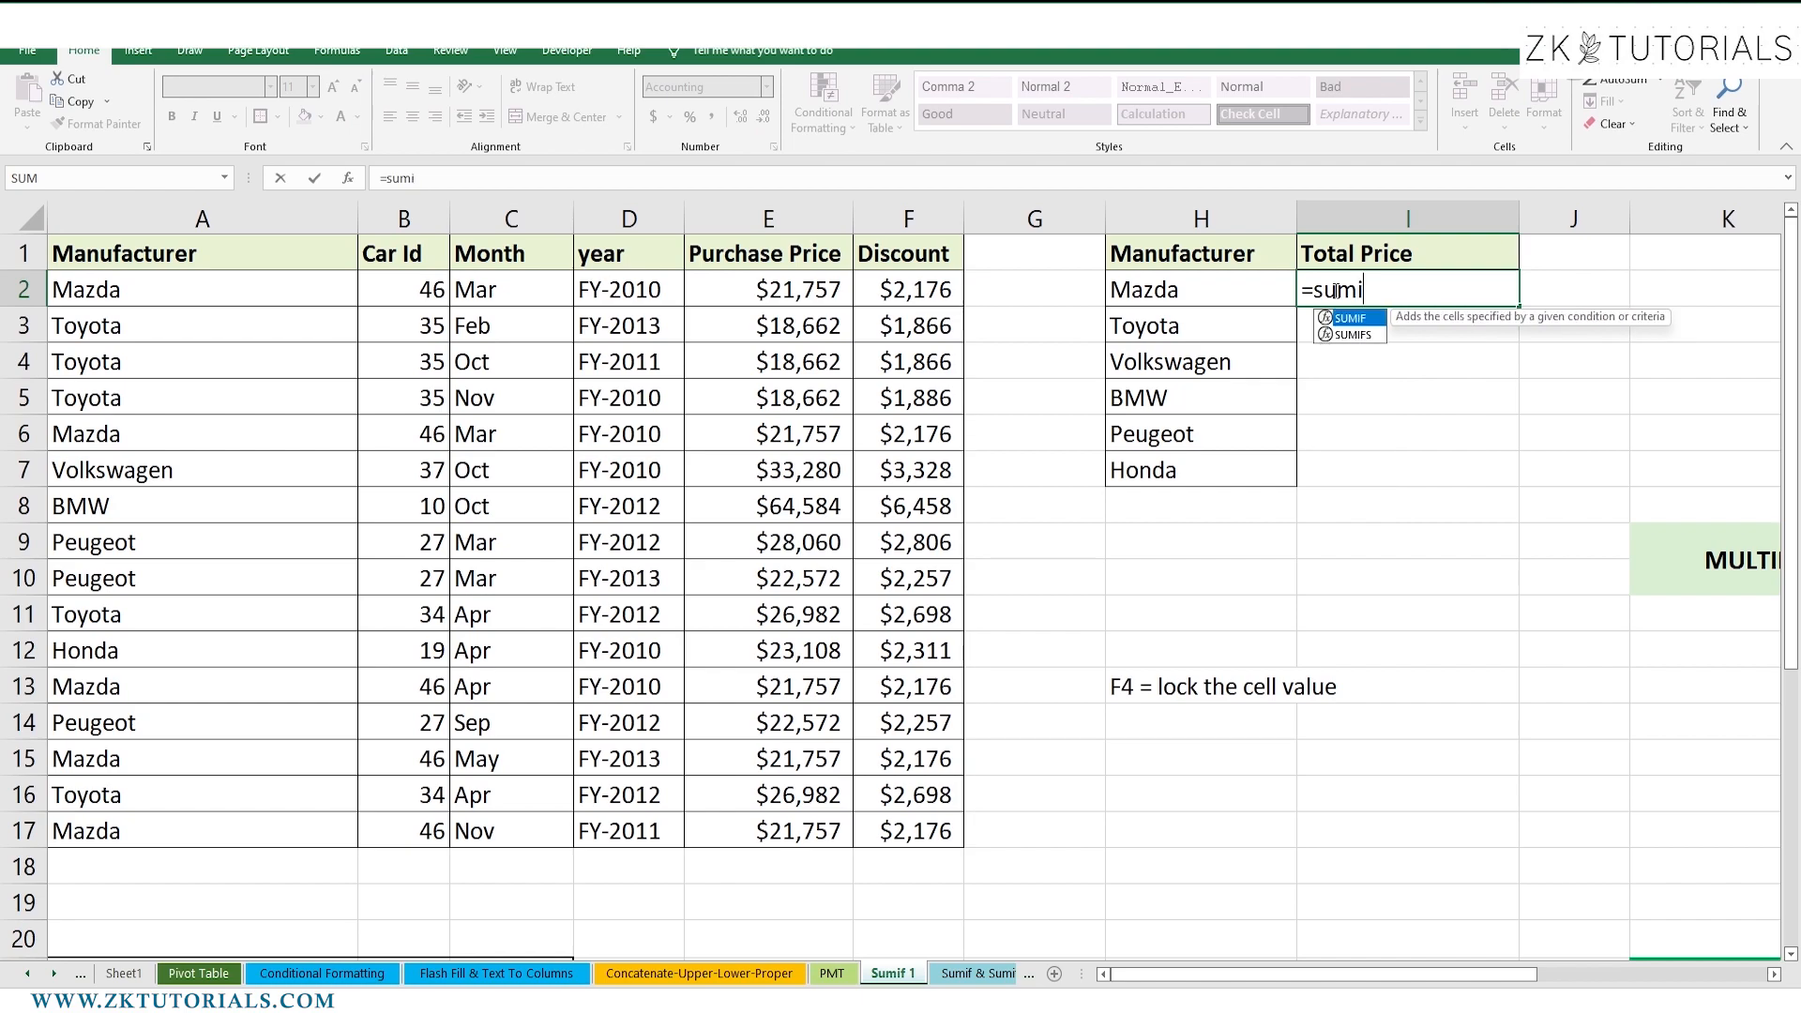
pyautogui.press('Tab')
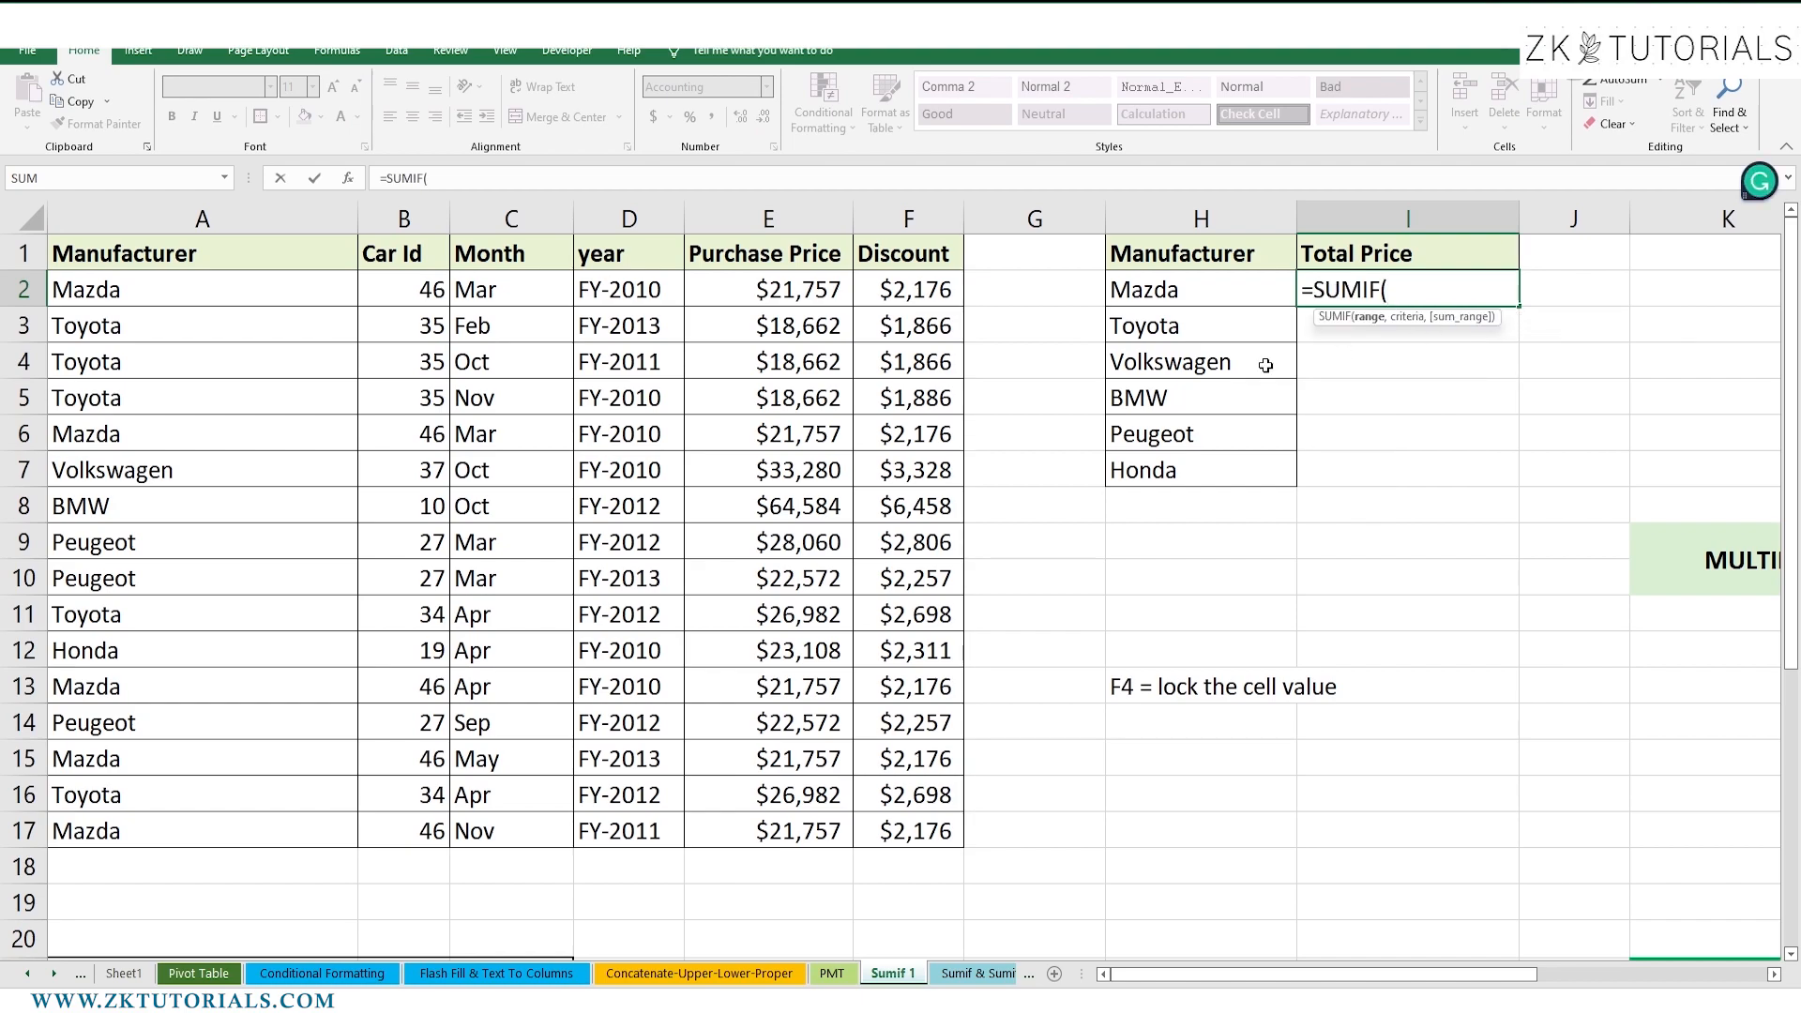
pyautogui.moveTo(197, 253); pyautogui.dragTo(886, 819)
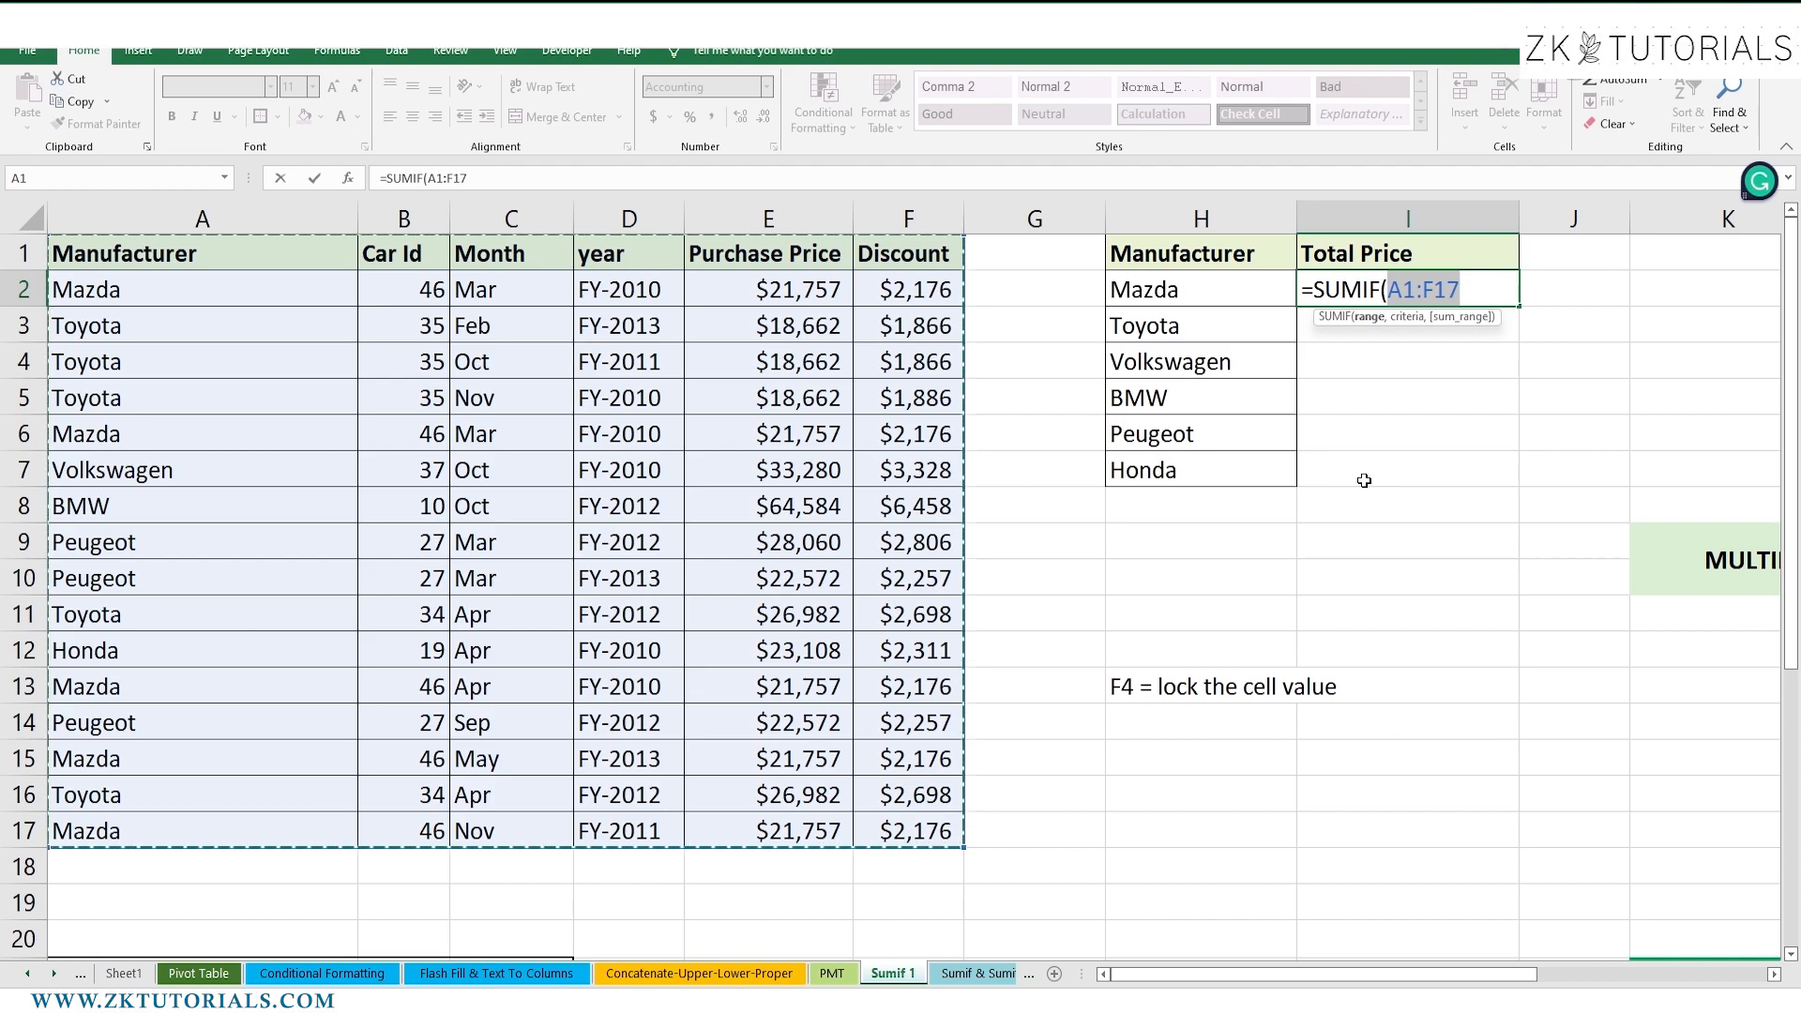
pyautogui.press('F4')
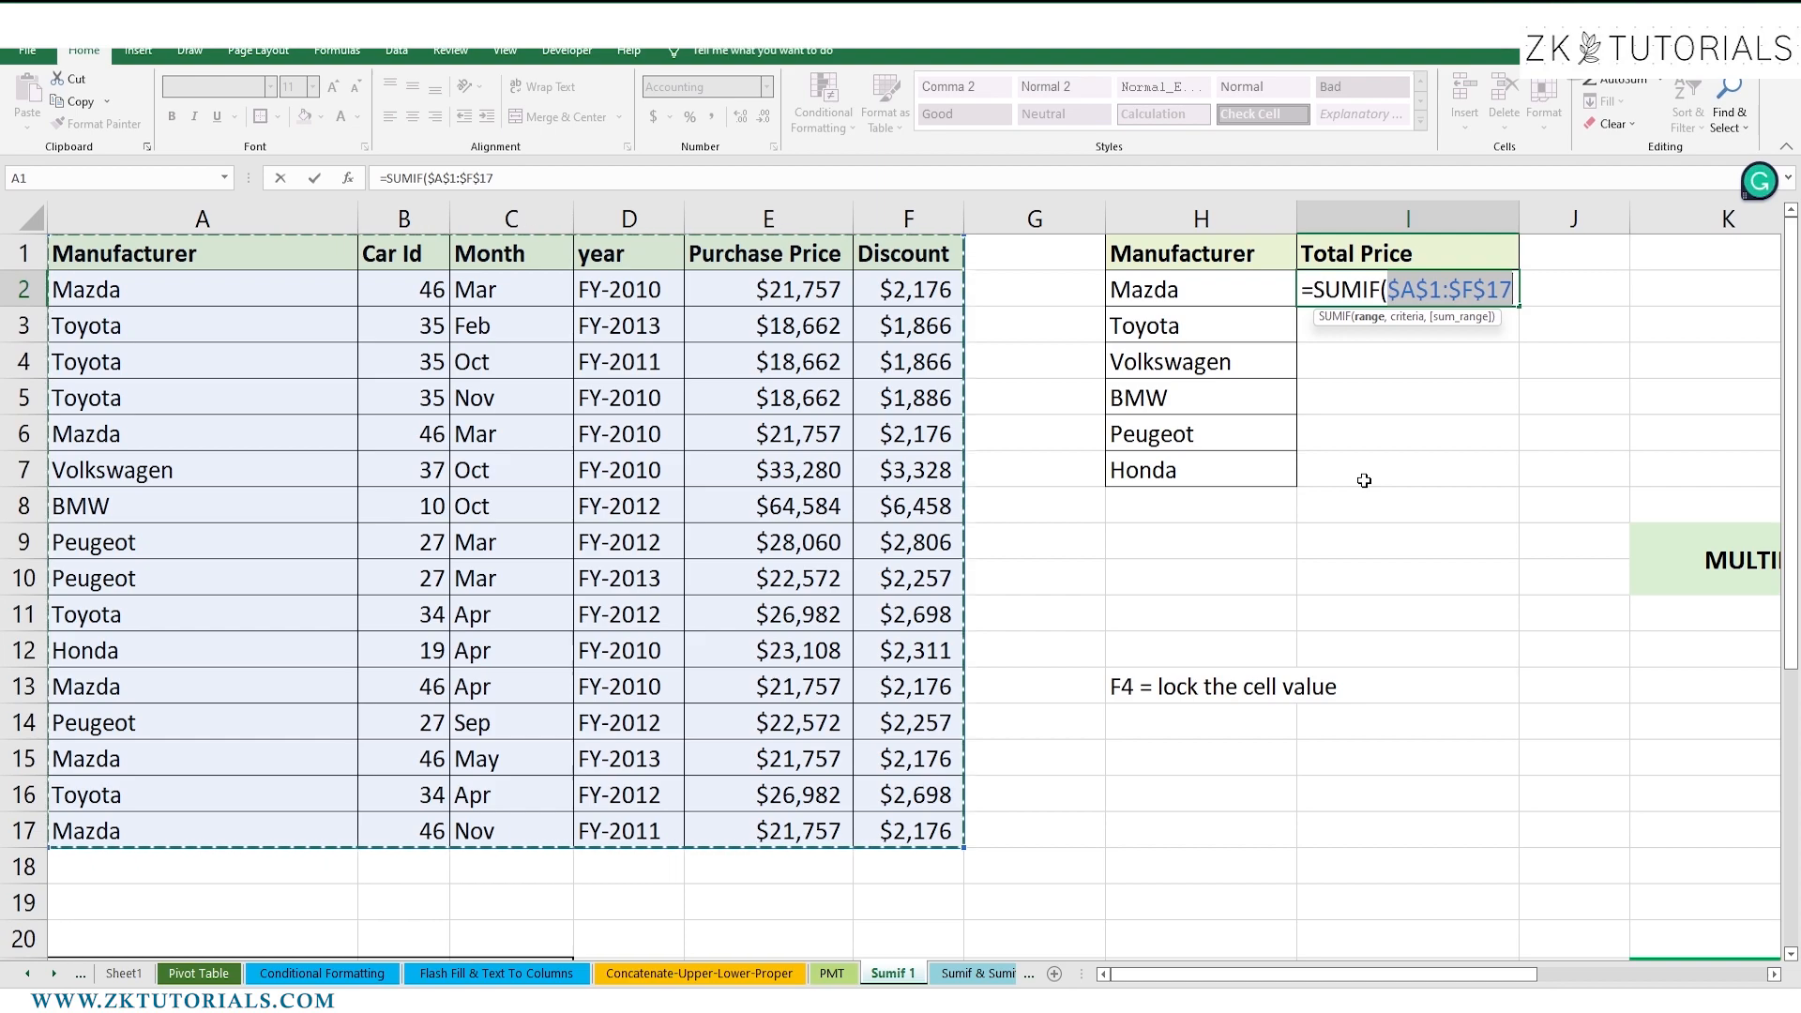
pyautogui.write(',')
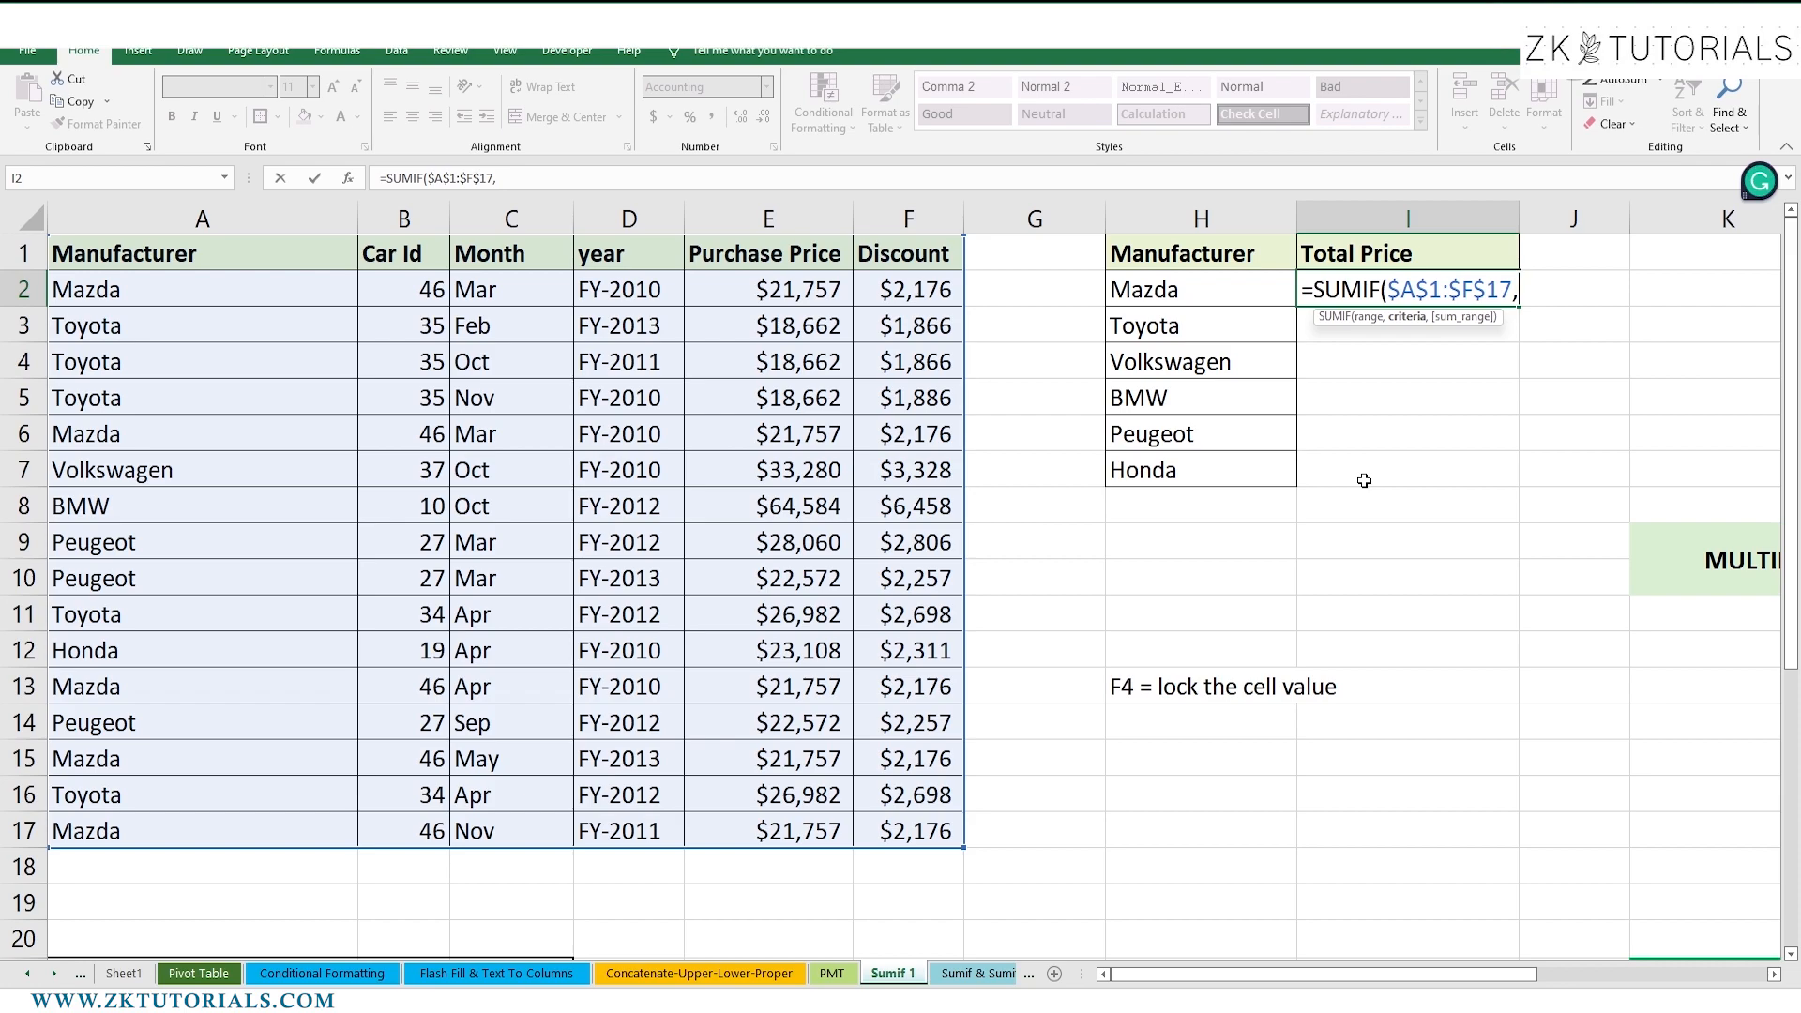
# Complete the first SUMIF in I2 with criteria H2 and absolute sum range $E$1:$E$17, followed by a plus sign.
pyautogui.click(1251, 294)
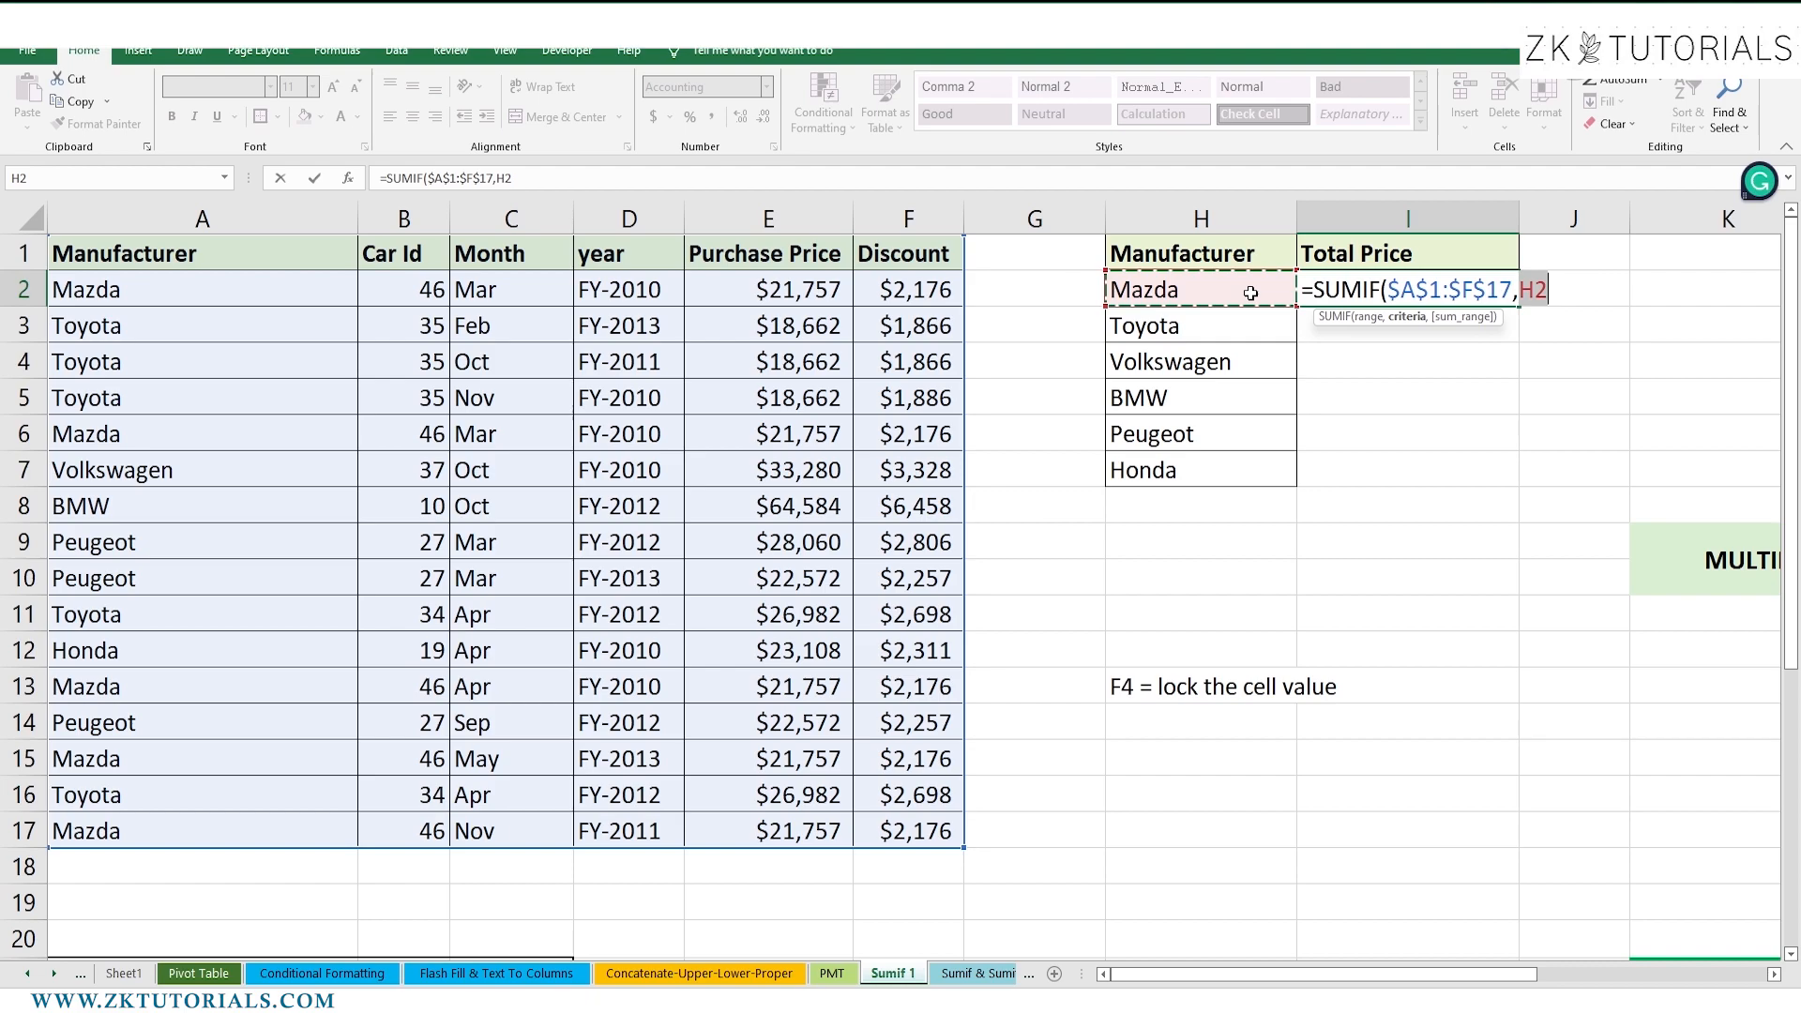
pyautogui.write(',')
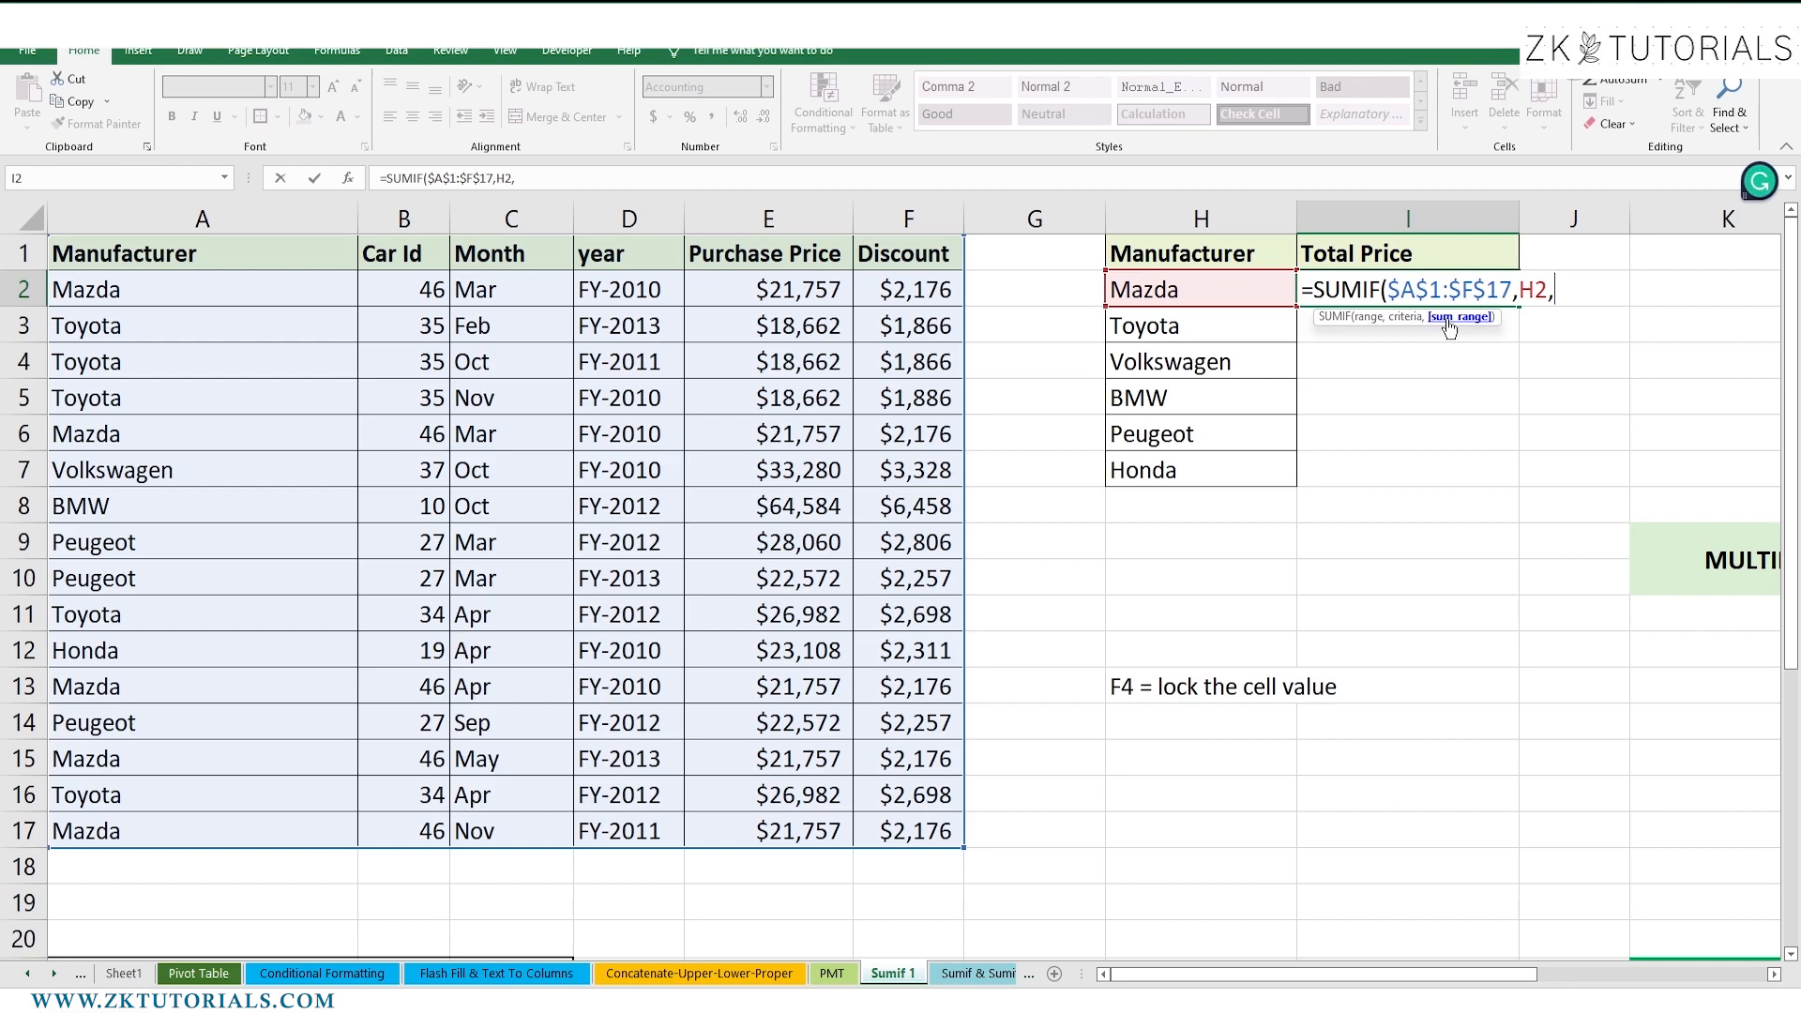
pyautogui.moveTo(792, 255); pyautogui.dragTo(761, 826)
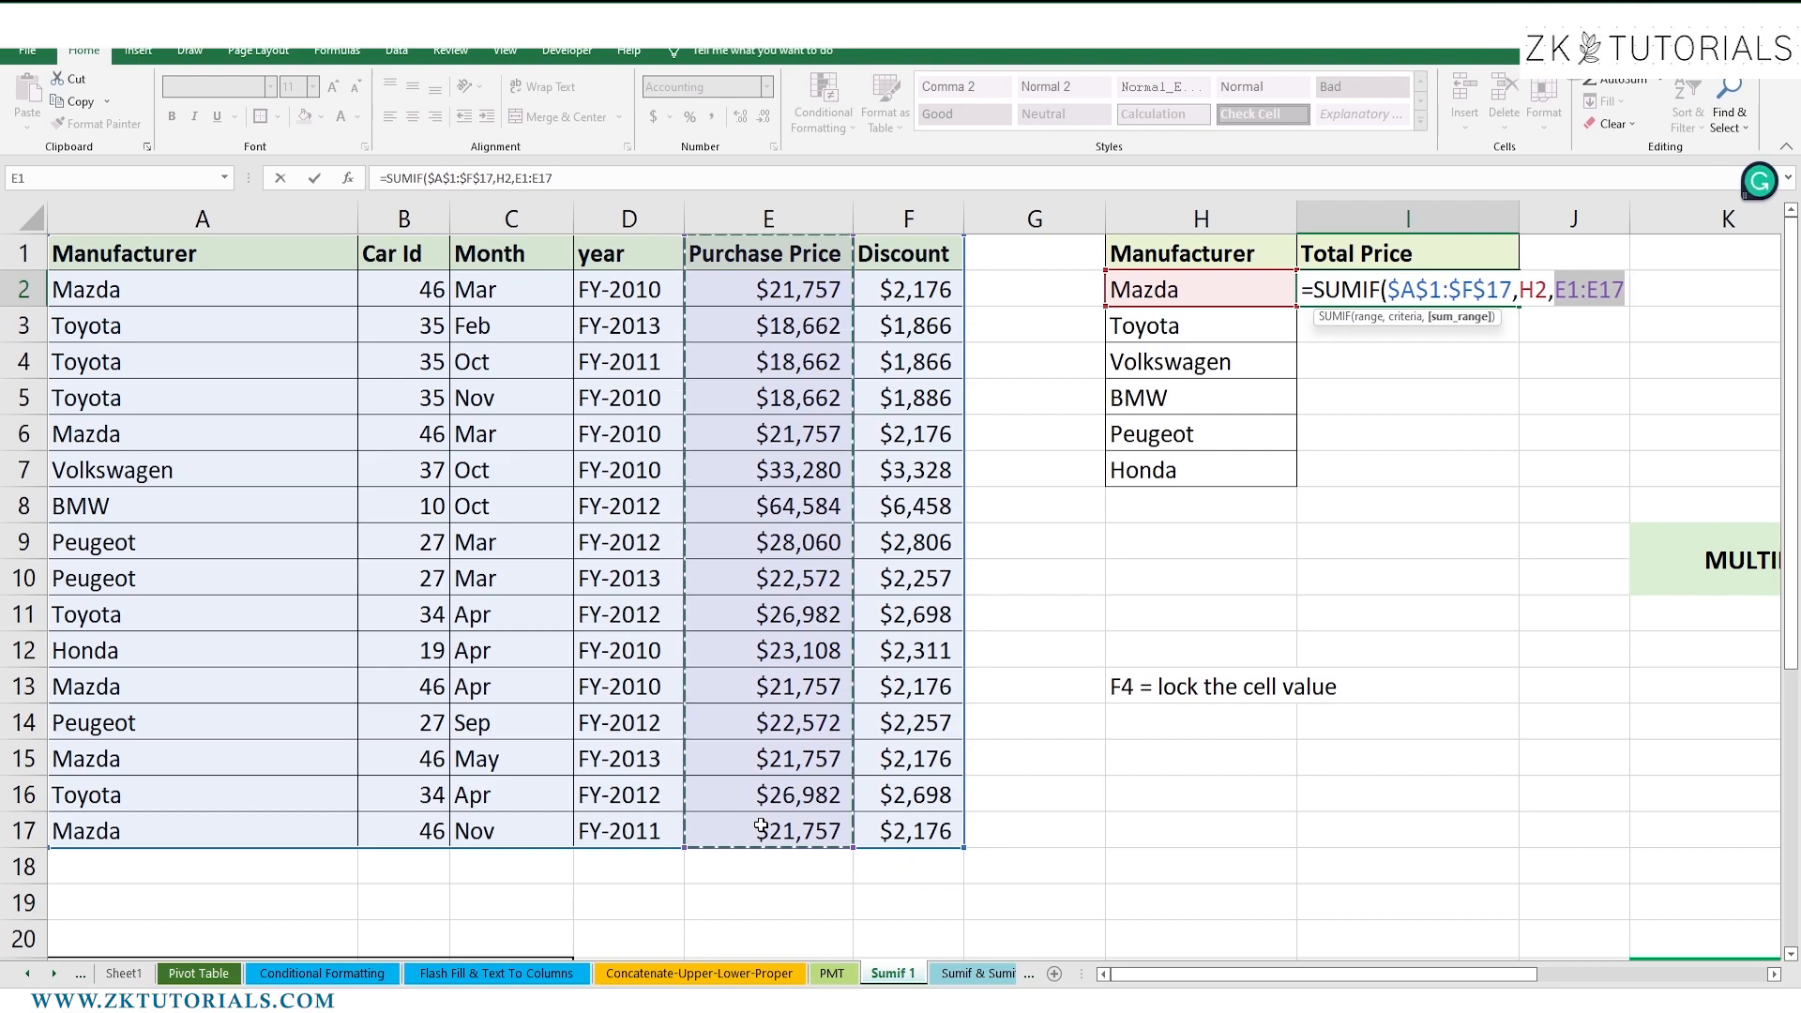
pyautogui.press('F4')
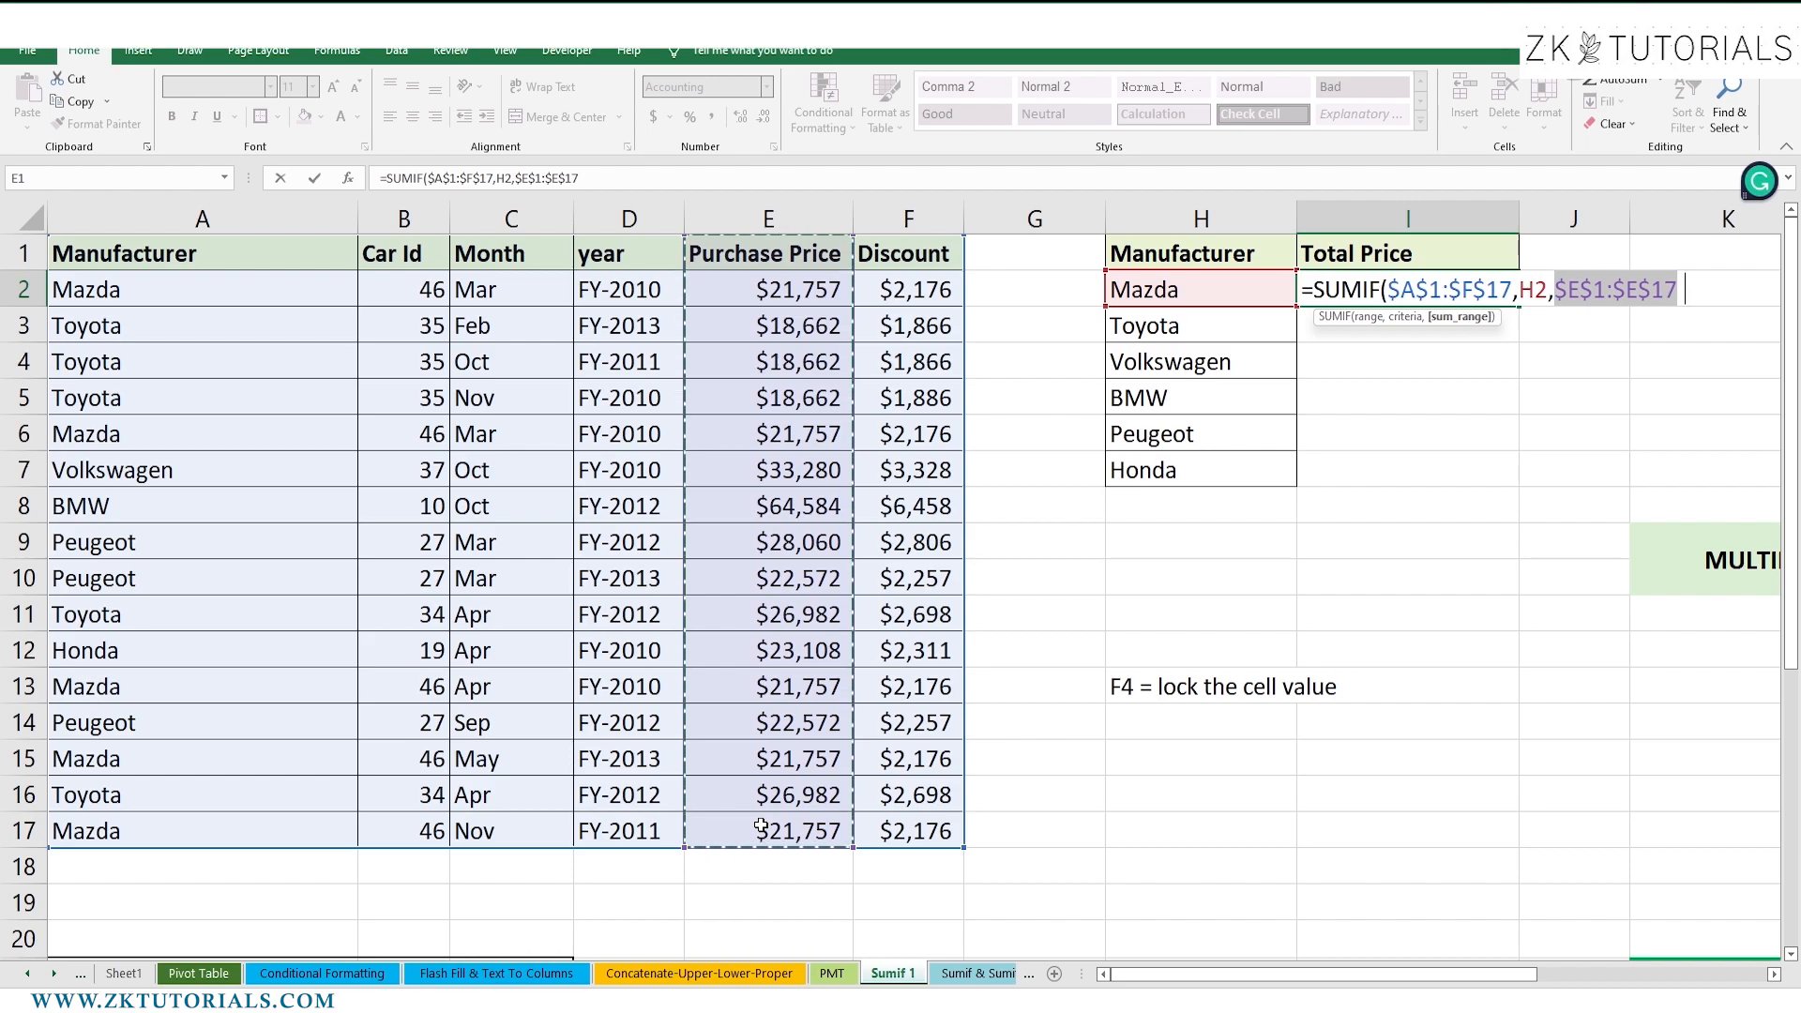
pyautogui.write(')+')
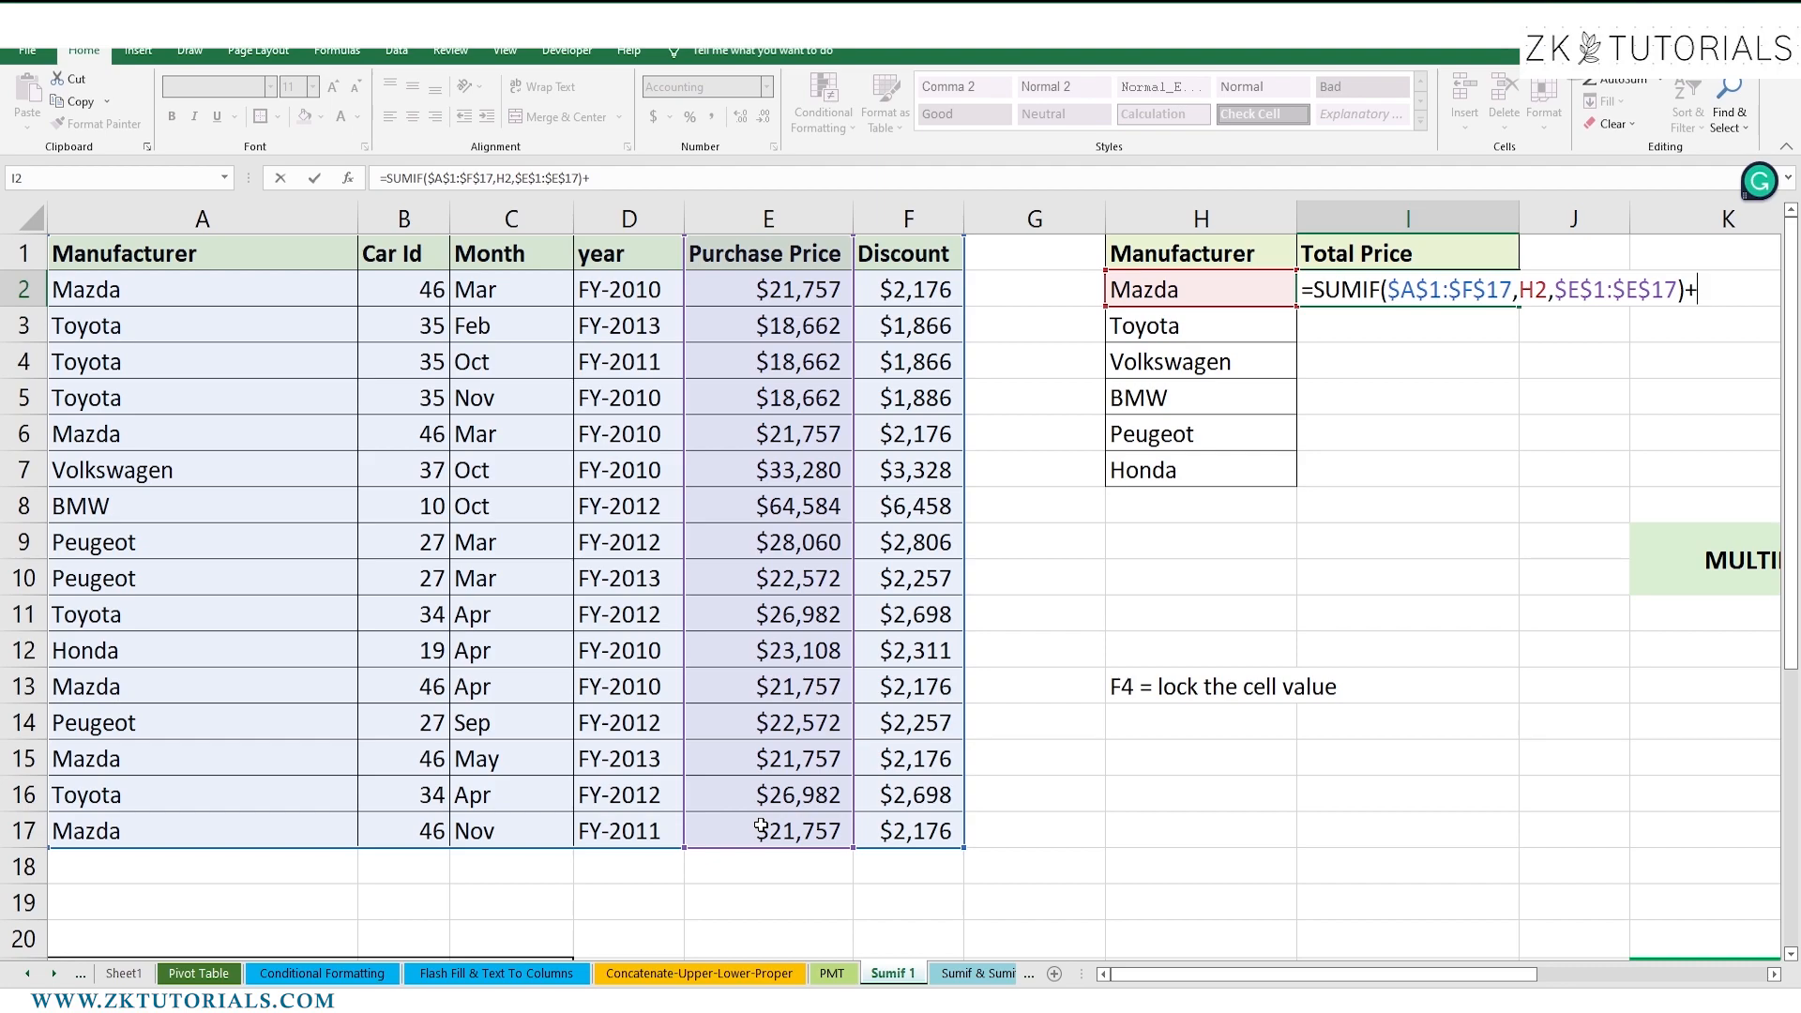
# Add a second SUMIF to the I2 formula with absolute range $A$1:$F$17 and criteria H2.
pyautogui.write('SUMIF(')
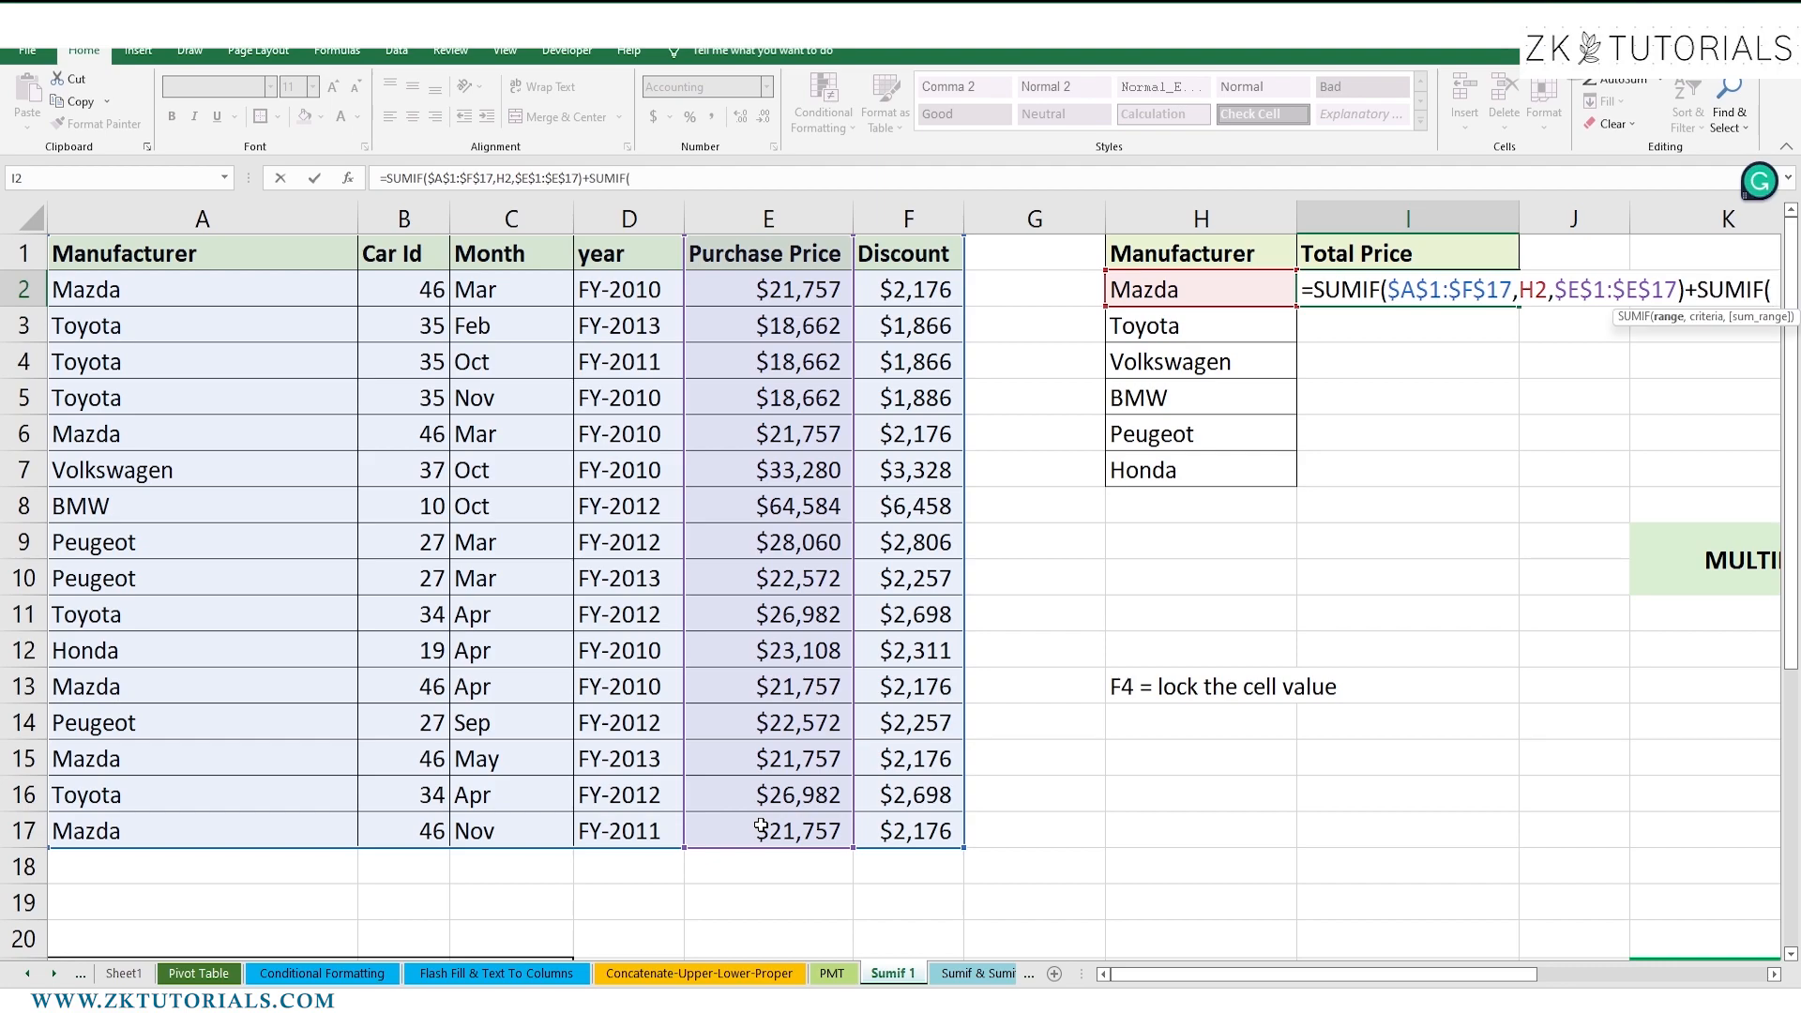
pyautogui.click(248, 268)
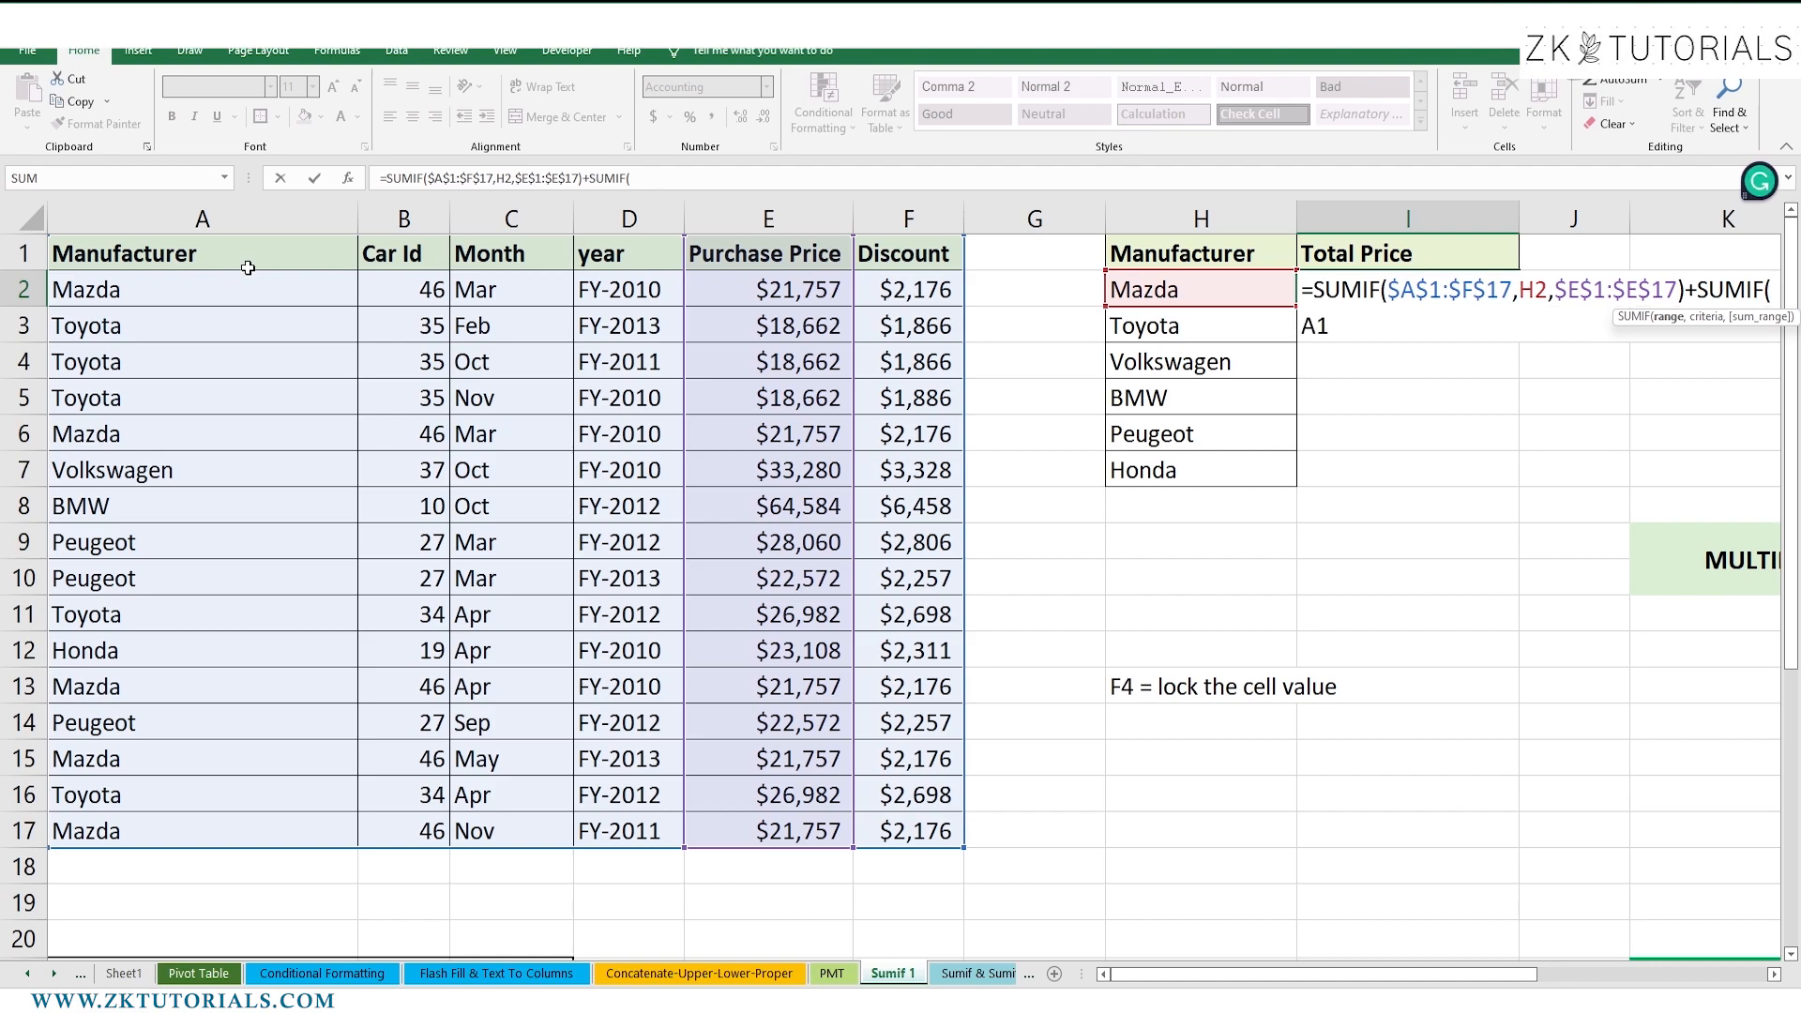
pyautogui.moveTo(248, 268); pyautogui.dragTo(884, 835)
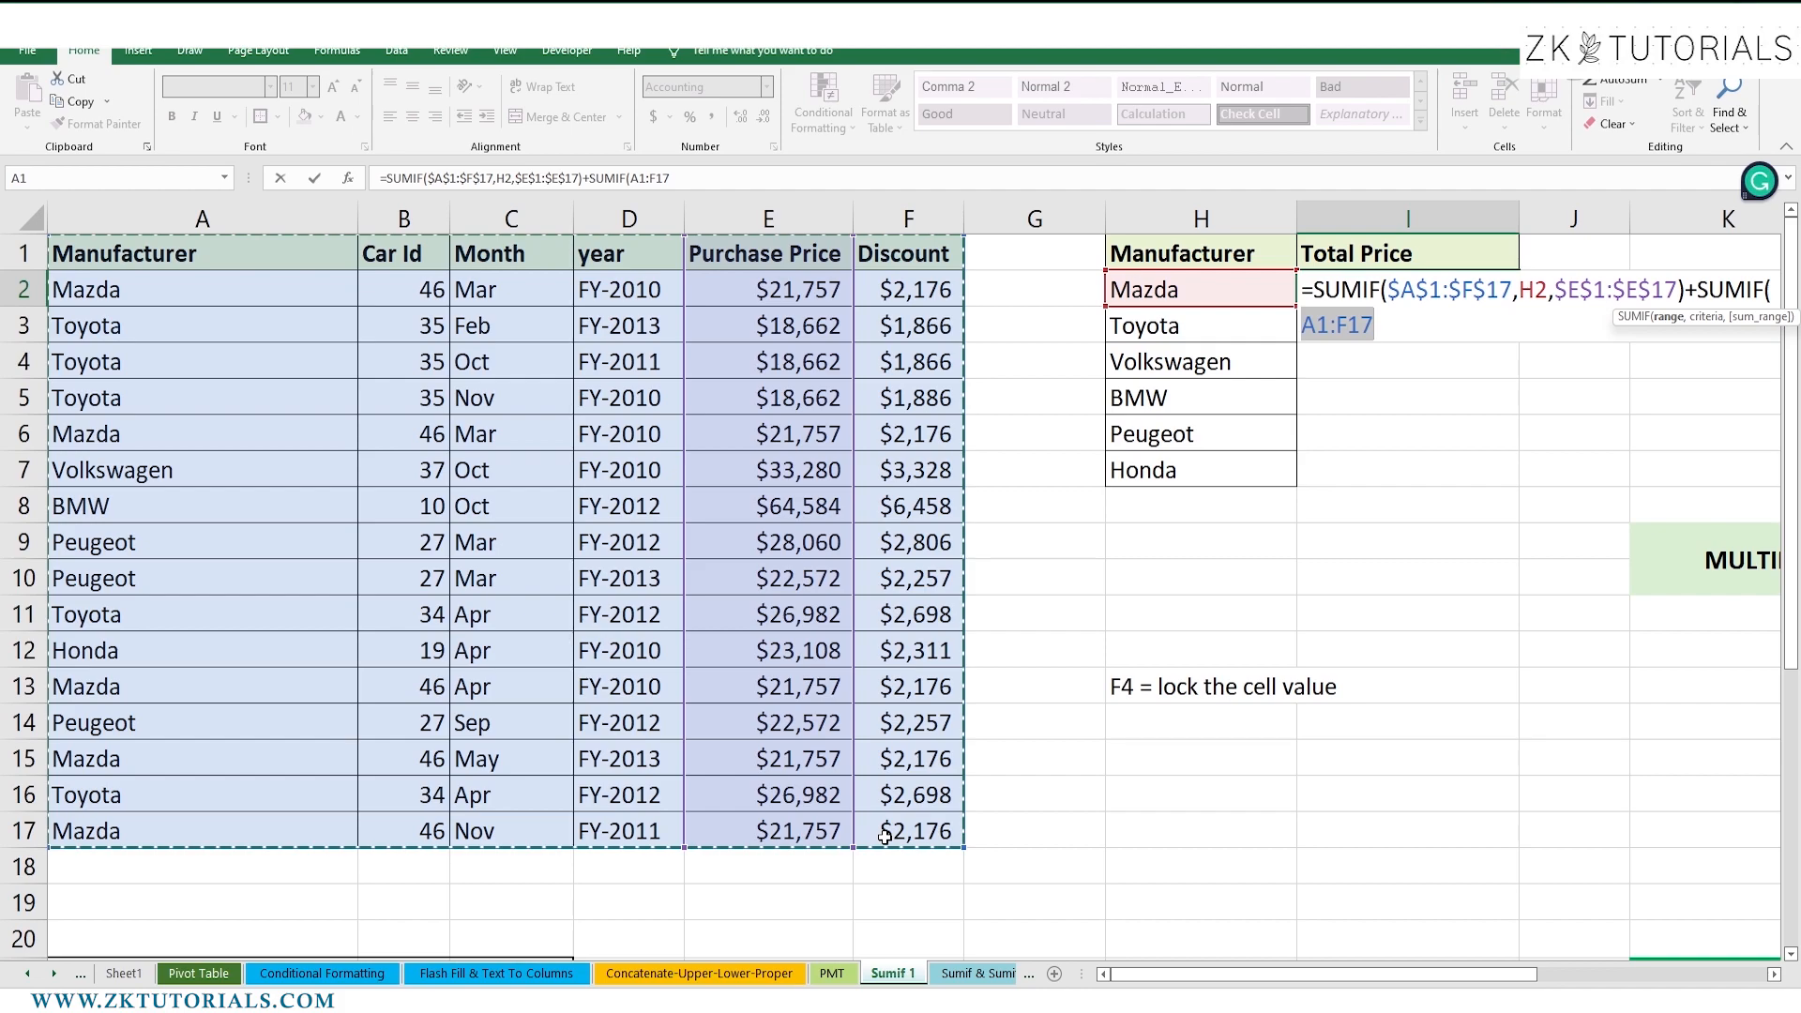
pyautogui.press('F4')
pyautogui.write(',')
pyautogui.click(1198, 292)
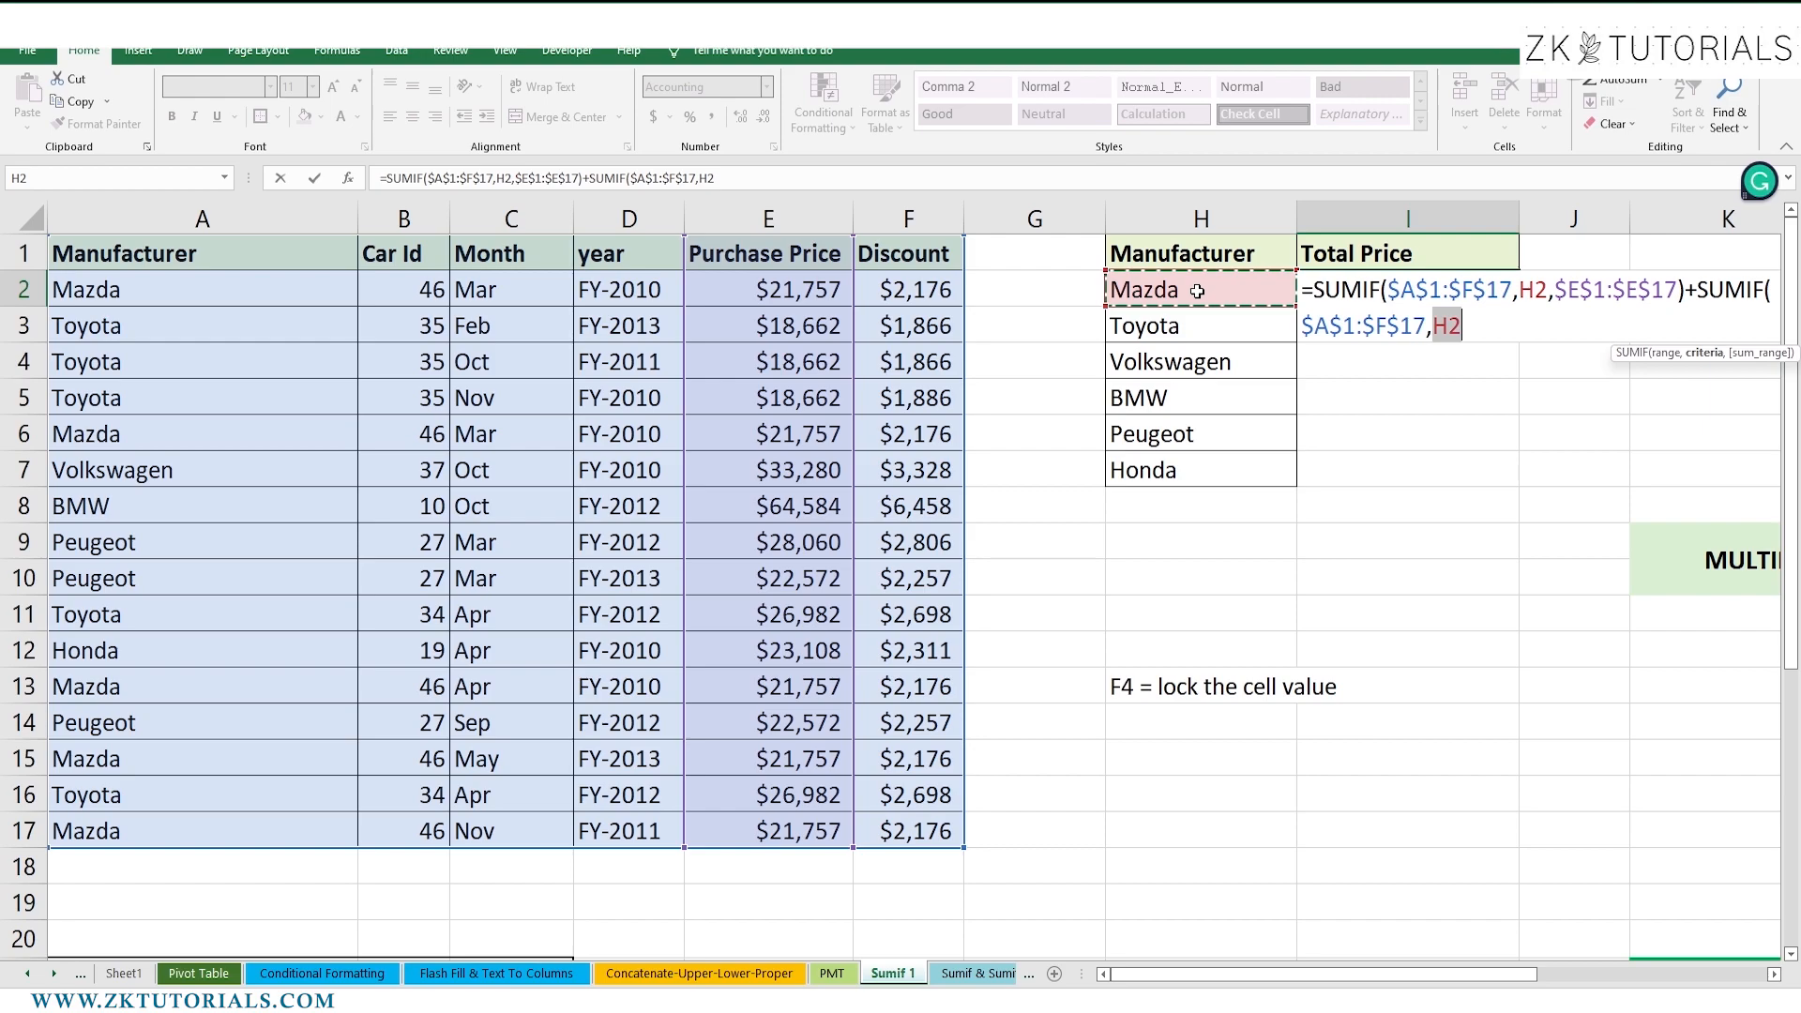
# Complete the second SUMIF with the Discount column as absolute sum range $F$1:$F$17 and enter the formula in I2.
pyautogui.write(',')
pyautogui.moveTo(908, 253); pyautogui.dragTo(901, 838)
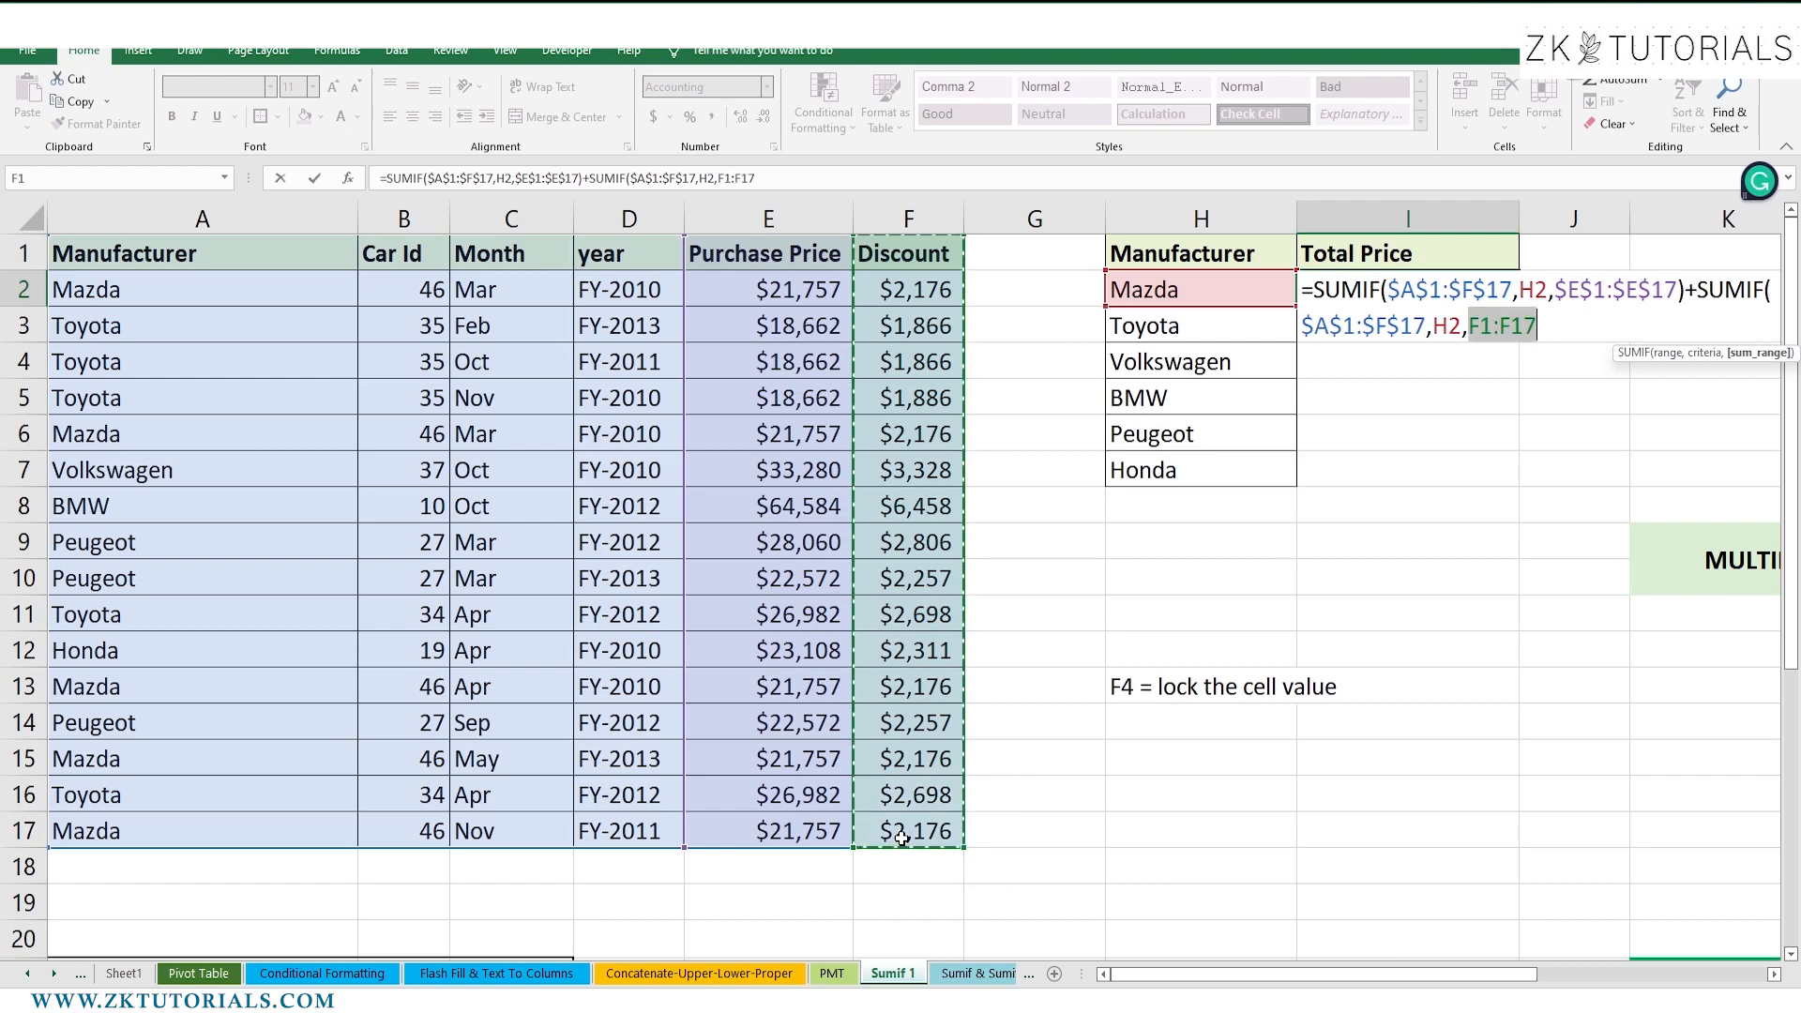
pyautogui.press('F4')
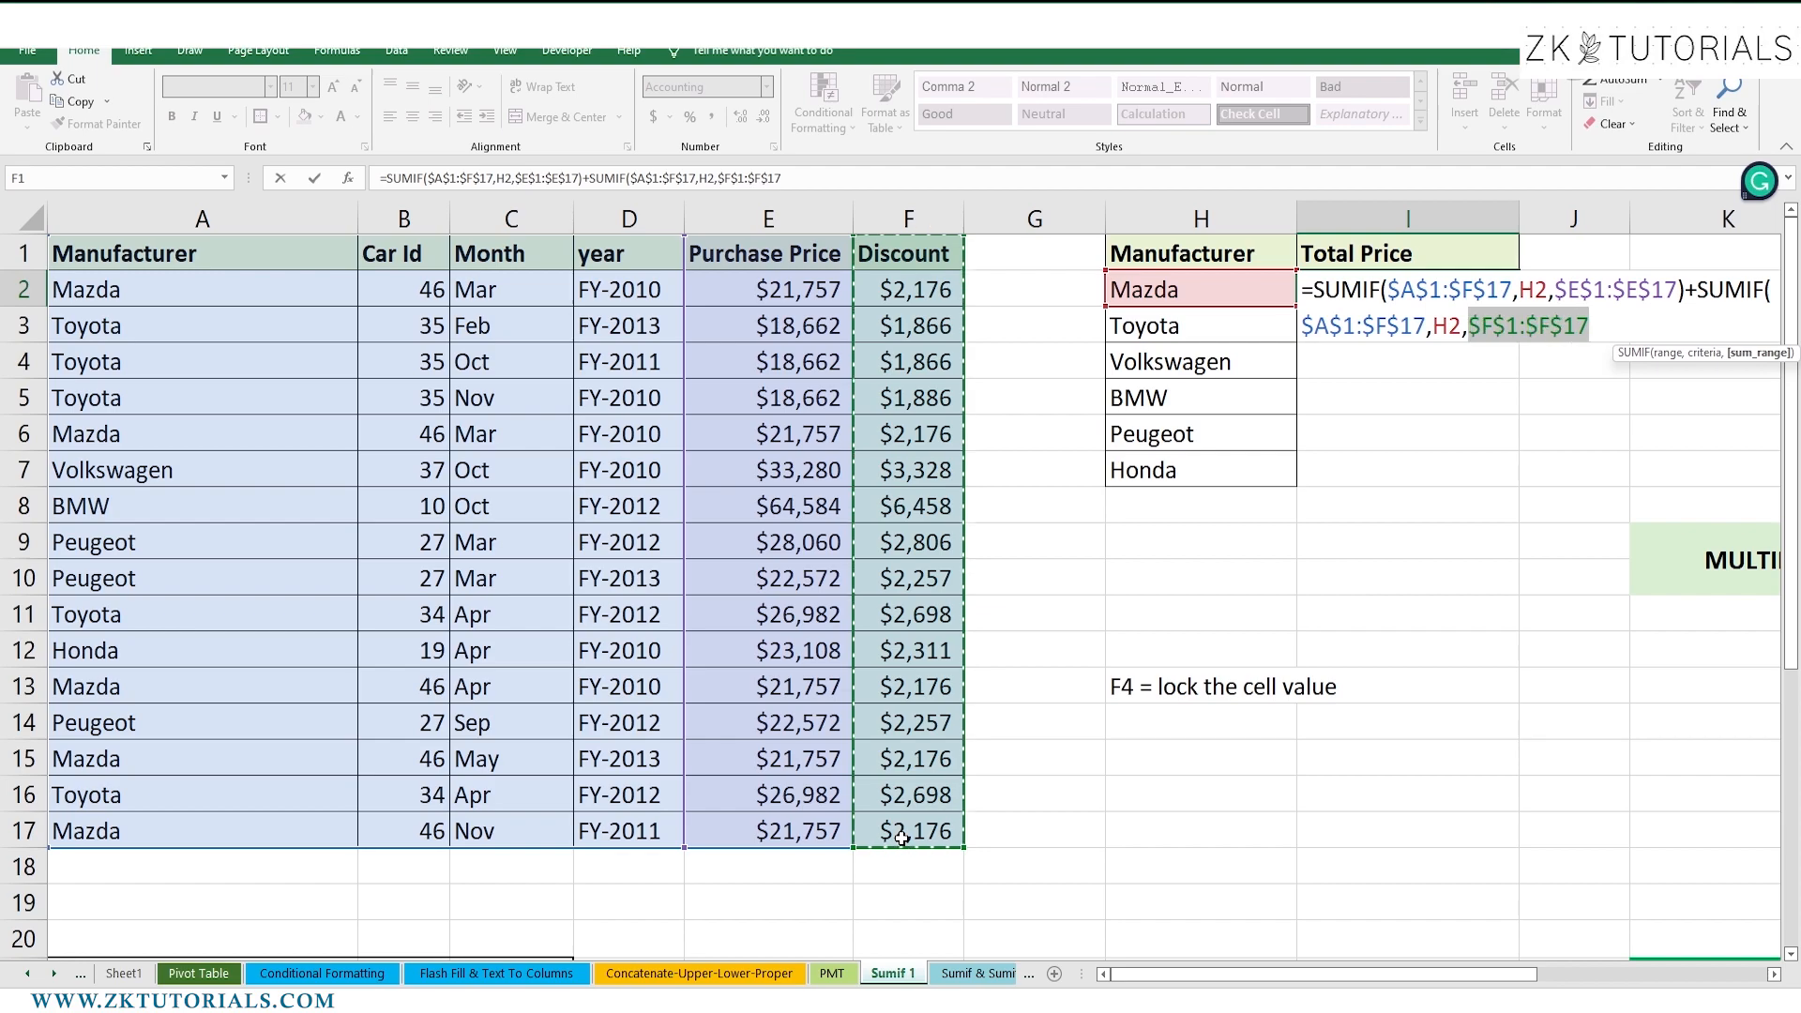
pyautogui.write(')')
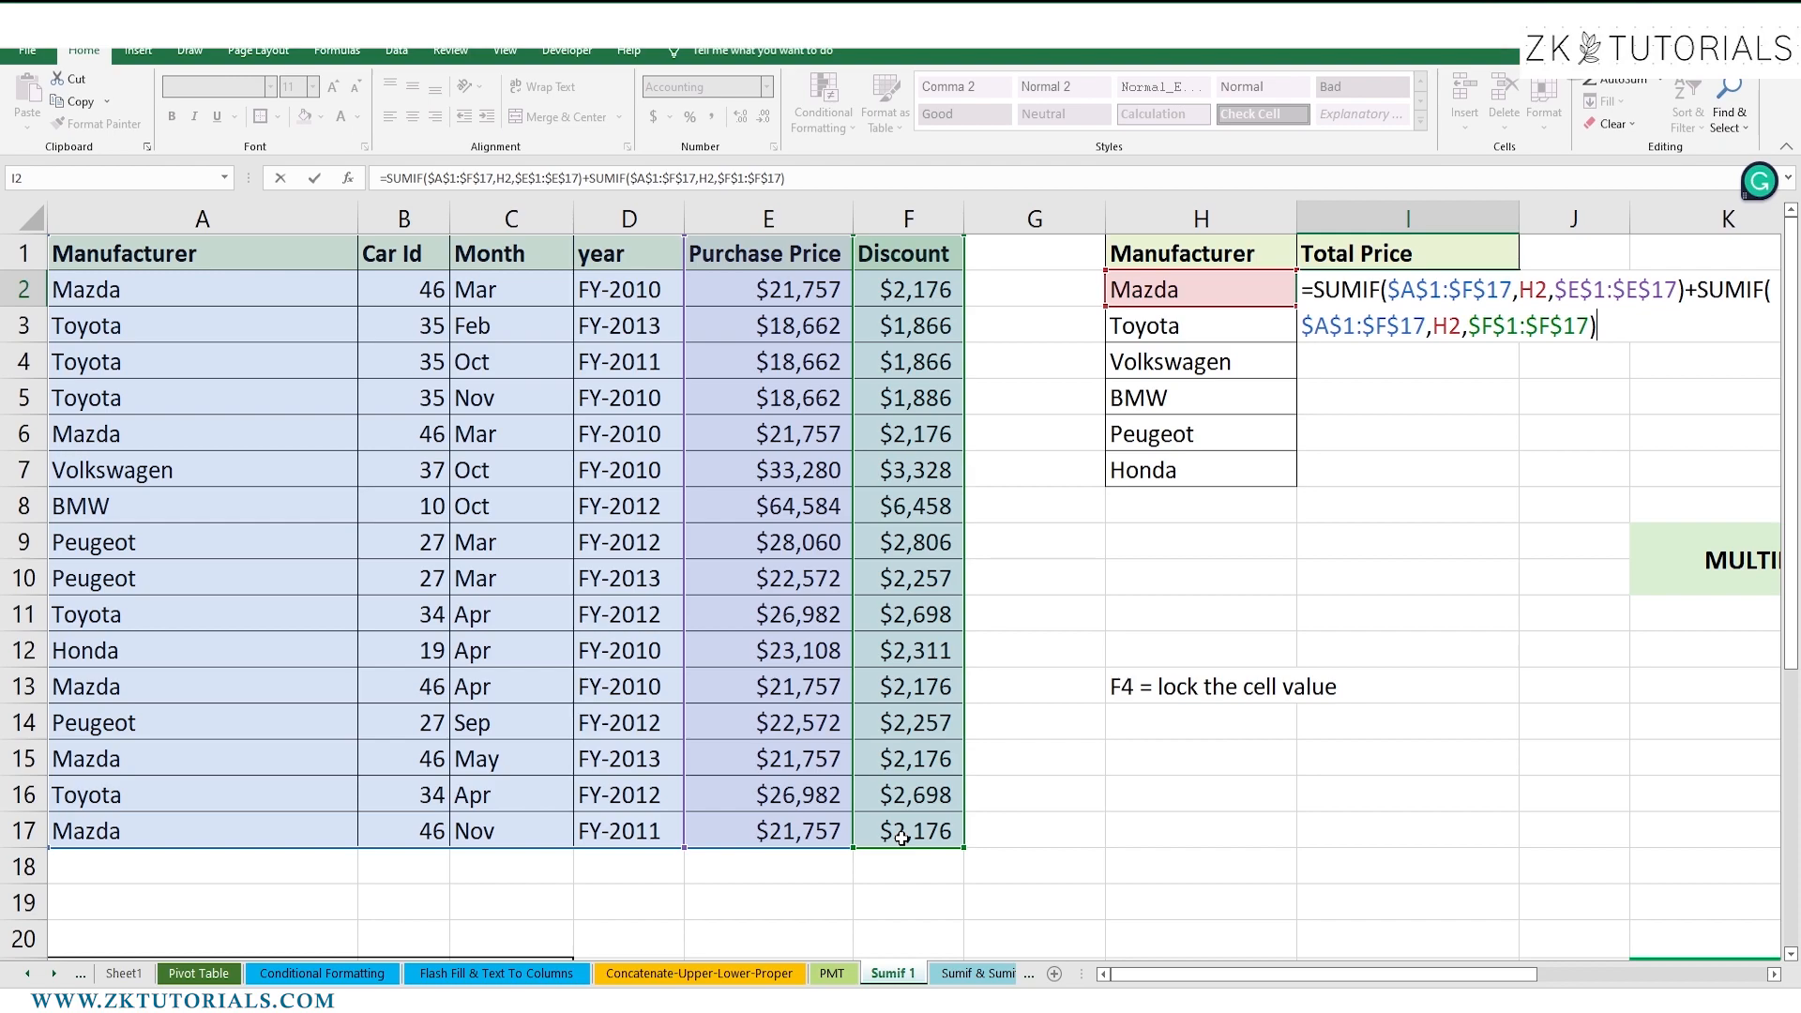
pyautogui.hotkey('ctrl', 'Return')
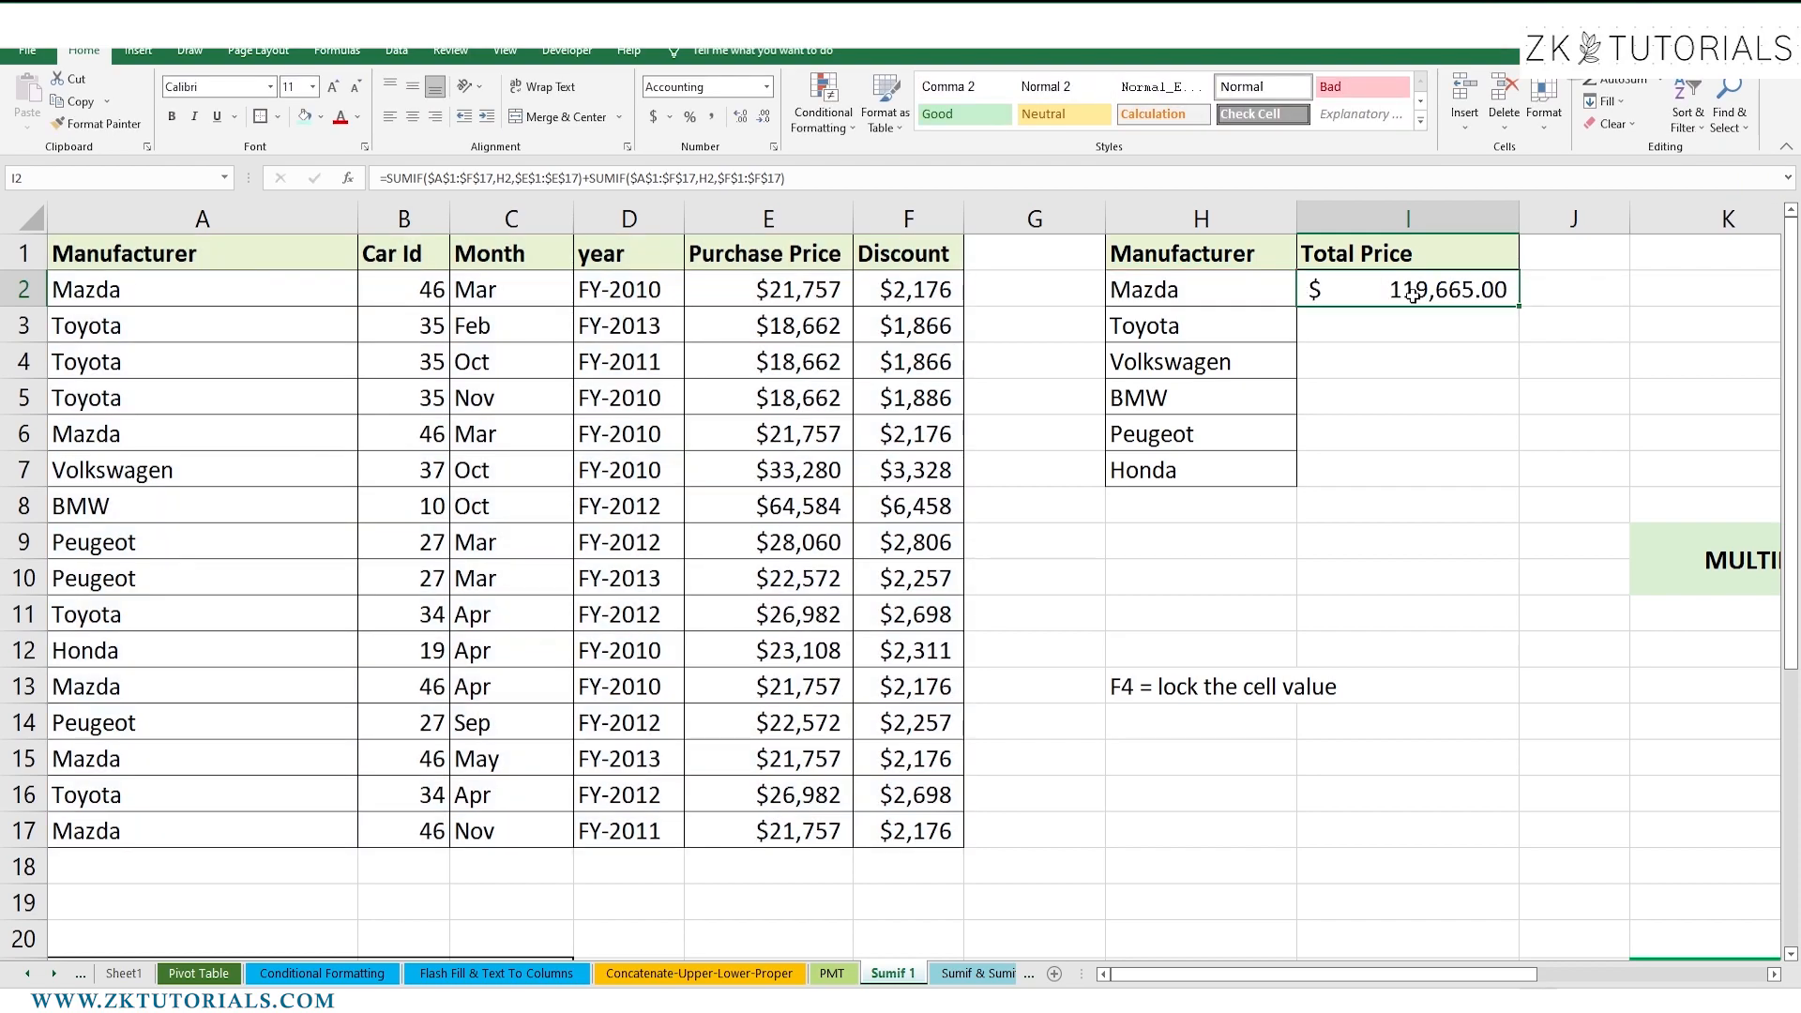
# Fill the combined SUMIF formula from I2 down through I7 for the remaining manufacturers.
pyautogui.hotkey('shift', 'Down')
pyautogui.hotkey('shift', 'Down')
pyautogui.hotkey('shift', 'Down')
pyautogui.hotkey('shift', 'Down')
pyautogui.hotkey('shift', 'Down')
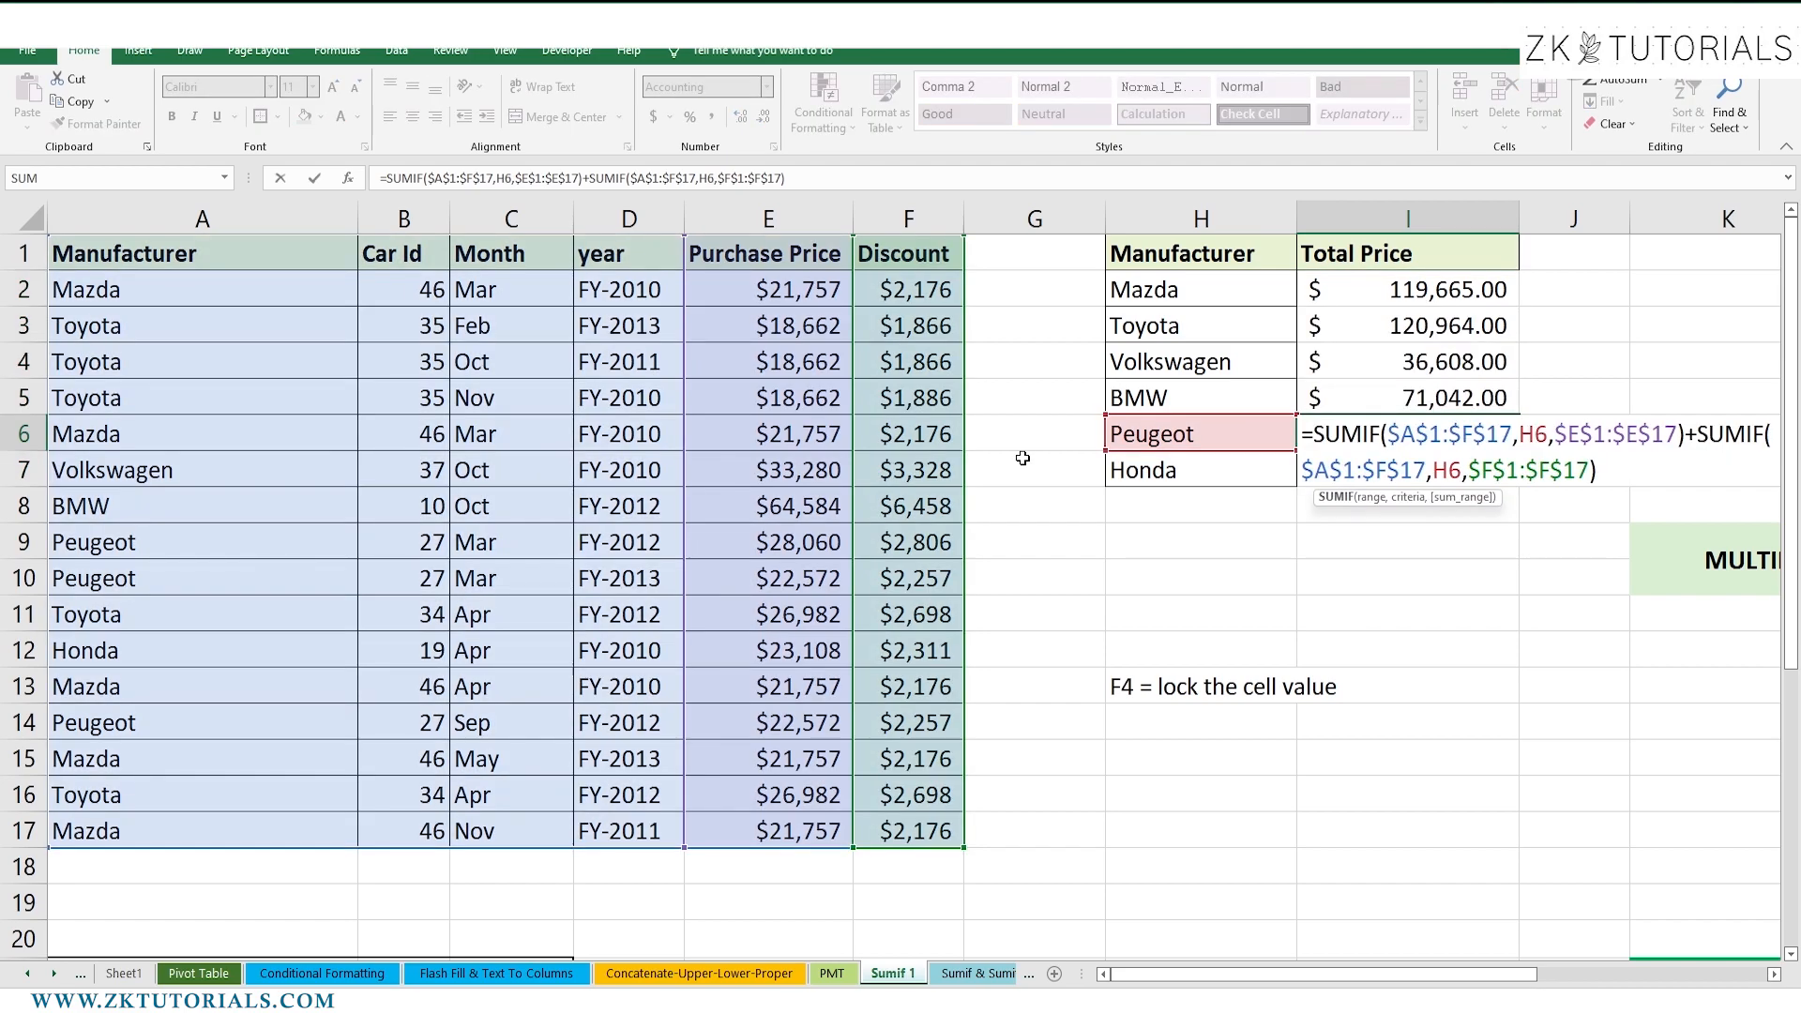
# Inspect the copied formulas in I4, I2 and I7 to compare their criteria references and locked ranges.
pyautogui.doubleClick(1382, 362)
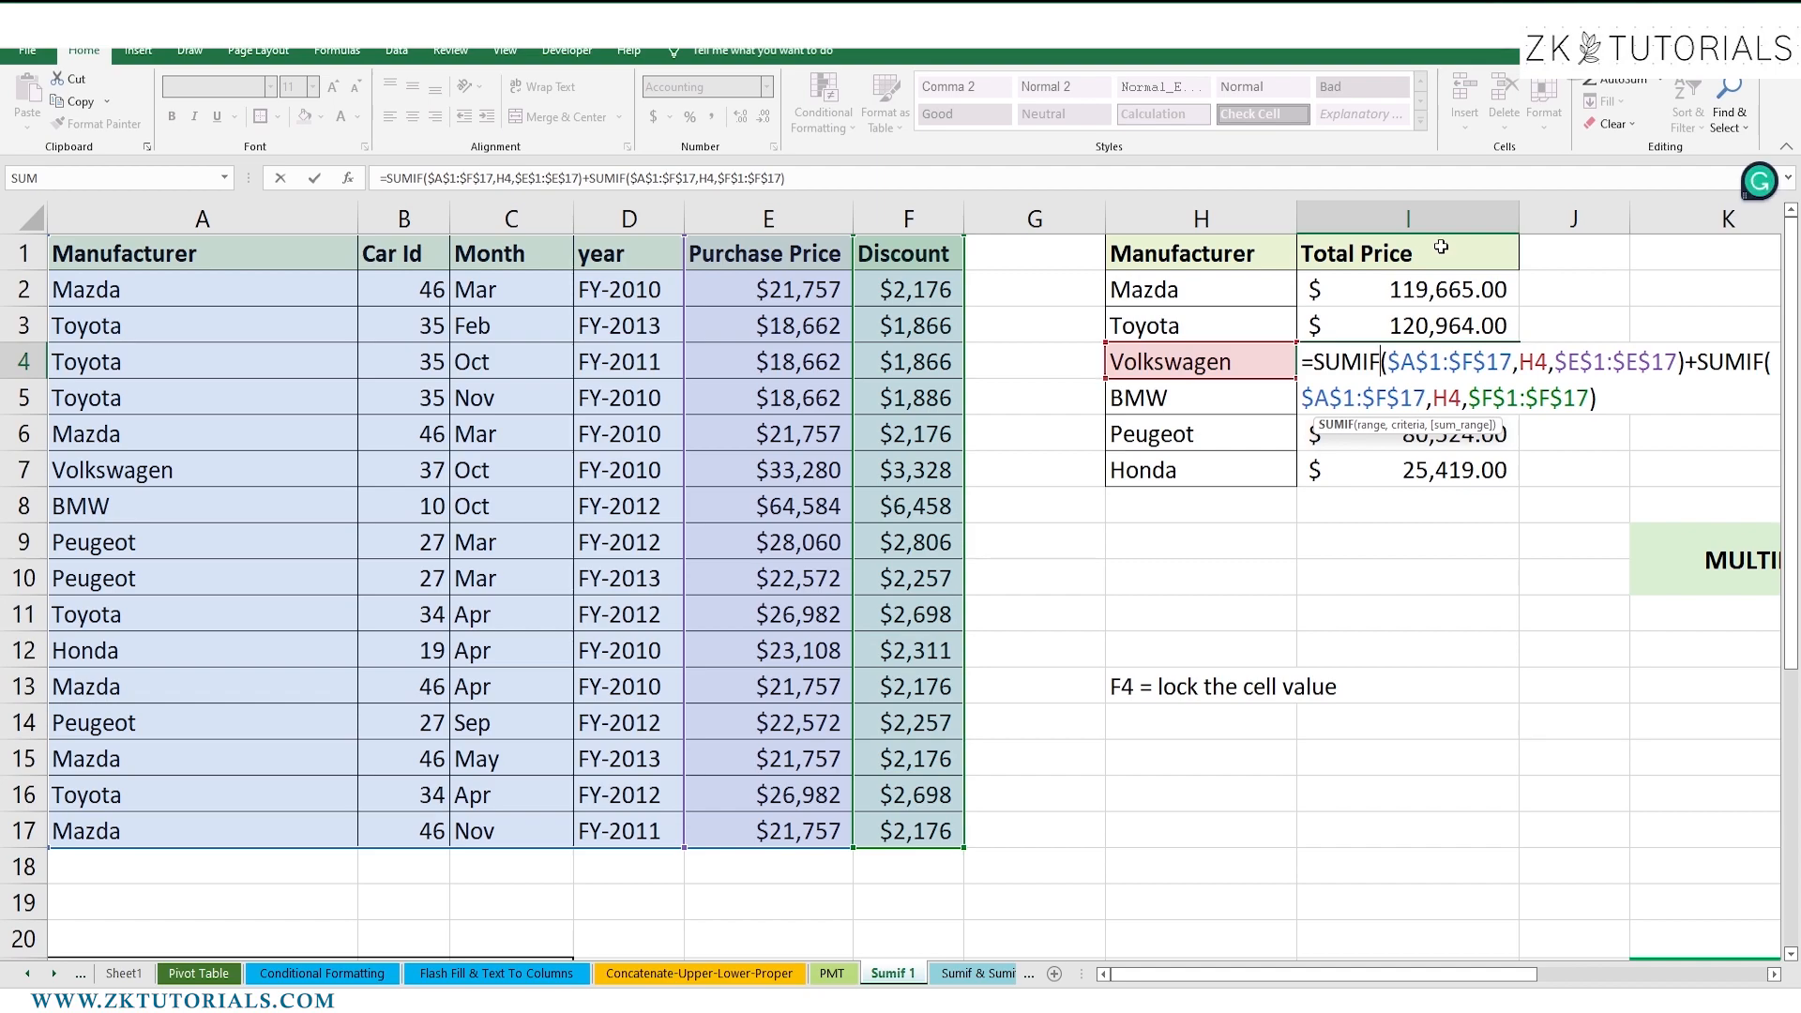
pyautogui.doubleClick(1411, 293)
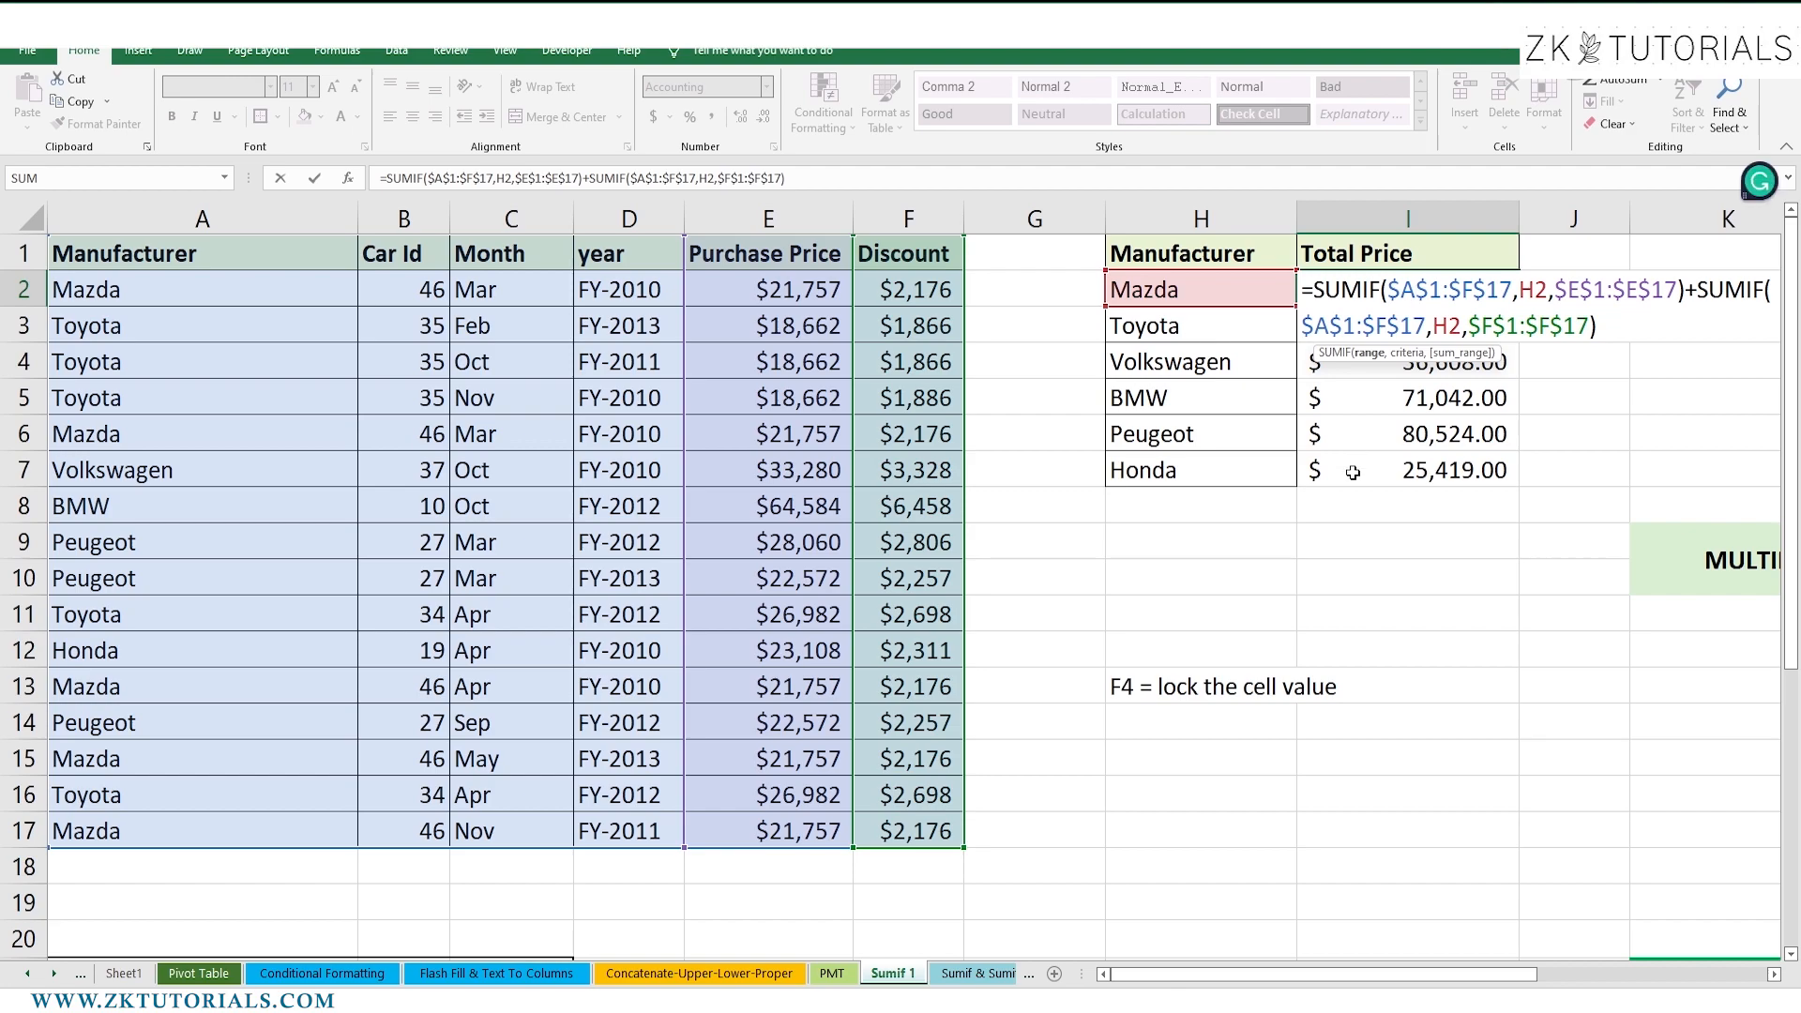
pyautogui.doubleClick(1352, 472)
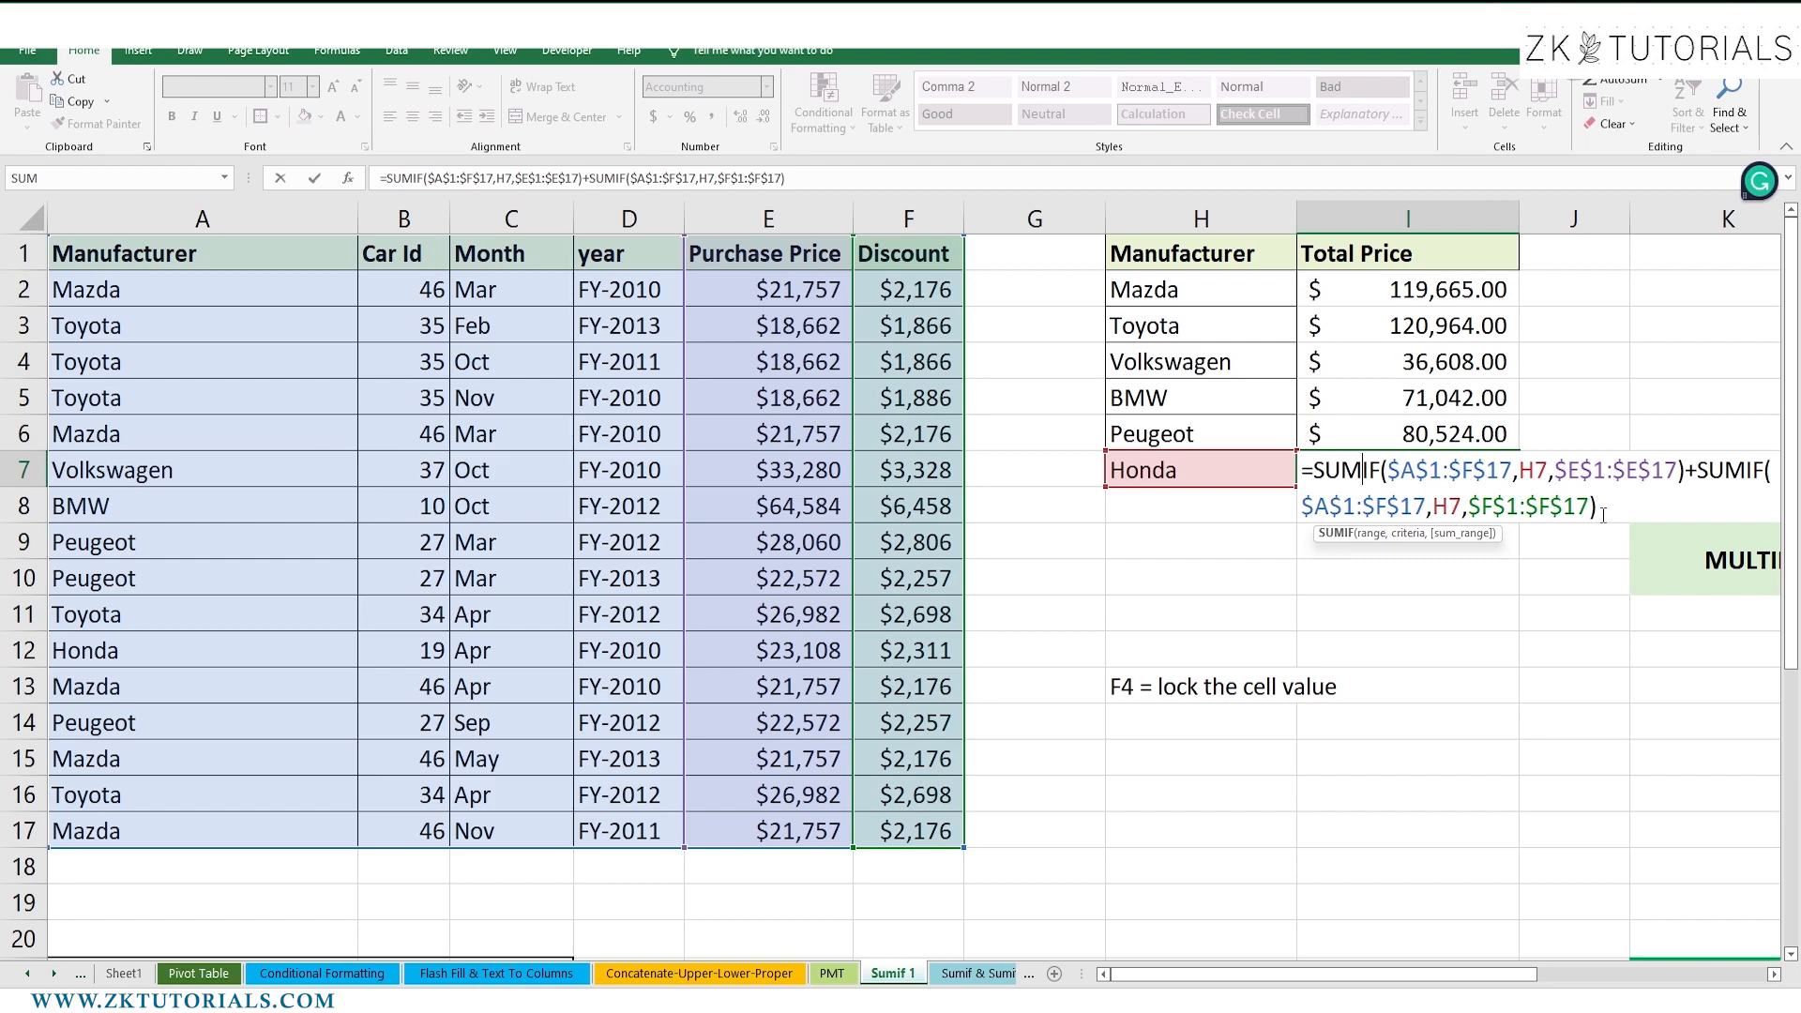
pyautogui.hotkey('ctrl', 'Return')
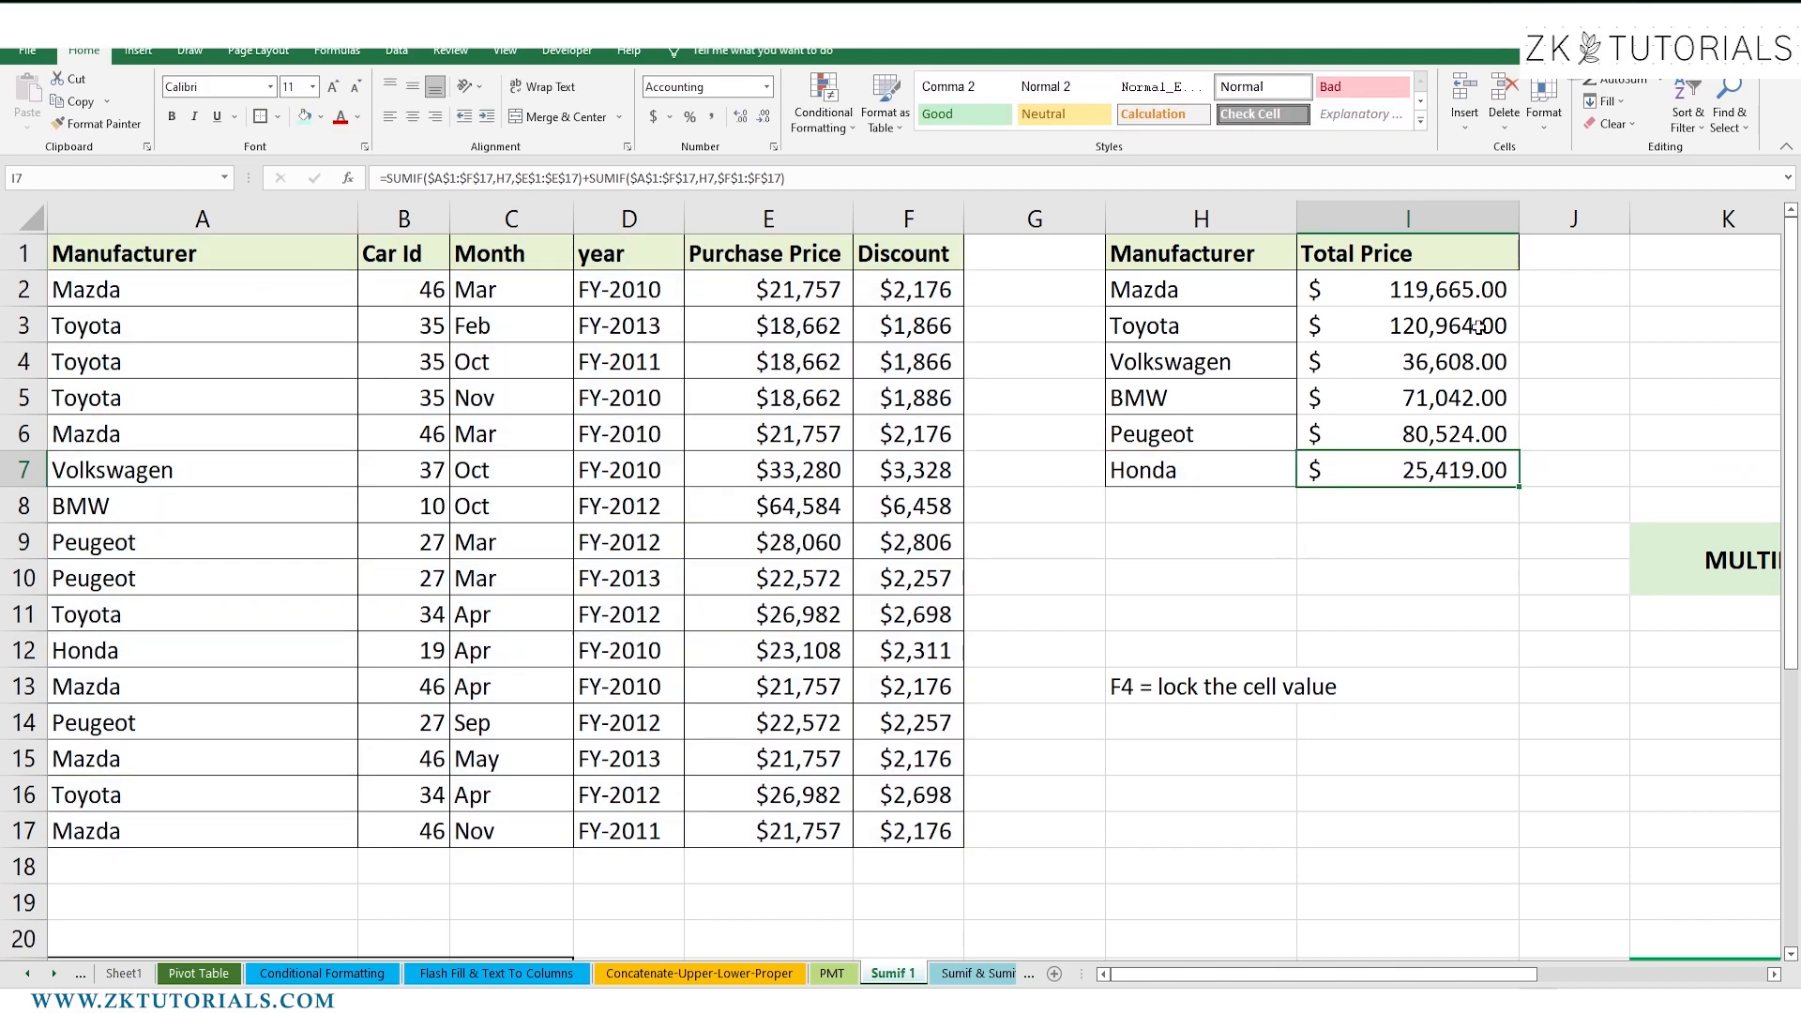
# Format the Total Price values in I2:I7 as Currency with the ₹ Hindi symbol.
pyautogui.click(1352, 291)
pyautogui.hotkey('ctrl', 'shift', 'Down')
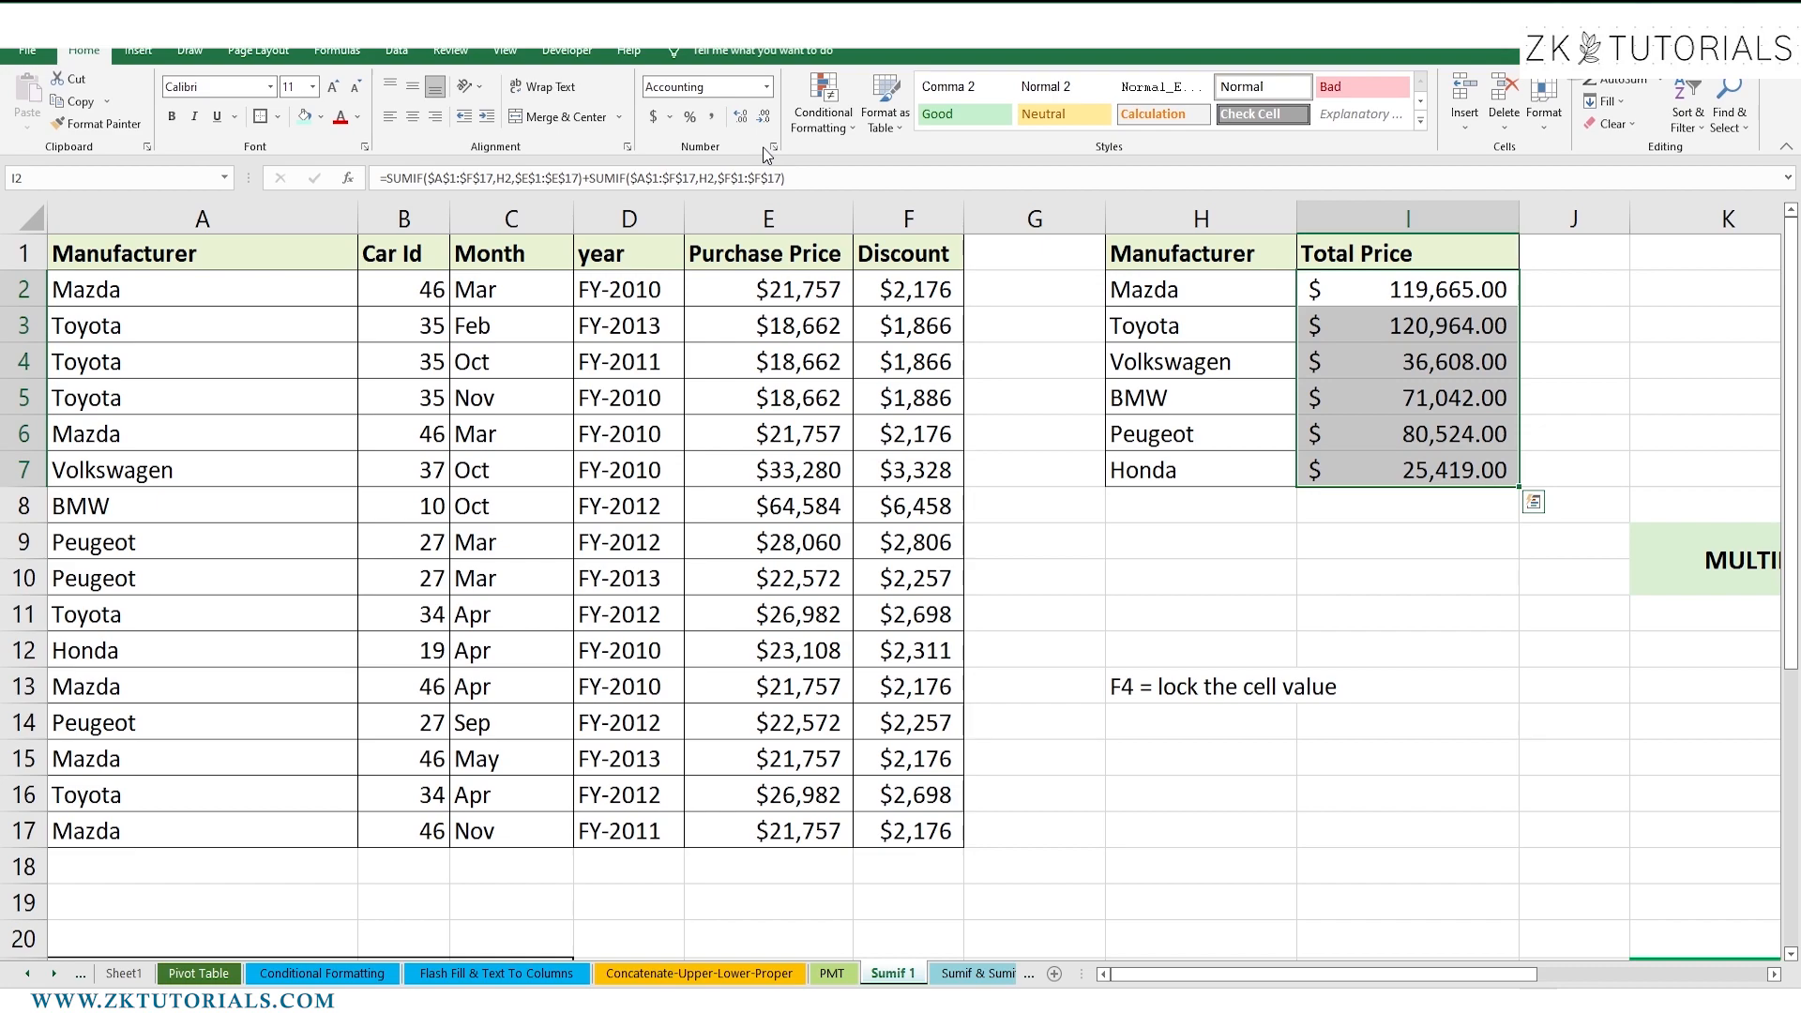
pyautogui.click(669, 117)
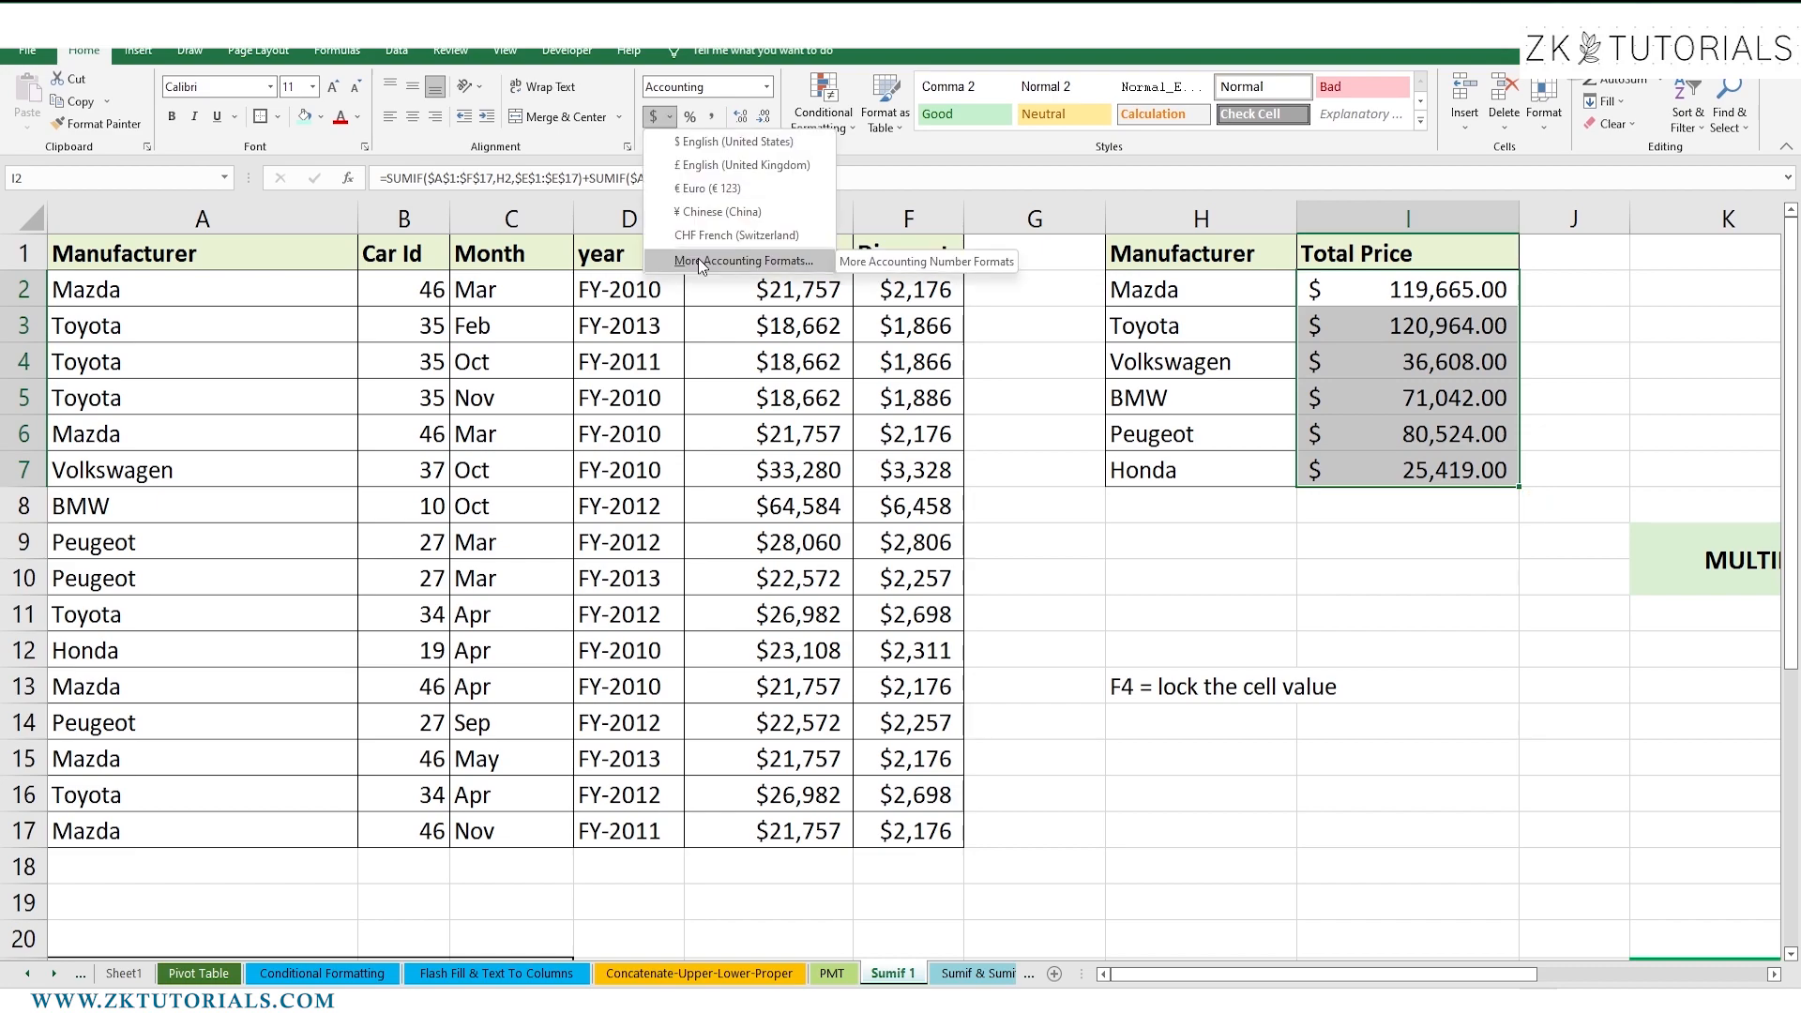
pyautogui.click(697, 261)
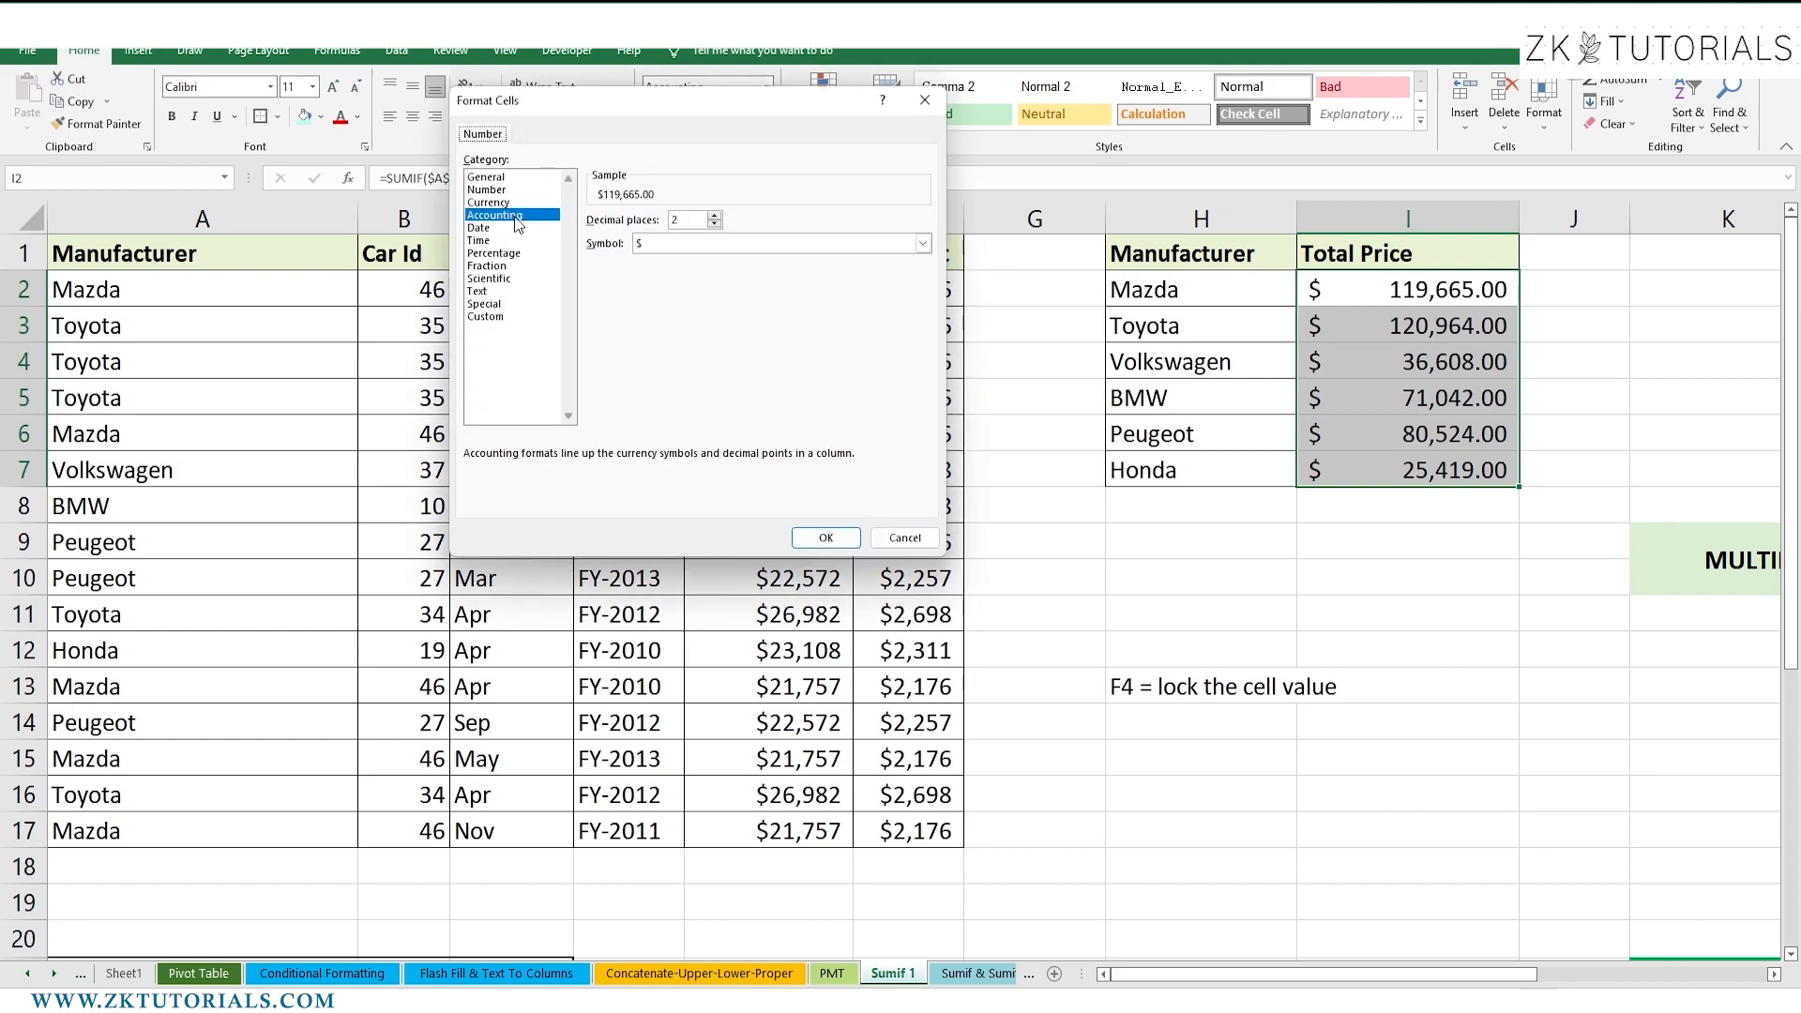
pyautogui.click(490, 202)
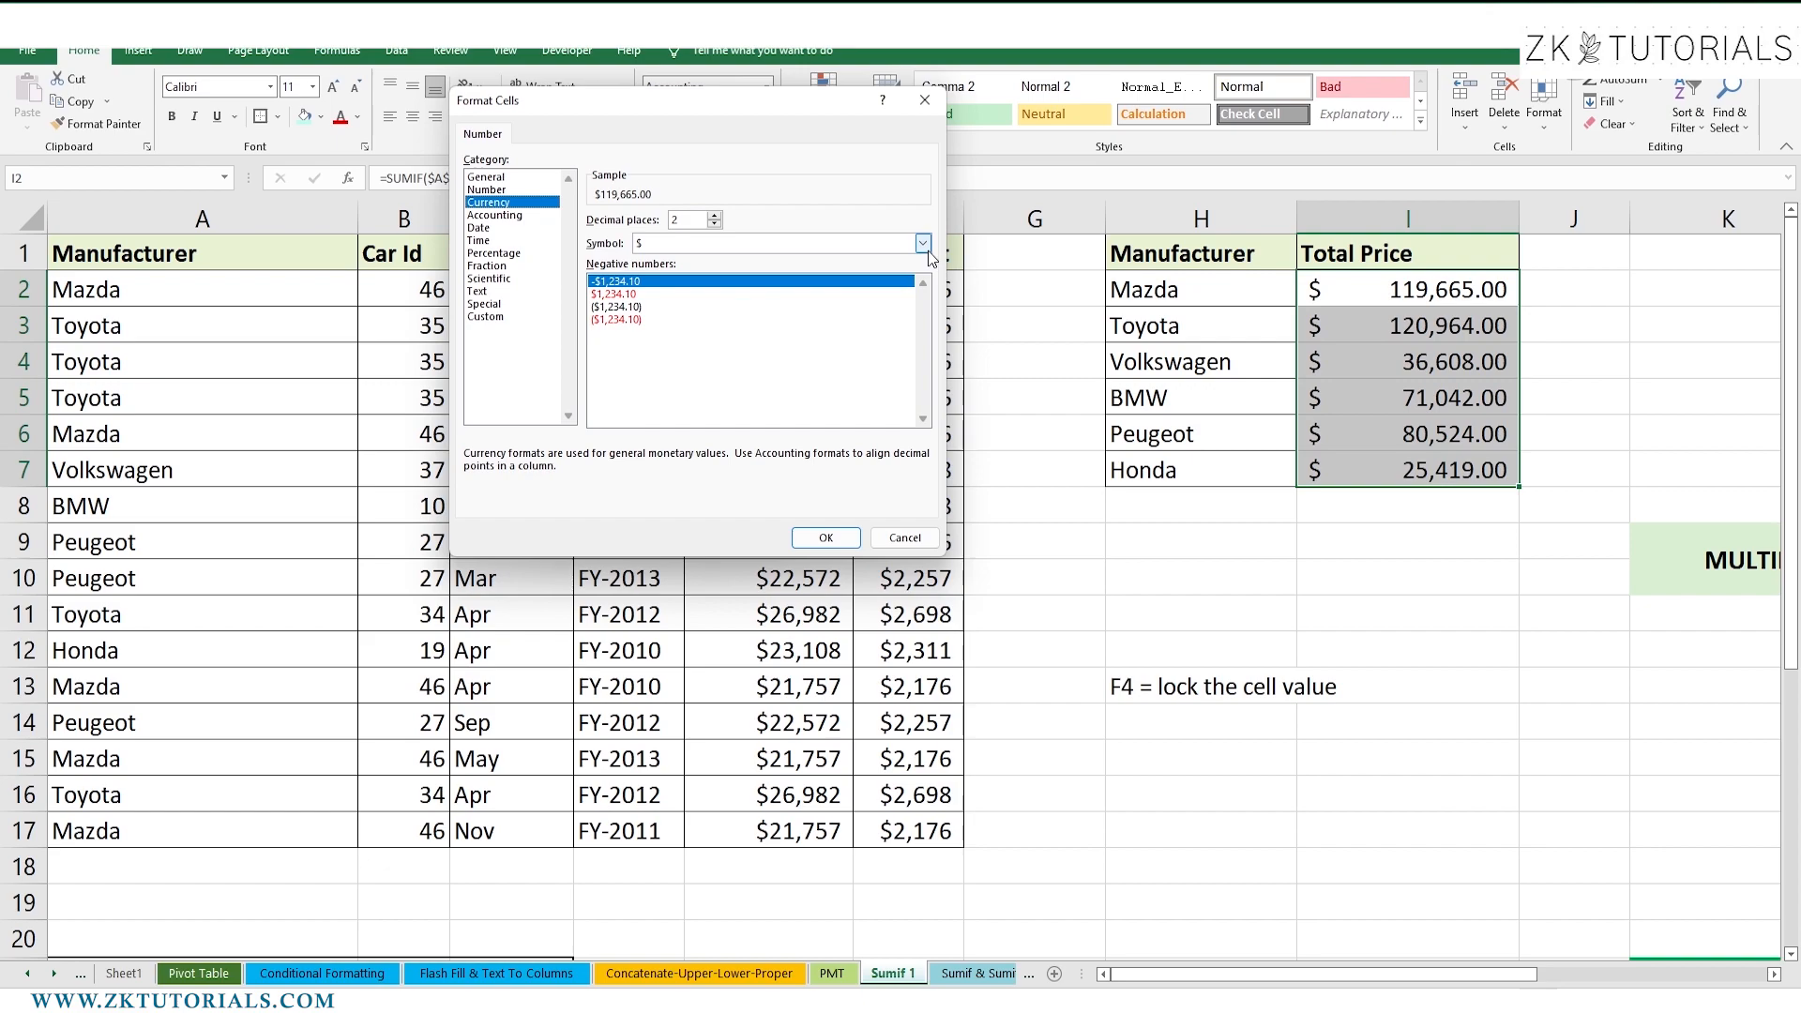
pyautogui.click(923, 243)
pyautogui.moveTo(929, 263); pyautogui.dragTo(932, 334)
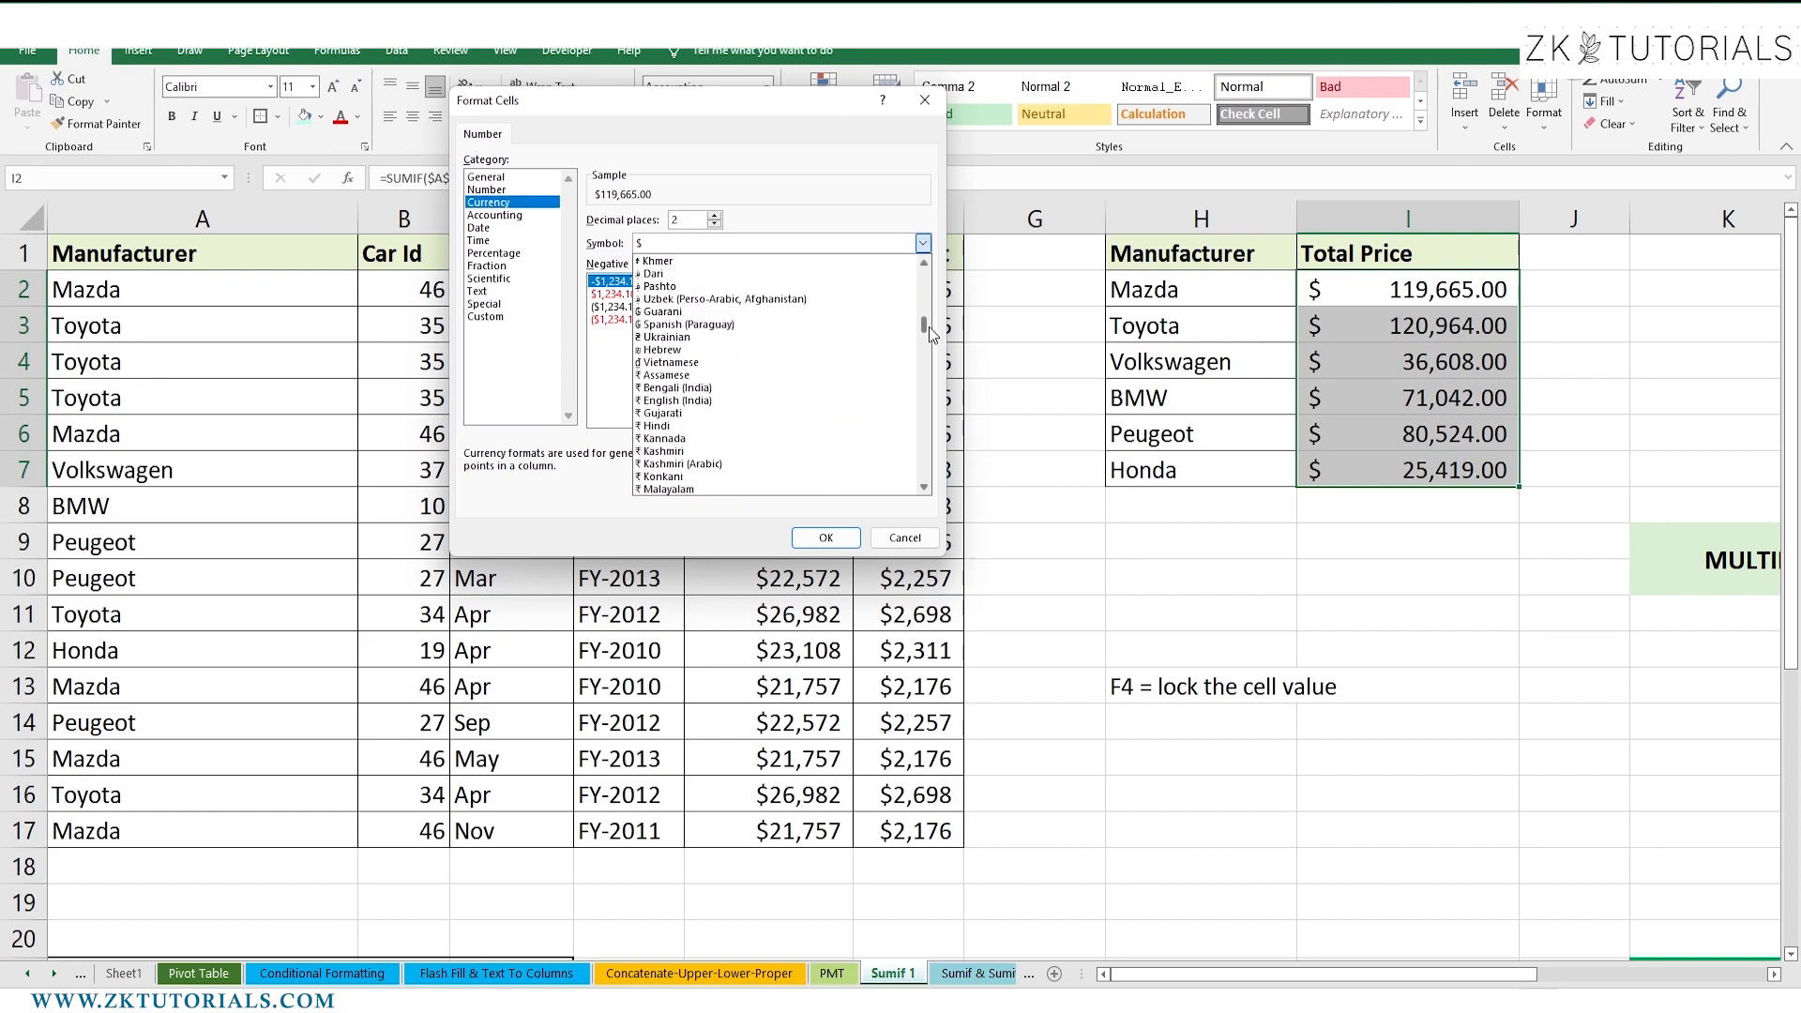
pyautogui.scroll(-1, 676, 405)
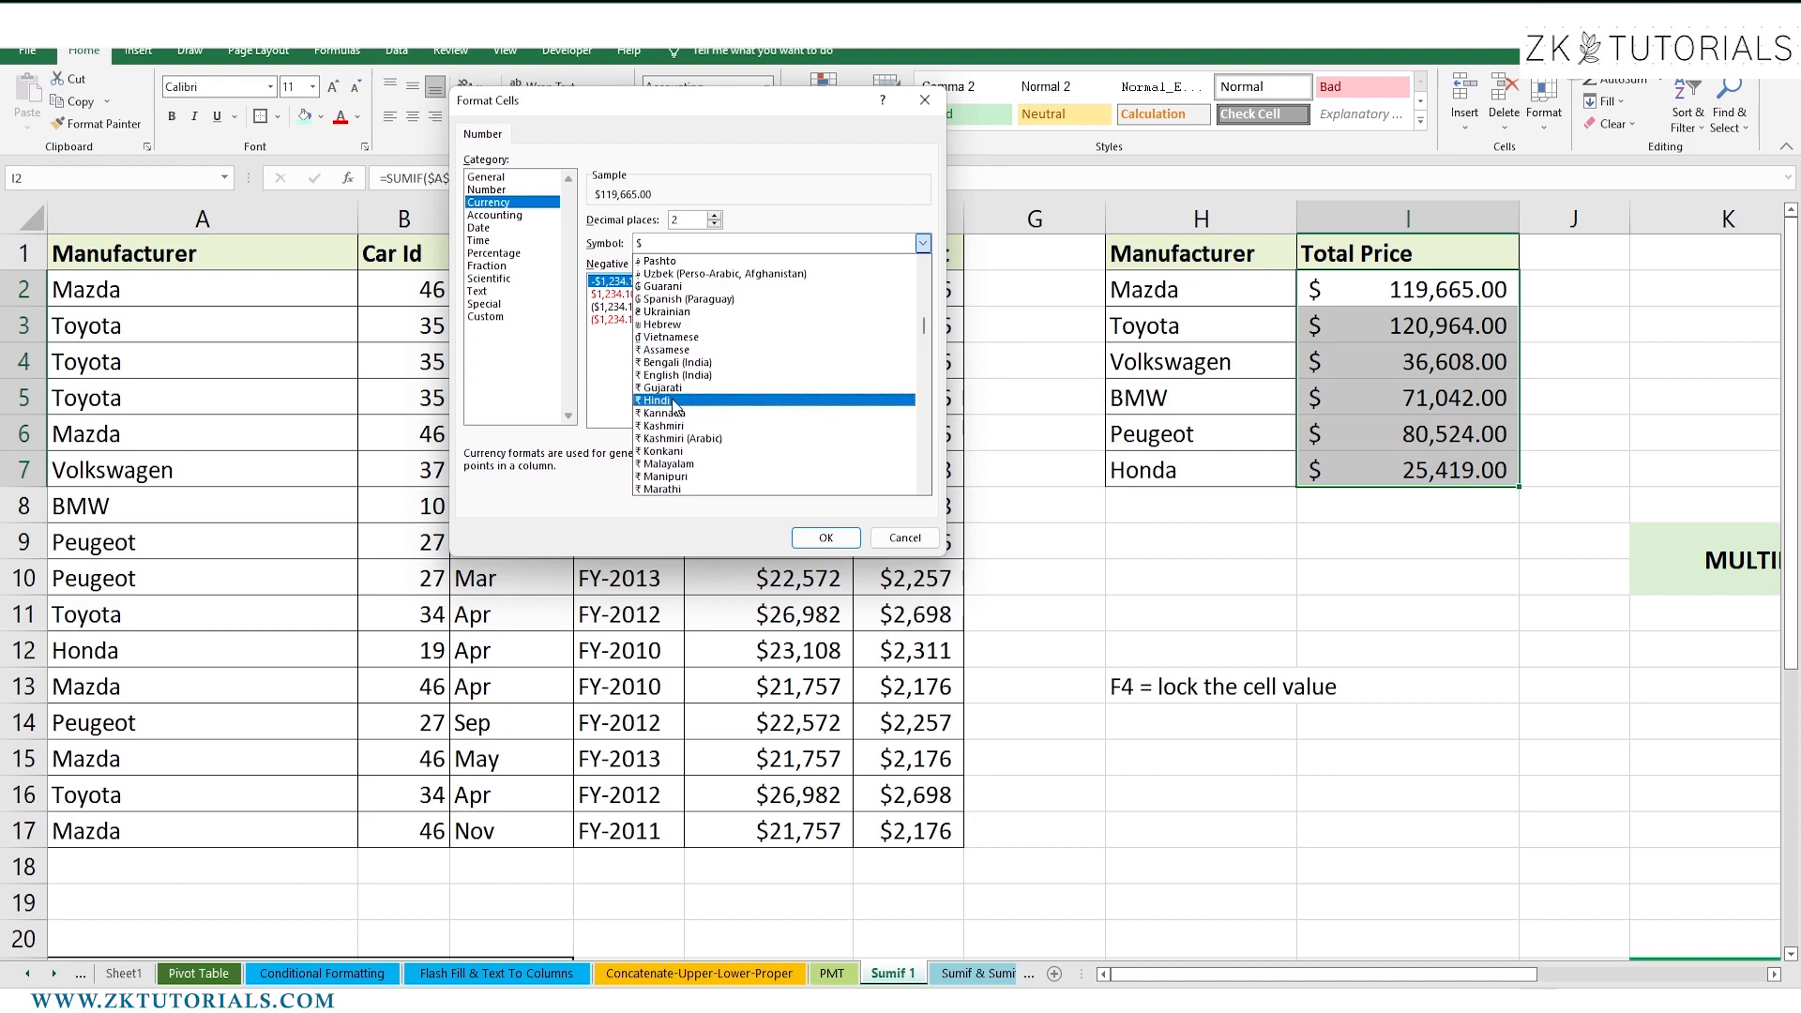
pyautogui.click(676, 400)
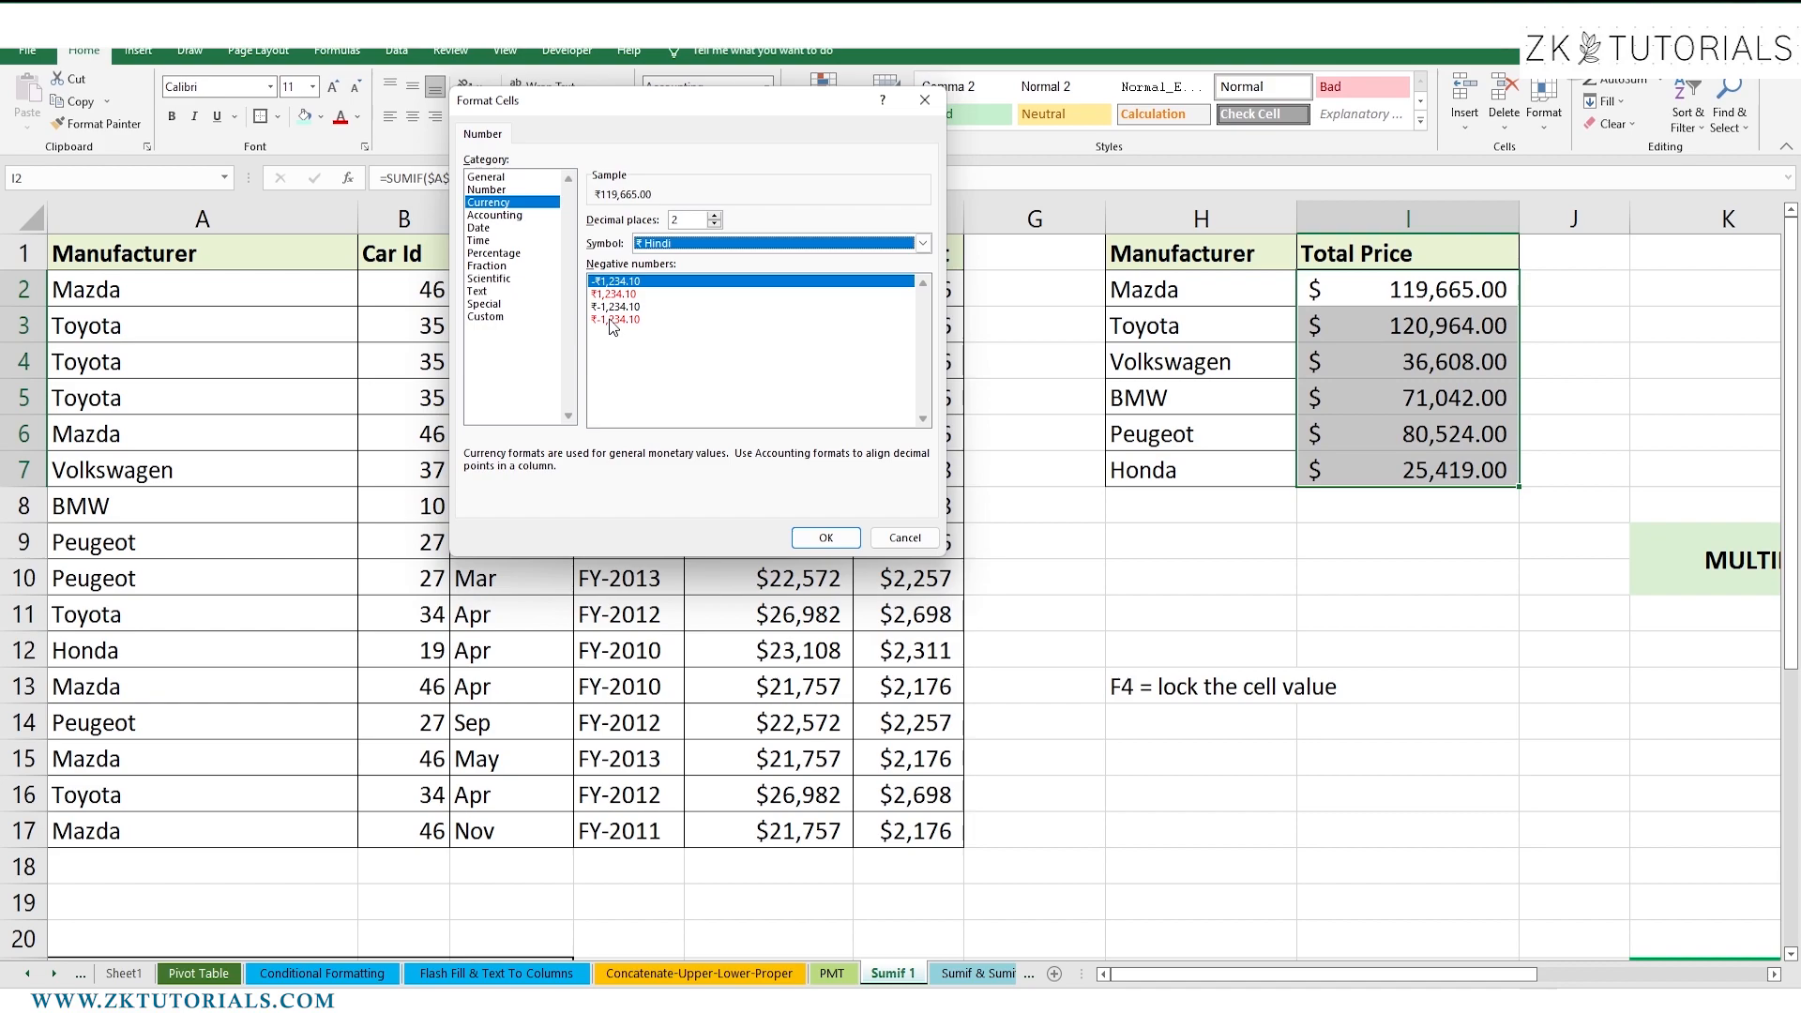
pyautogui.press('Return')
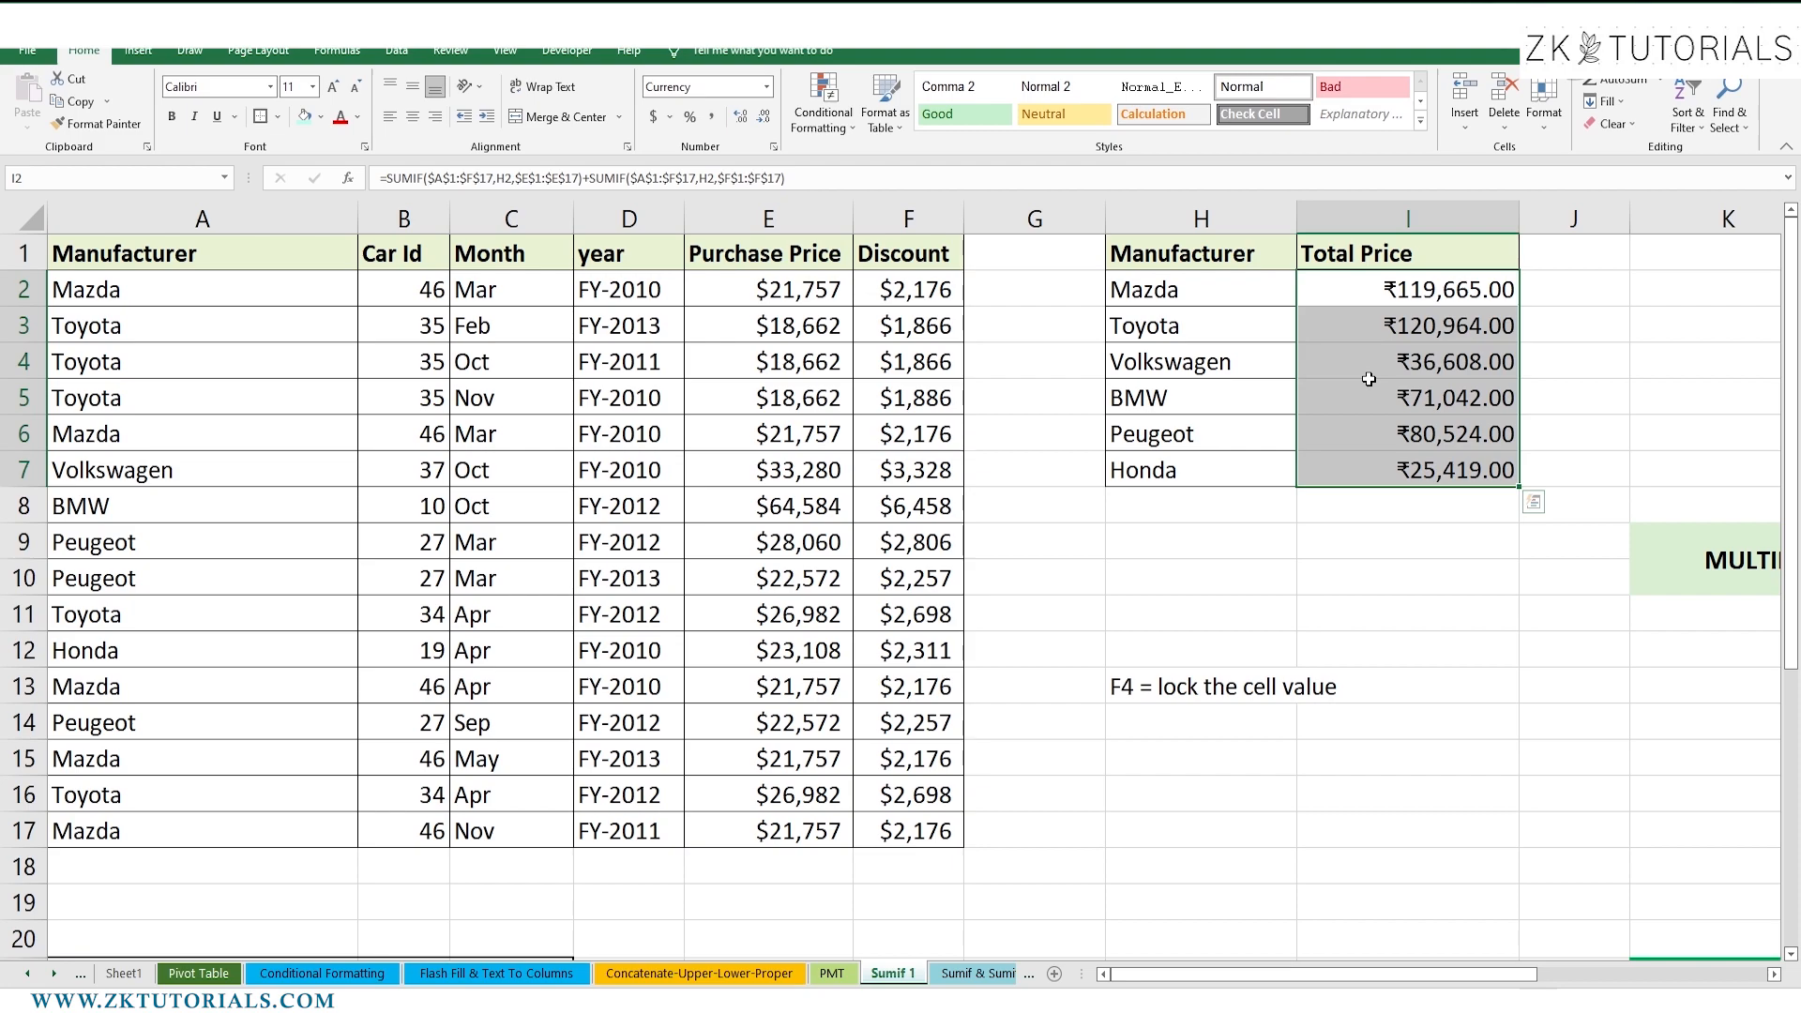
pyautogui.click(1389, 550)
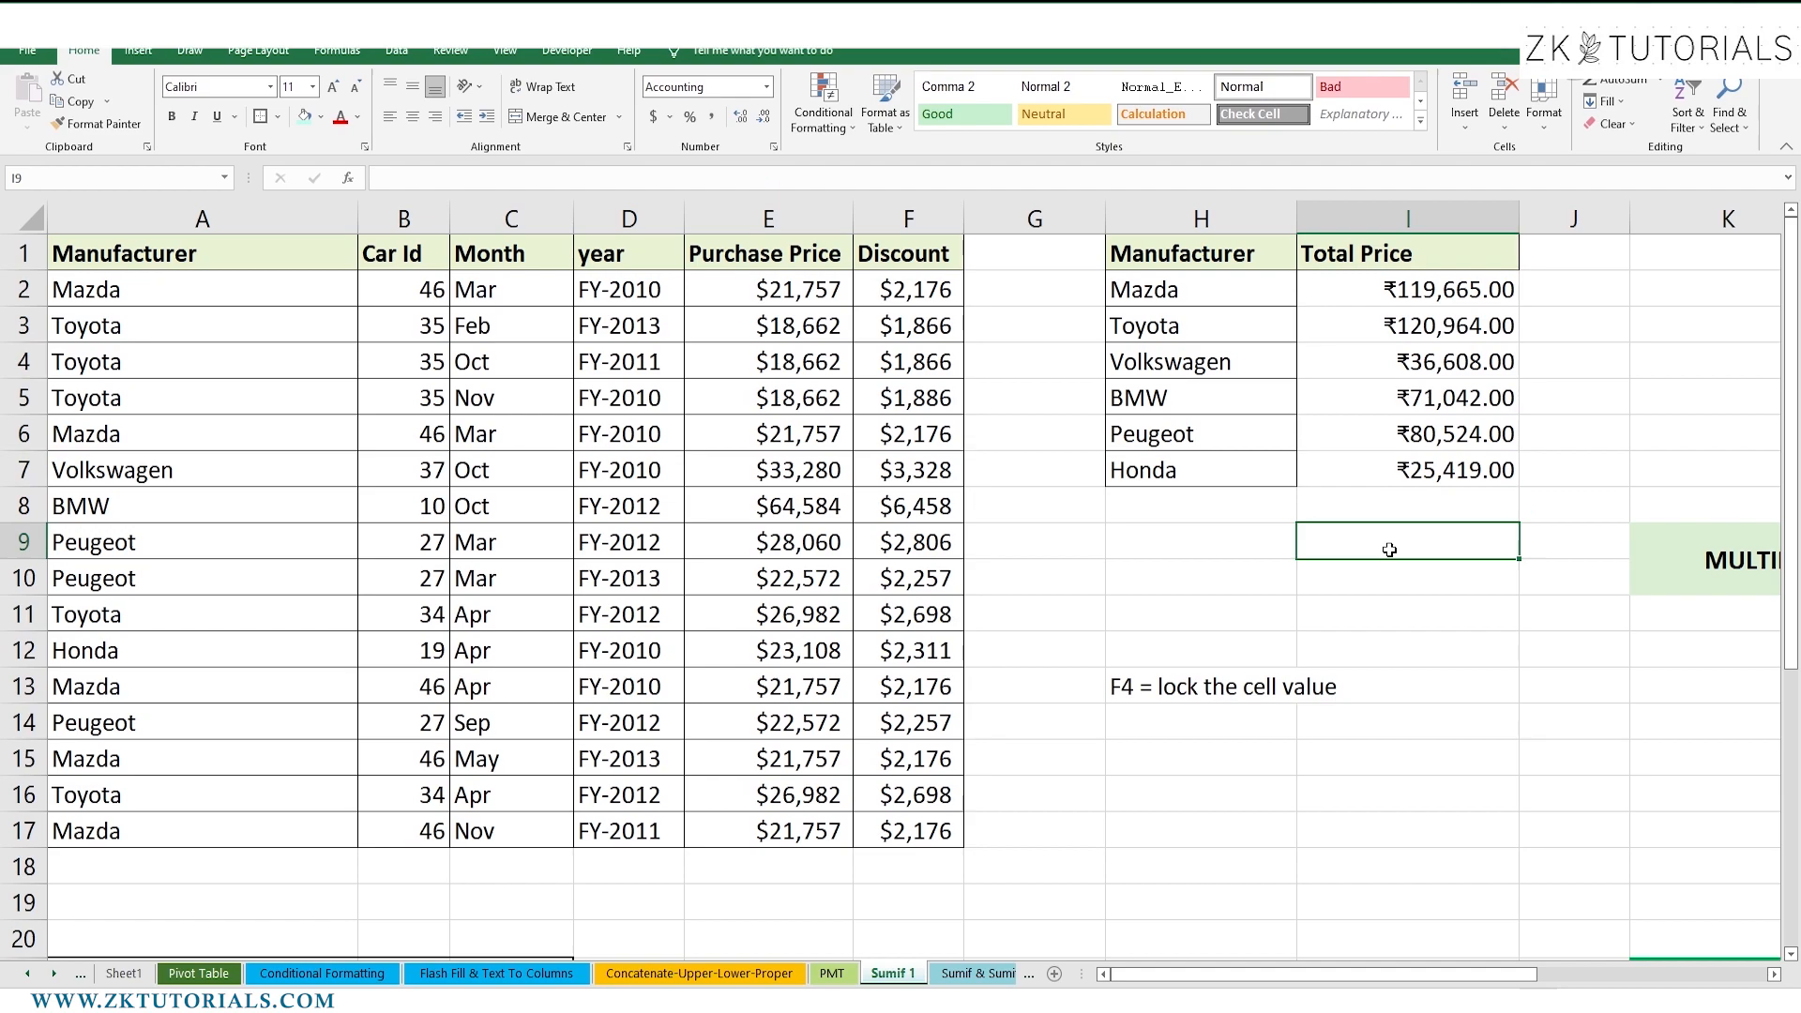